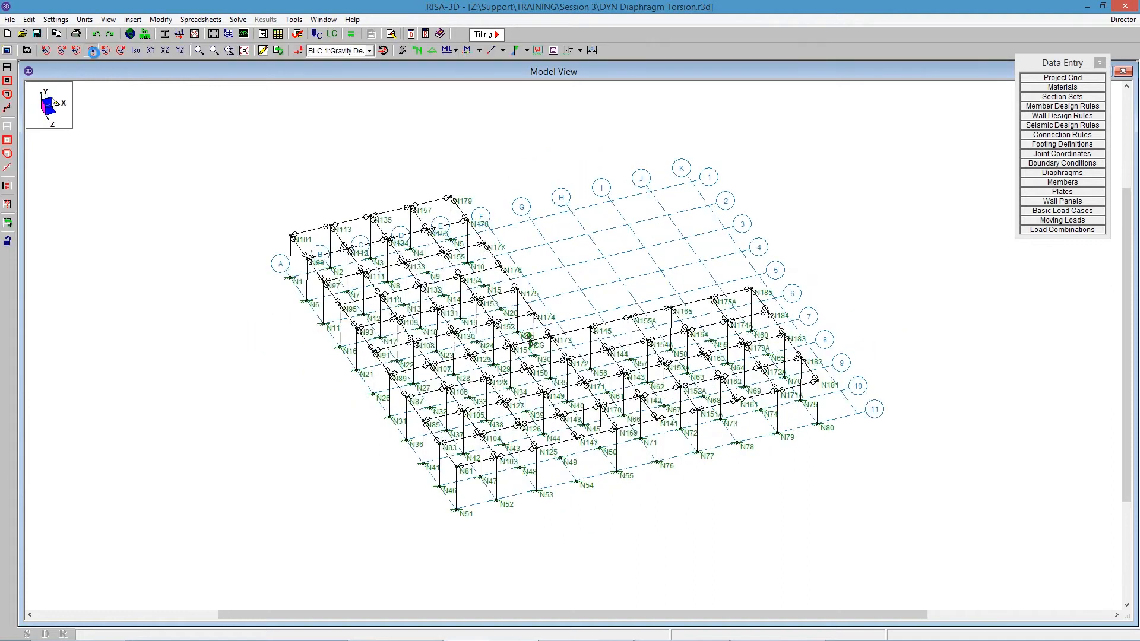
Display the members as rendered shapes and set the model to the isometric view.
left_click(402, 51)
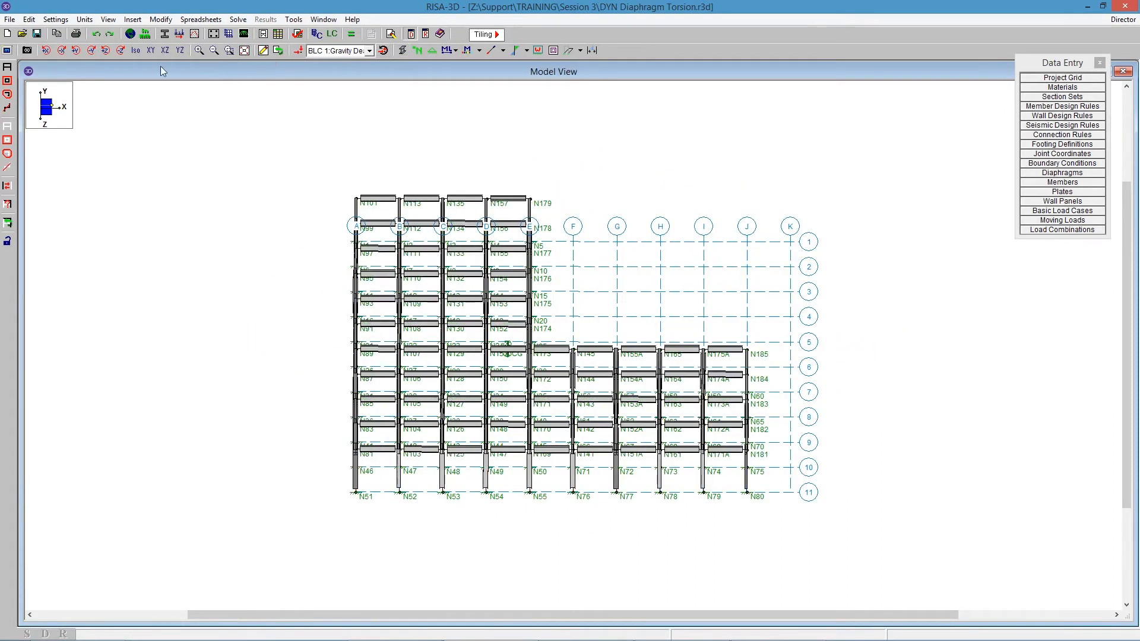
left_click(151, 54)
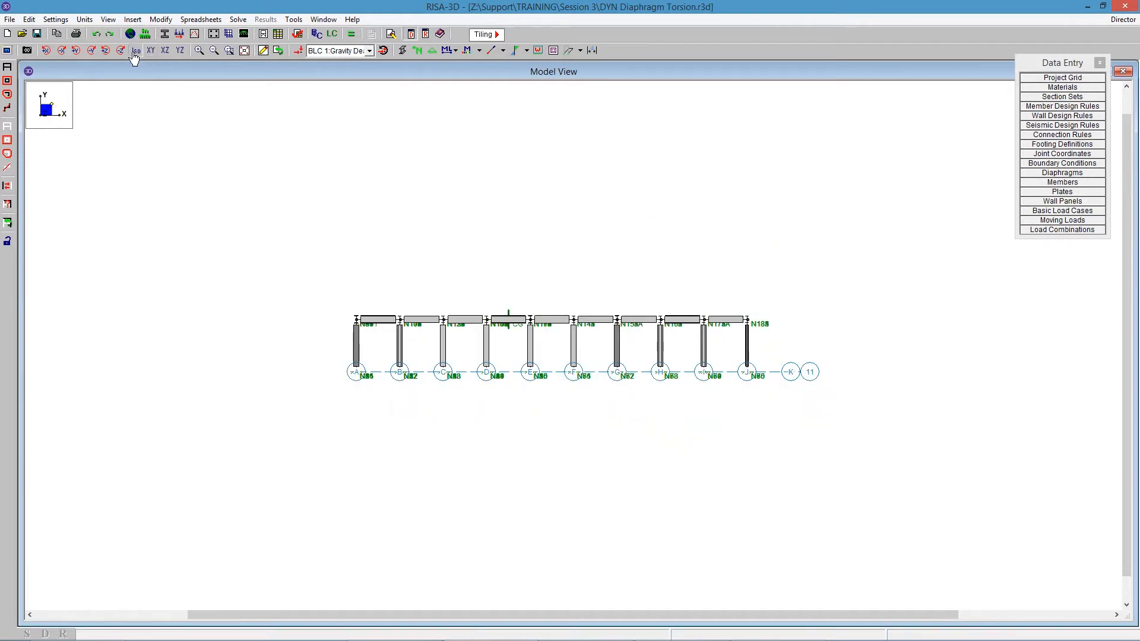
left_click(135, 51)
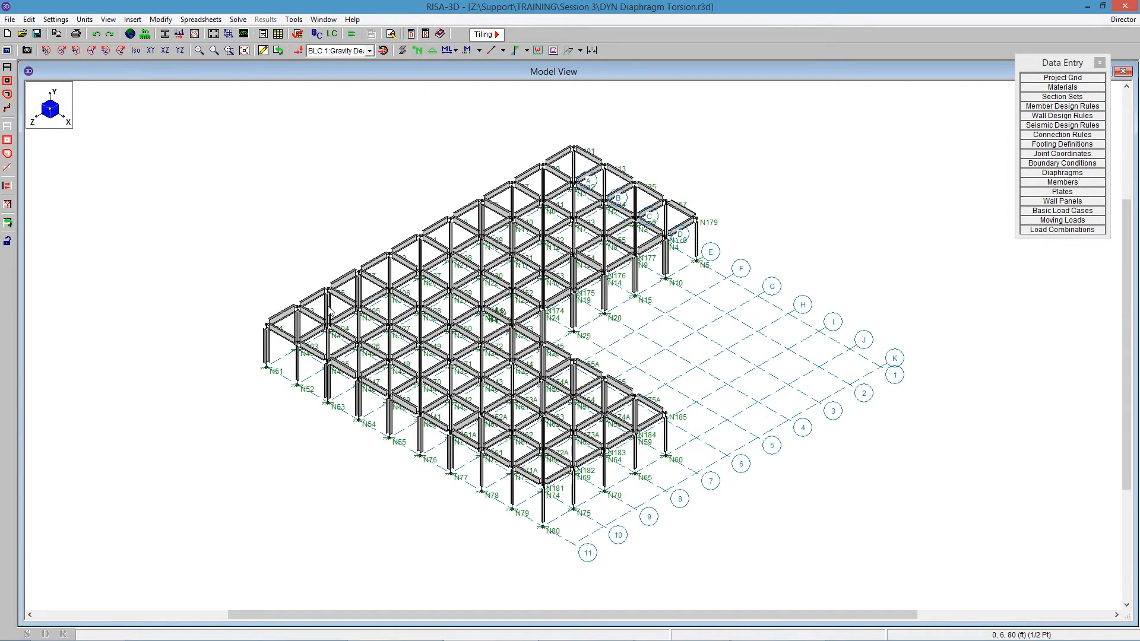
Select BLC 1: Gravity Dead Load for display, then open the Basic Load Cases spreadsheet and widen its BLC Description column.
left_click(353, 52)
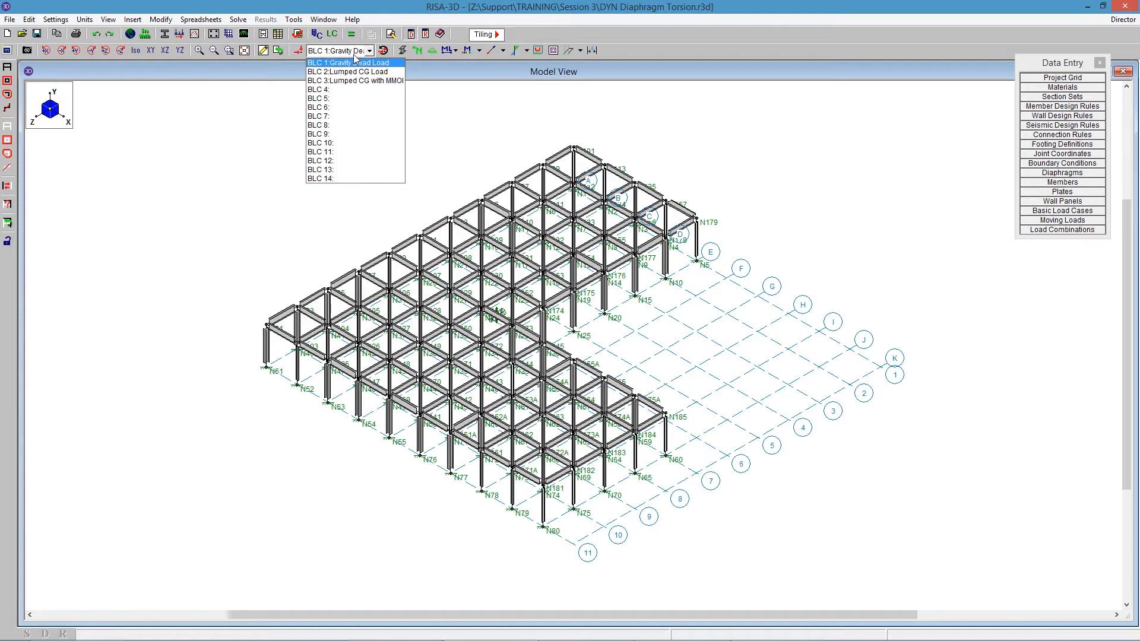
left_click(354, 60)
left_click(1062, 211)
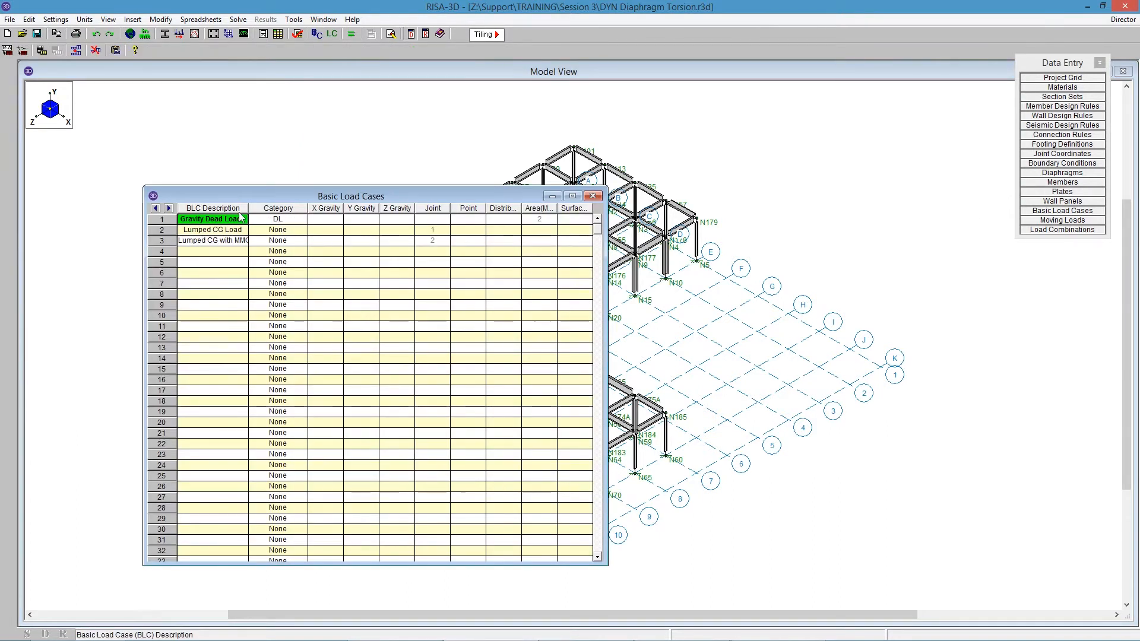
left_click_drag(250, 207, 286, 208)
Check the member area loads of the Gravity Dead Load case and display that case's loads on the model.
double_click(574, 219)
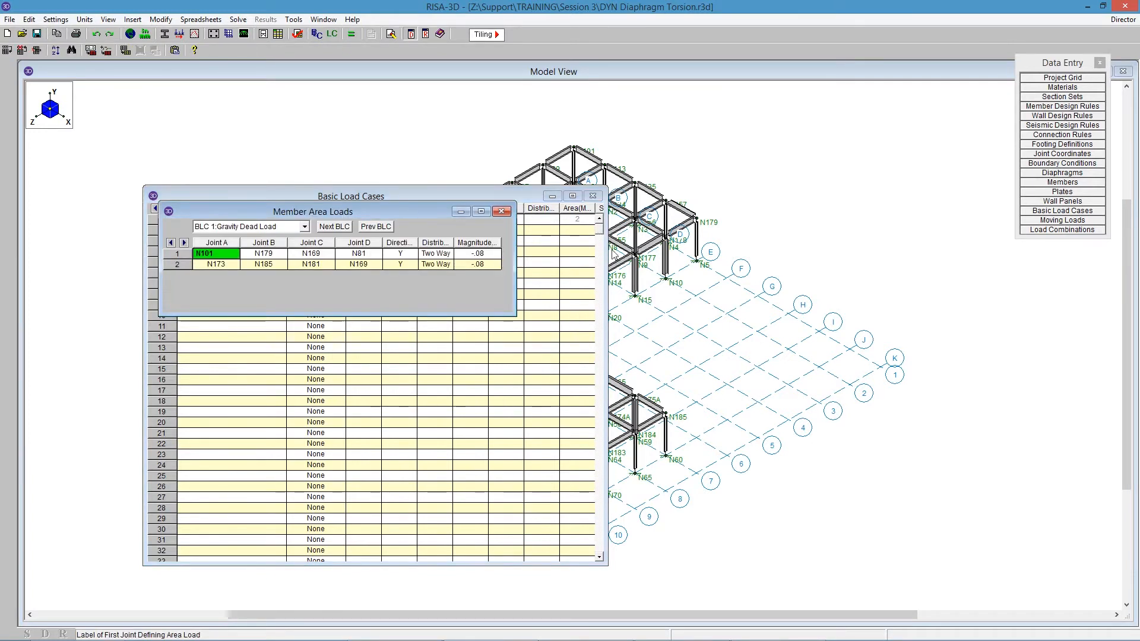
left_click(501, 211)
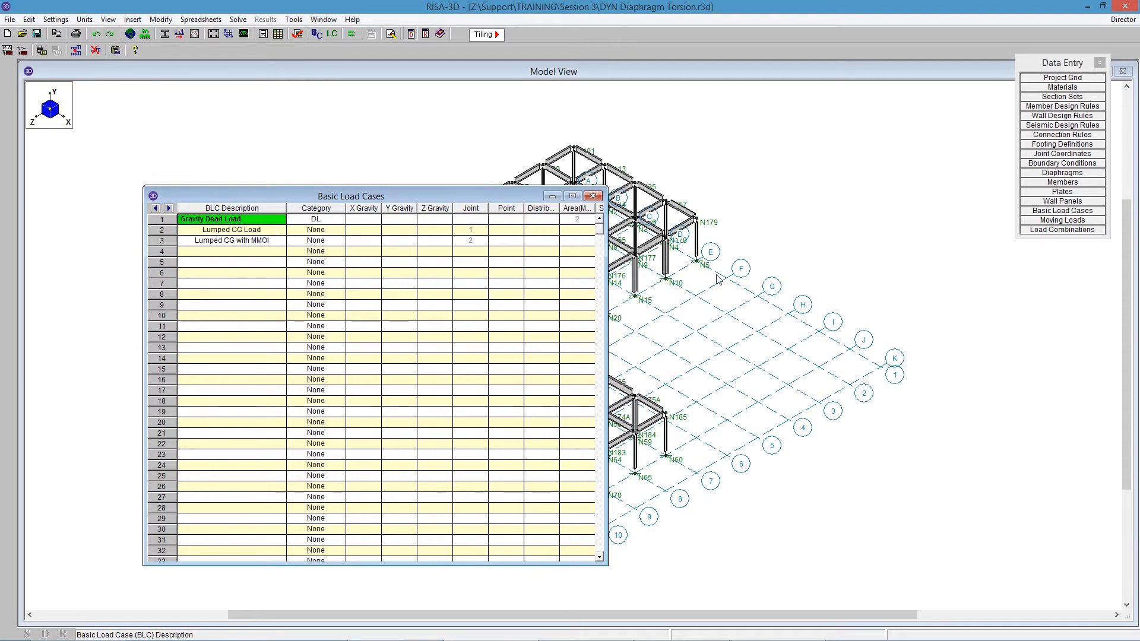
double_click(580, 218)
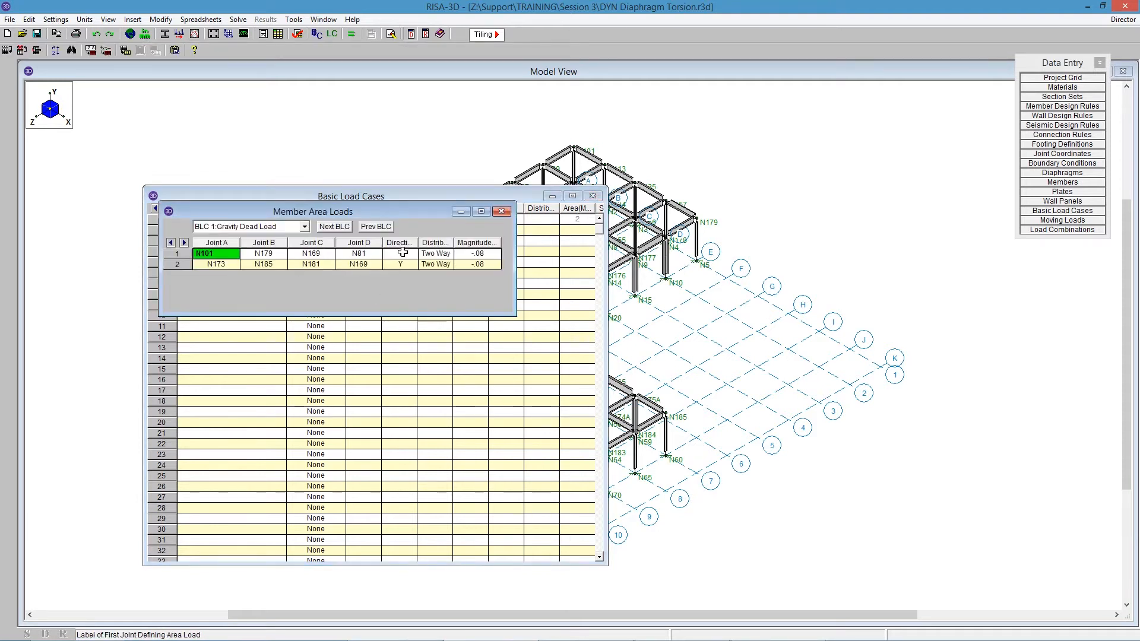
left_click(785, 376)
left_click(298, 51)
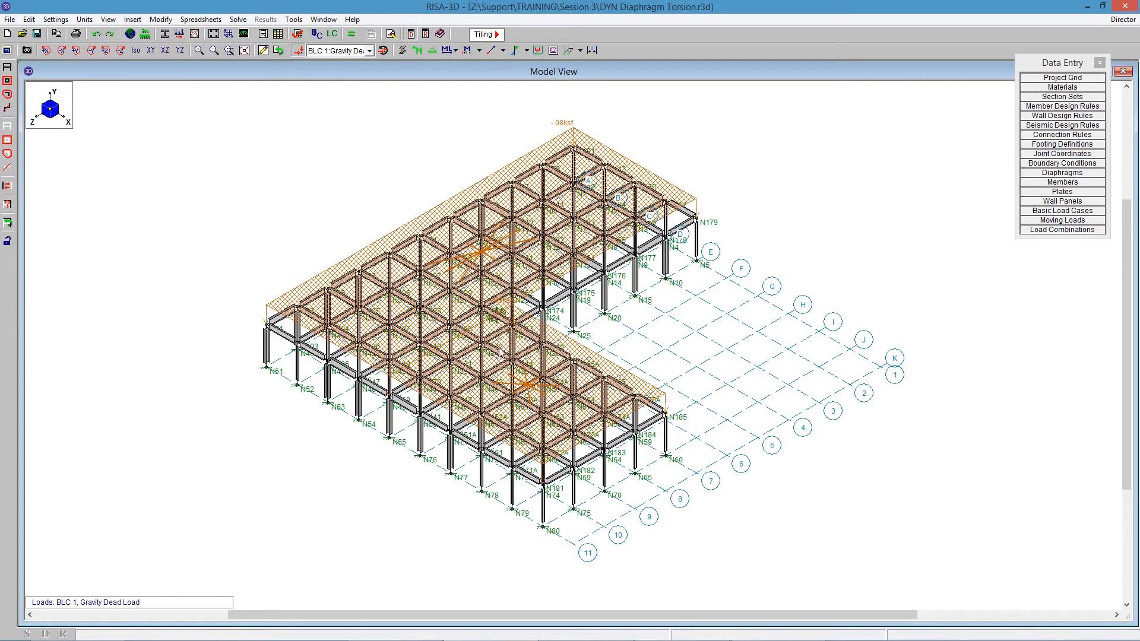
Review the load combinations and the Y Gravity entry of the Gravity Dead Load case beside the loaded model.
left_click(1057, 212)
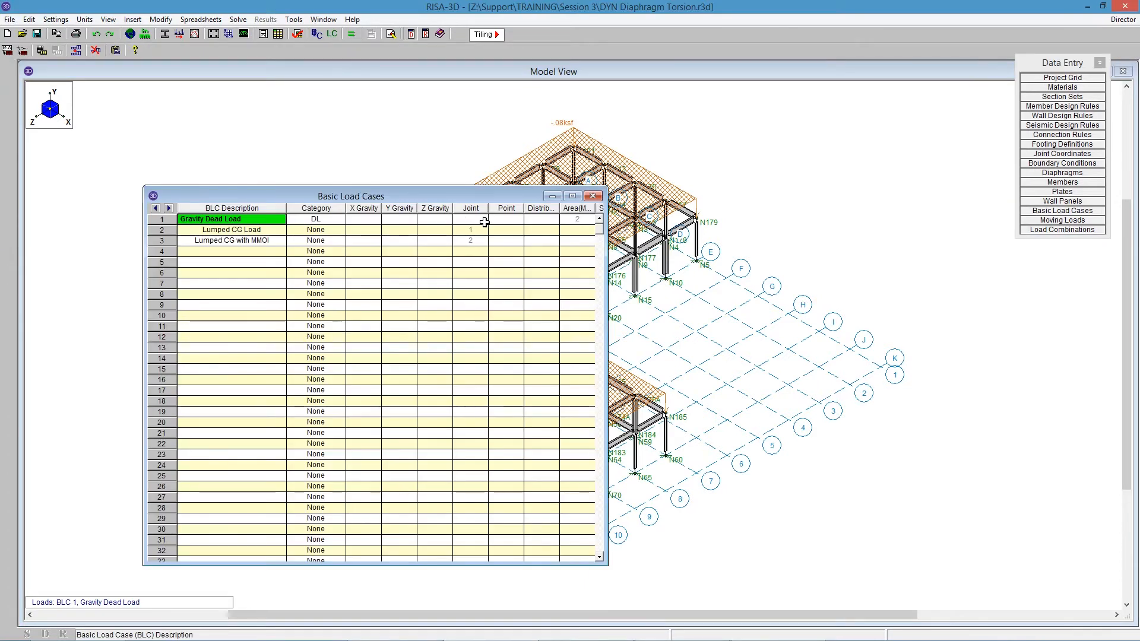
left_click(1025, 230)
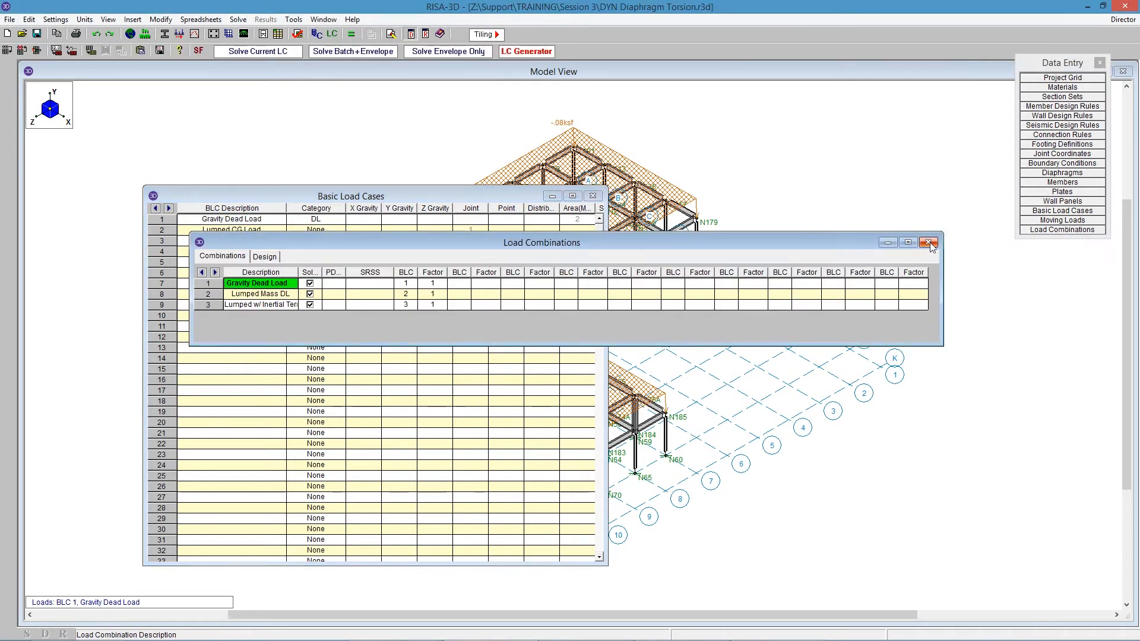
left_click(929, 242)
left_click_drag(488, 186, 488, 319)
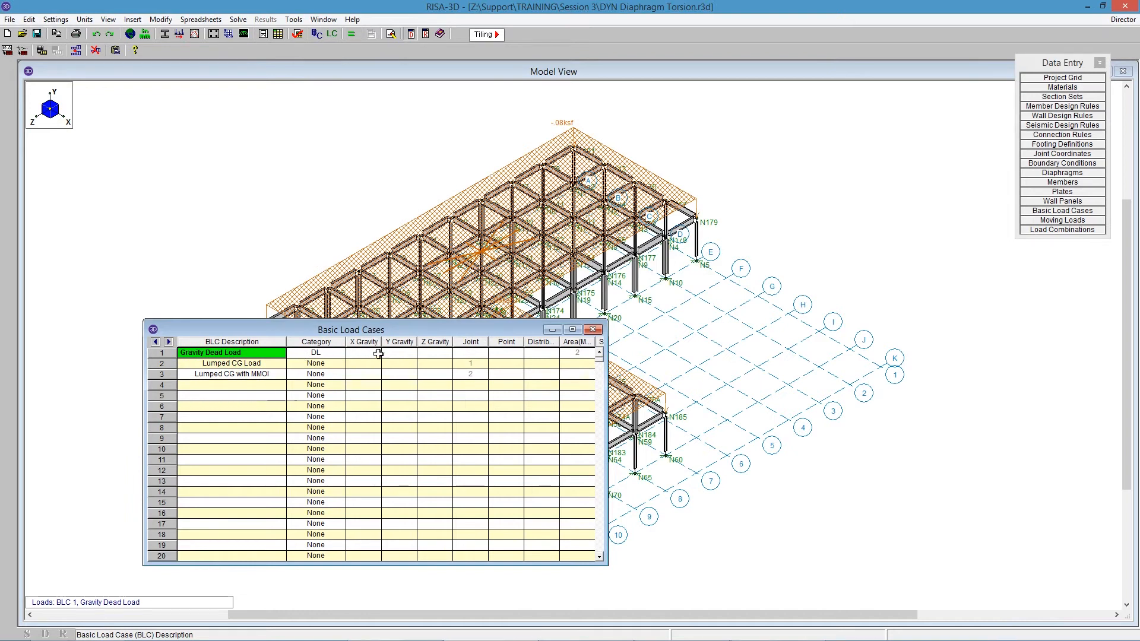
left_click(399, 353)
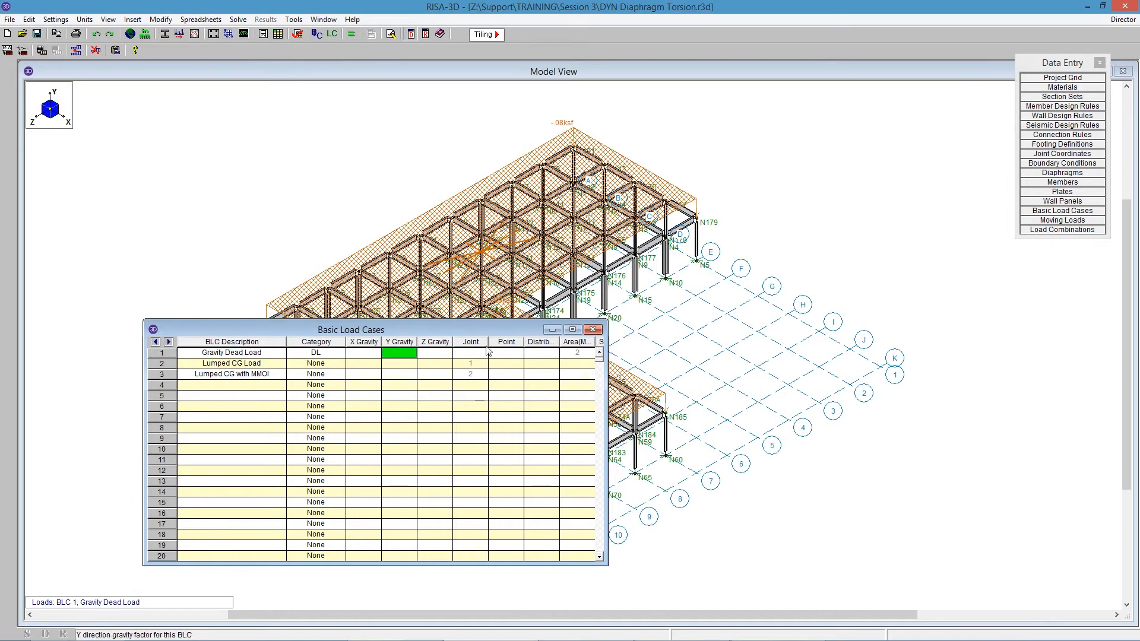
left_click(593, 330)
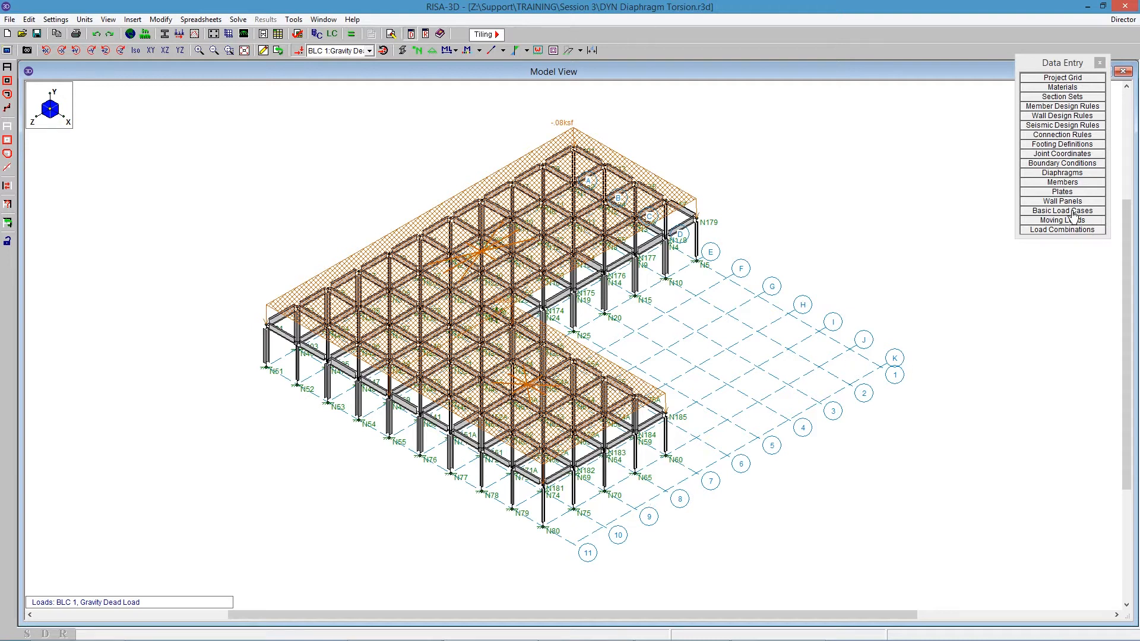
Examine the direction and load type of the joint load in the Lumped CG Load case, enlarging the spreadsheet to read it.
left_click(1025, 212)
double_click(470, 362)
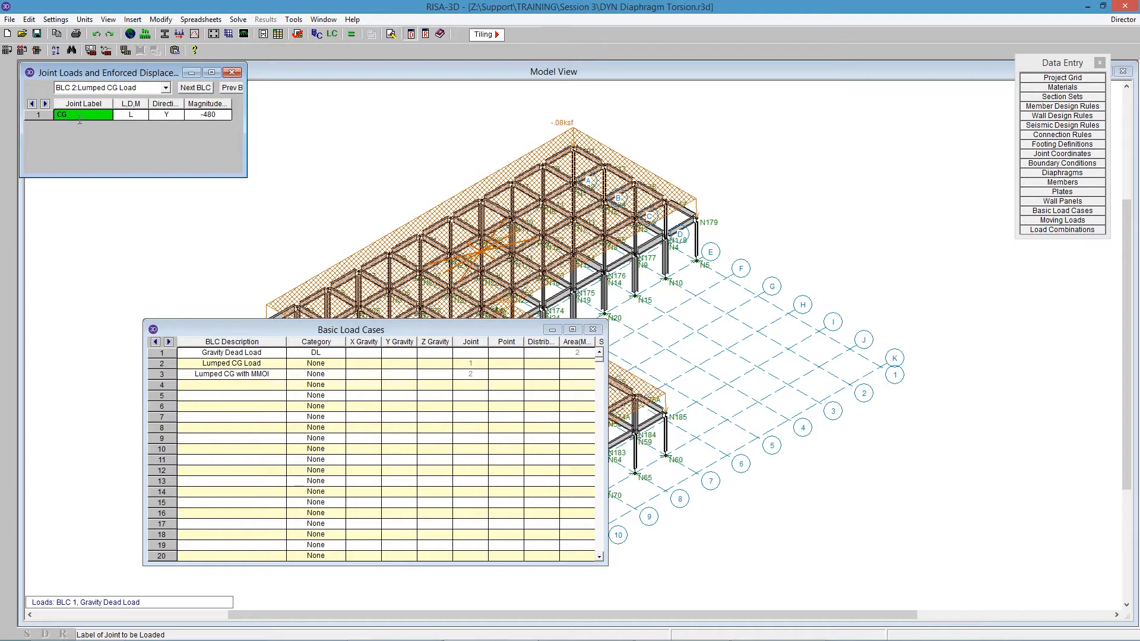
left_click(155, 117)
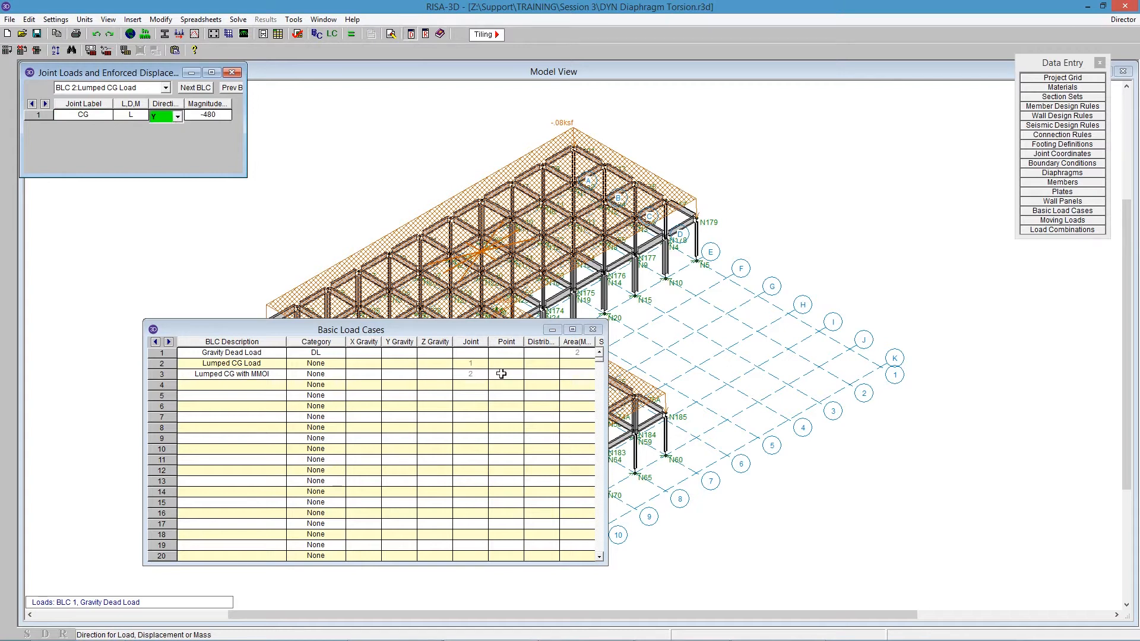
left_click(177, 120)
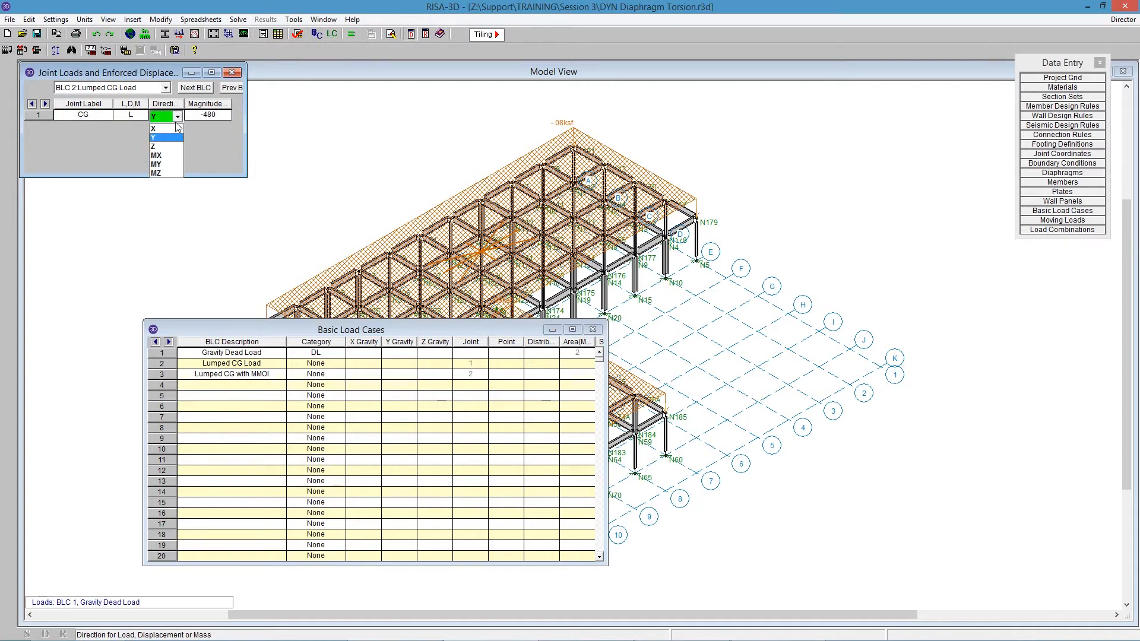
left_click(185, 107)
left_click_drag(149, 104, 164, 104)
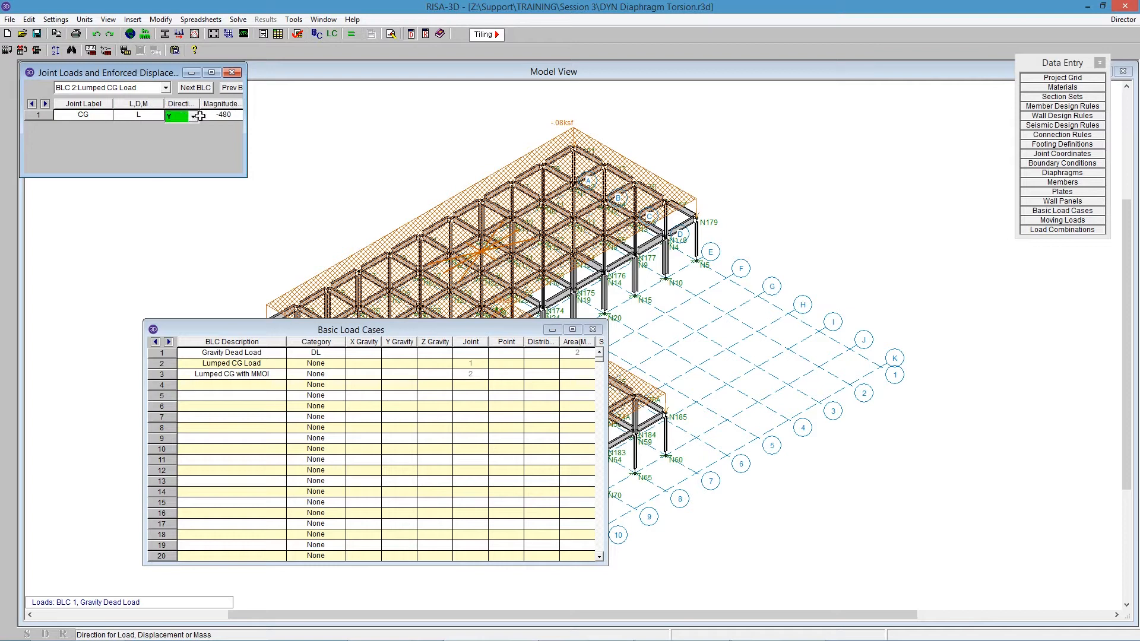
left_click_drag(247, 133, 428, 133)
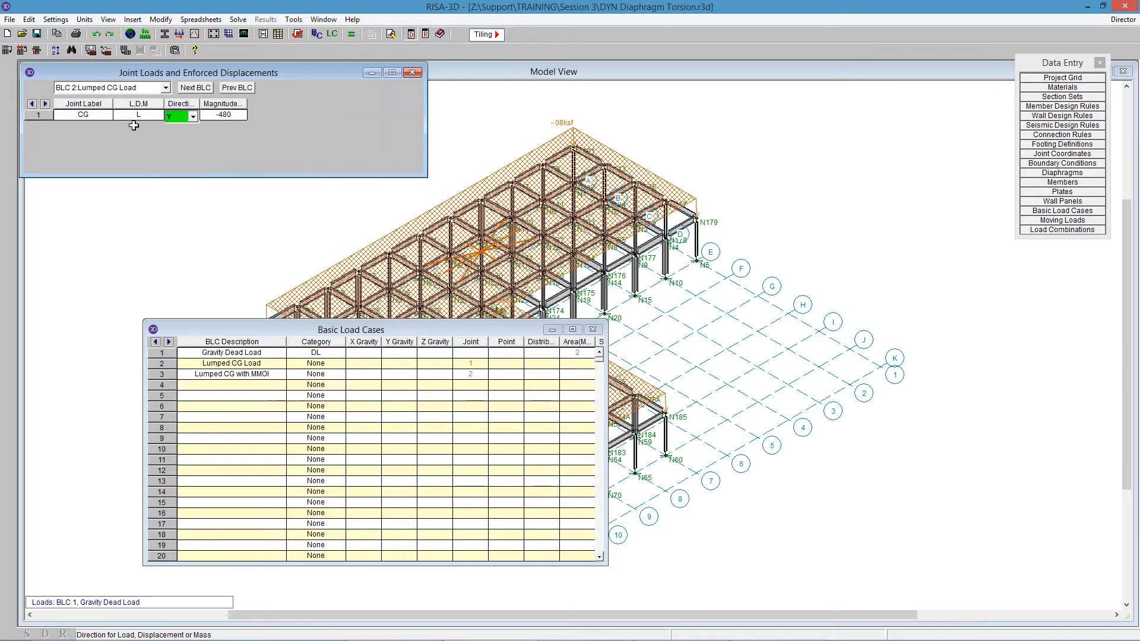
left_click(144, 117)
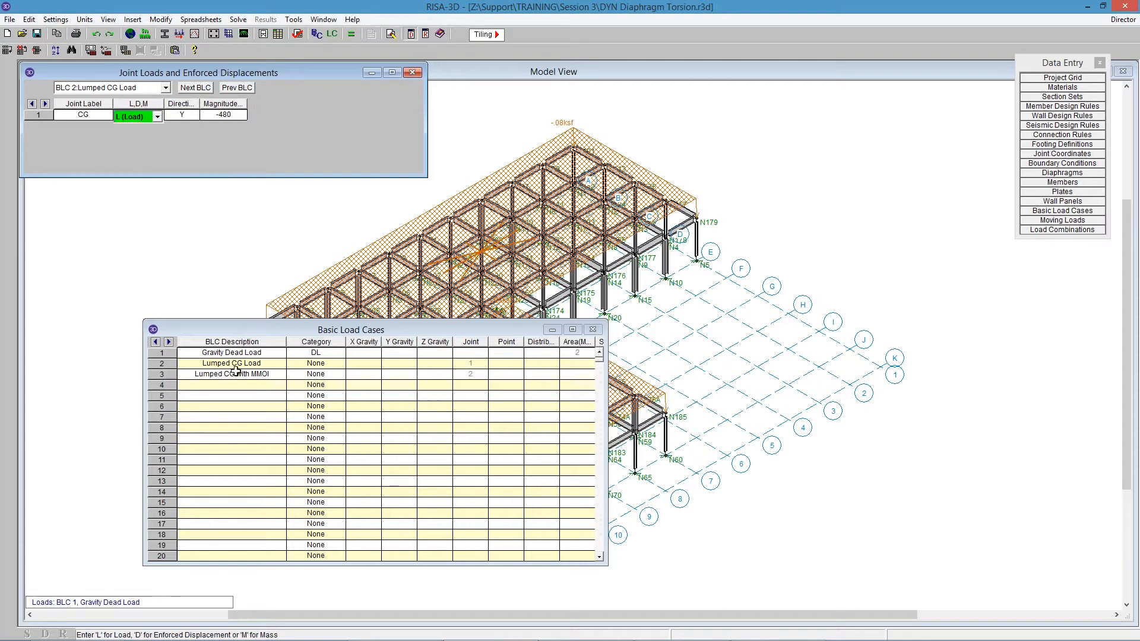
Inspect the magnitude, mass type and direction of the CG joint entries in the Lumped CG with MMOI case.
left_click(472, 374)
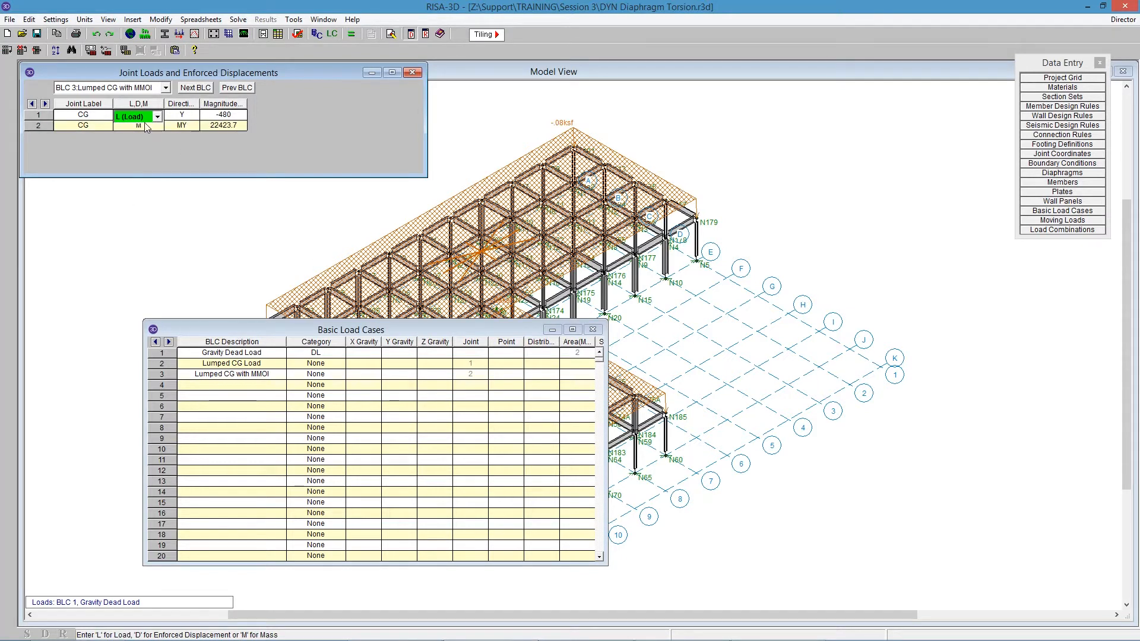
left_click(215, 116)
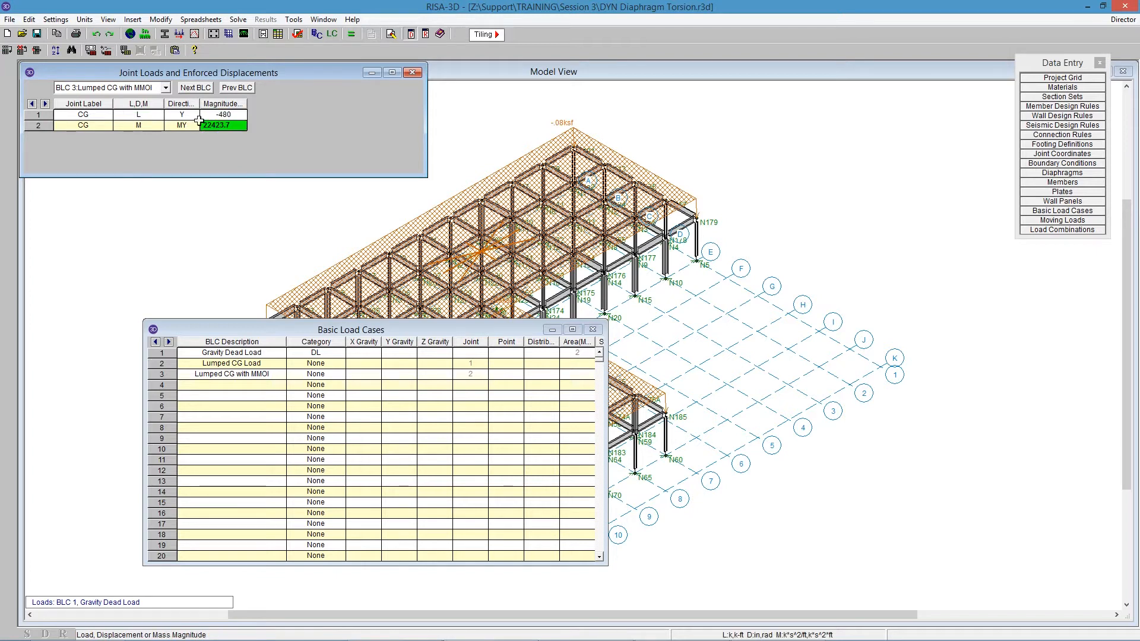
left_click(137, 126)
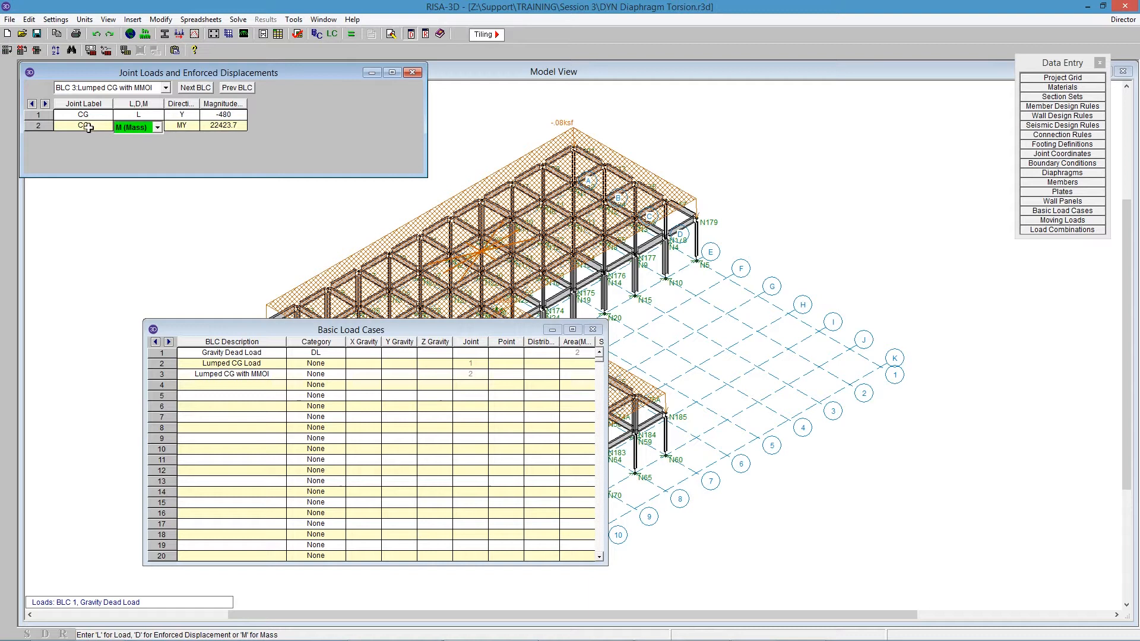
left_click(183, 127)
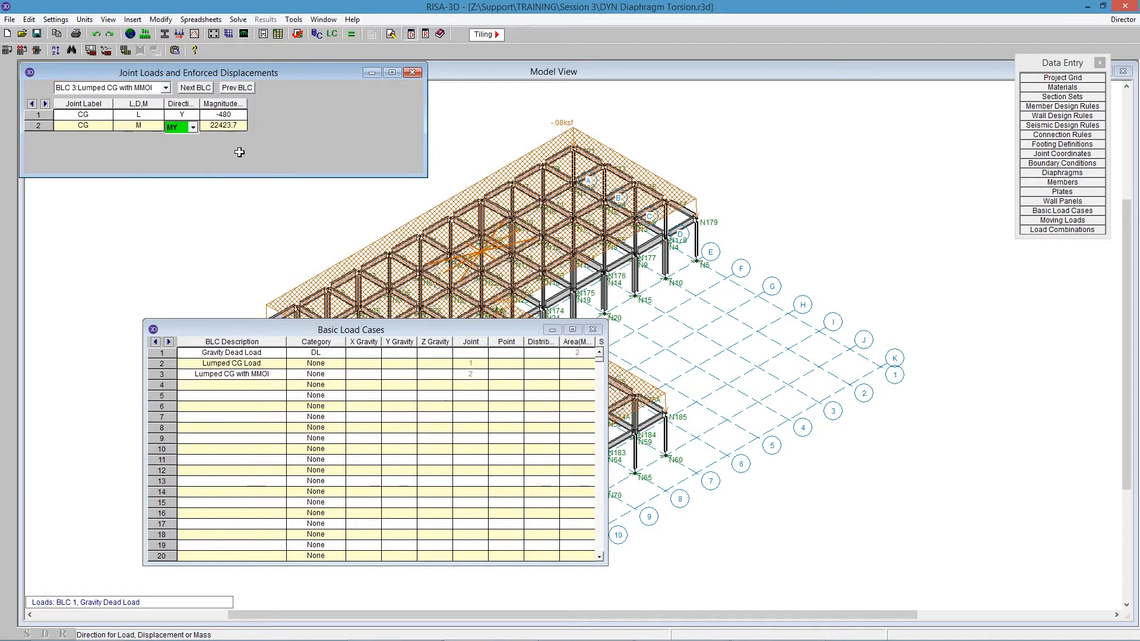
Return to the model view and display the loads of BLC 2: Lumped CG Load.
left_click(276, 220)
left_click(369, 50)
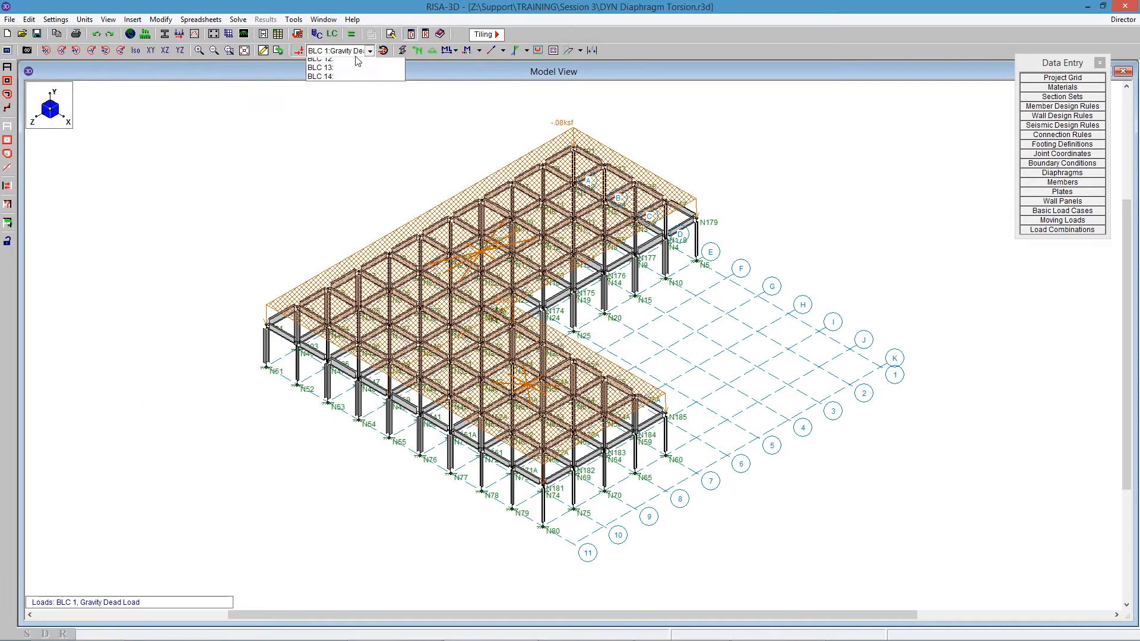
left_click(346, 71)
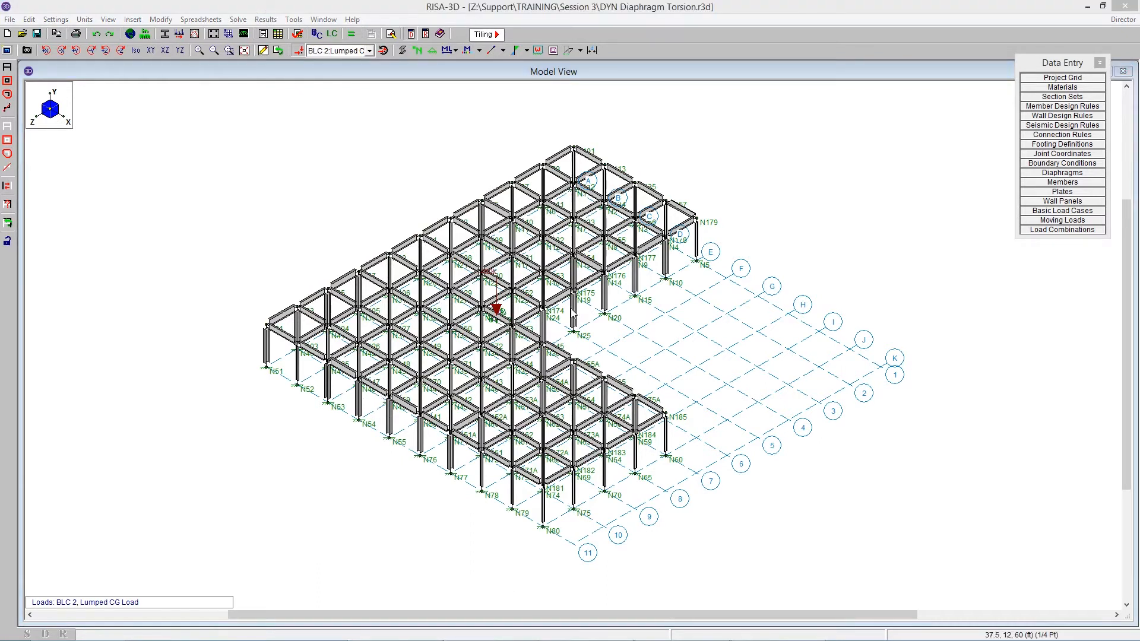
Run the Dynamics (Eigensolution/Response Spectra) solution with 1: Gravity Dead Load as the load combination for mass.
left_click(350, 38)
left_click_drag(505, 239, 133, 124)
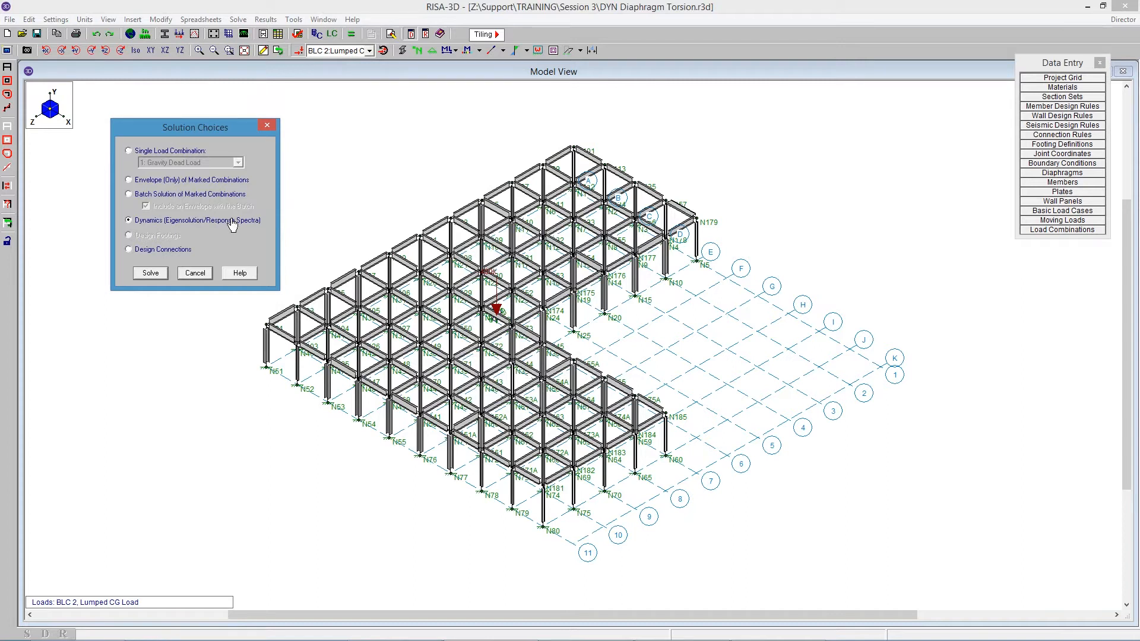
left_click(151, 273)
left_click_drag(551, 67, 213, 96)
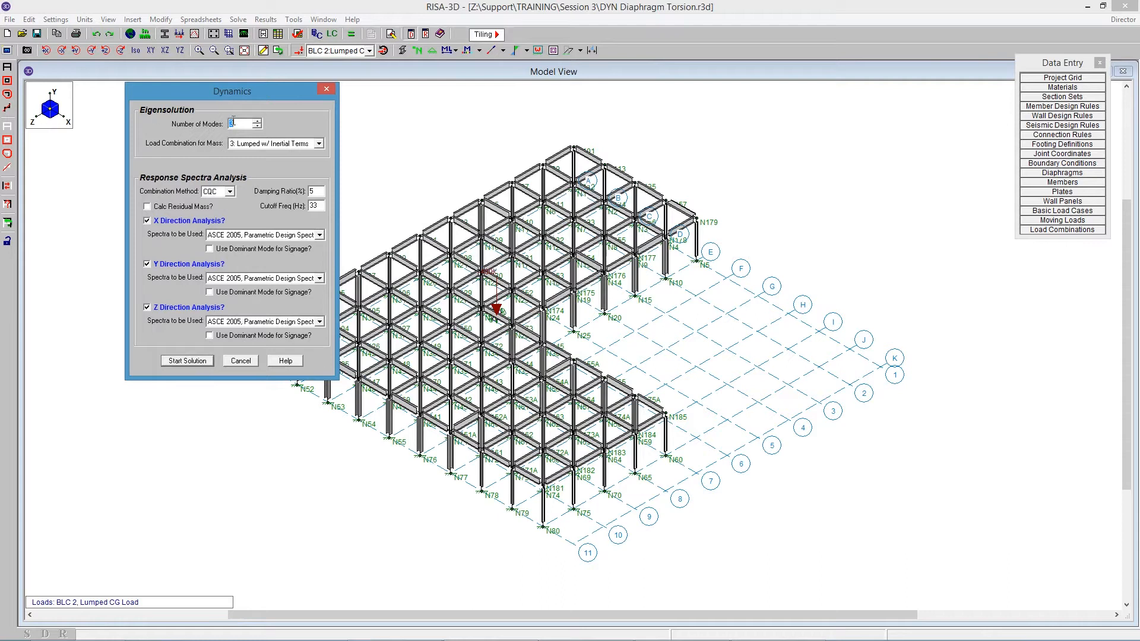
left_click(252, 146)
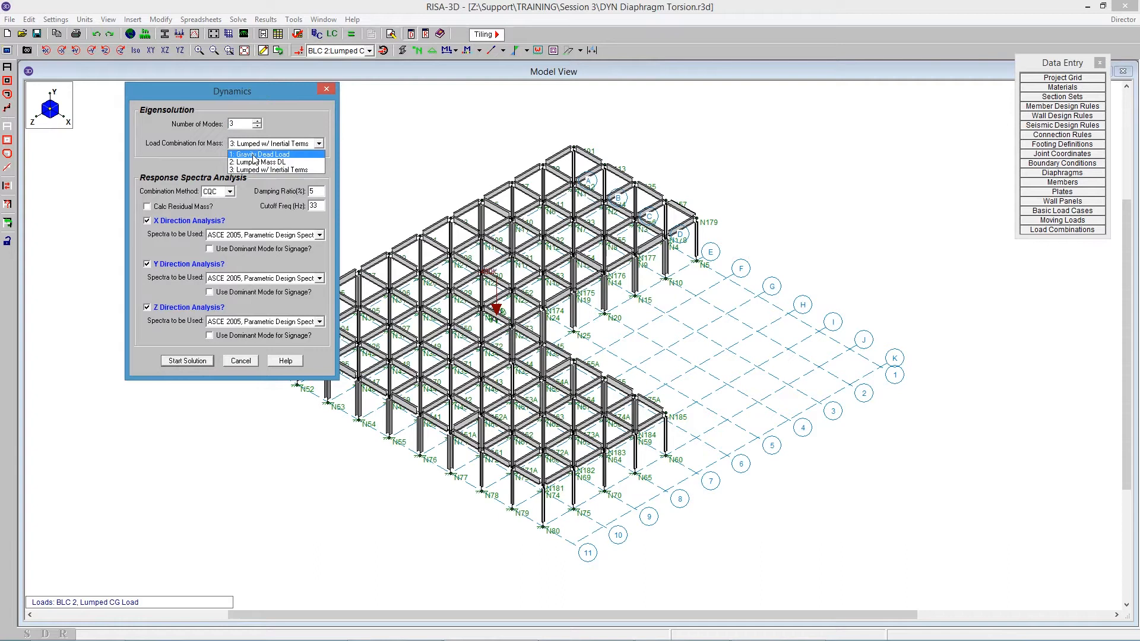
left_click(254, 155)
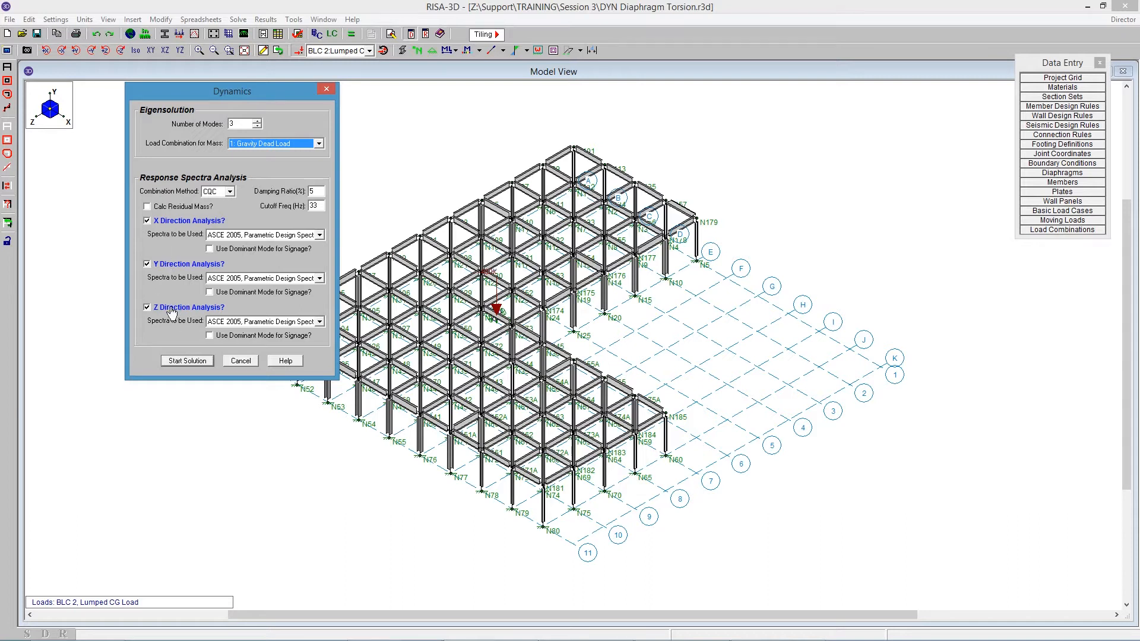
left_click(187, 361)
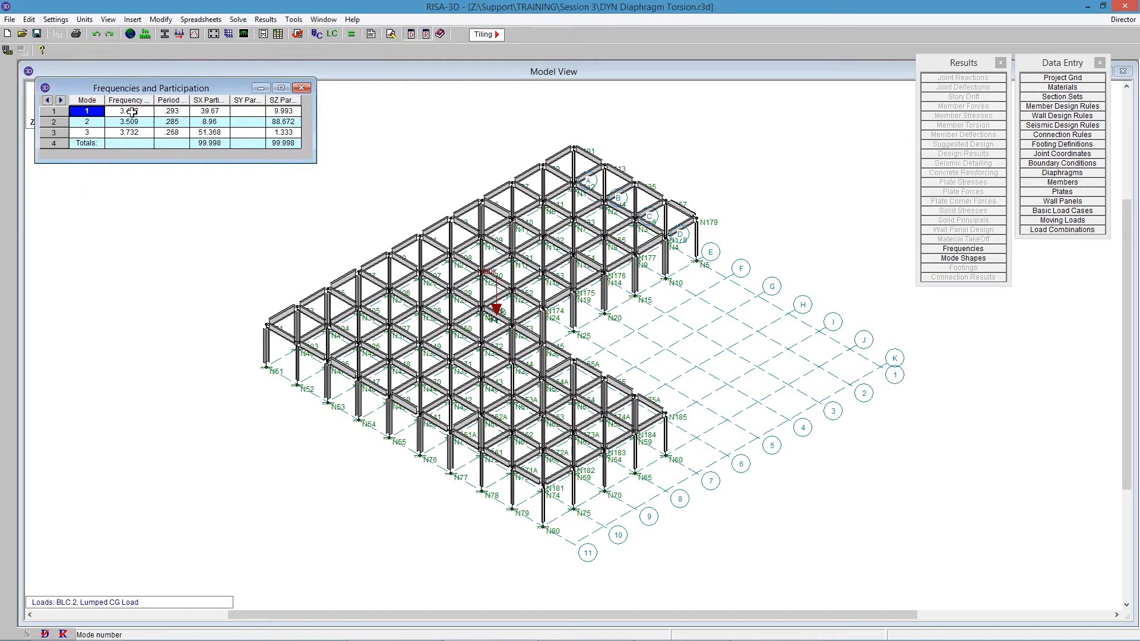
Examine the modal frequencies and mass participation totals, widening the SX and SZ Participation columns and the results window.
left_click_drag(129, 111, 288, 137)
left_click(166, 123)
left_click(127, 110)
left_click(177, 124)
left_click_drag(207, 110, 240, 100)
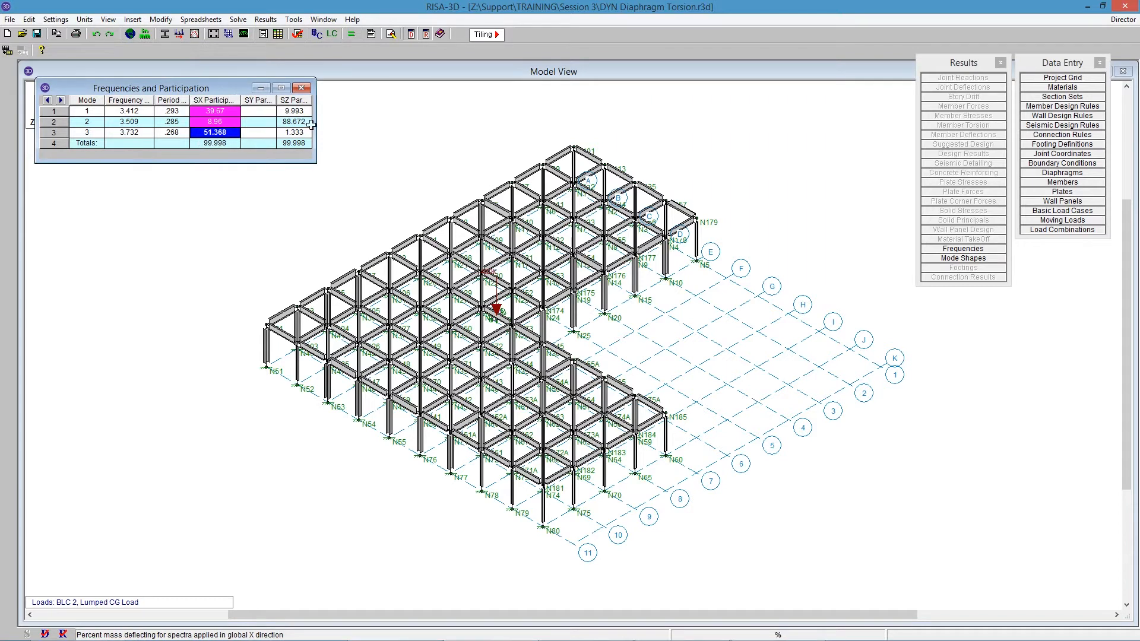
left_click_drag(313, 130, 386, 130)
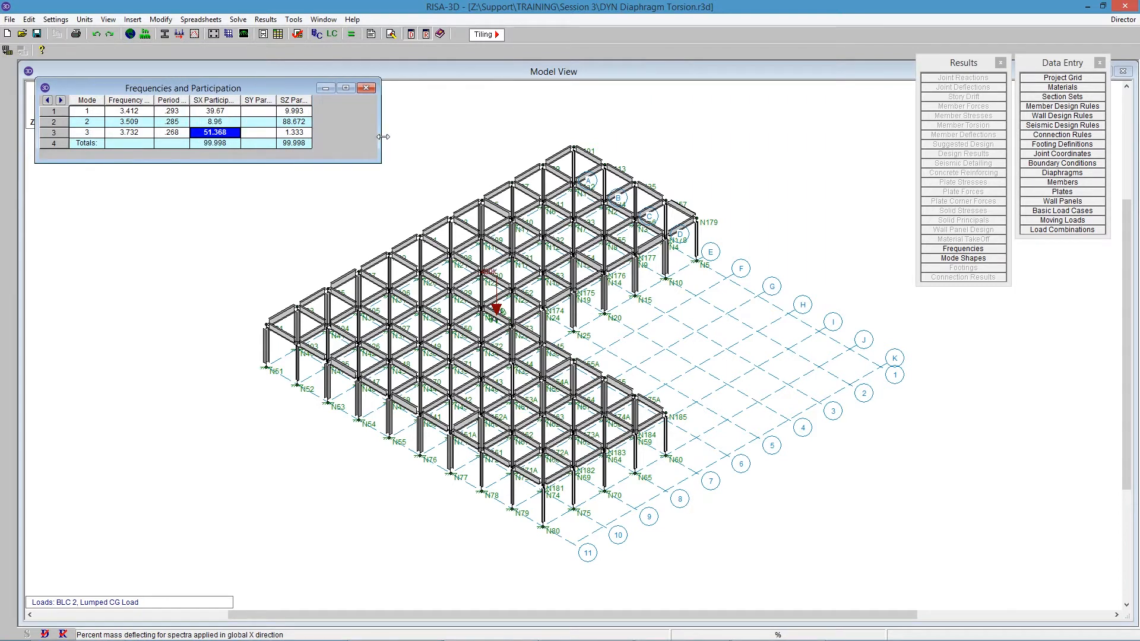
left_click_drag(316, 100, 336, 99)
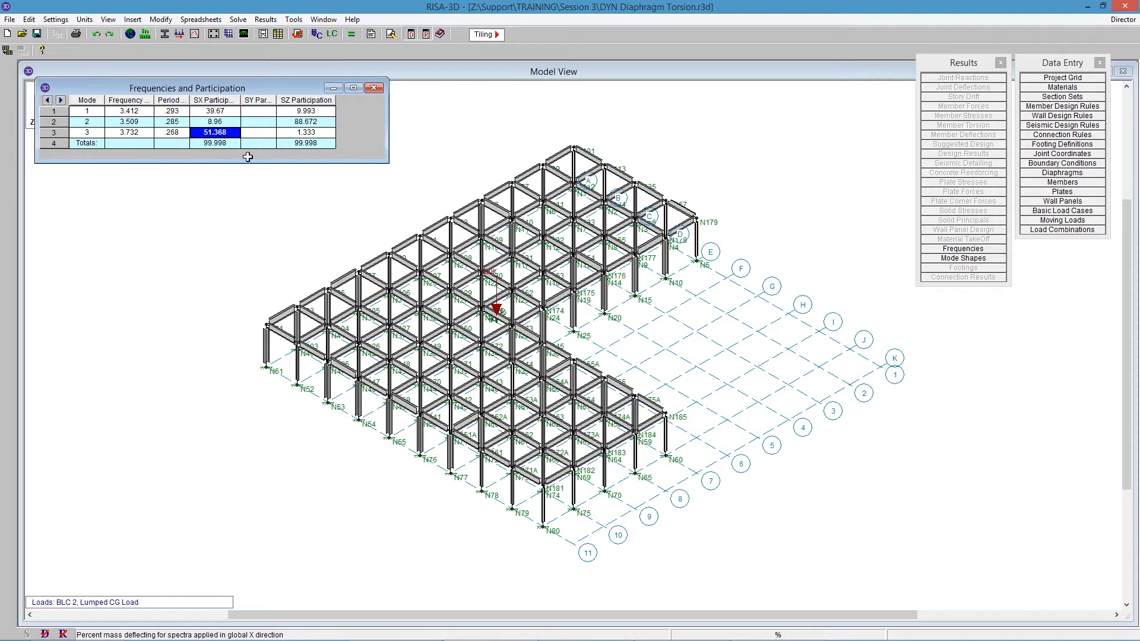
left_click(223, 143)
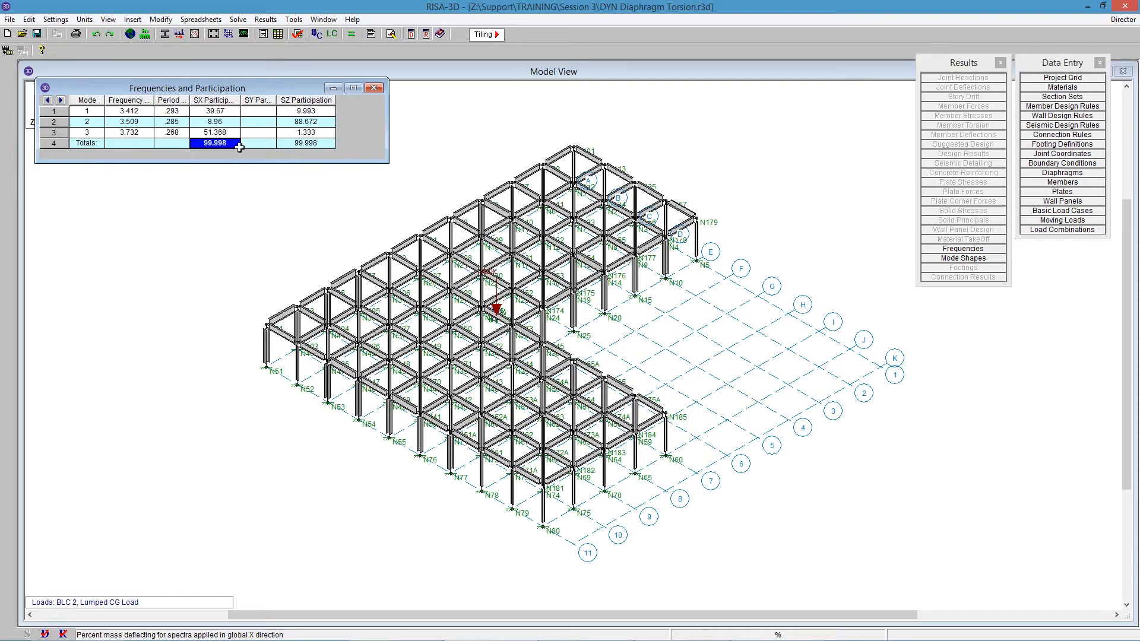
Compare the SX and SZ participation totals and each mode's share for the gravity dead load solution, moving the results window clear of the axis indicator.
left_click(321, 146)
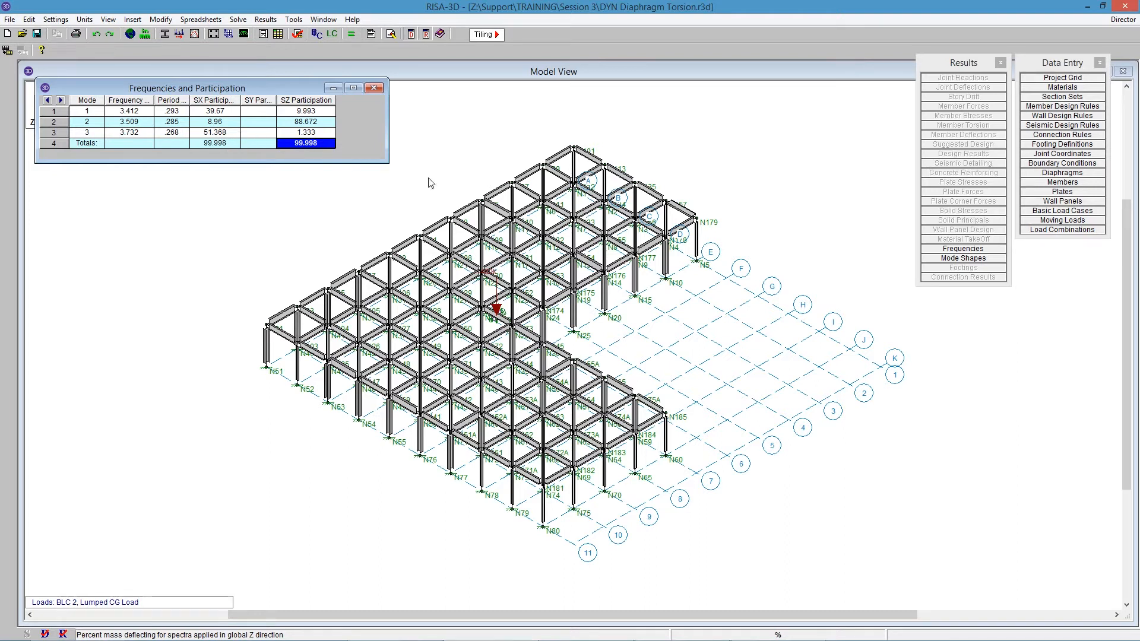
left_click(225, 146)
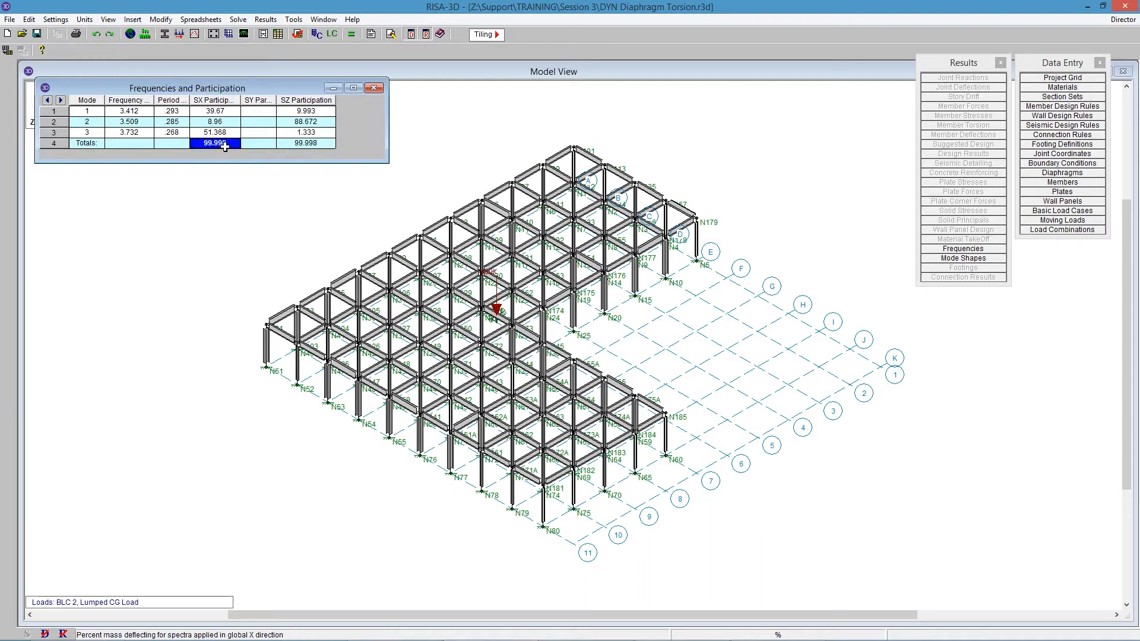
left_click(307, 121)
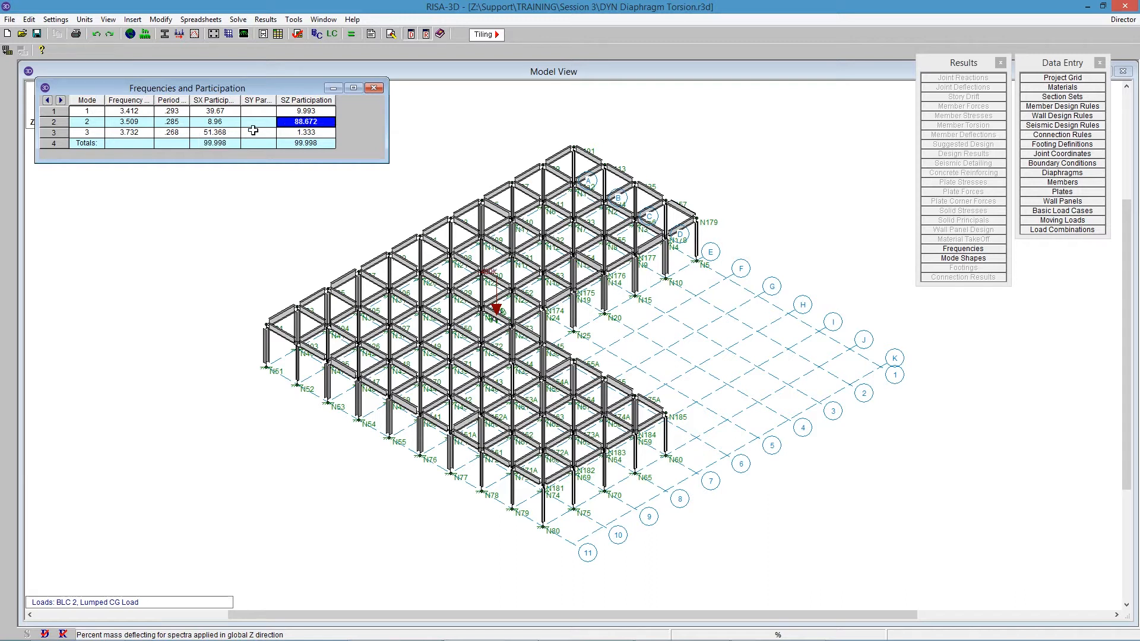
left_click(217, 133)
left_click(216, 111)
left_click(217, 131)
left_click(219, 113)
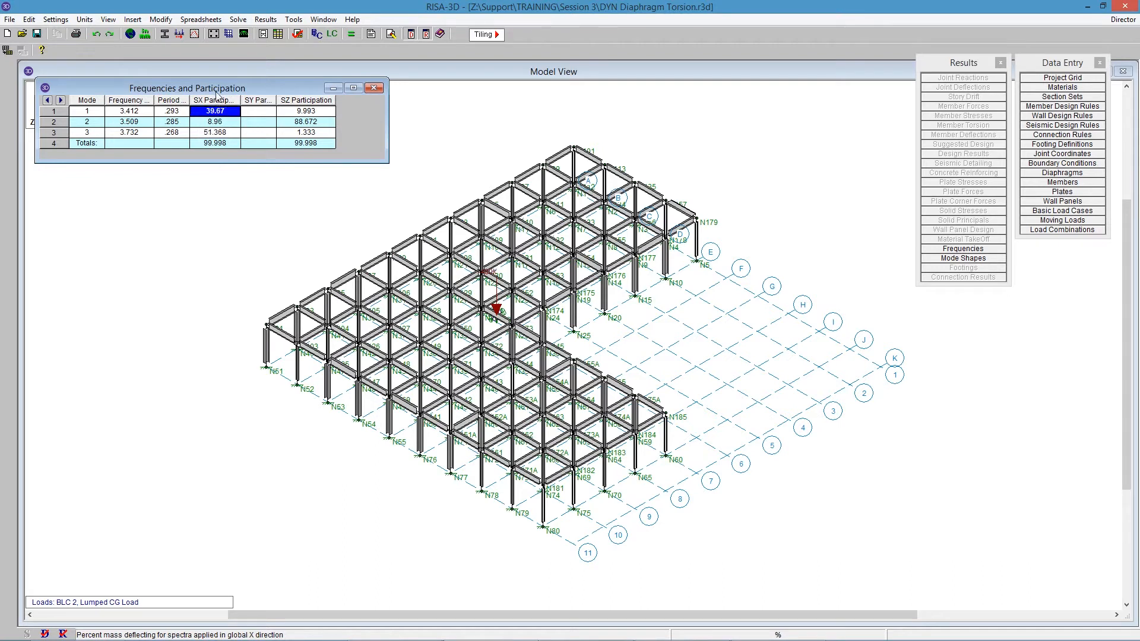
left_click_drag(217, 93, 246, 164)
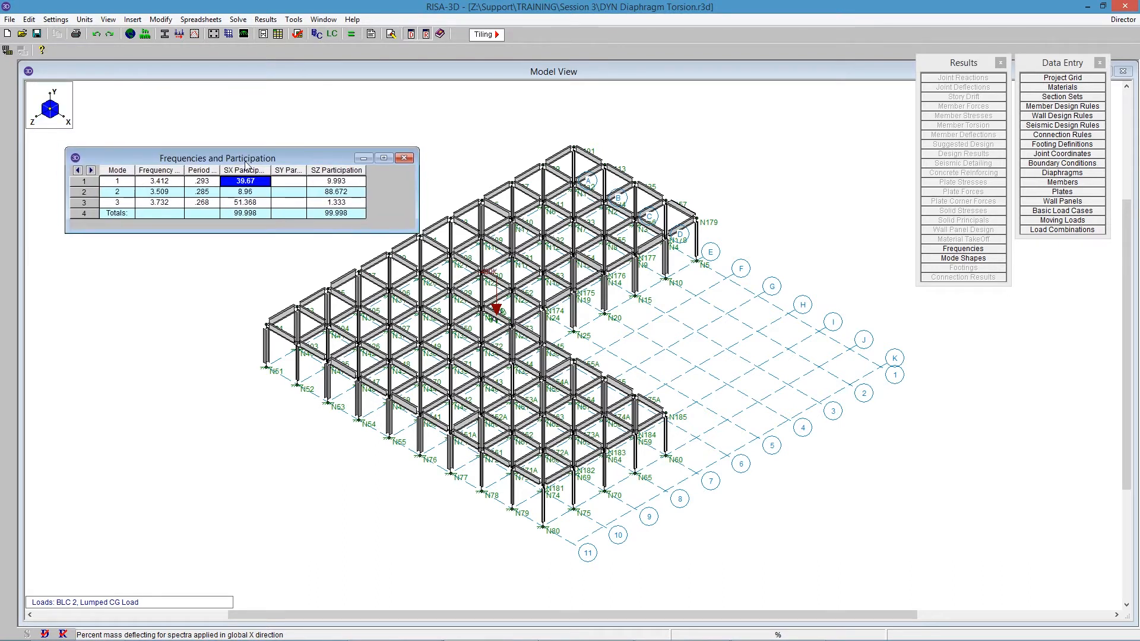
left_click(349, 192)
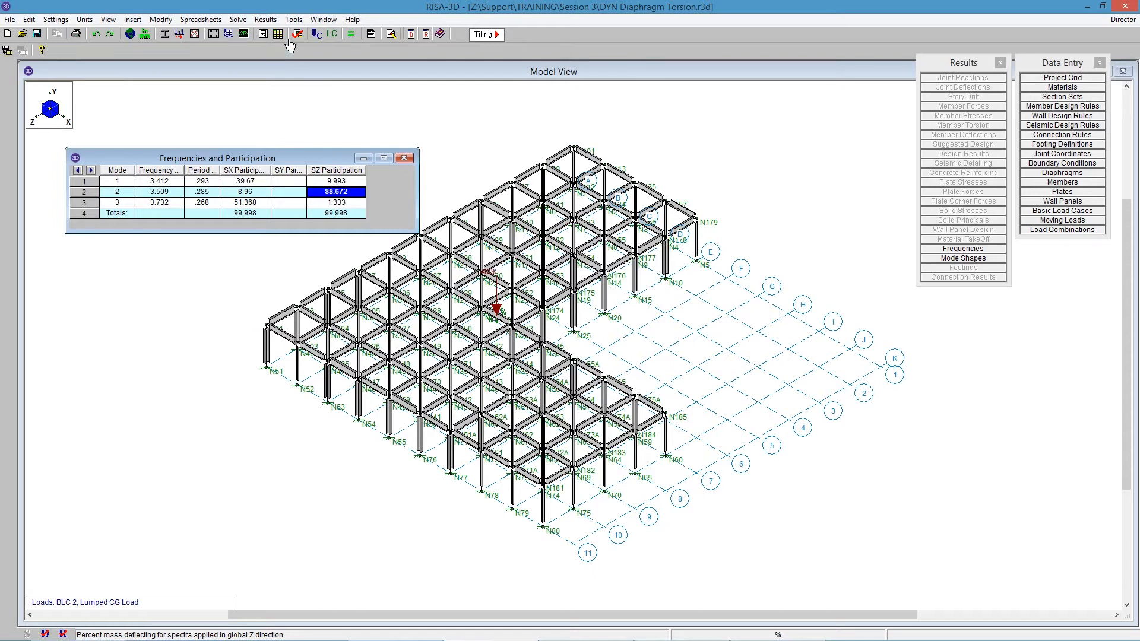
Run the Dynamics solution with 2: Lumped Mass DL as the load combination for mass, performing a new eigensolution.
left_click(351, 34)
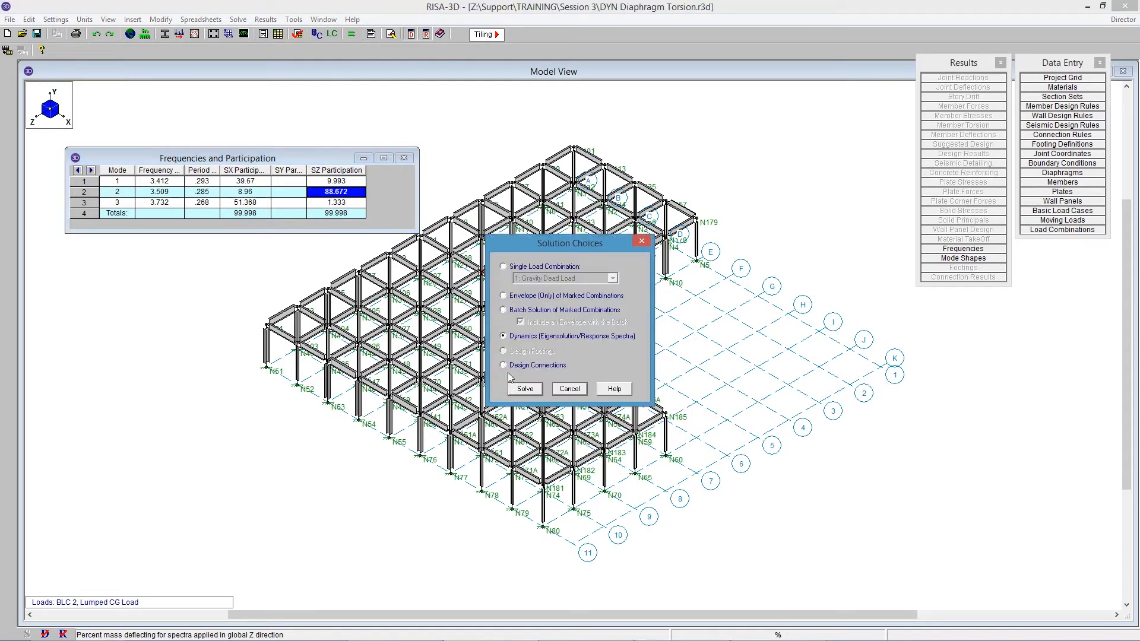
key("Return")
left_click(594, 113)
left_click(615, 133)
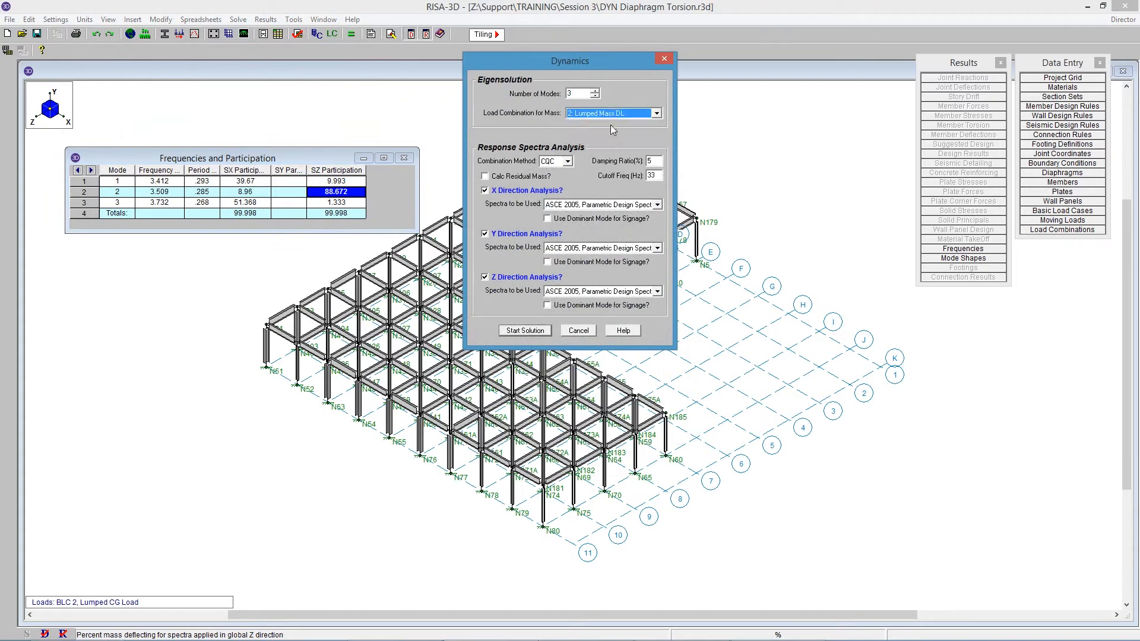
left_click(530, 331)
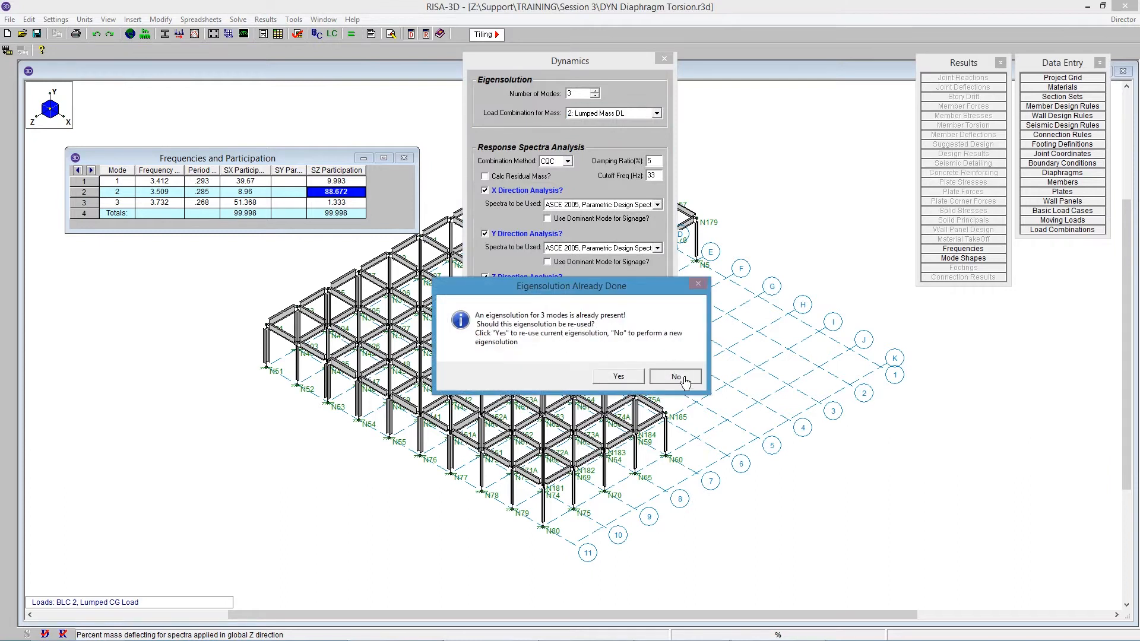
left_click(683, 380)
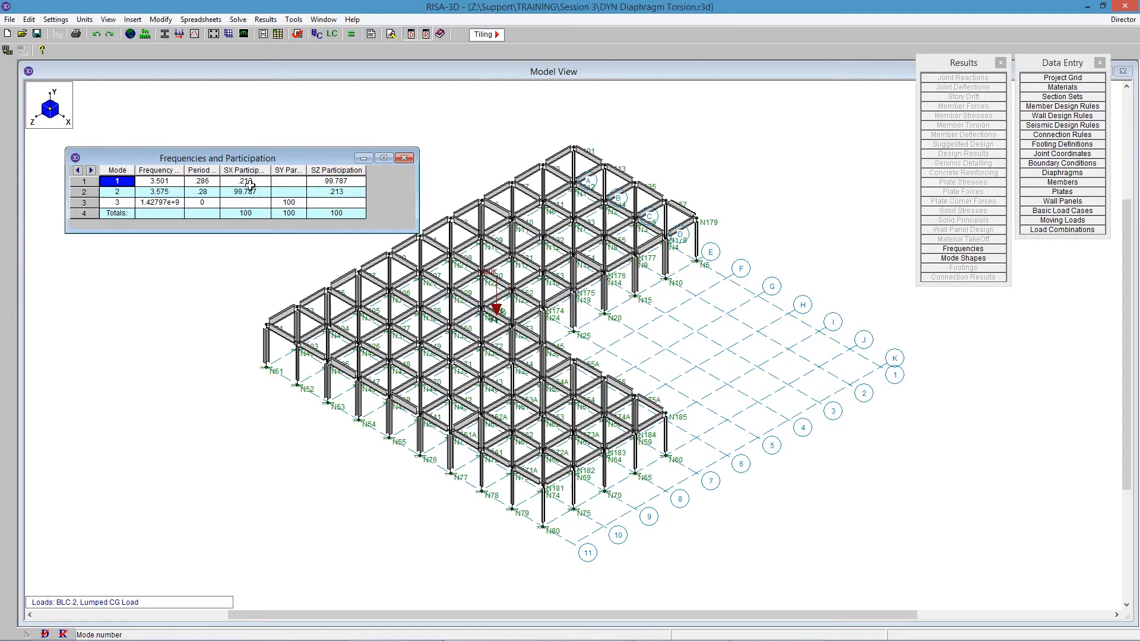
Check the SX and SZ participation totals for the lumped mass solution, plus mode 3's frequency and SY participation.
left_click(249, 183)
left_click(249, 217)
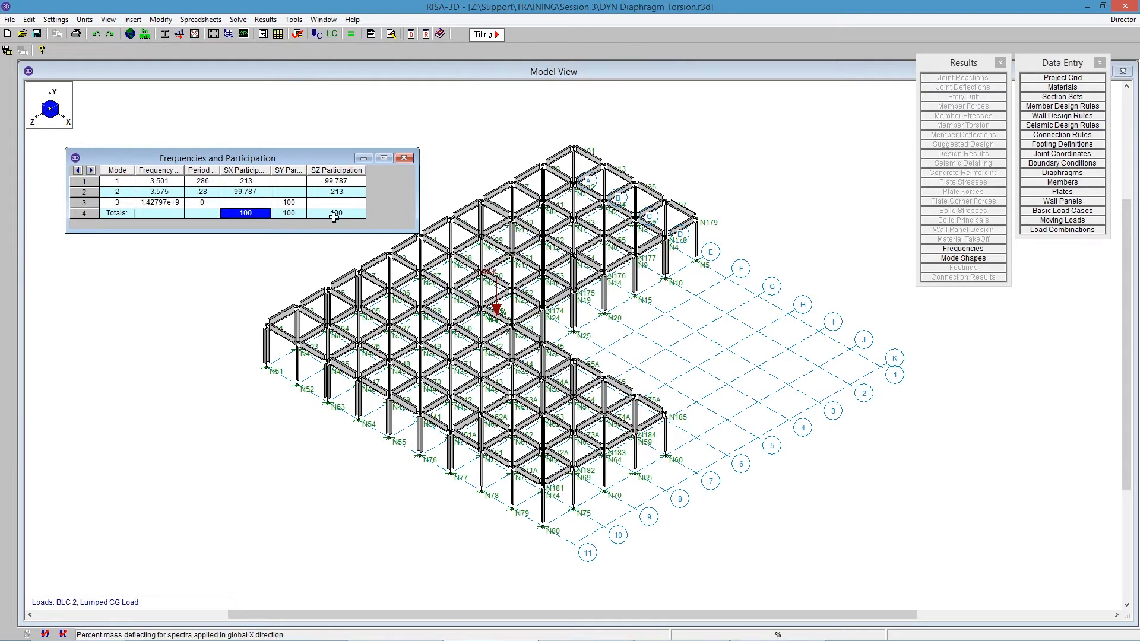
left_click(334, 217)
left_click(257, 214)
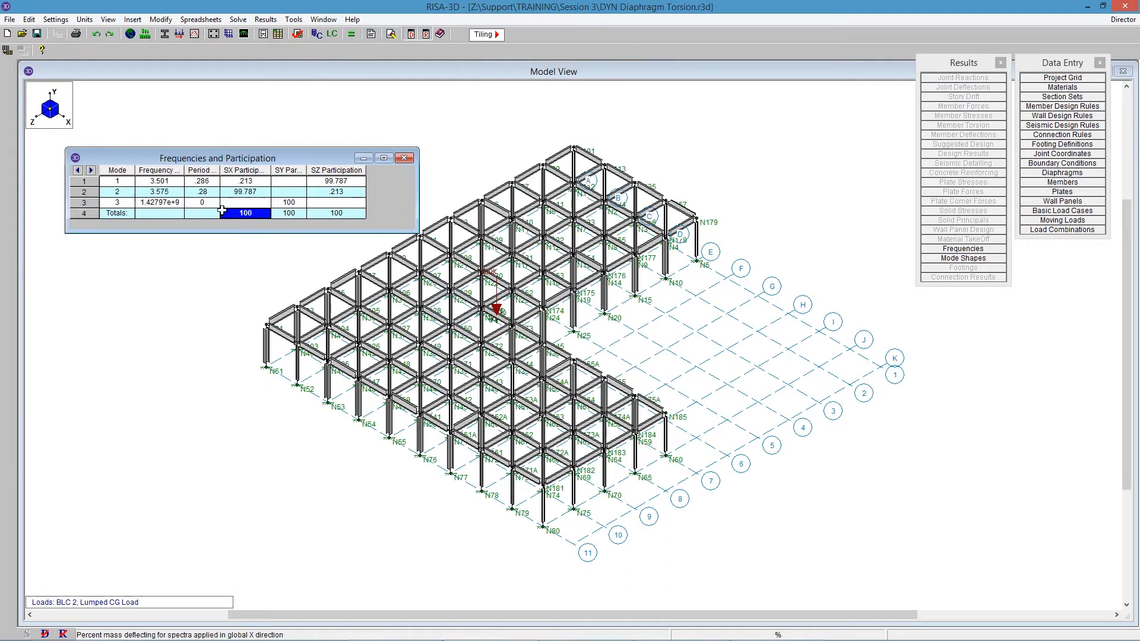
left_click(108, 203)
mouse_move(108, 202)
left_mouse_down()
mouse_move(344, 203)
mouse_move(127, 202)
left_mouse_up()
left_click(160, 203)
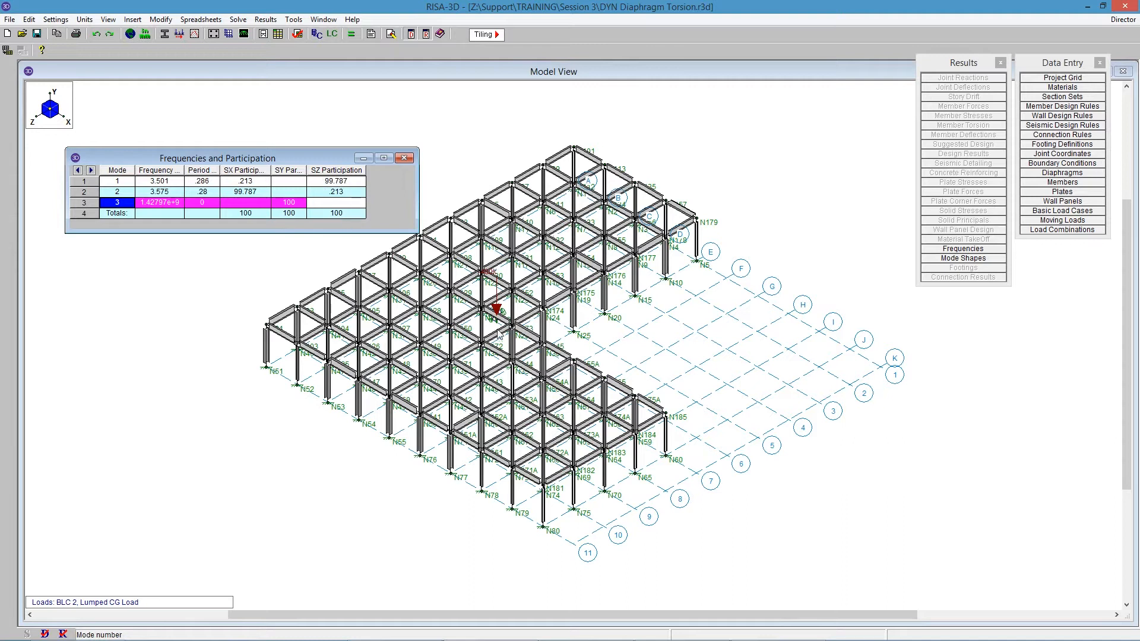
left_click(288, 203)
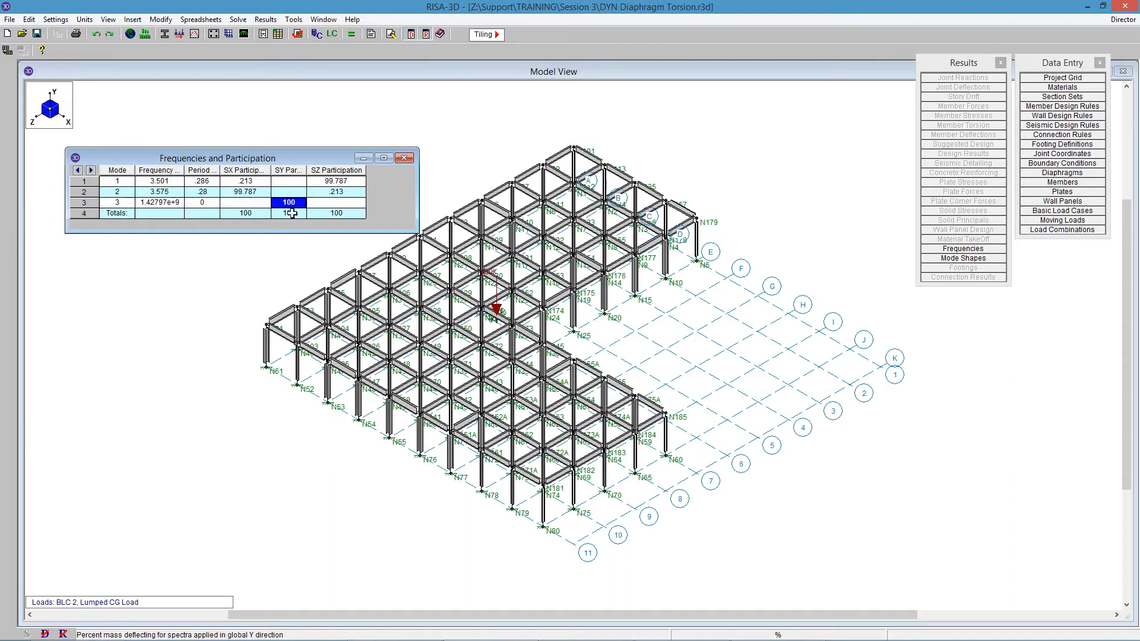
Compare mode 2's SX participation with mode 1's SZ participation and the totals in both directions.
left_click(244, 191)
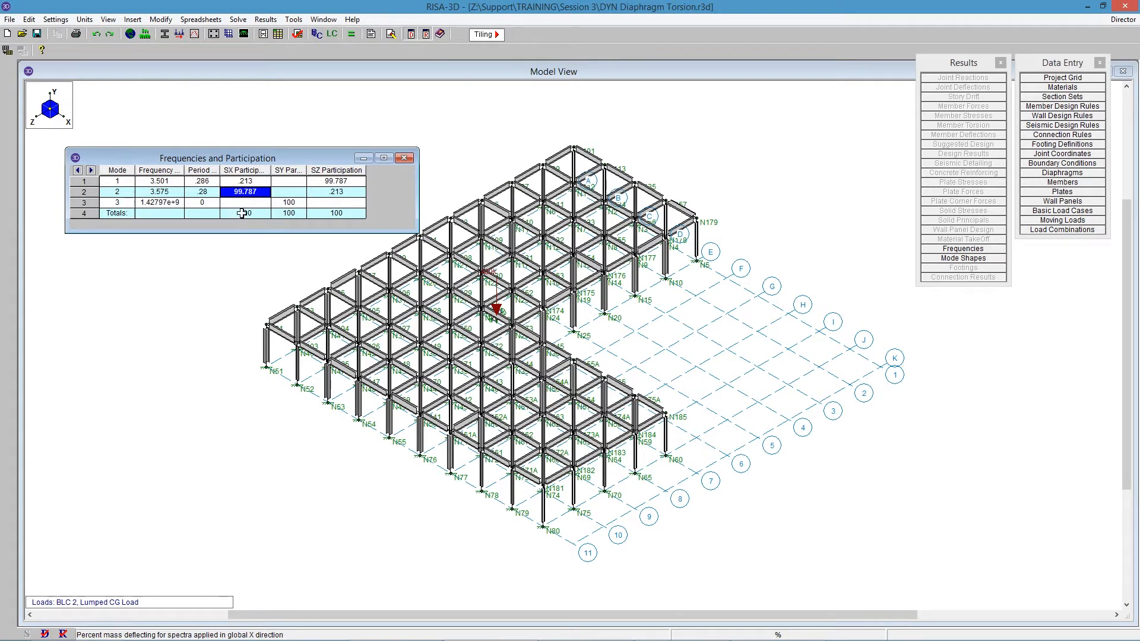
left_click(243, 214)
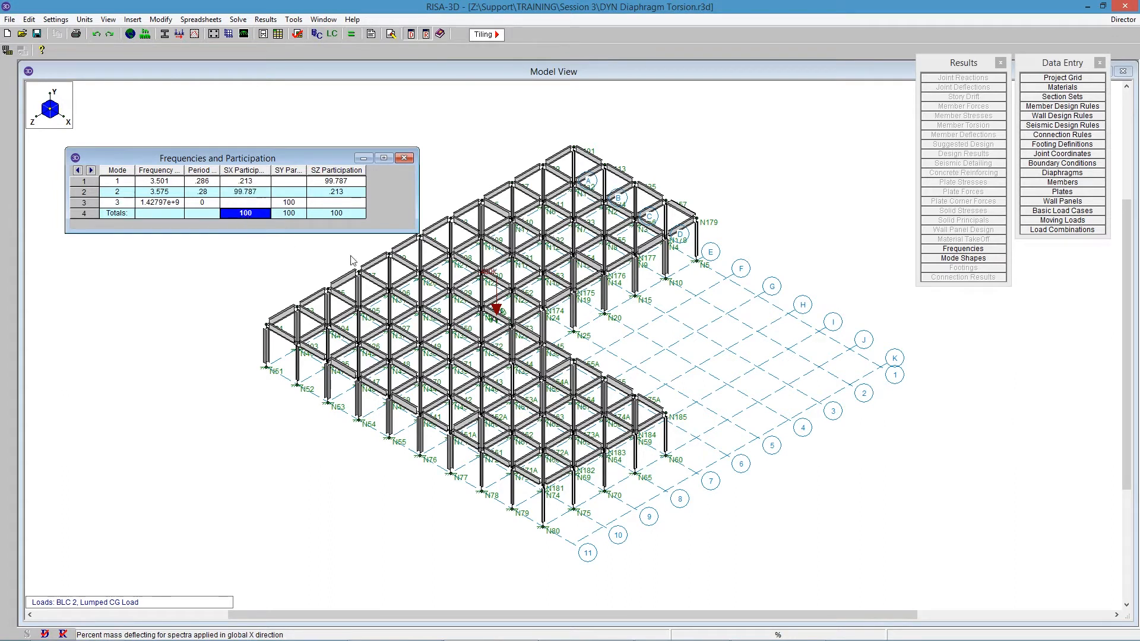
left_click(340, 214)
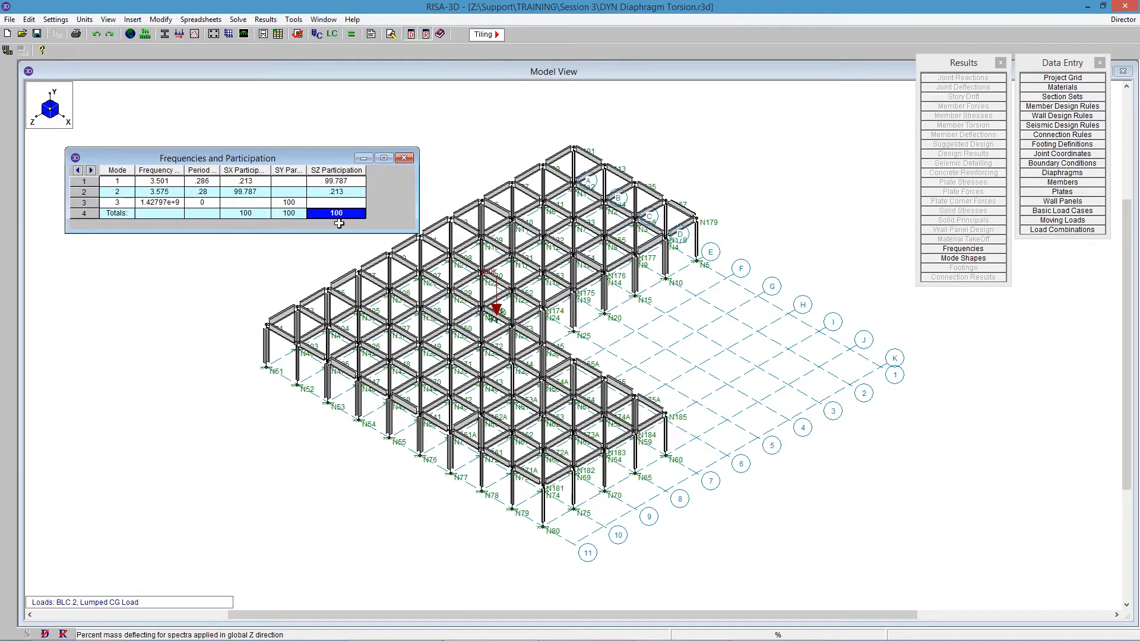
left_click(247, 194)
left_click(352, 181)
left_click(259, 198)
left_click(348, 183)
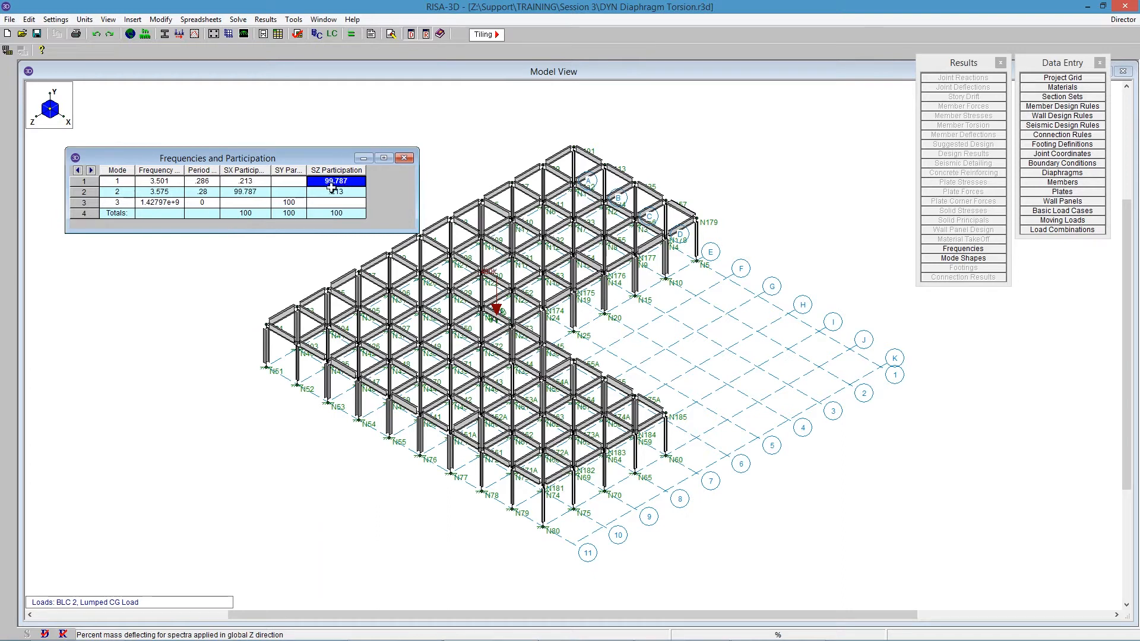
left_click(242, 195)
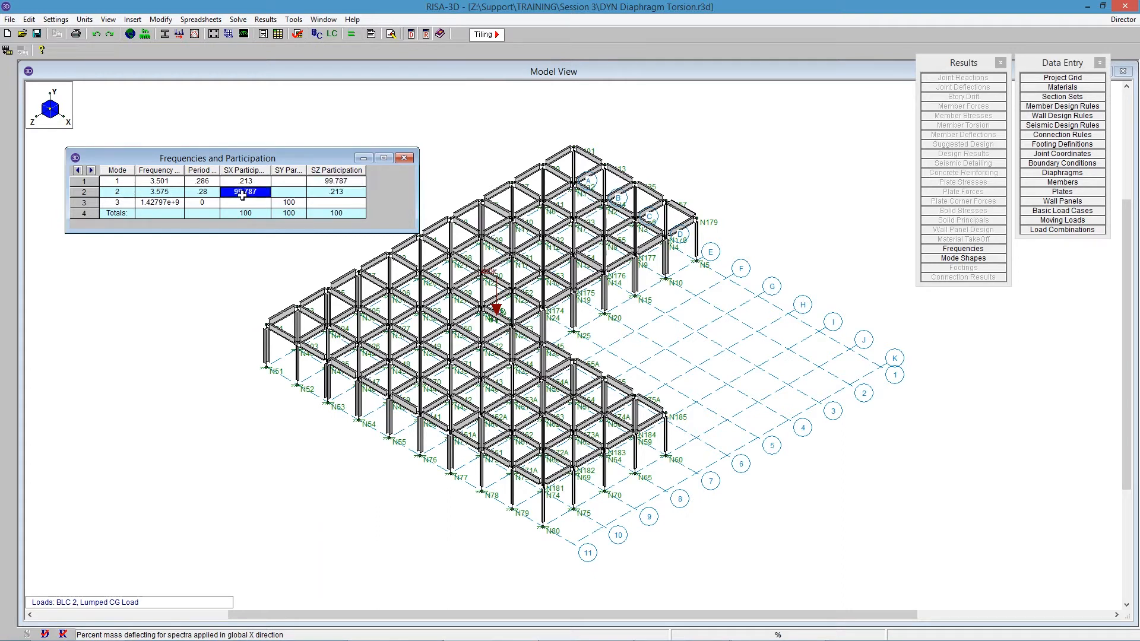
left_click(348, 181)
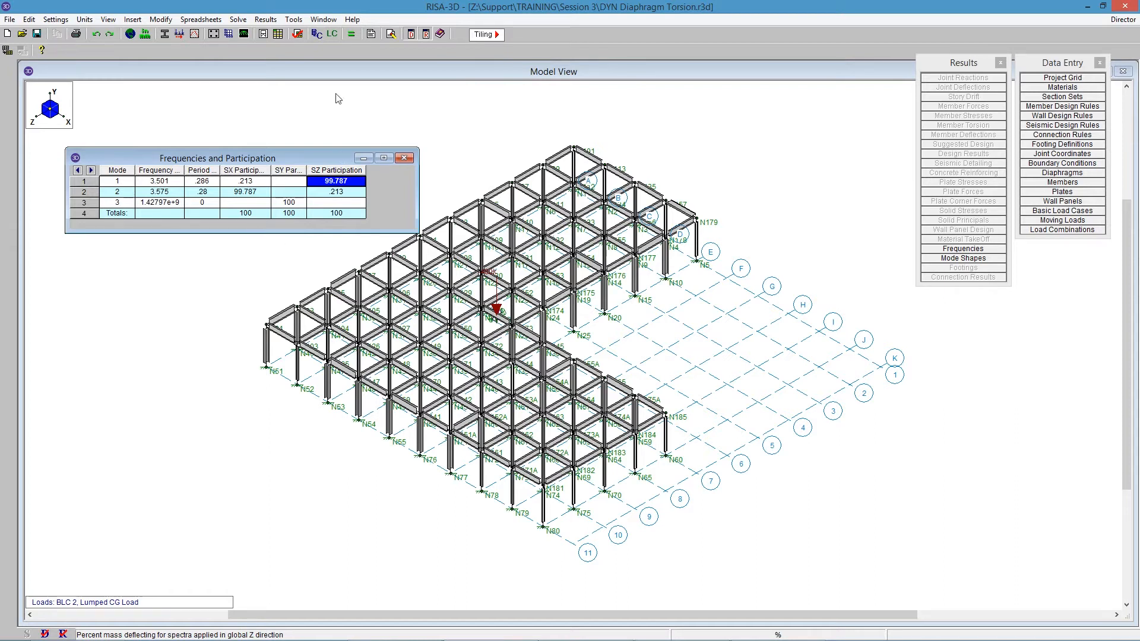
Run a new eigensolution in Dynamics using 3: Lumped w/ Inertial Terms as the load combination for mass.
left_click(351, 34)
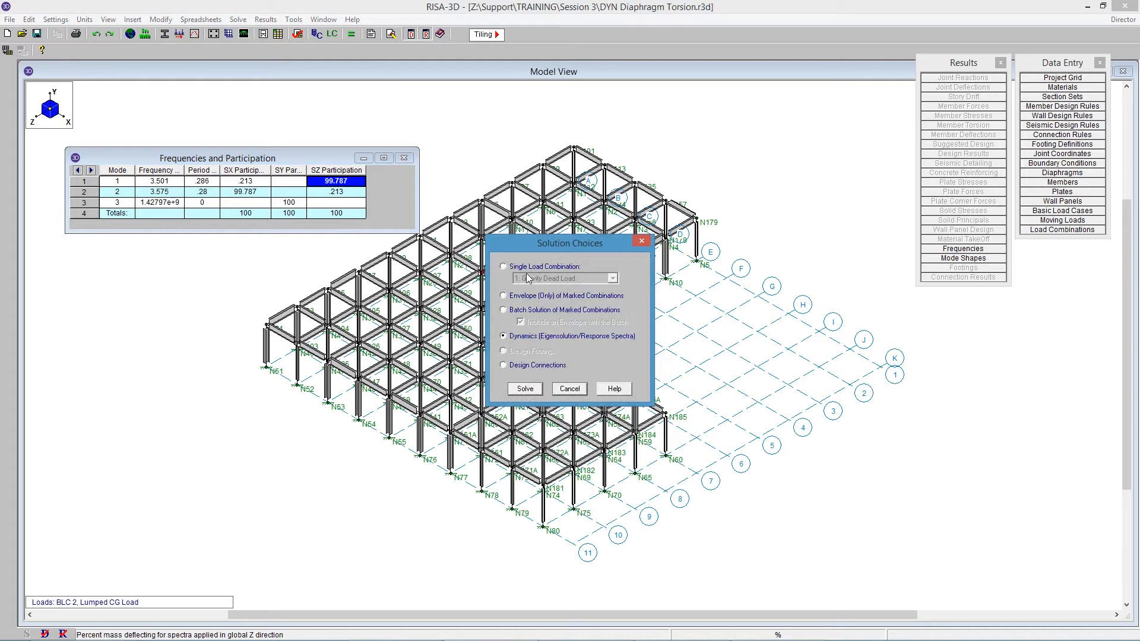
left_click(526, 388)
left_click(609, 113)
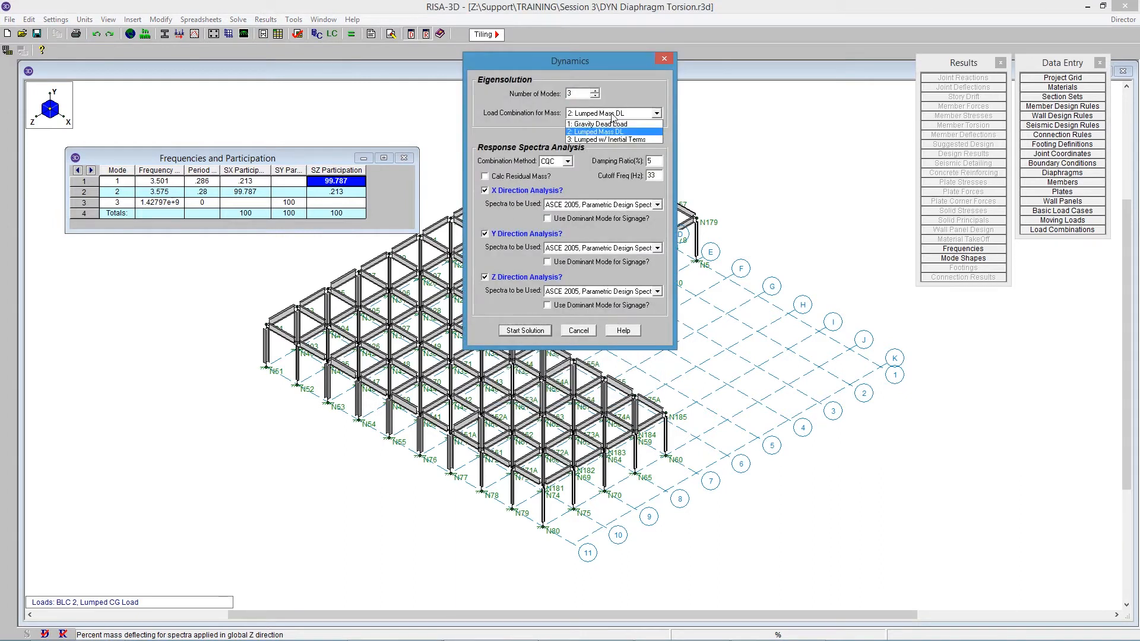
left_click(651, 140)
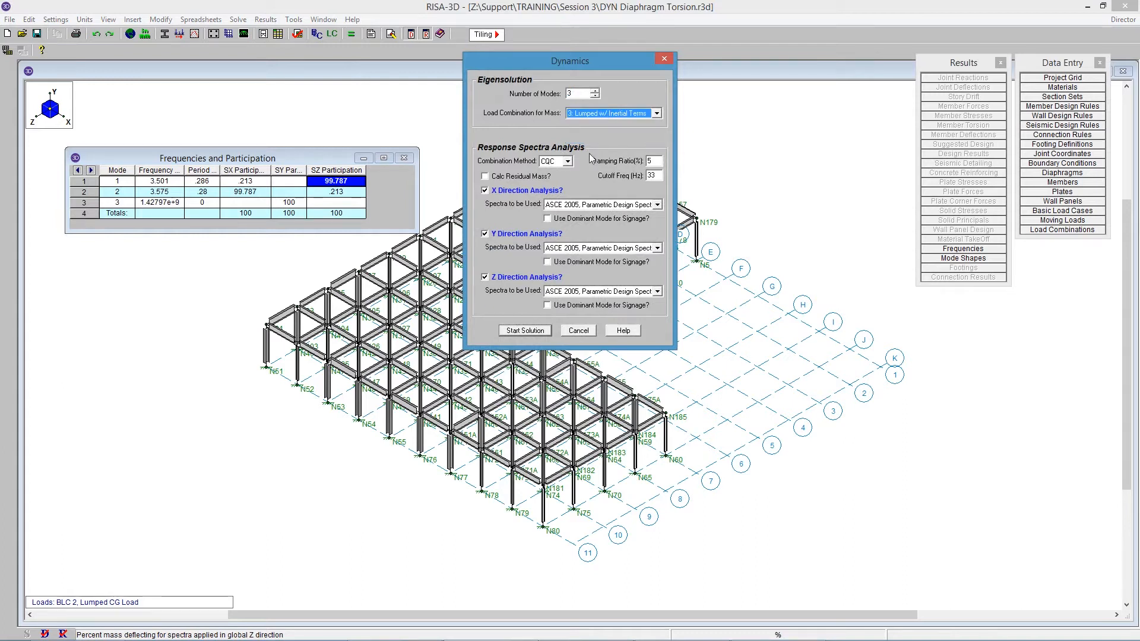
left_click(526, 331)
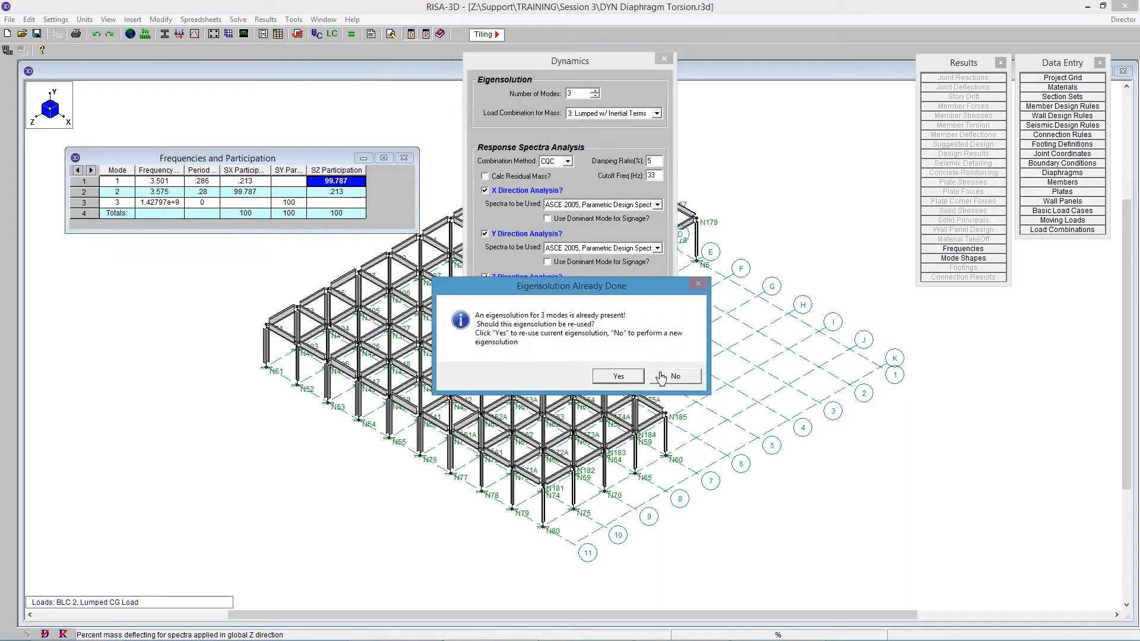
left_click(676, 376)
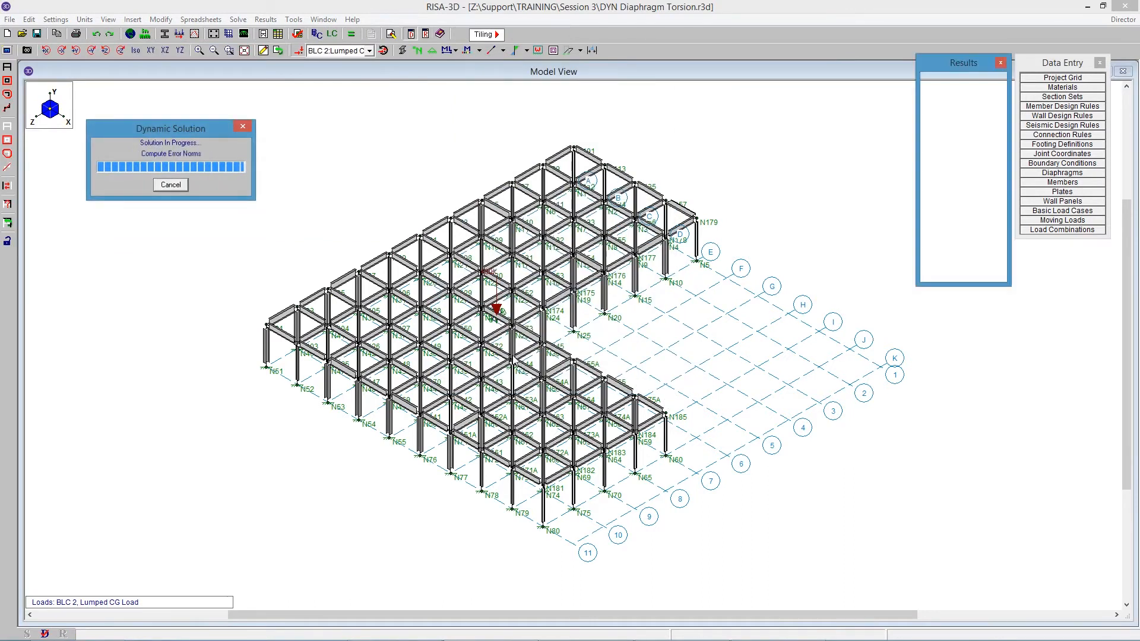
Examine the SX and SZ totals, mode 3's SX participation and the three modal periods, closing the frequency results when done.
left_click(245, 213)
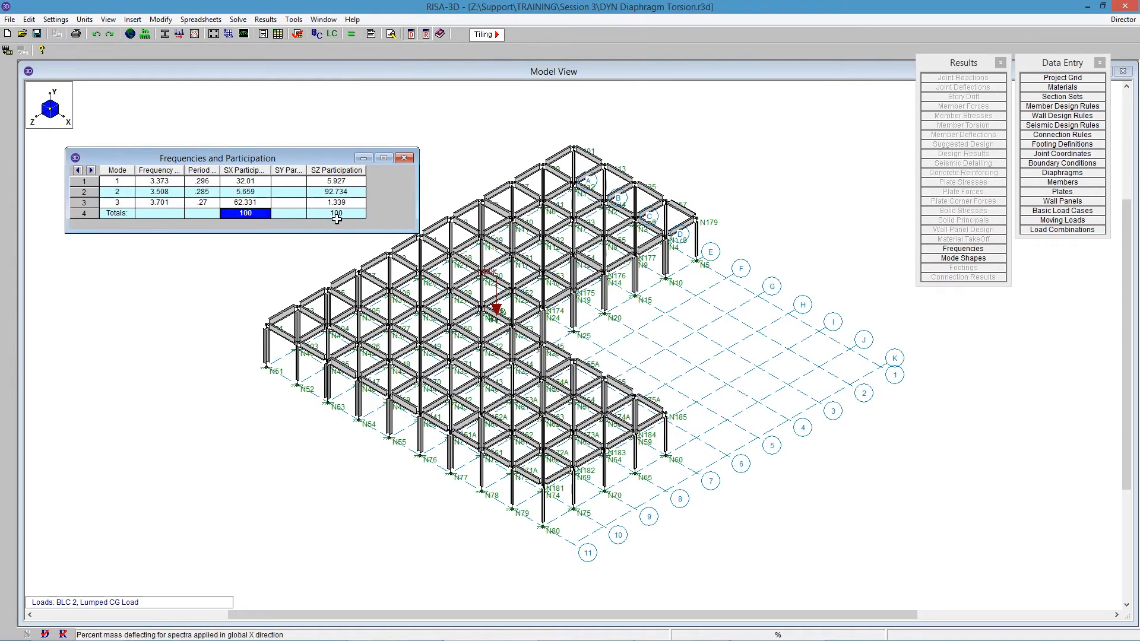
left_click(347, 213)
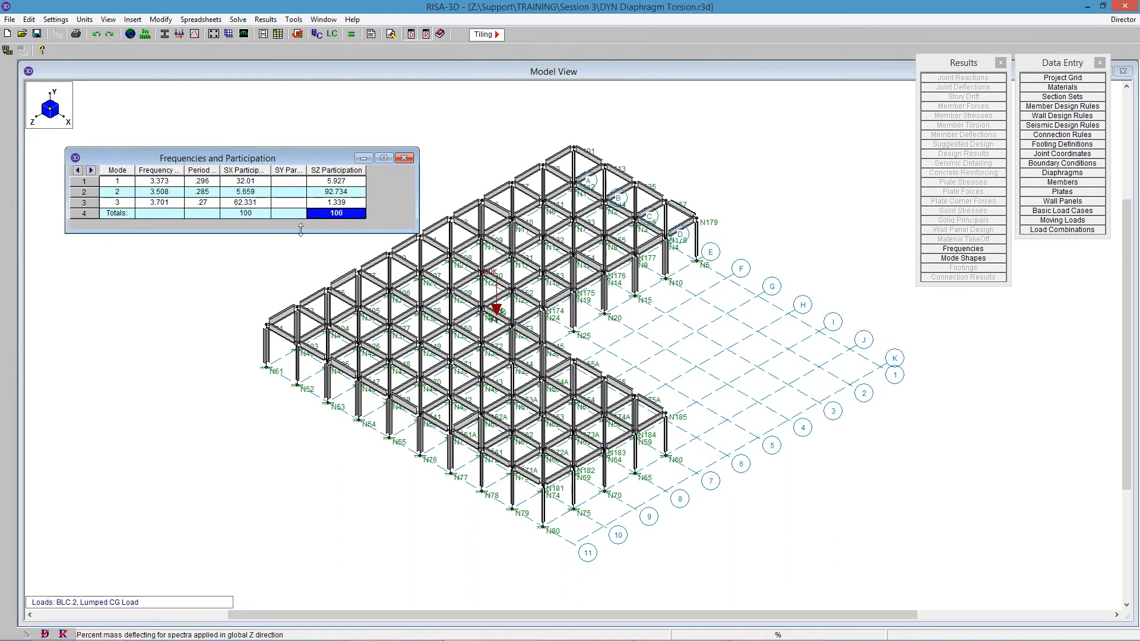
left_click(248, 203)
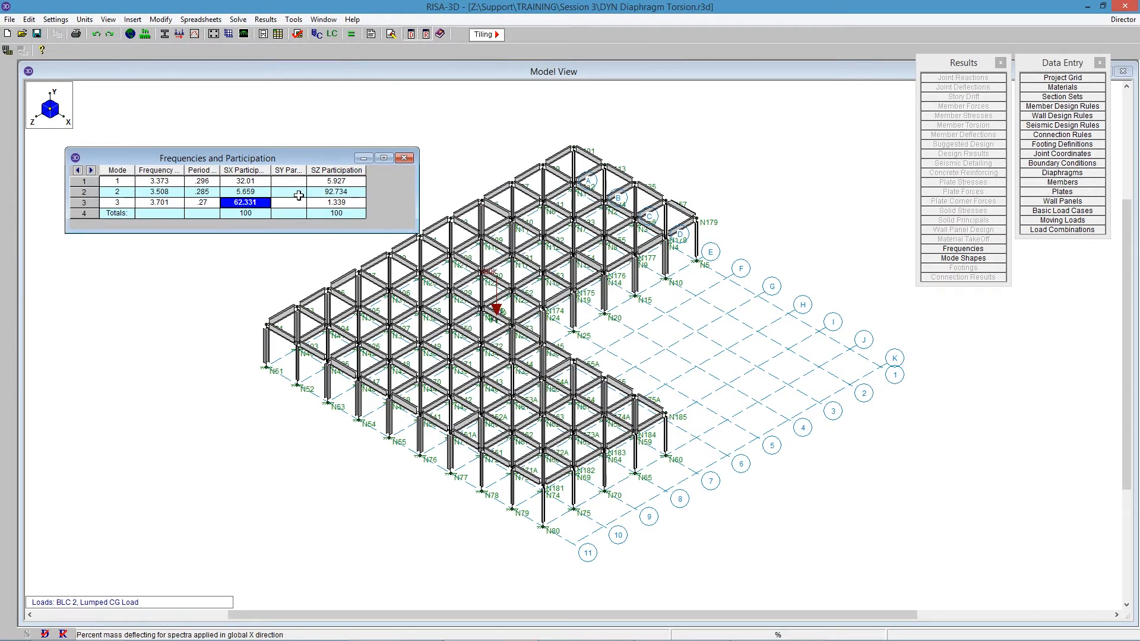
left_click_drag(201, 182, 204, 208)
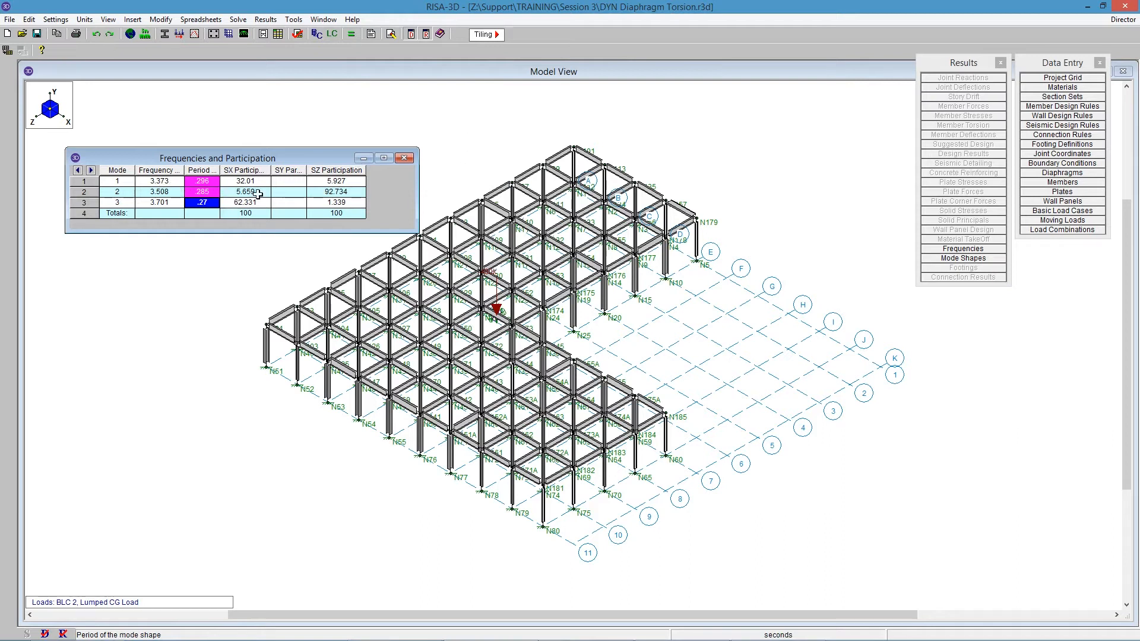
left_click(404, 158)
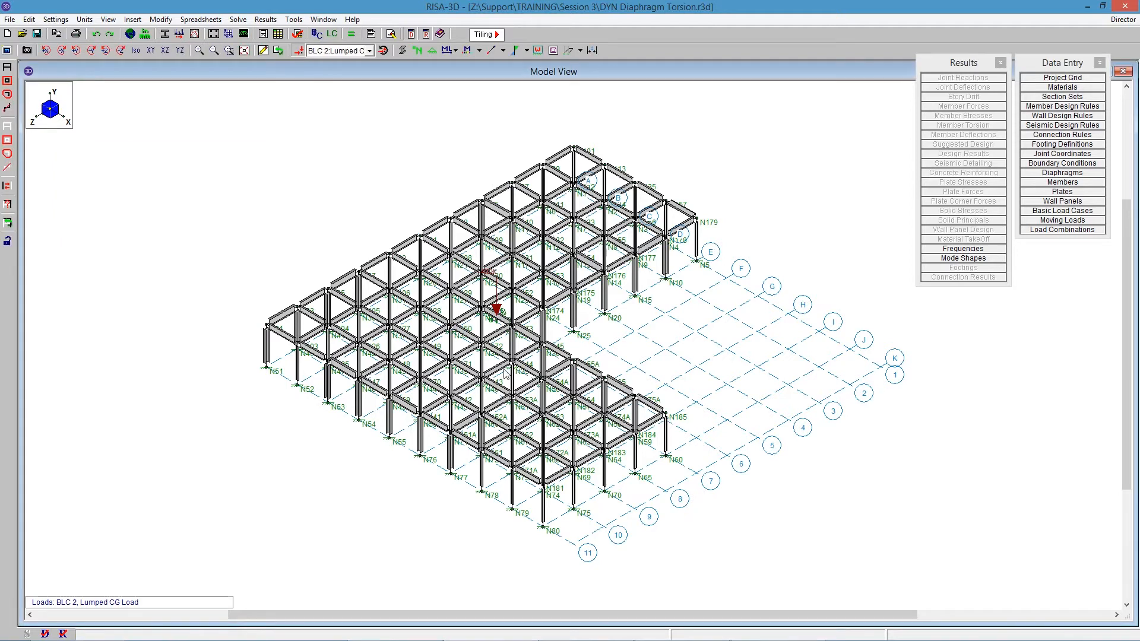
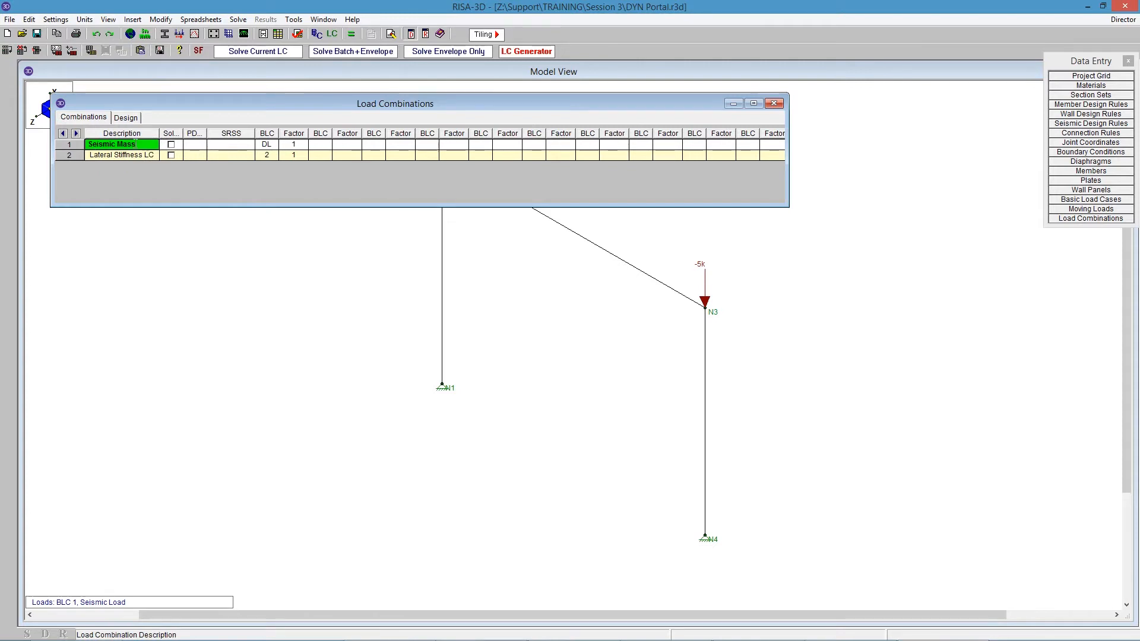
Solve the Lateral Stiffness LC load combination in the DYN Portal model and open the joint deflection results.
left_click_drag(138, 145, 14, 148)
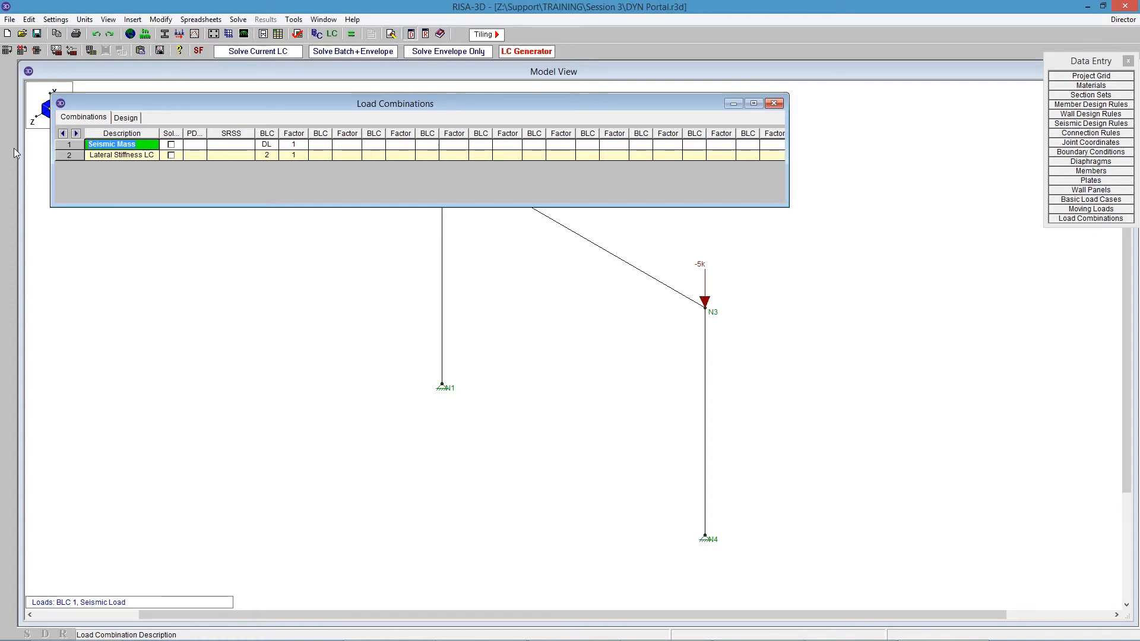
left_click(117, 156)
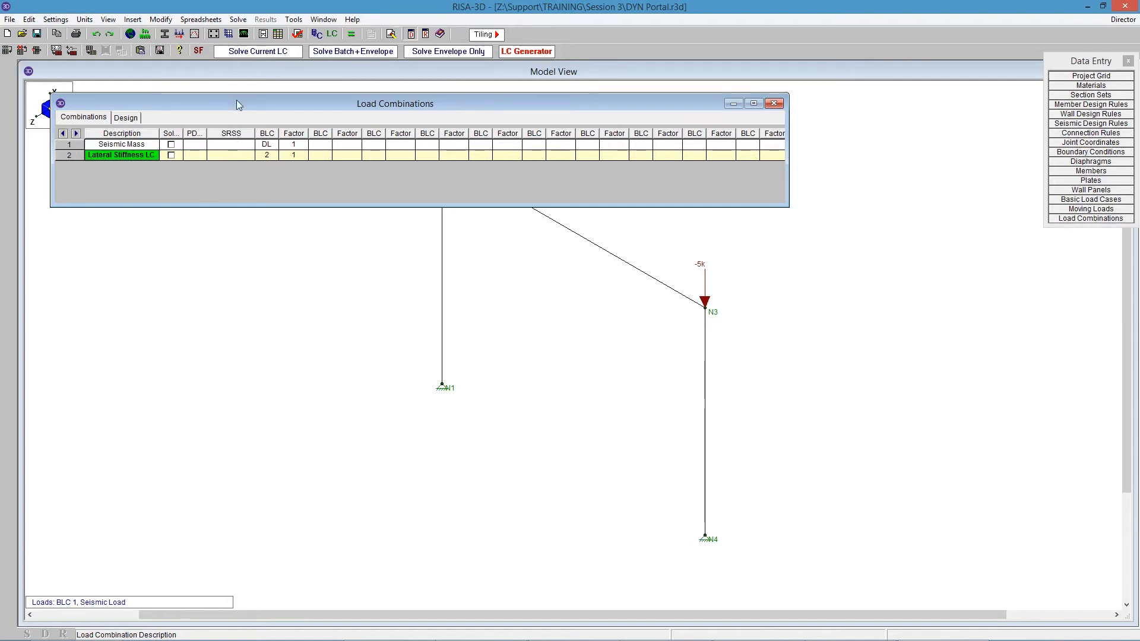
left_click(254, 52)
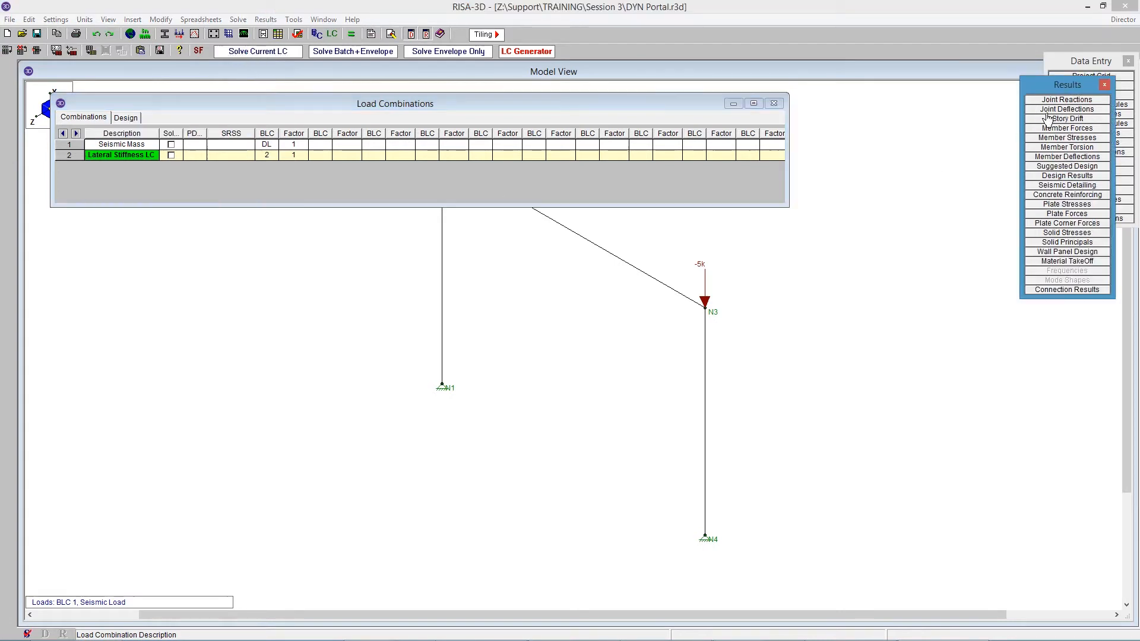
left_click(1048, 109)
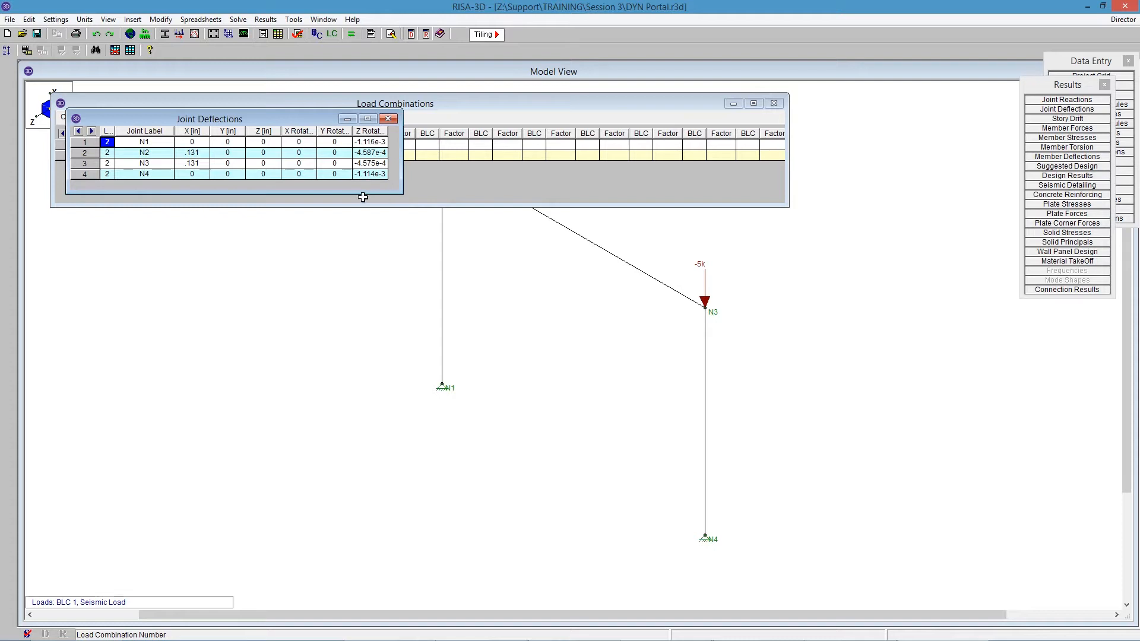
Examine joint N2's X deflection in the Joint Deflections results and close them when done.
left_click(204, 153)
left_click_drag(210, 131, 228, 132)
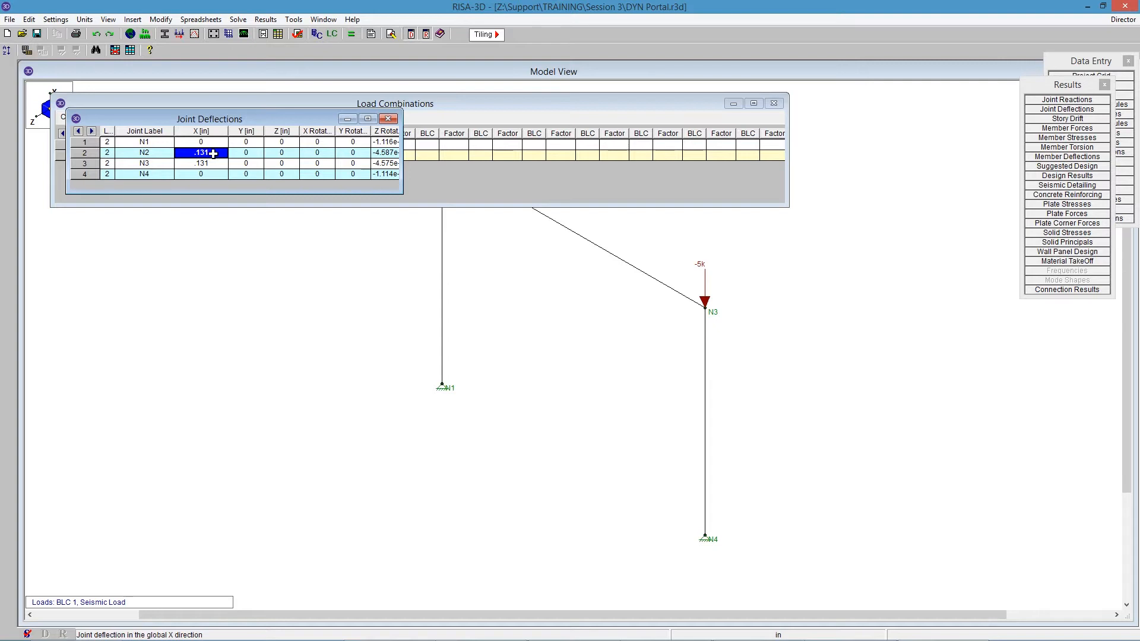
left_click(389, 119)
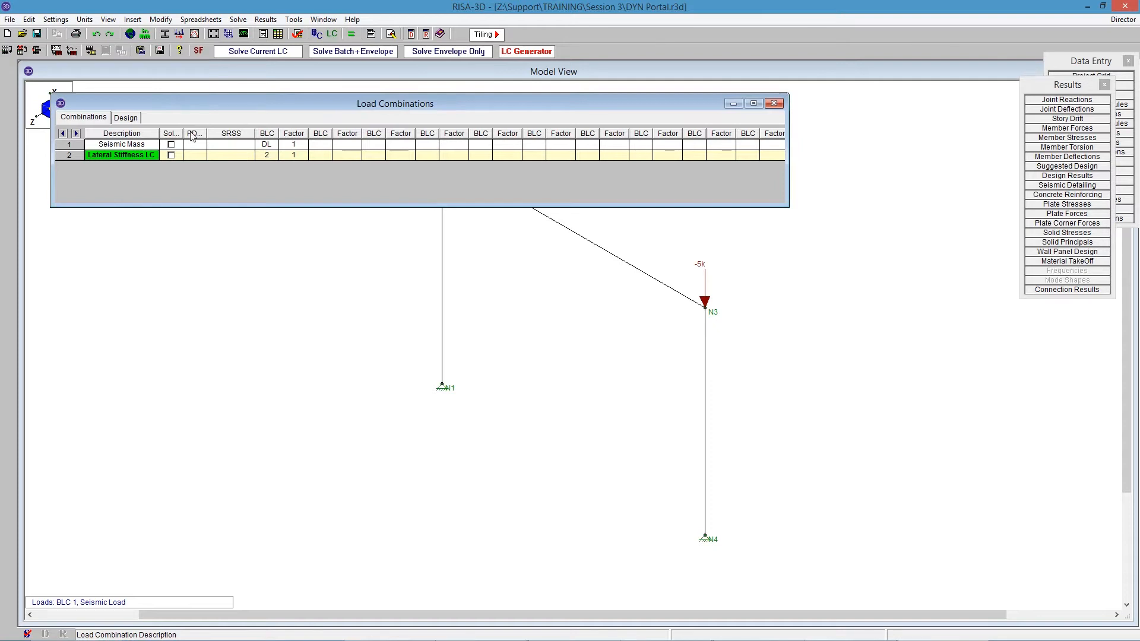
Set up a Dynamics solution with 1: Seismic Mass as the load combination for mass.
left_click(135, 148)
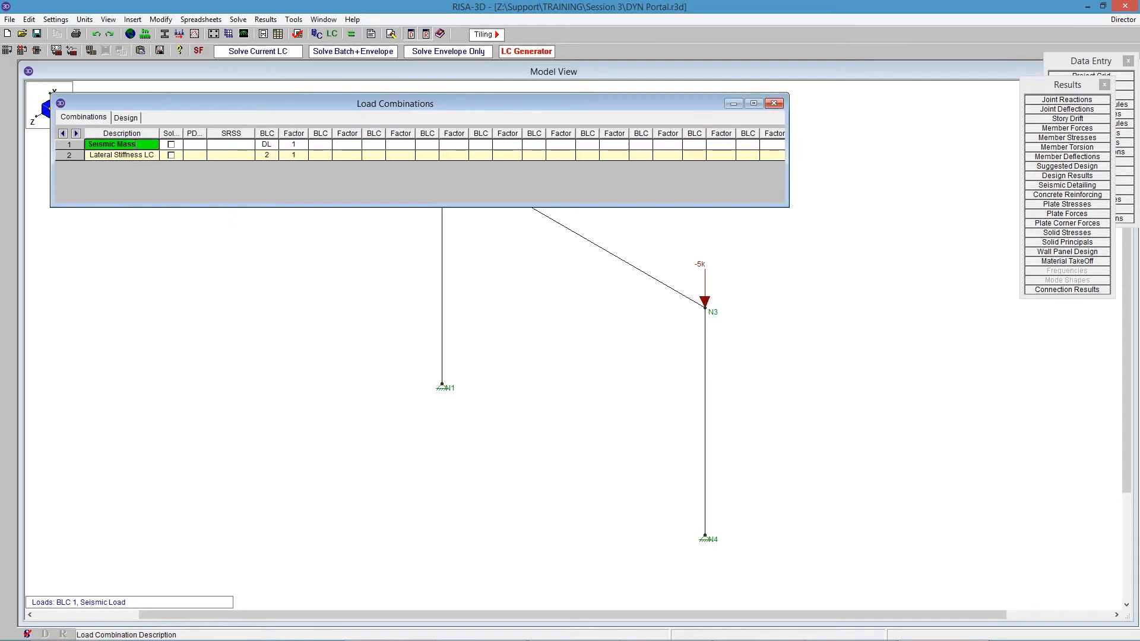
left_click(351, 35)
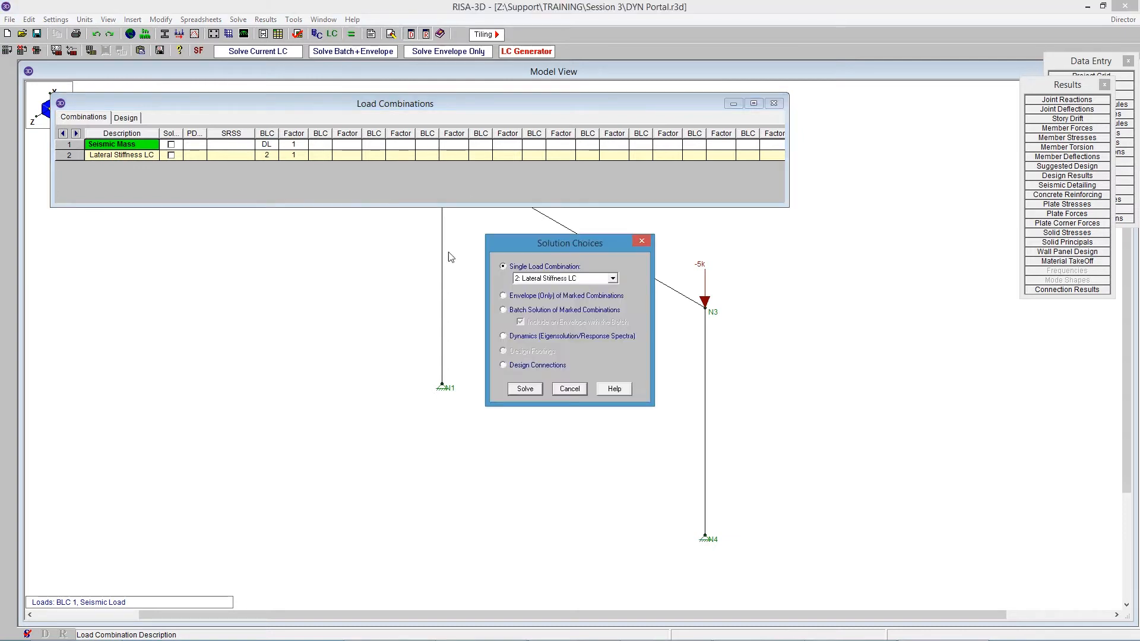
left_click(528, 339)
left_click(526, 389)
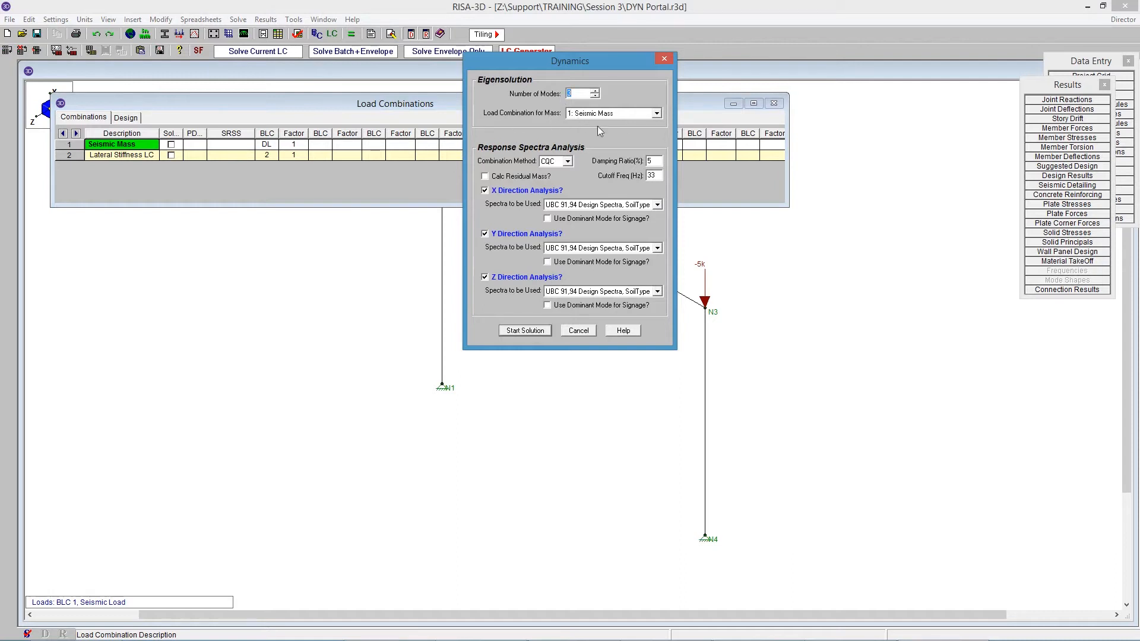
left_click_drag(586, 60, 318, 184)
left_click(328, 237)
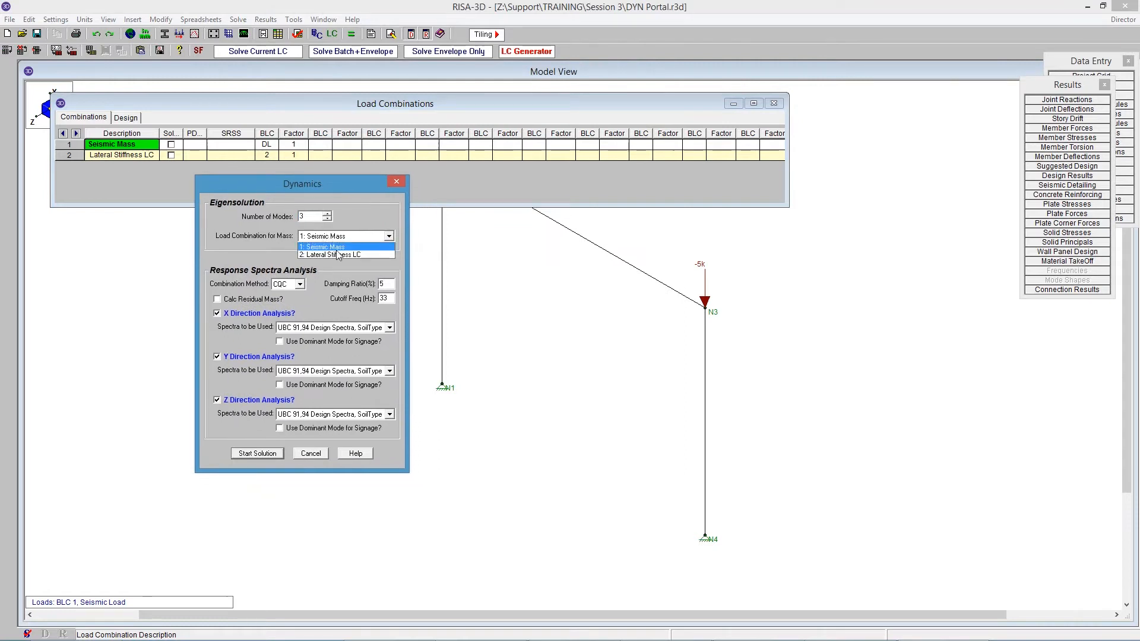
left_click(333, 246)
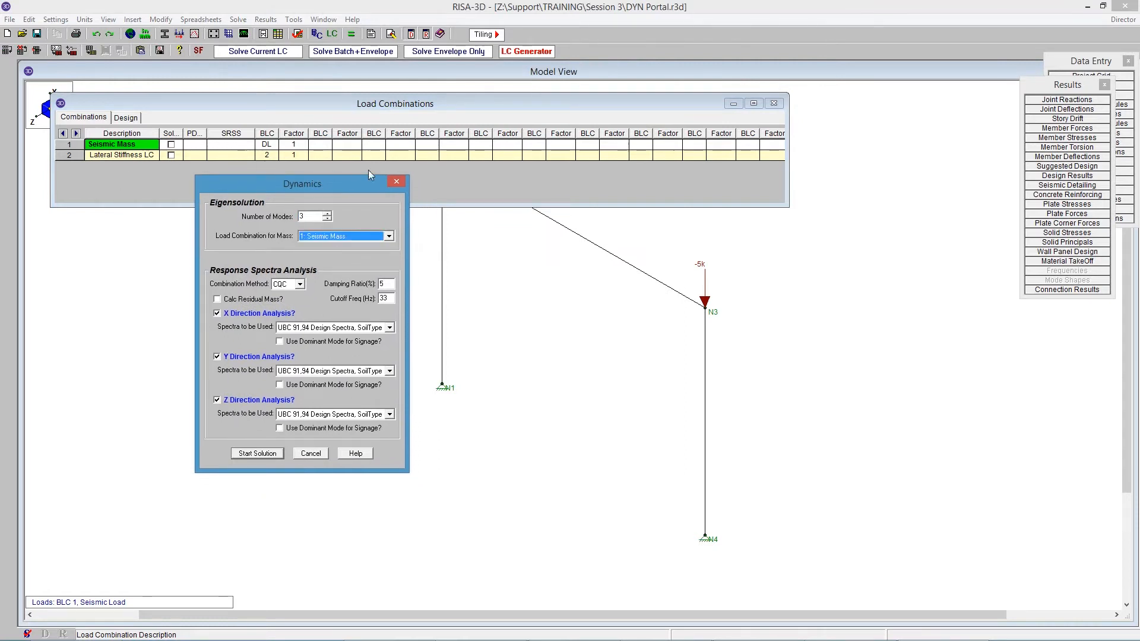
Turn off the X, Y and Z direction response spectra analyses and run the eigensolution, clearing the existing results.
left_click(227, 401)
left_click(237, 357)
left_click(249, 313)
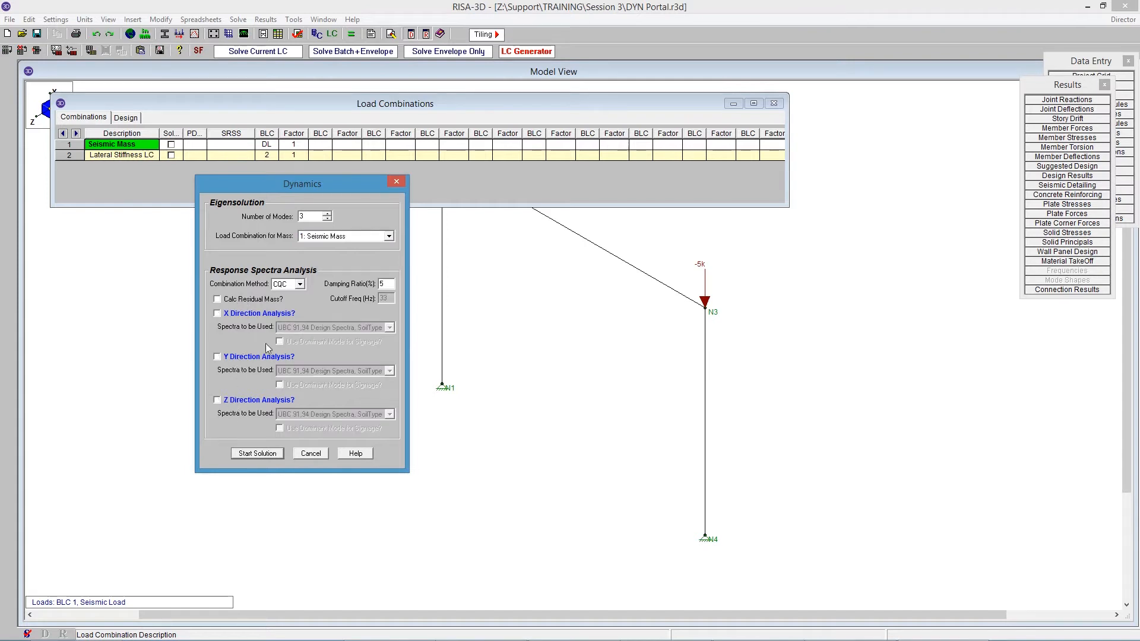
left_click(261, 455)
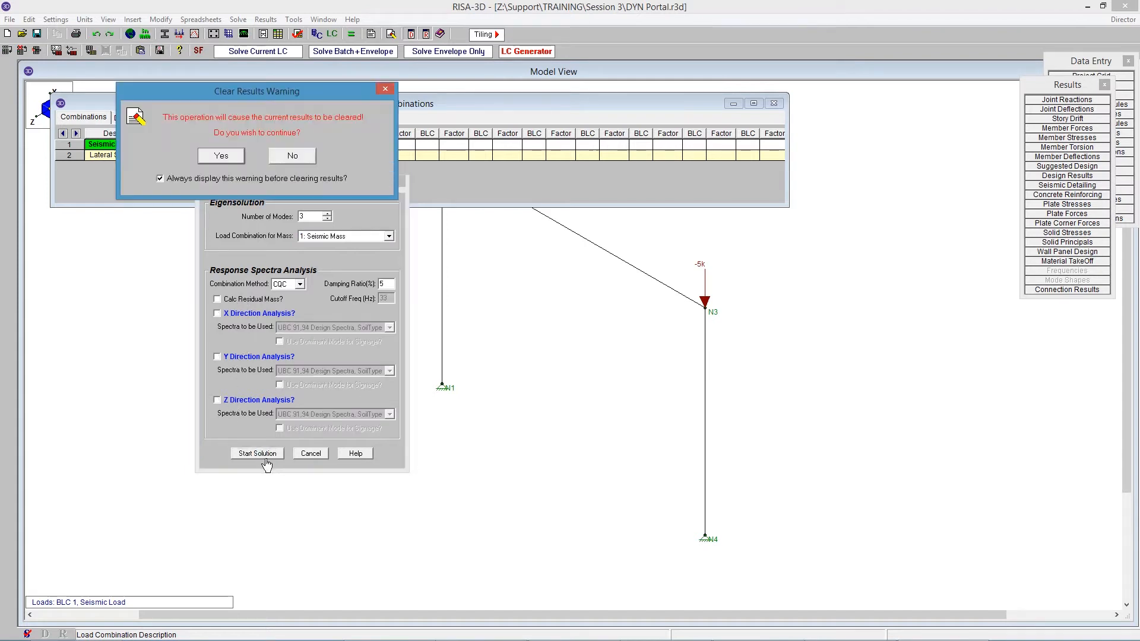
left_click(220, 157)
Examine mode 1's period and SX participation in the frequency results, and close the Load Combinations spreadsheet.
left_click_drag(238, 134, 257, 266)
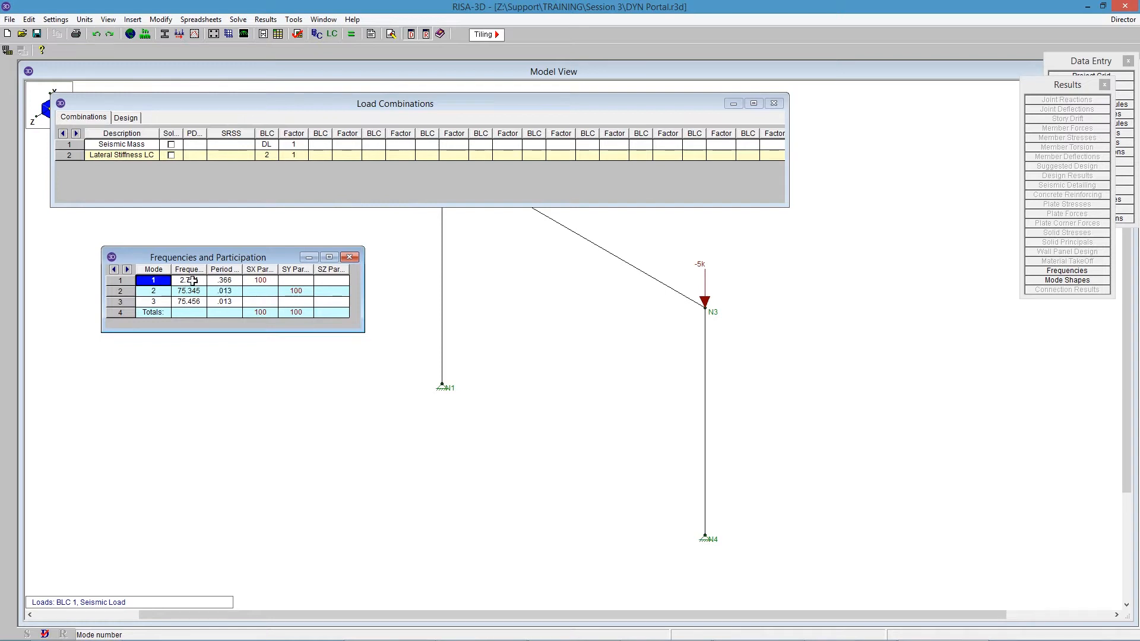
left_click(230, 282)
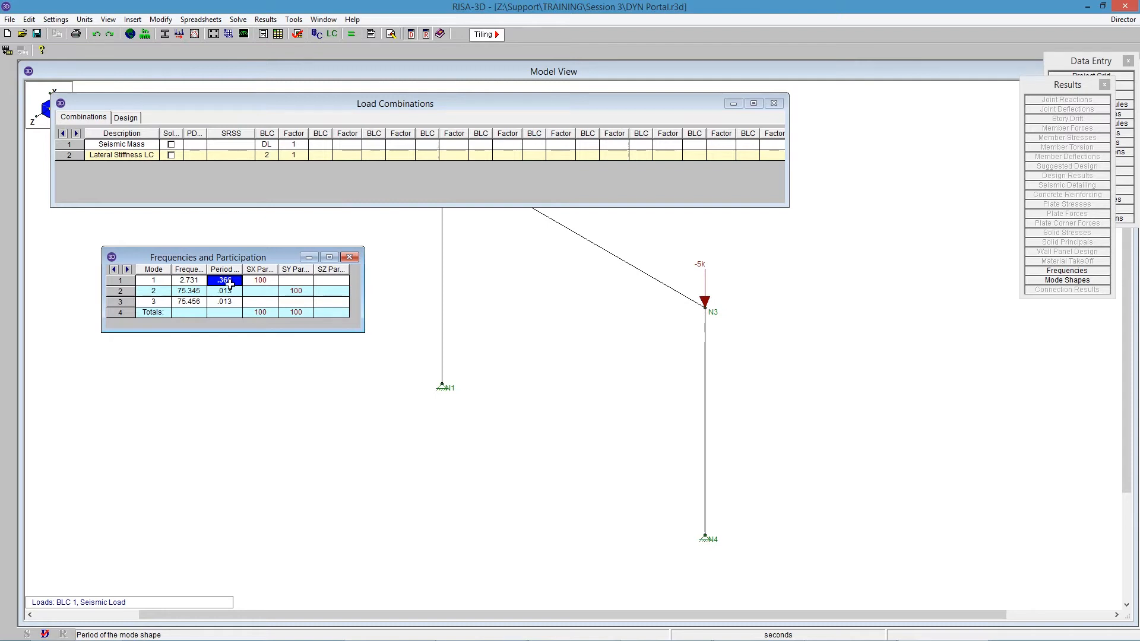
left_click(260, 281)
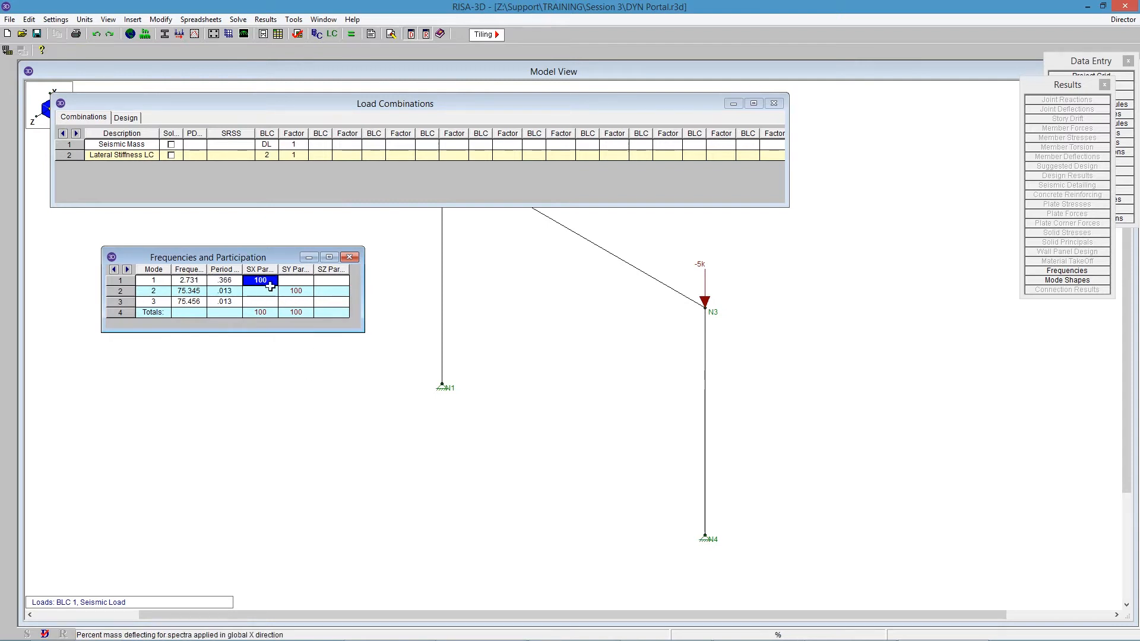
left_click(221, 282)
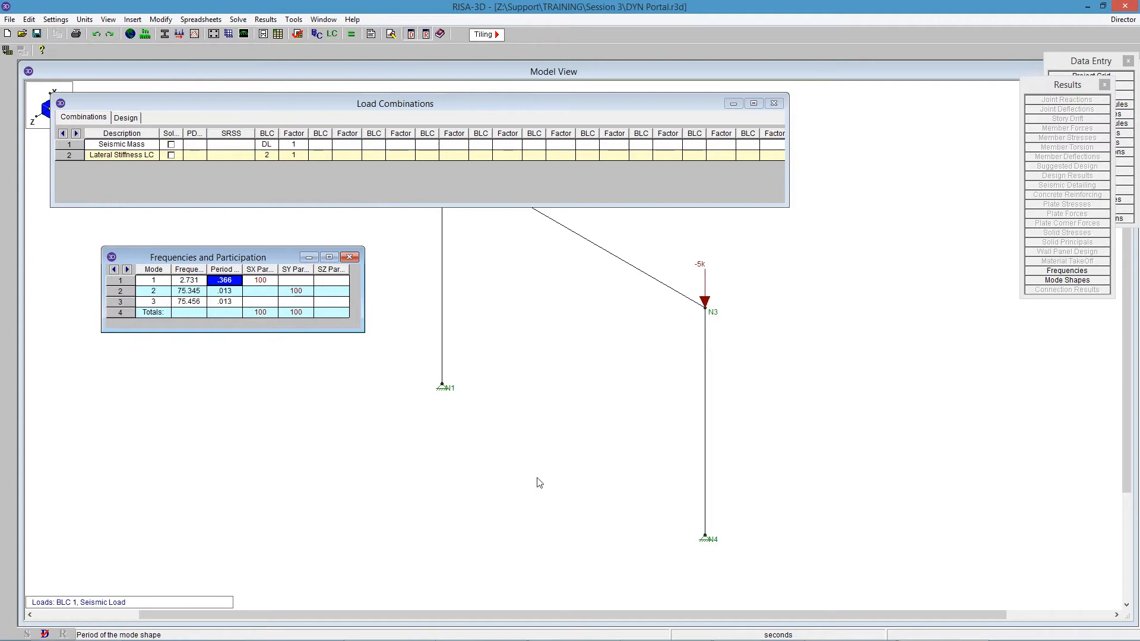
left_click(773, 104)
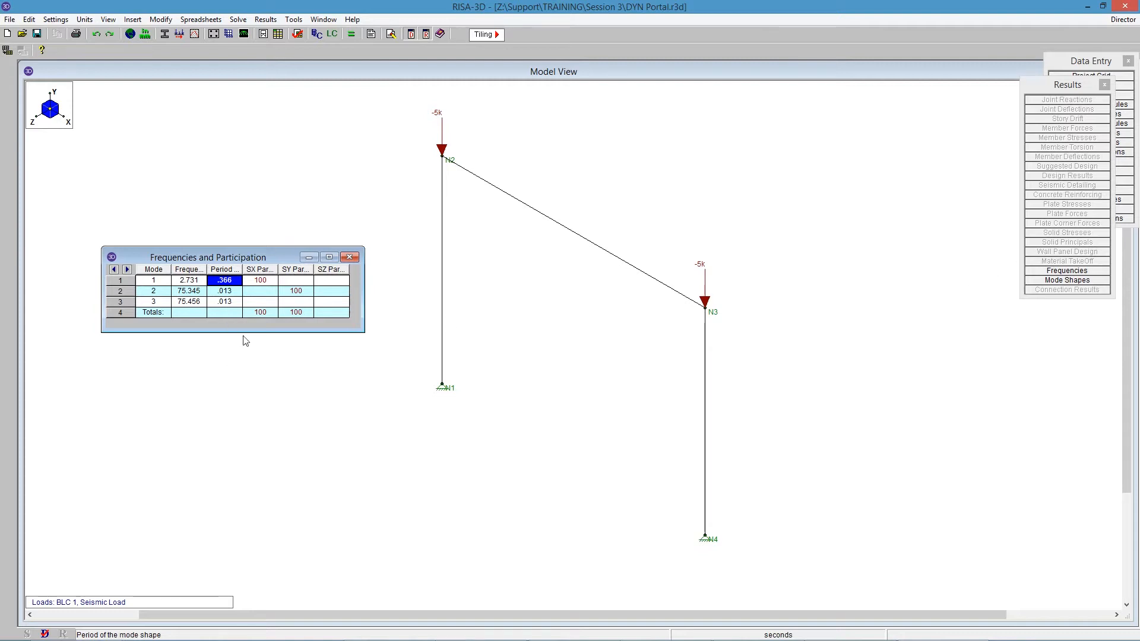
Display the Mode 1 deflected shape in the model view and animate it.
left_click(270, 169)
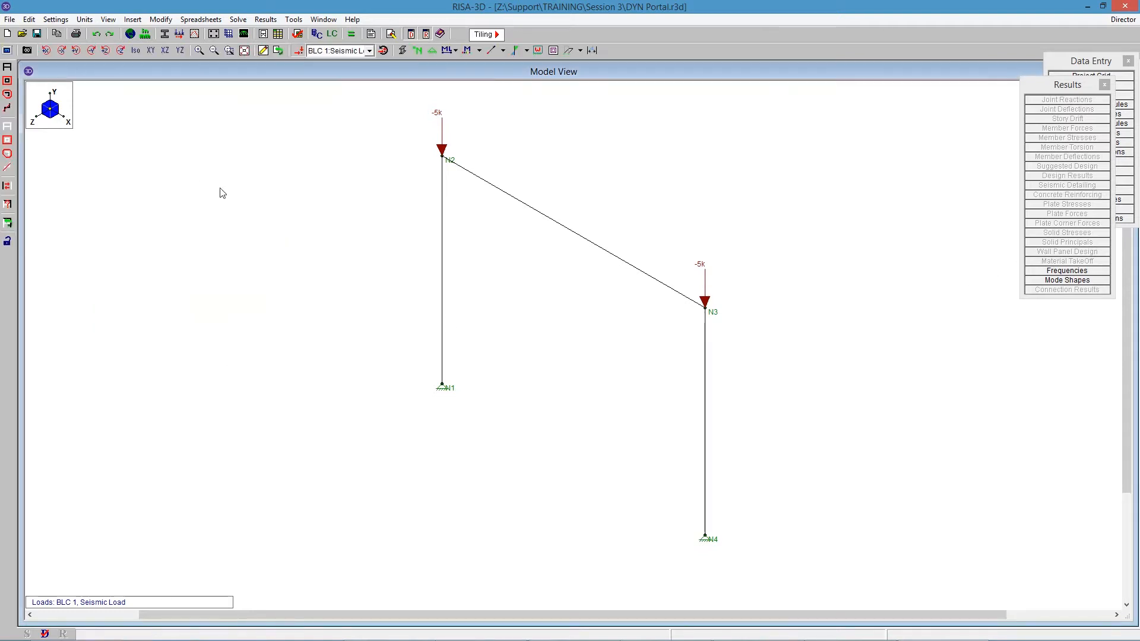
left_click(6, 52)
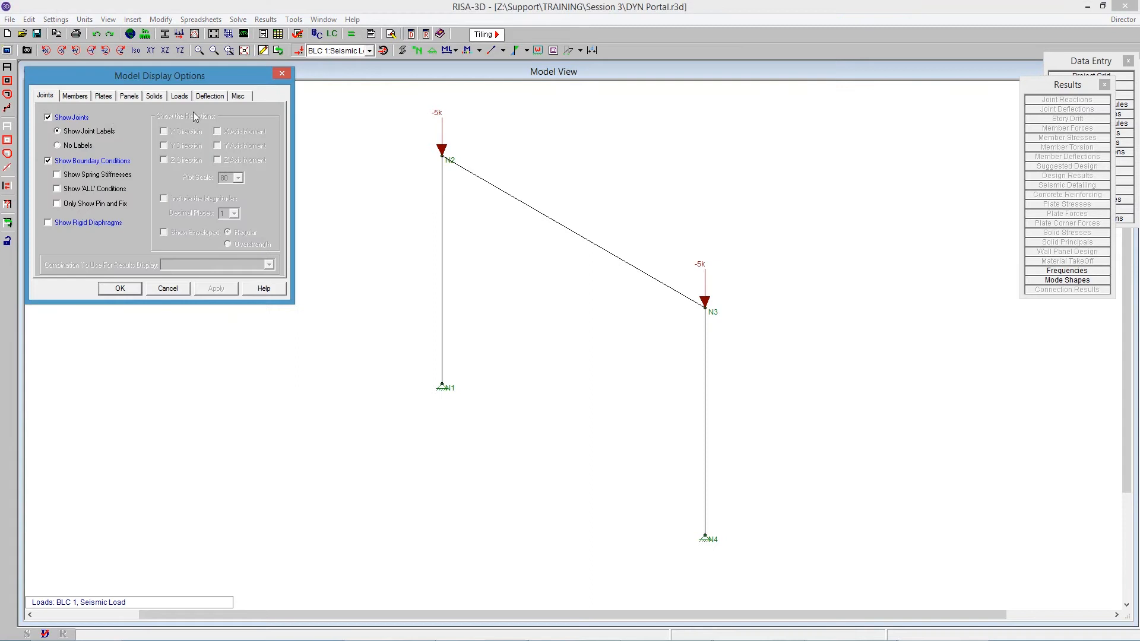
left_click(207, 98)
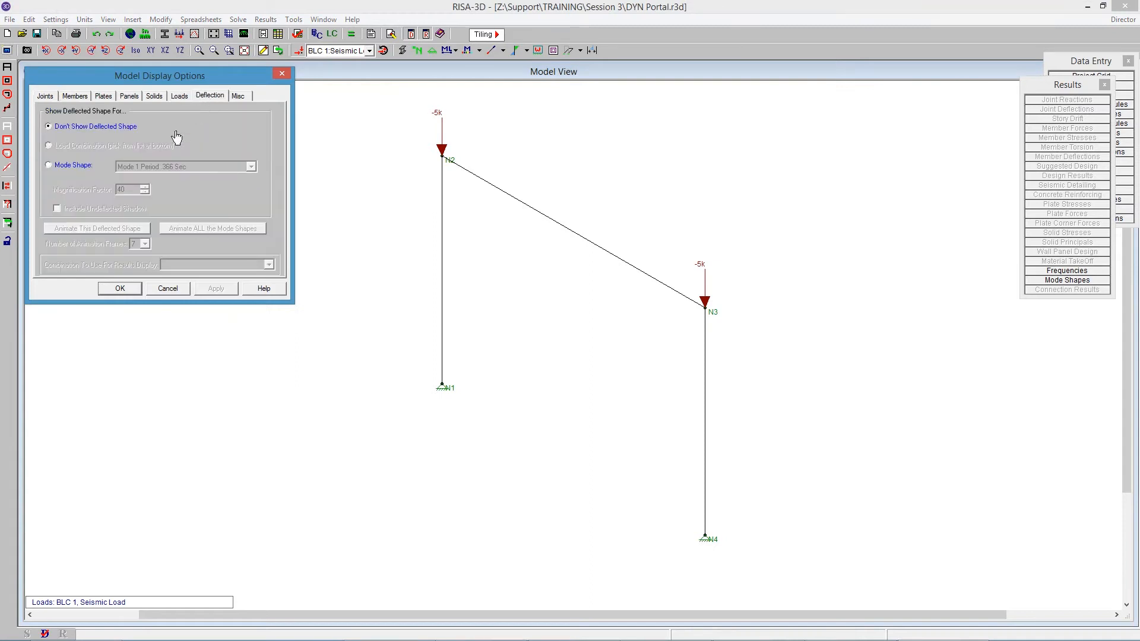
left_click(67, 168)
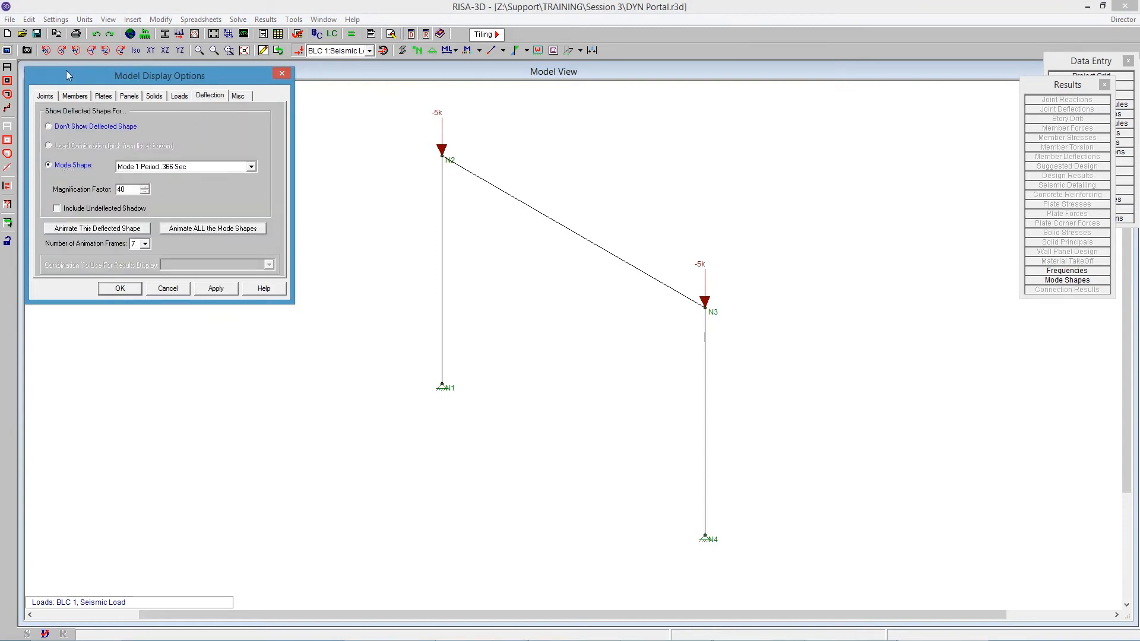
left_click(170, 168)
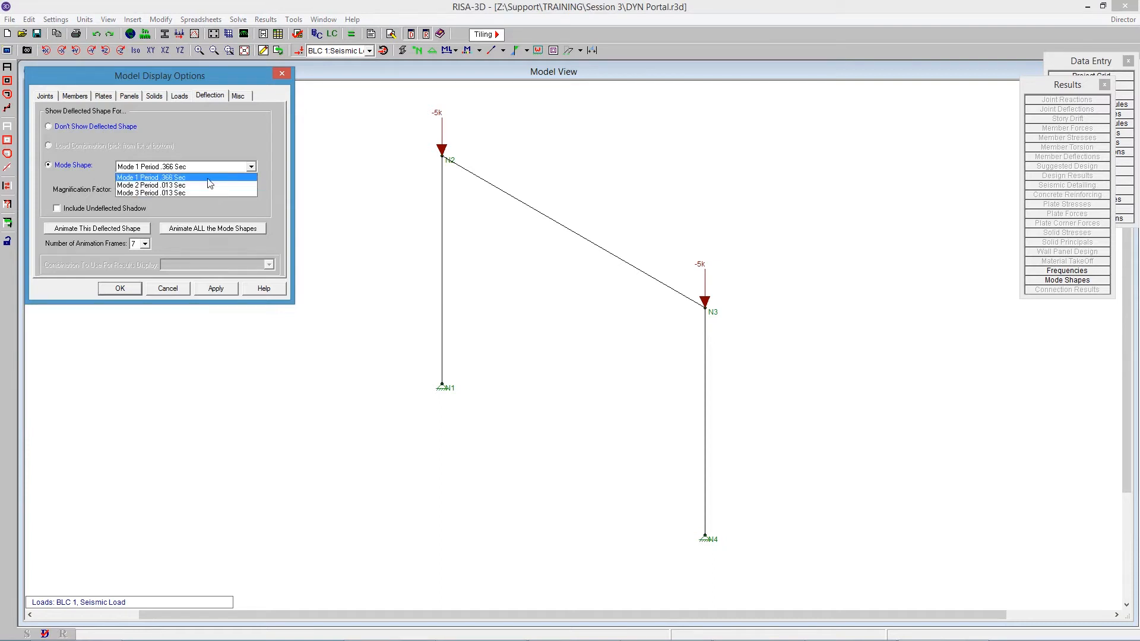
left_click(210, 177)
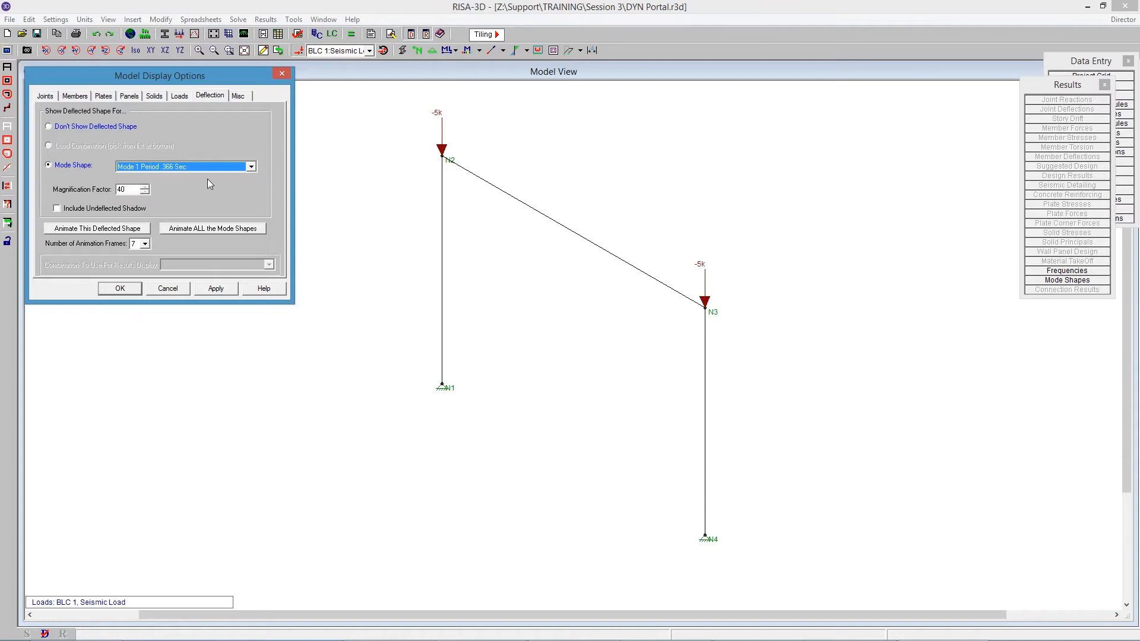
left_click(103, 229)
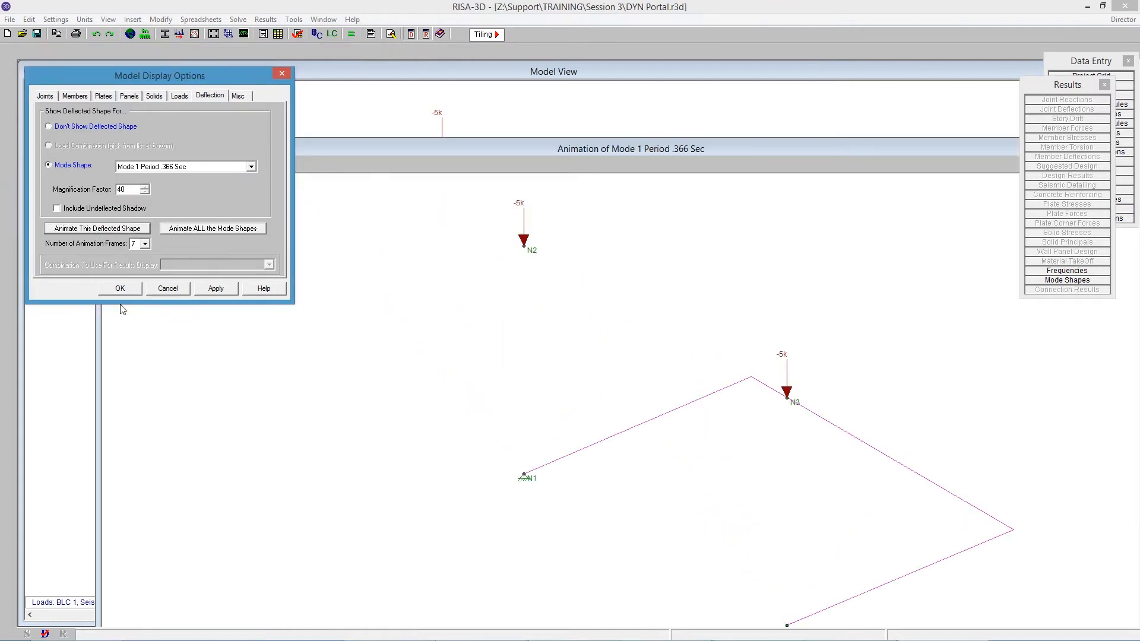
left_click(121, 289)
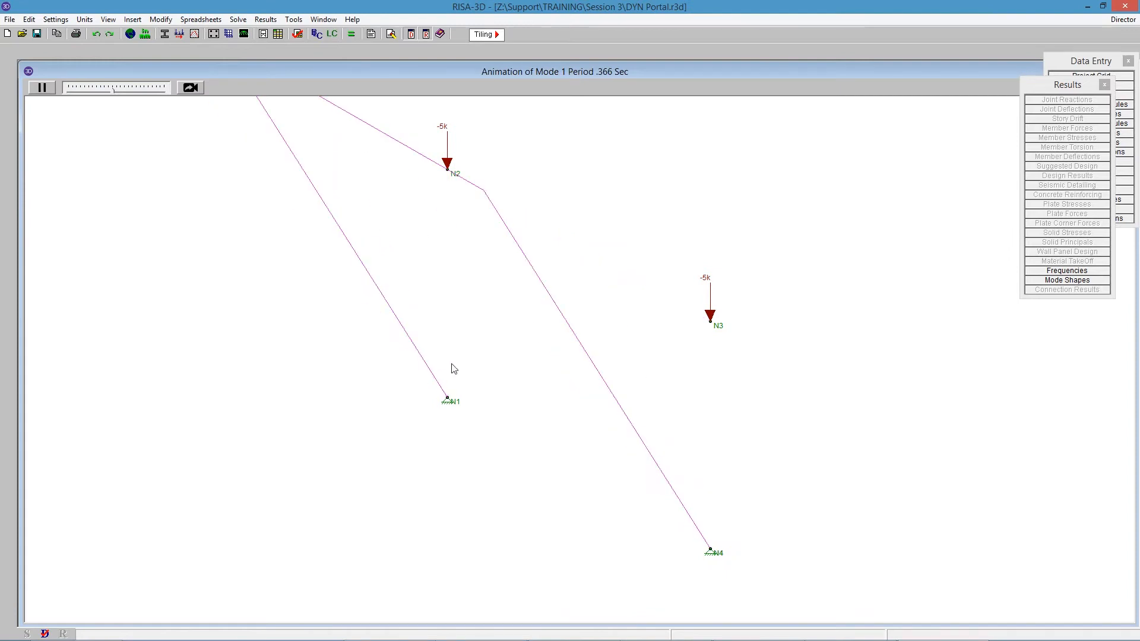
Adjust the playback speed of the Mode 1 animation and close the animation window when done.
mouse_move(112, 89)
left_mouse_down()
mouse_move(90, 90)
mouse_move(147, 92)
mouse_move(120, 94)
left_mouse_up()
left_click_drag(735, 76, 499, 102)
left_click(889, 95)
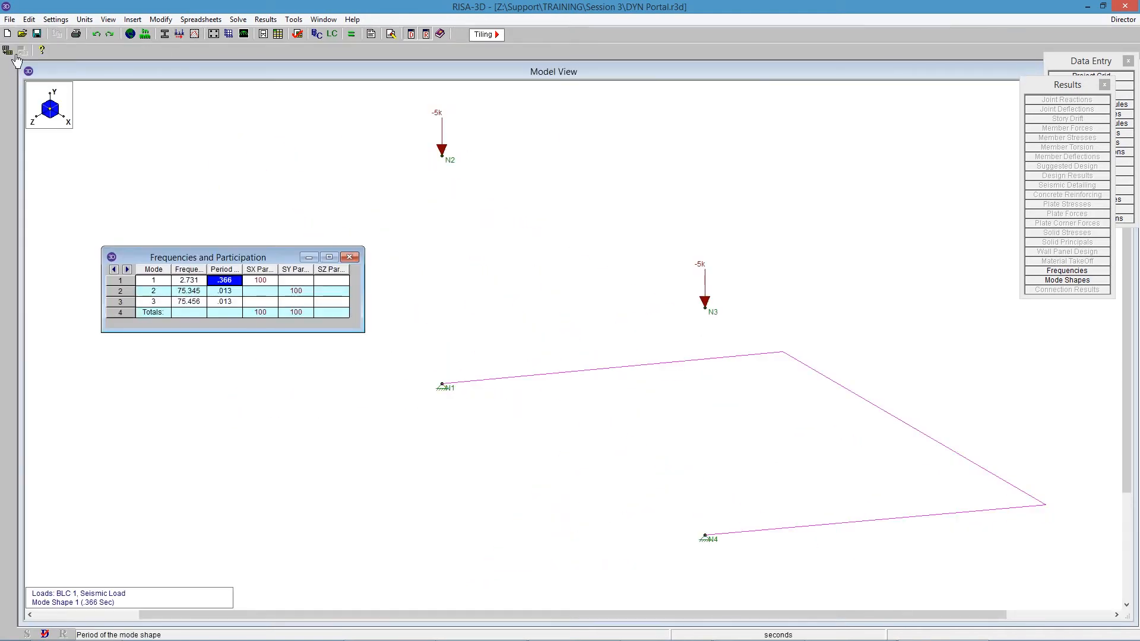
Check the mode shape settings in the model's deflection display options.
left_click(185, 157)
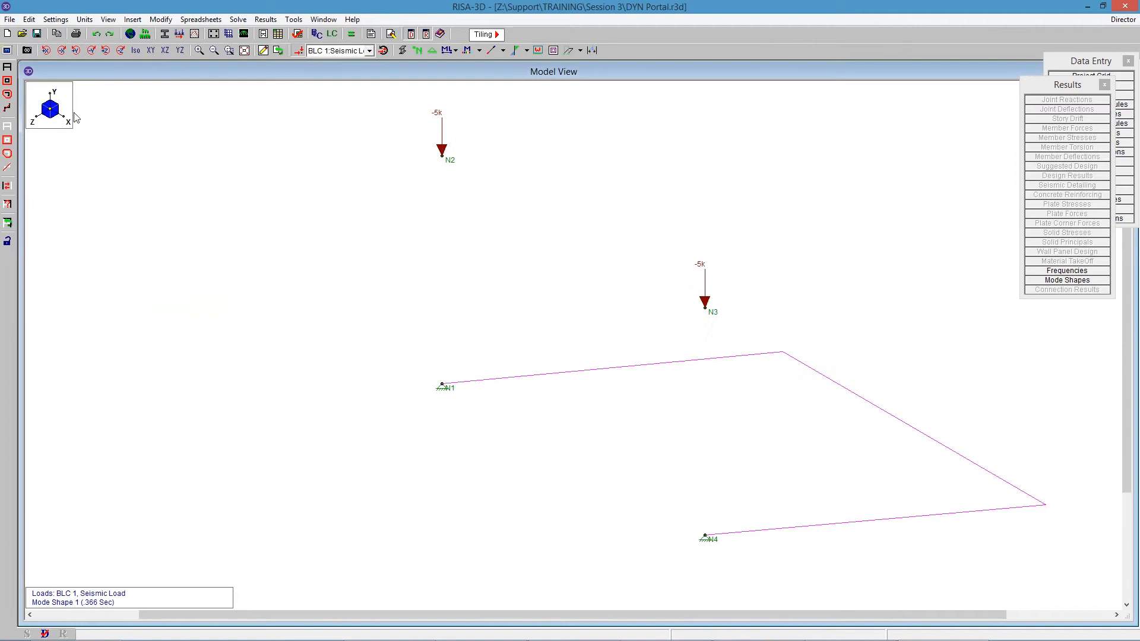
left_click(7, 49)
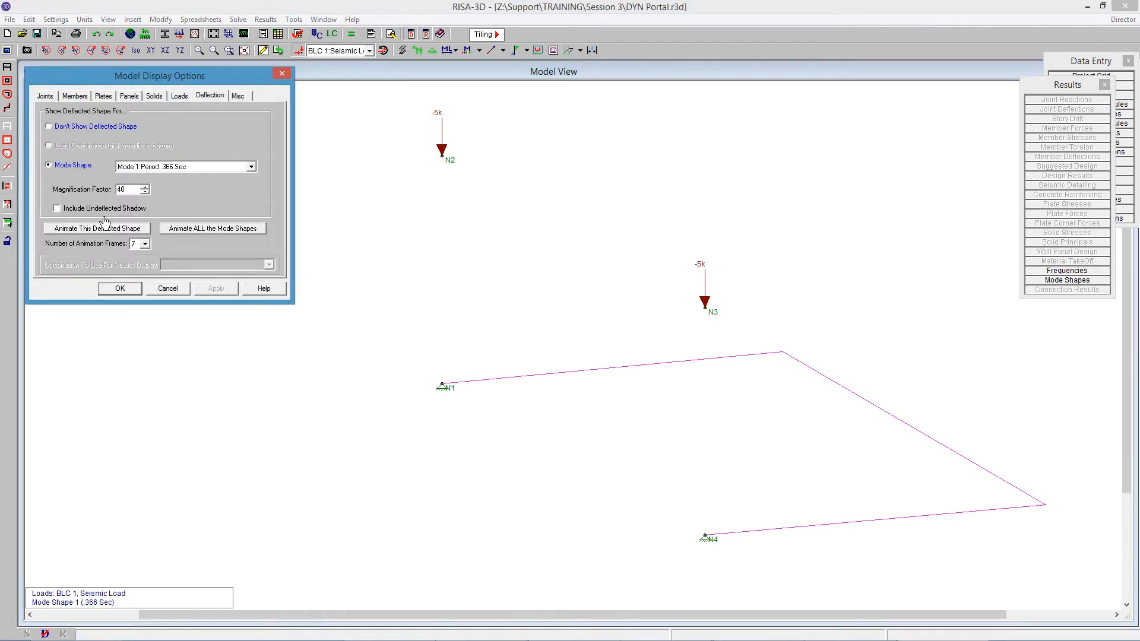
left_click(119, 289)
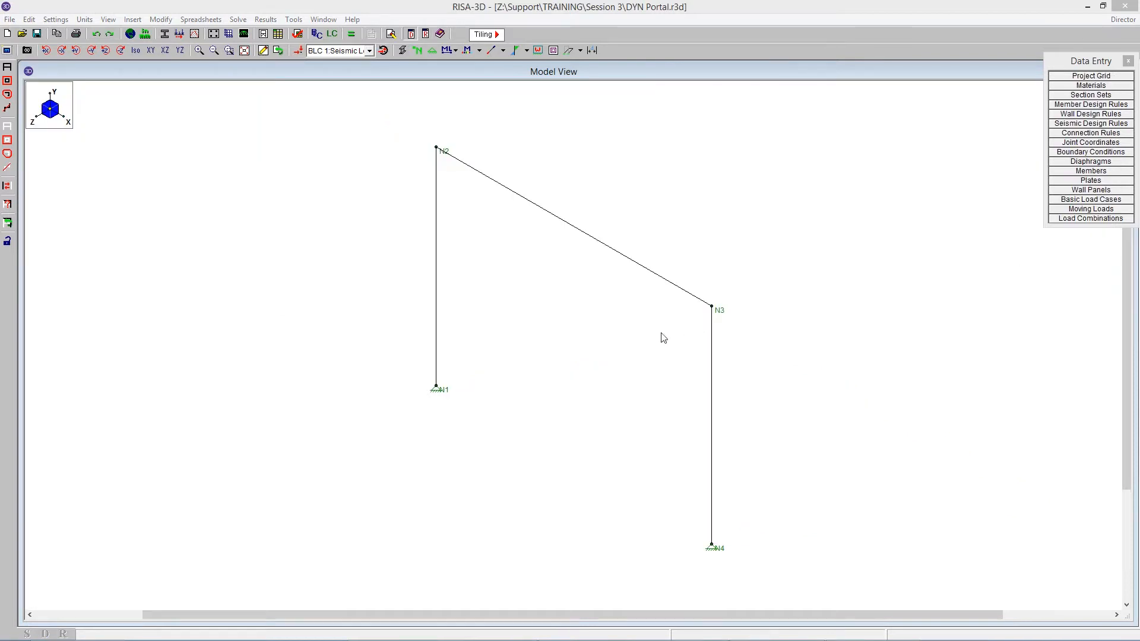
Open the recent model RSA Uncoupled.r3d and accept its global model settings.
left_click(11, 21)
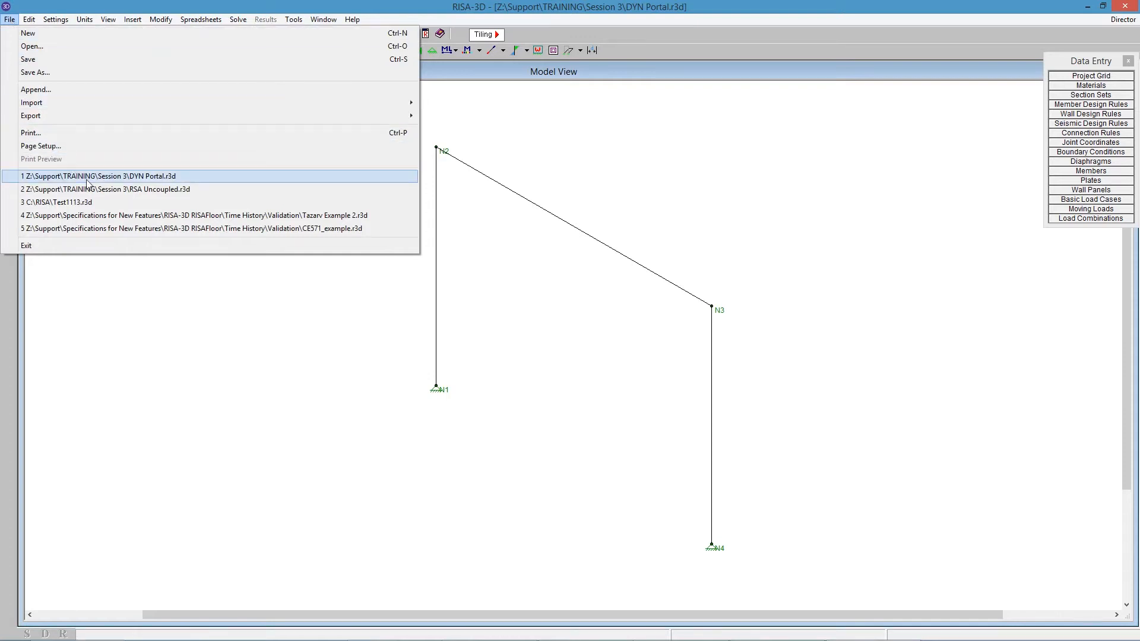
left_click(135, 191)
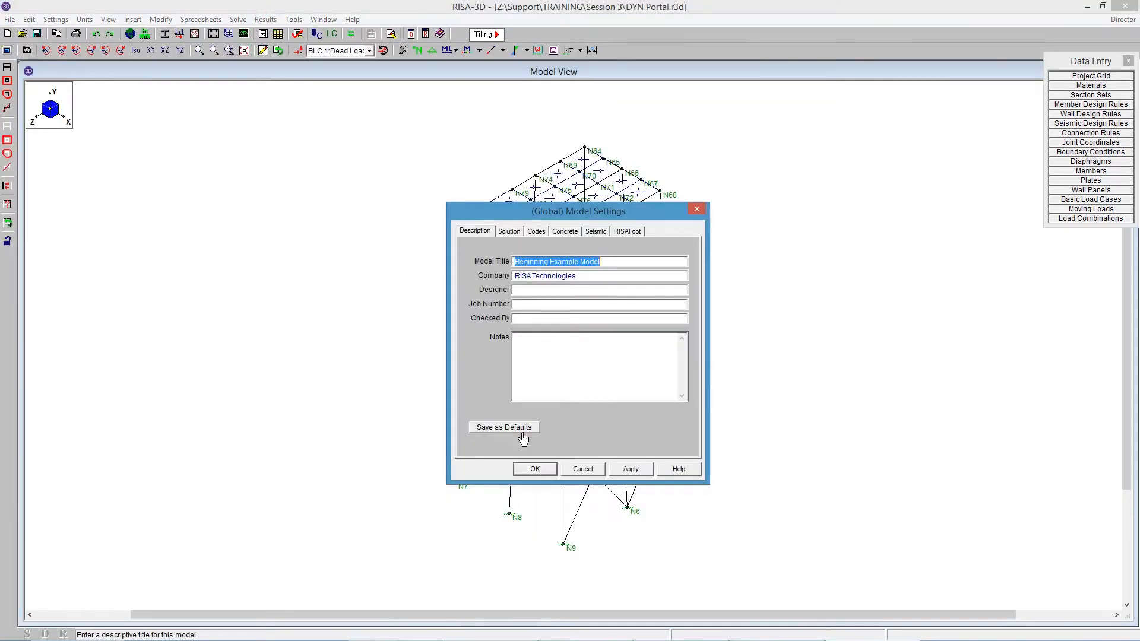
left_click(536, 469)
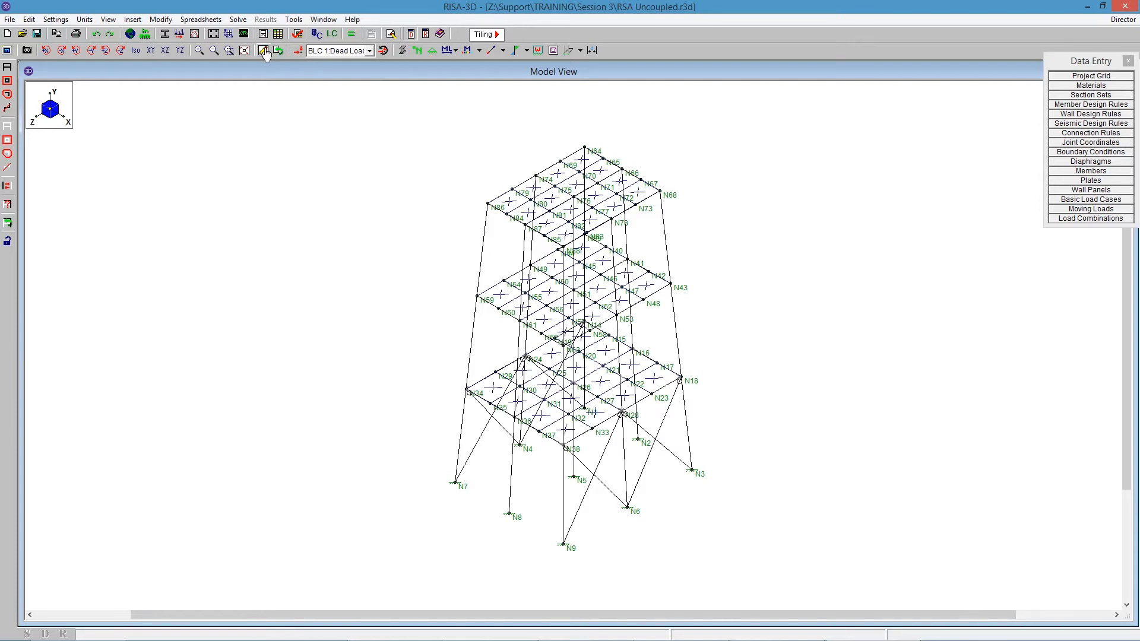
Inspect the tower's framing in the XY and YZ elevation views.
left_click(165, 51)
left_click(152, 51)
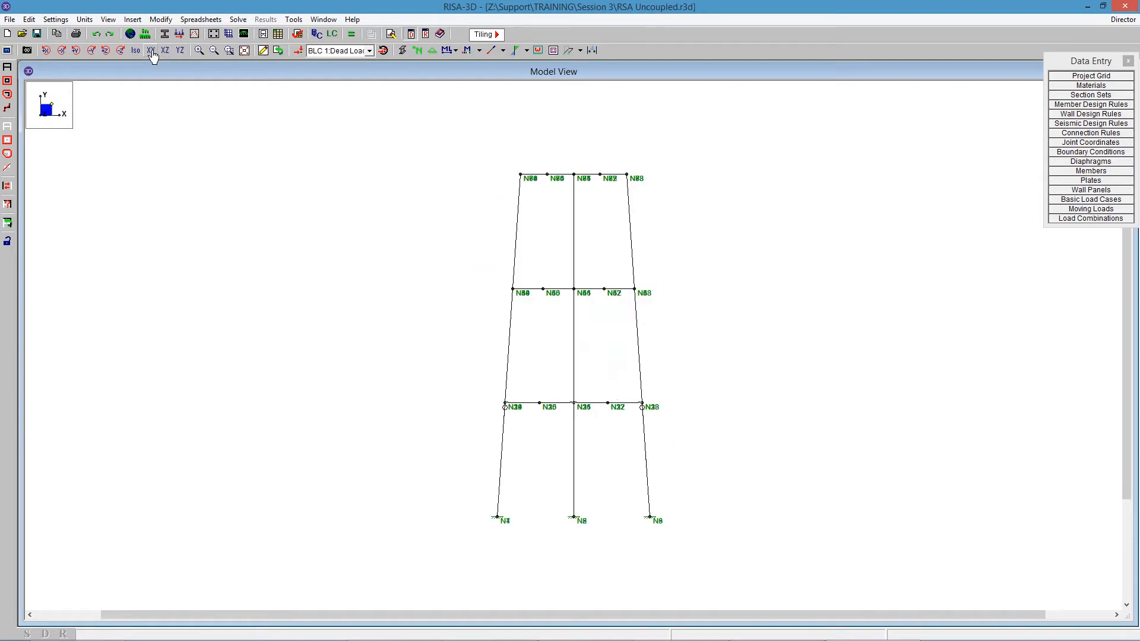
left_click(181, 52)
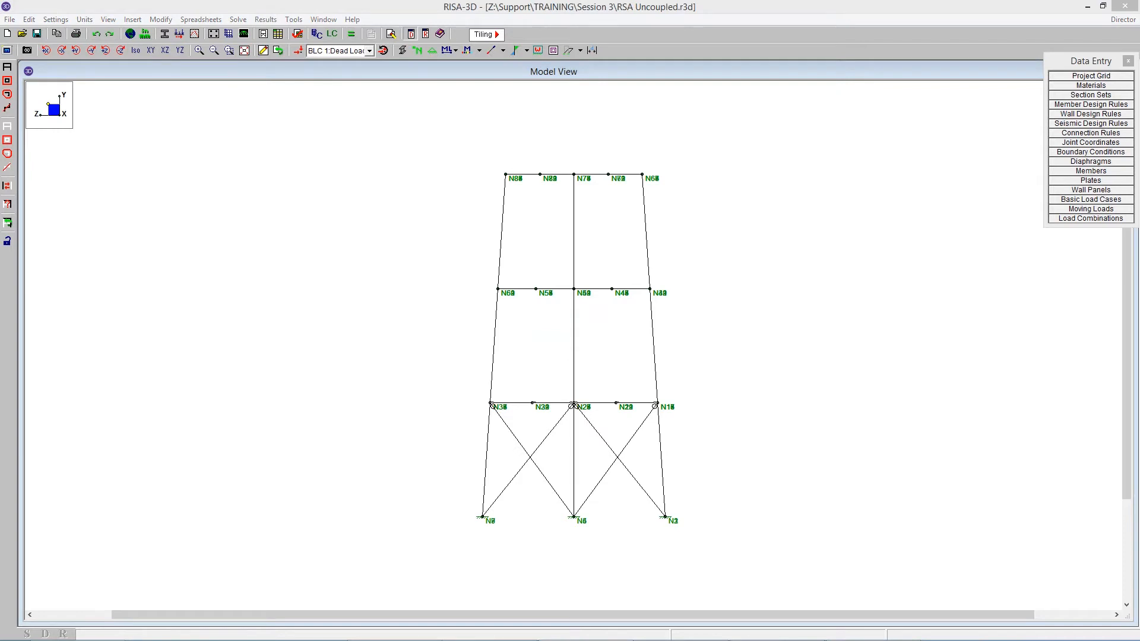
Check the model's advanced solution options, including the dynamic solver and gravity acceleration, and accept the global model settings.
left_click(130, 34)
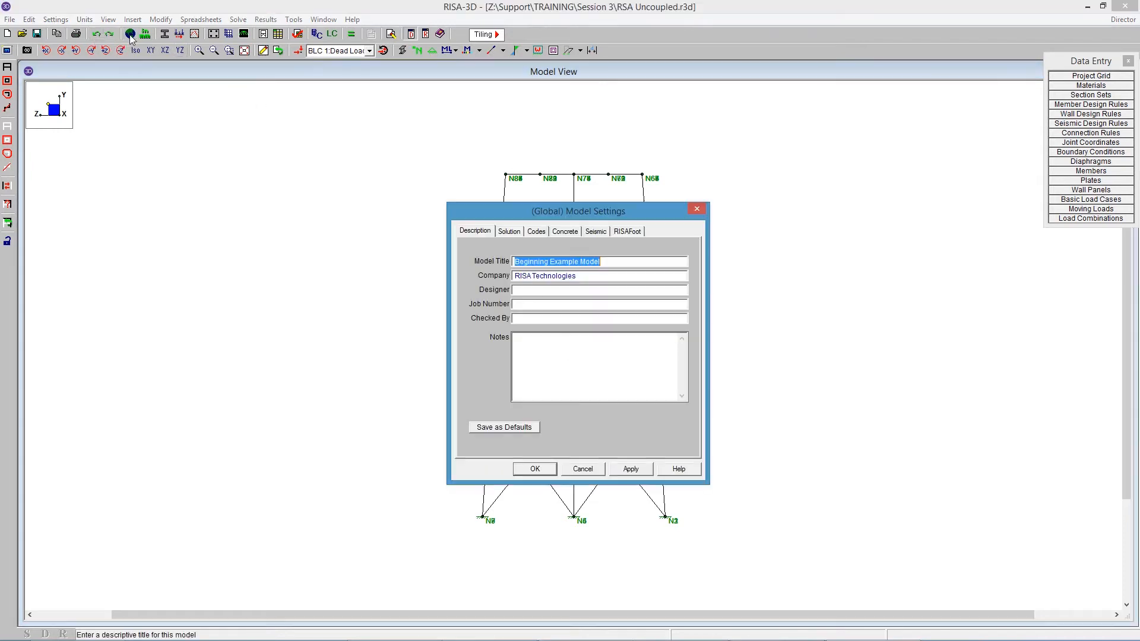
left_click(509, 233)
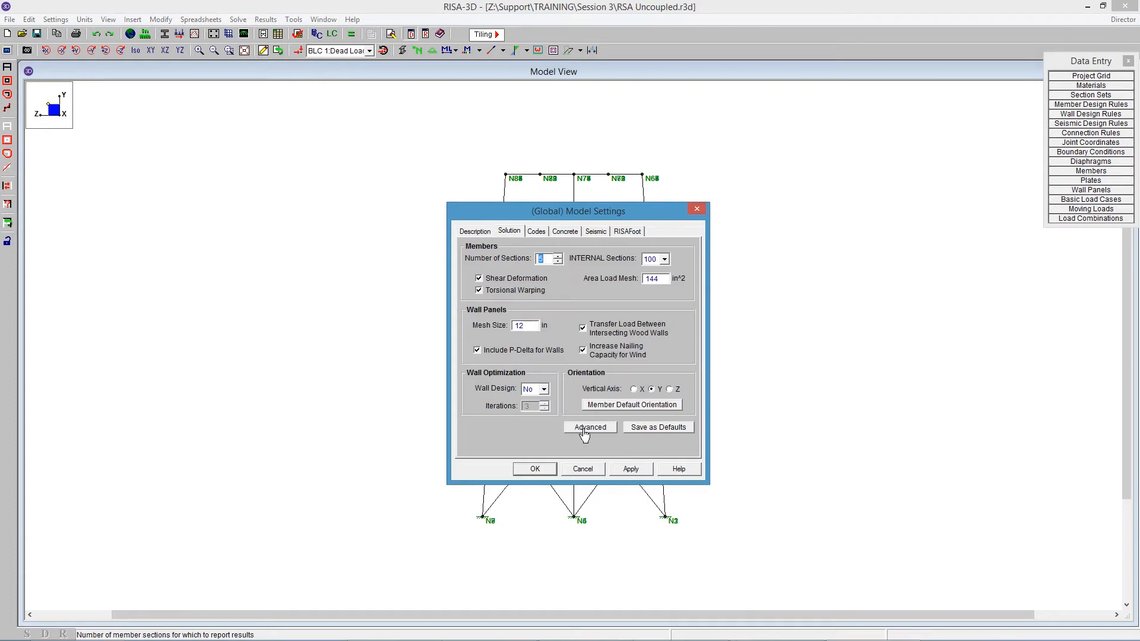
left_click(584, 428)
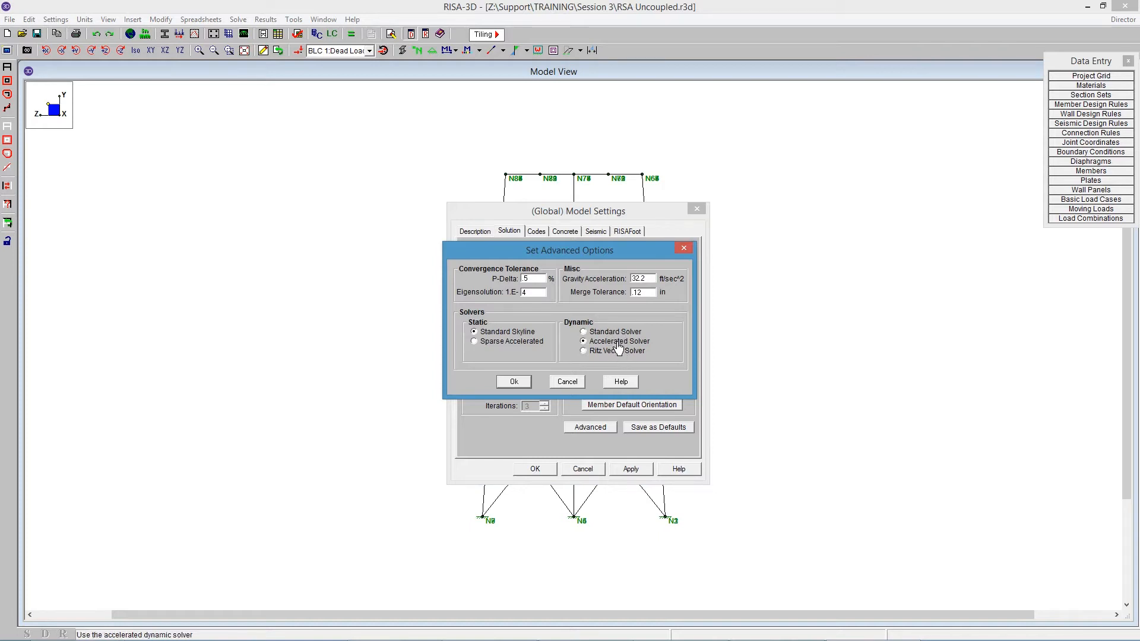
left_click_drag(607, 248, 743, 266)
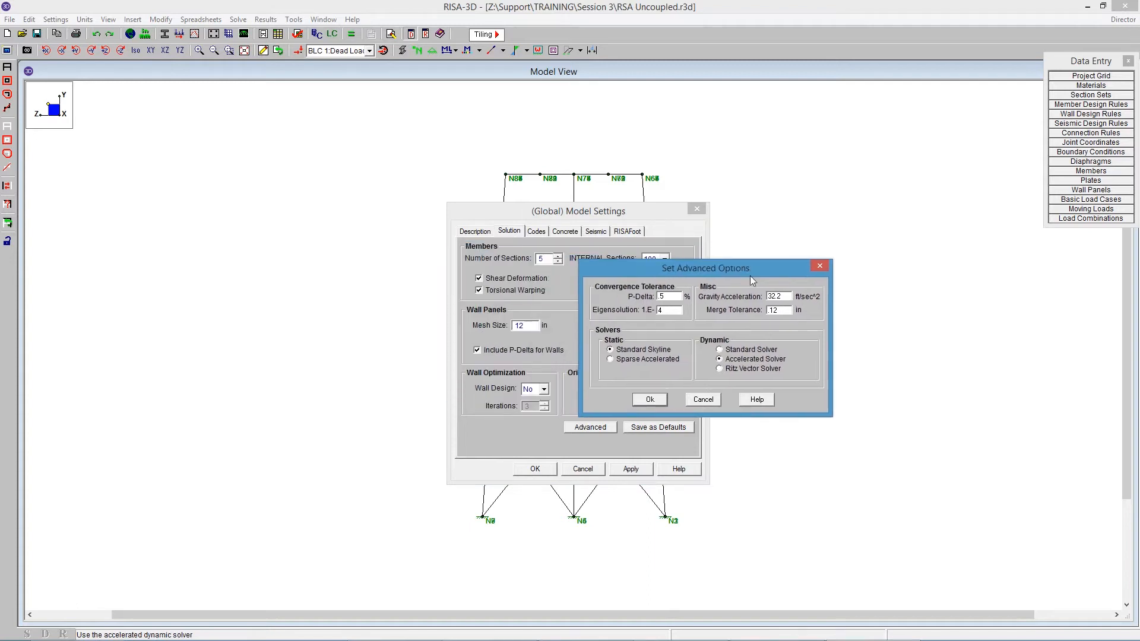
double_click(784, 296)
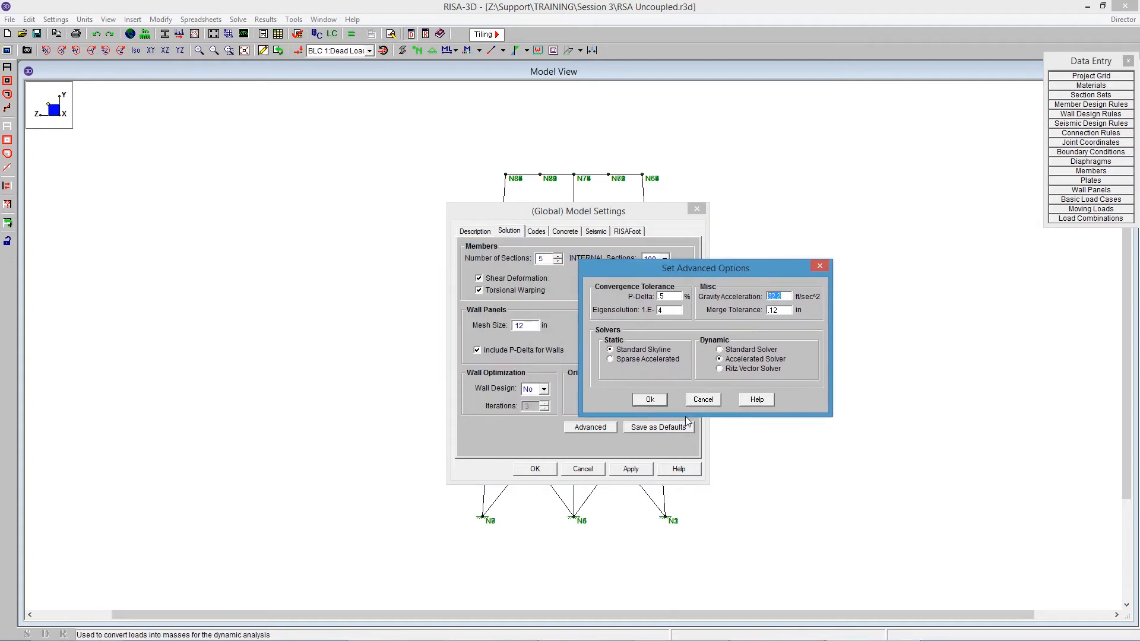
left_click(651, 400)
left_click(534, 468)
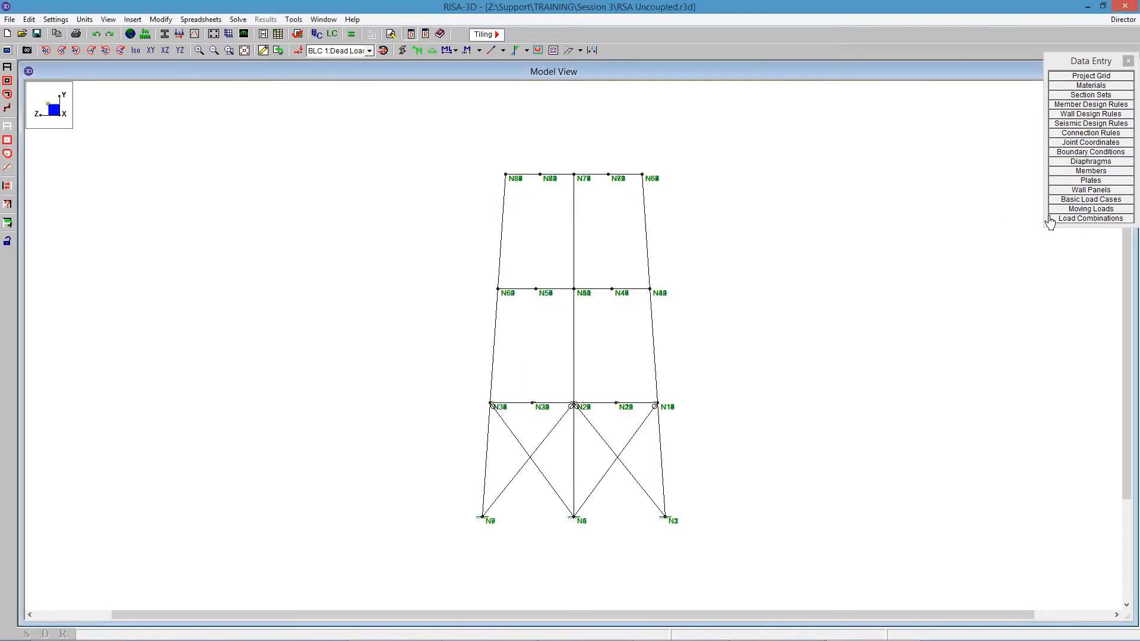
Display the loads of load combination LC 1: Seismic Mass on the tower in isometric view.
left_click(299, 52)
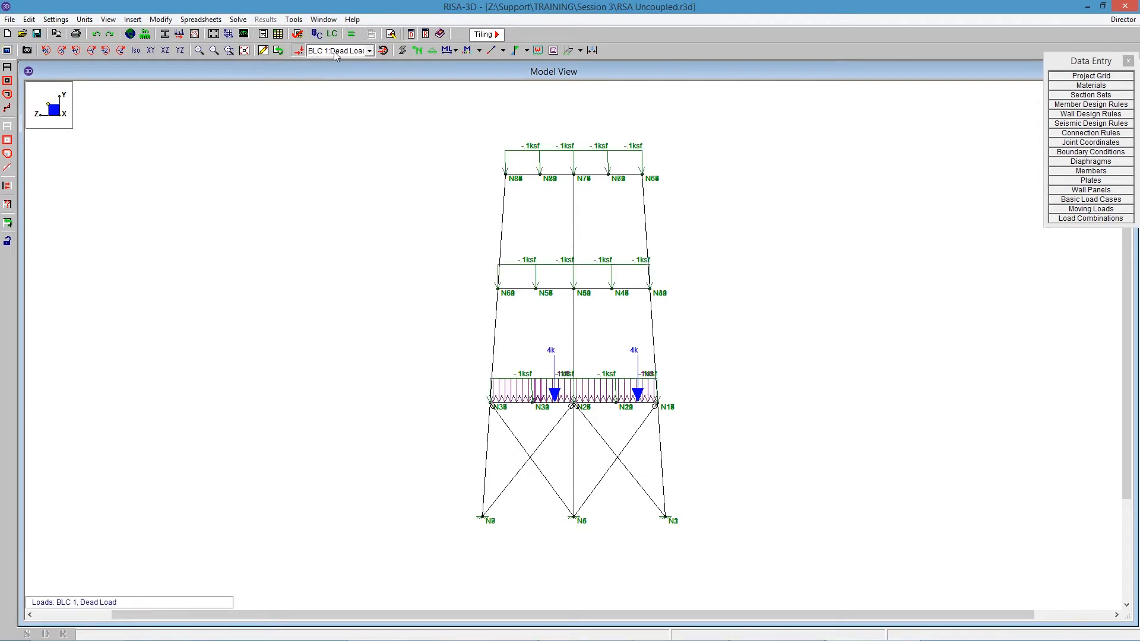
left_click(383, 50)
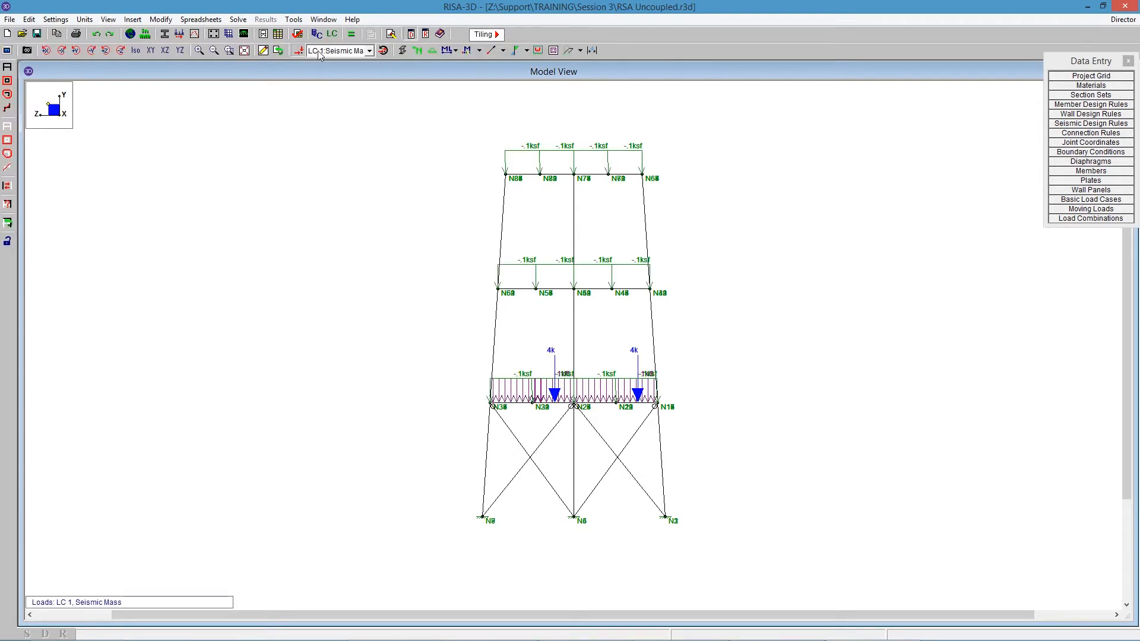
left_click(134, 51)
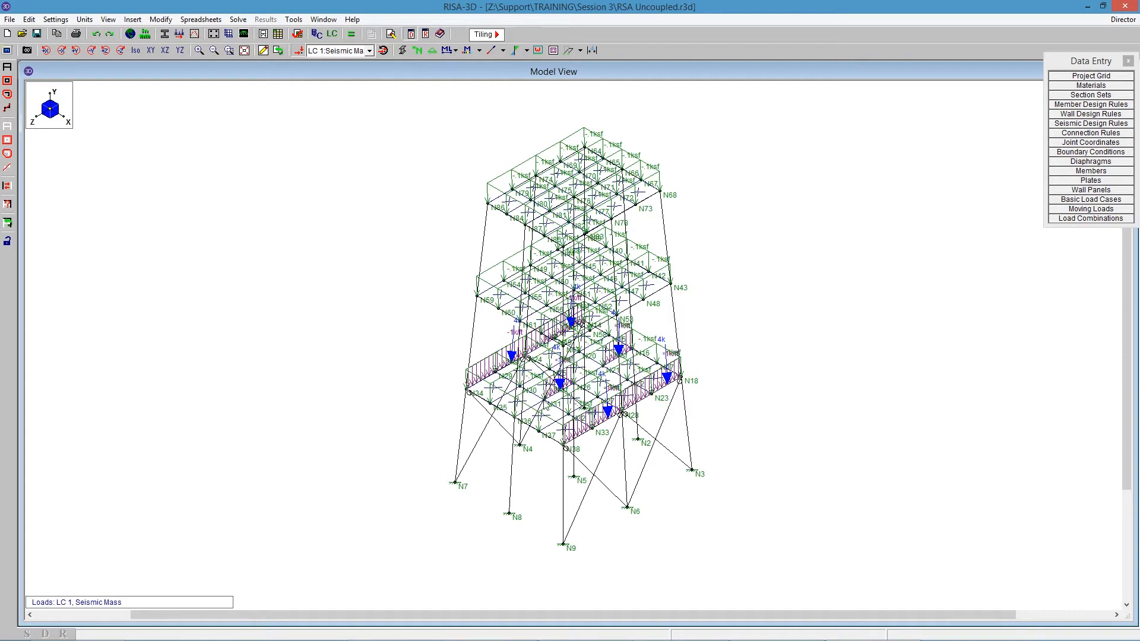
Run the Dynamics (Eigensolution/Response Spectra) solution for 10 modes, using 1: Seismic Mass as the load combination for mass.
left_click(351, 34)
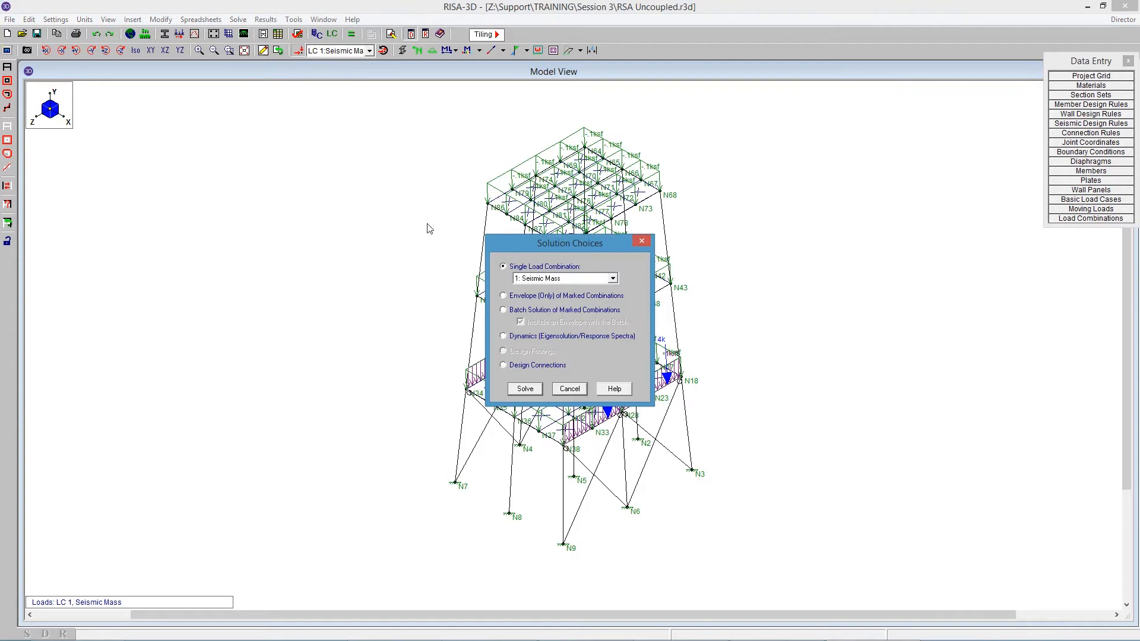
left_click(532, 336)
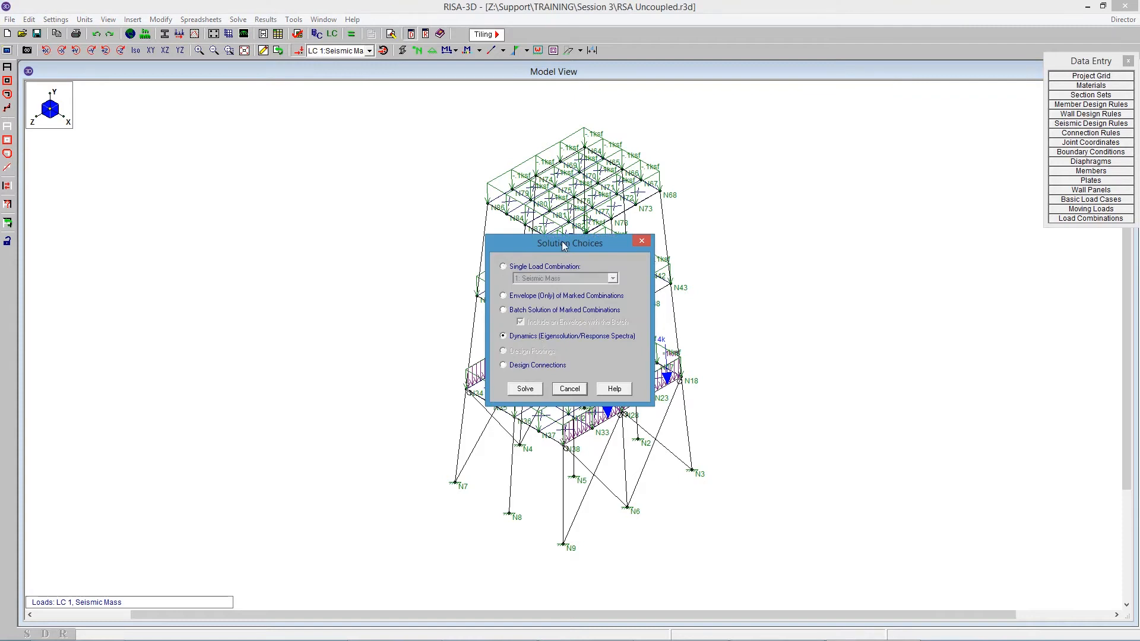
left_click_drag(569, 243, 278, 203)
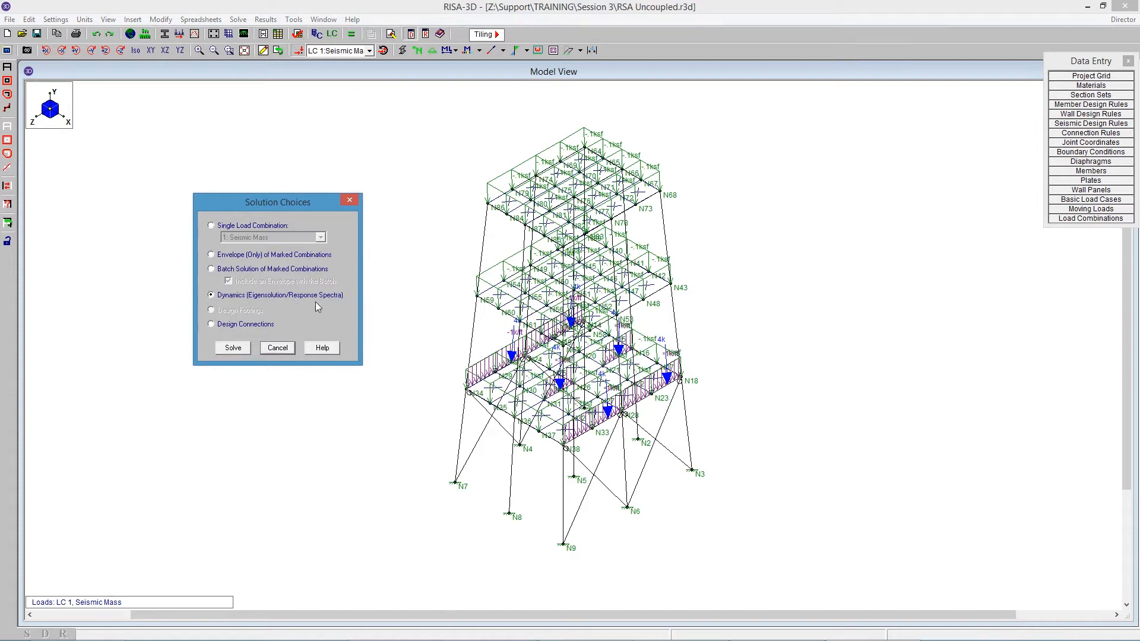
left_click(240, 351)
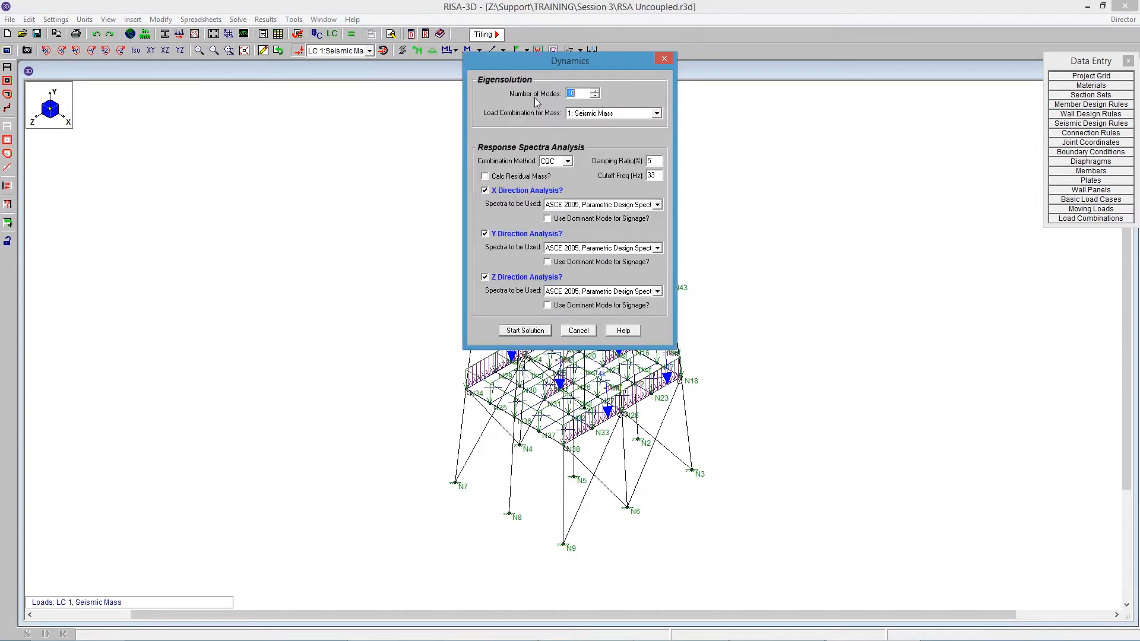
left_click_drag(539, 67, 286, 100)
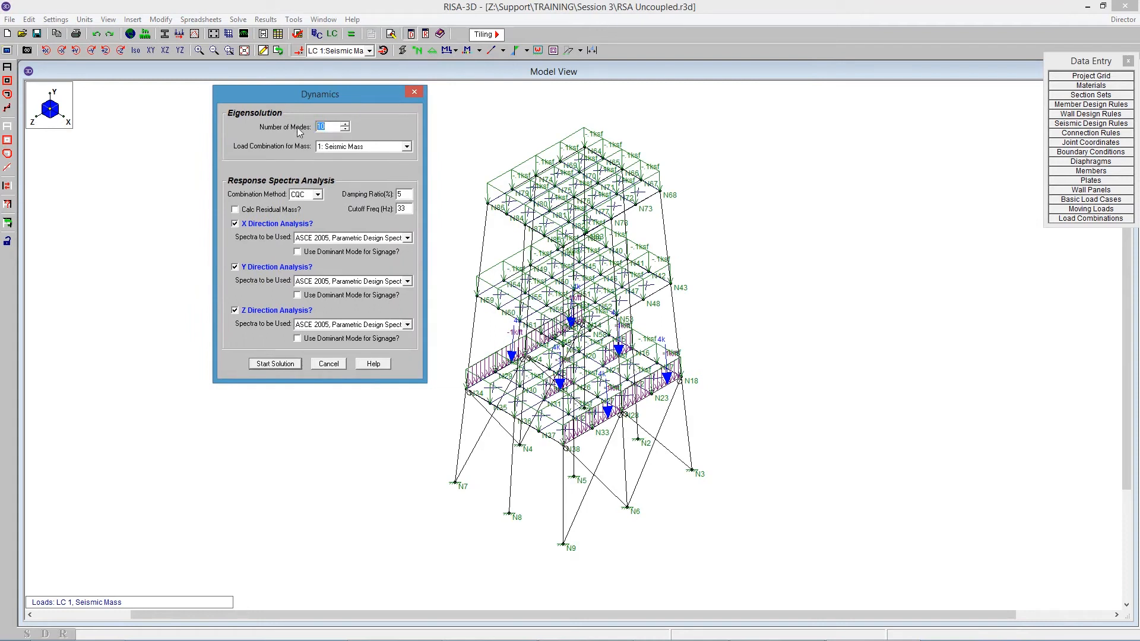
left_click(342, 151)
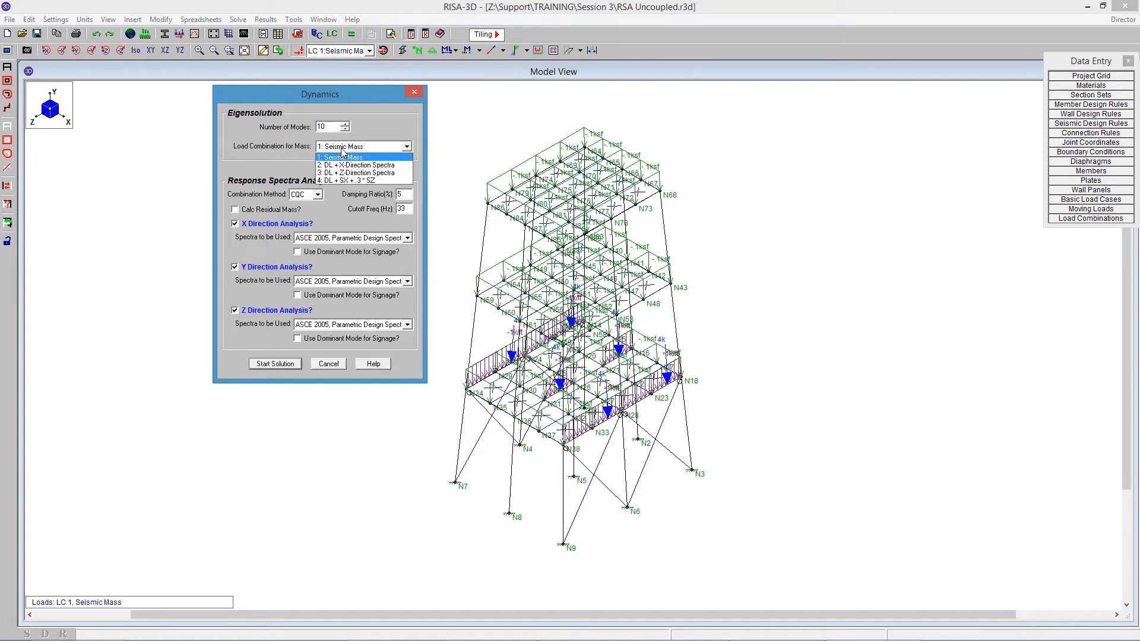
left_click(342, 157)
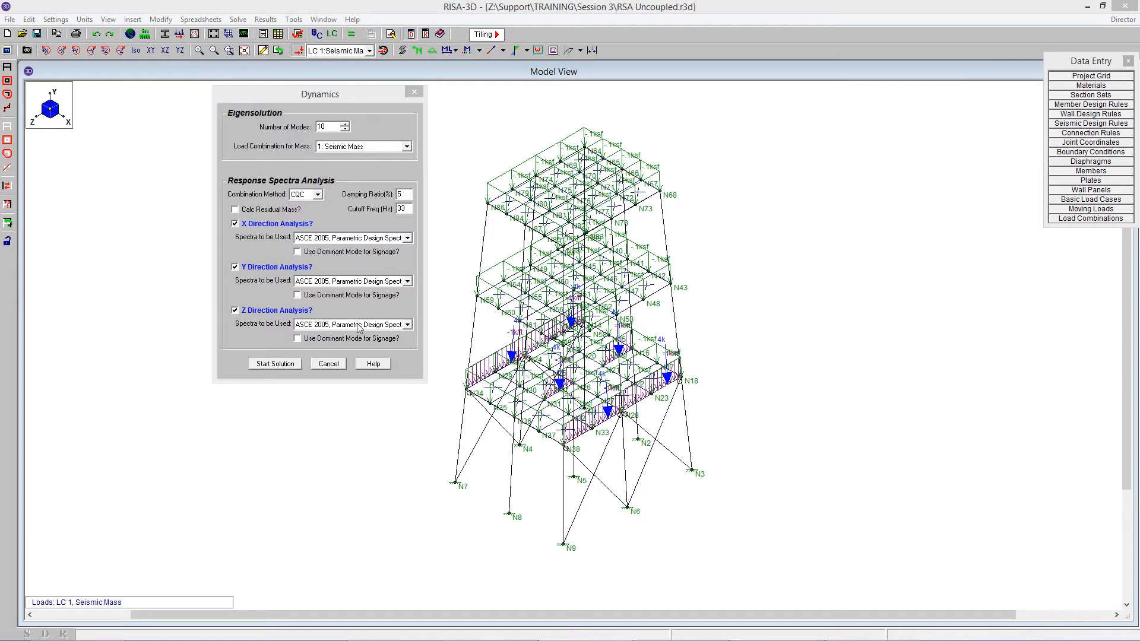
left_click(275, 365)
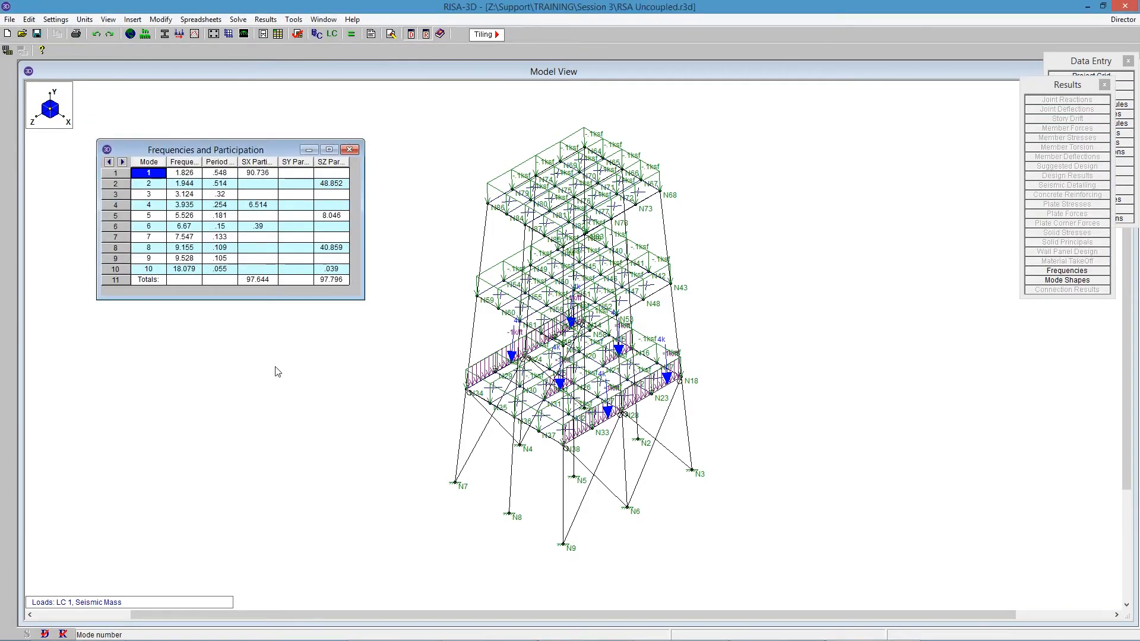
Examine the modal frequencies, periods and SX and SZ mass participation, comparing modes 1, 2 and 8 and the SZ total.
left_click_drag(203, 162, 216, 162)
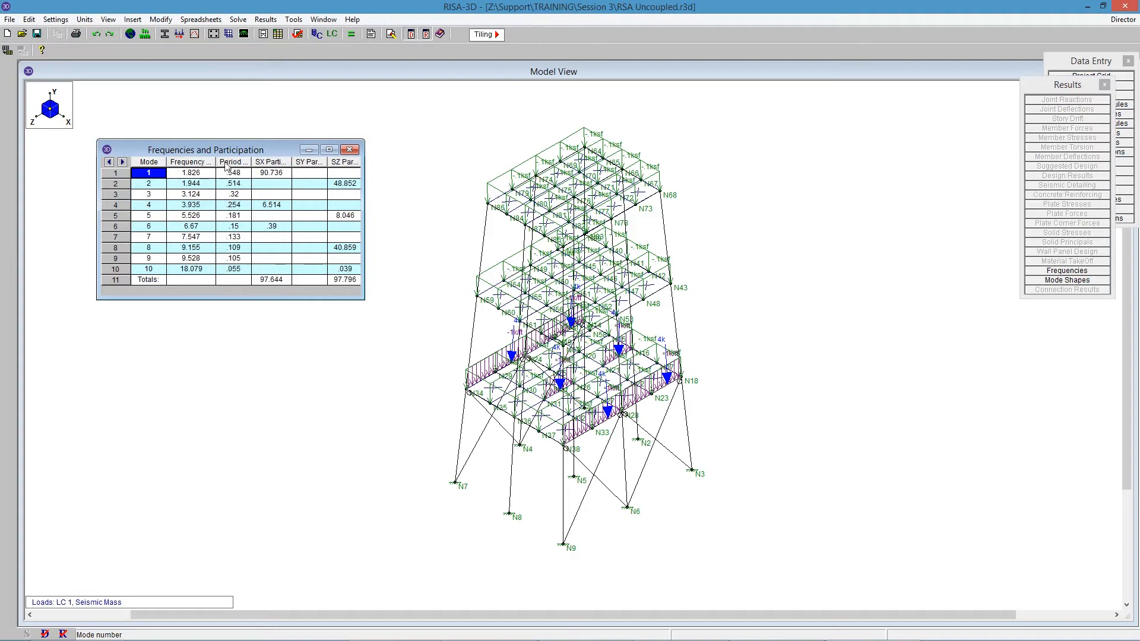
left_click_drag(364, 185, 395, 185)
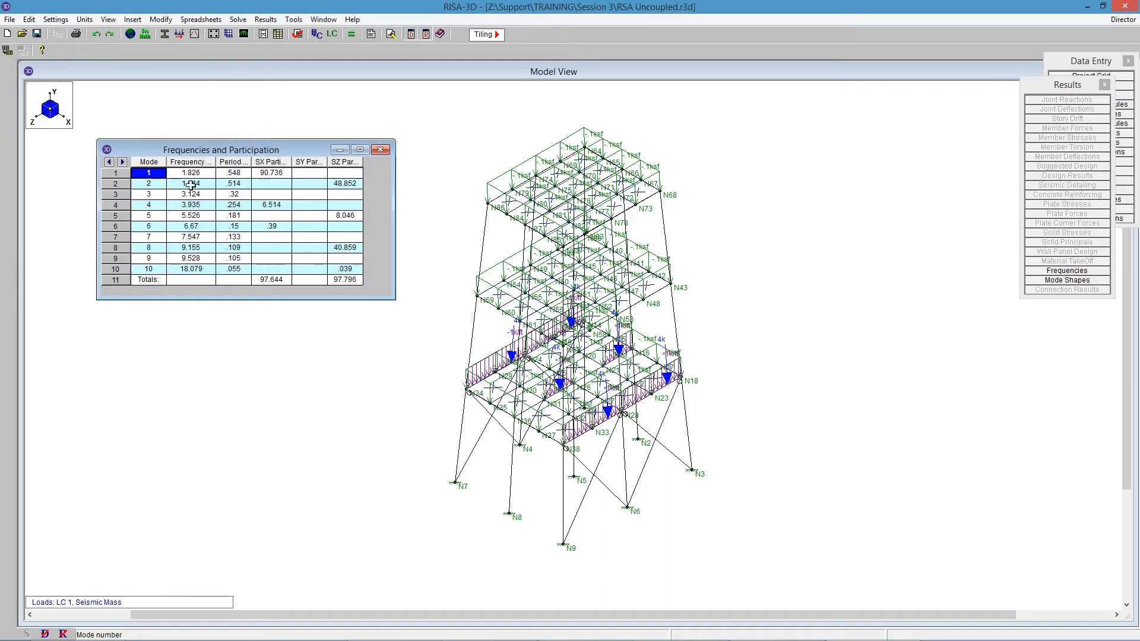
left_click(272, 174)
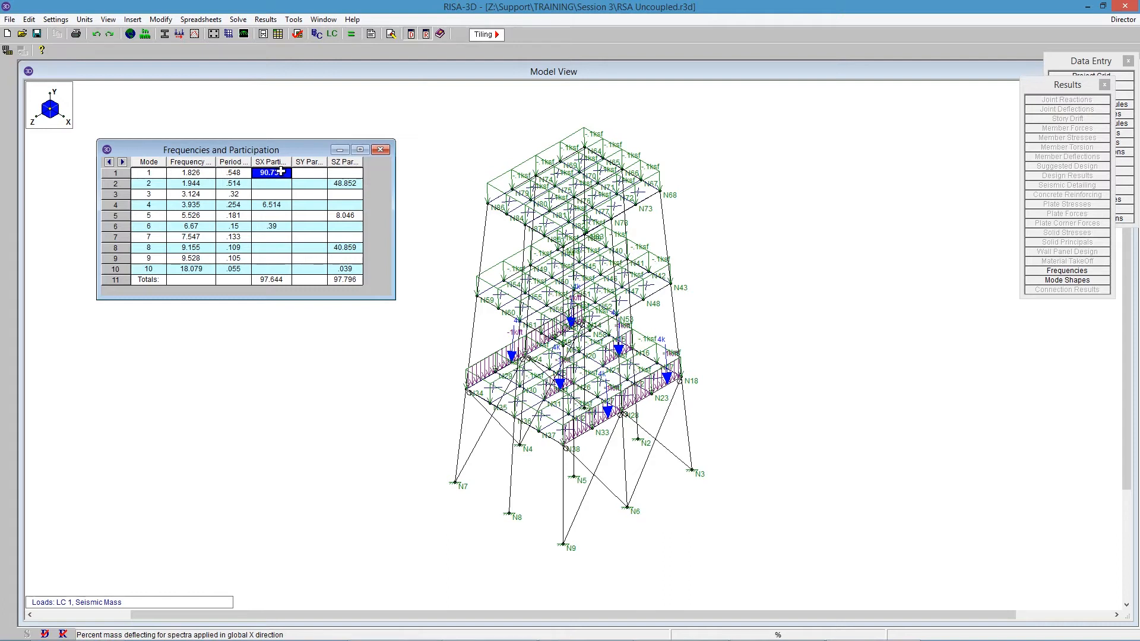
key("alt+Tab")
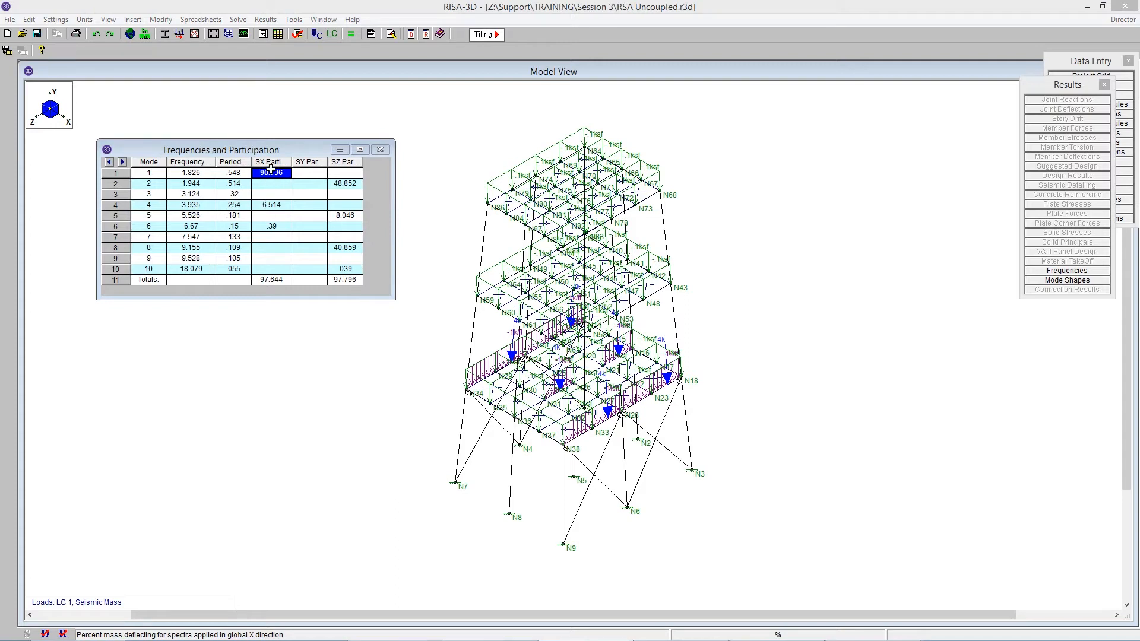
left_click(343, 184)
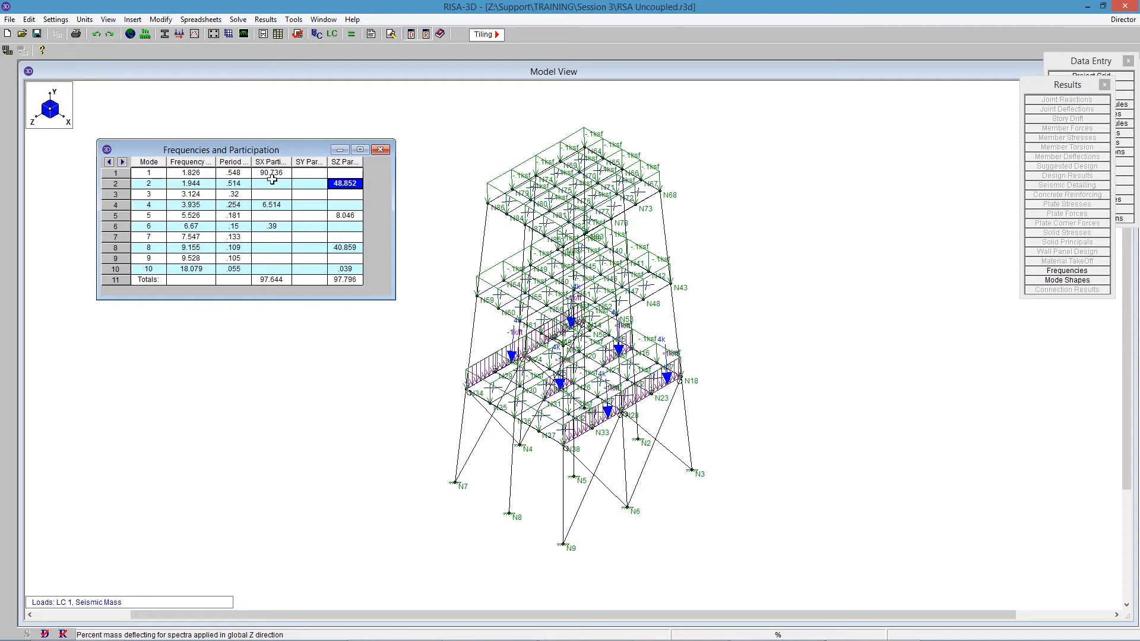
left_click(343, 247)
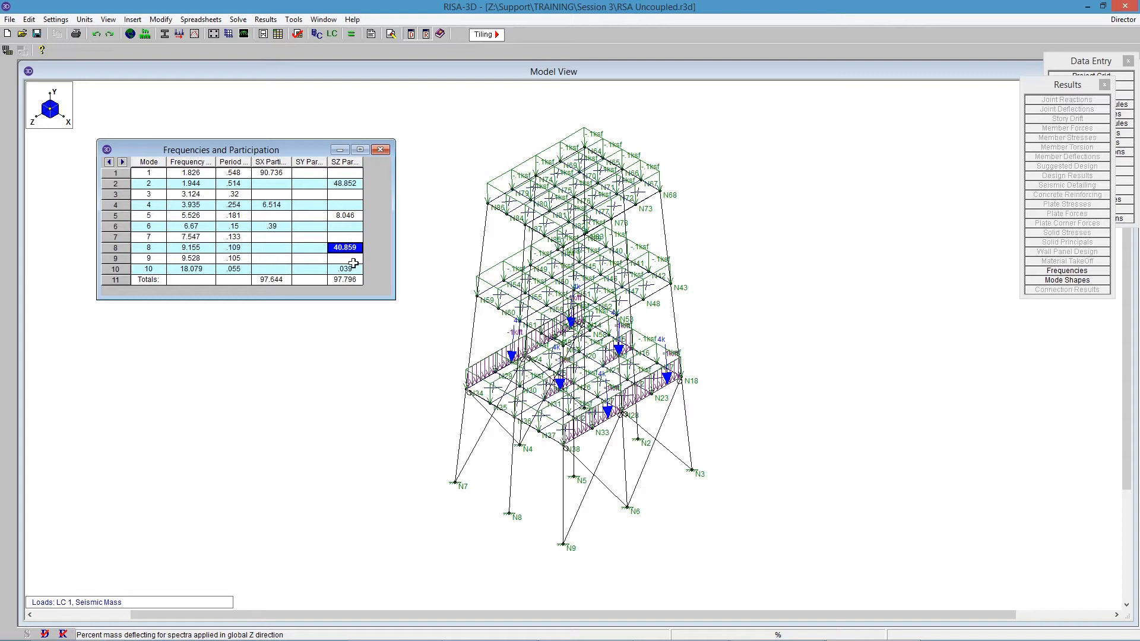
left_click(350, 281)
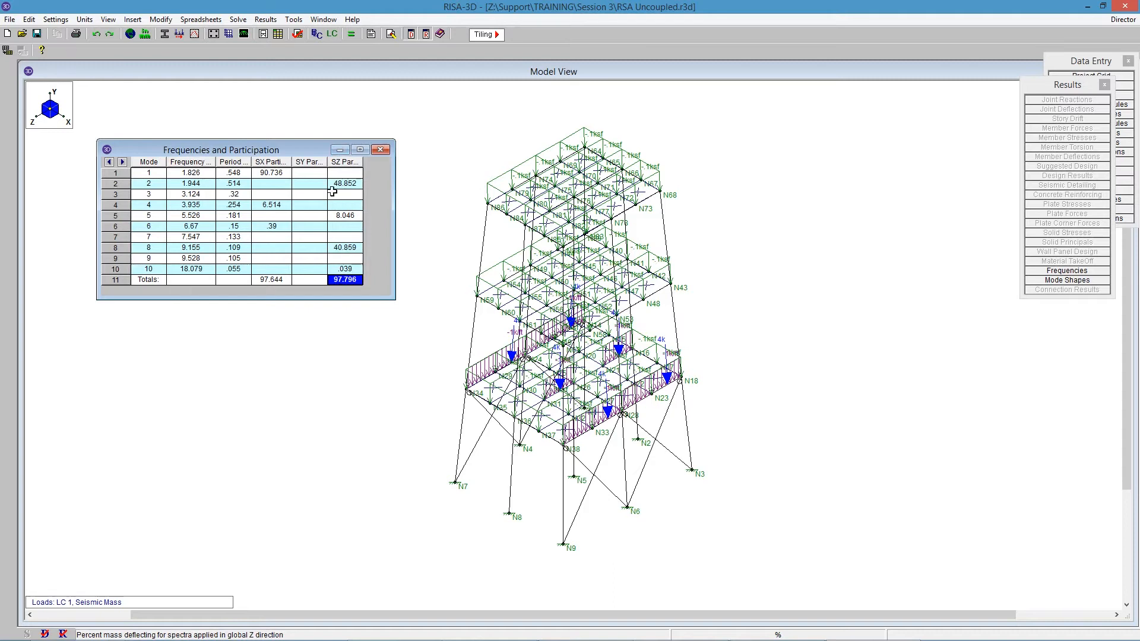
left_click(349, 183)
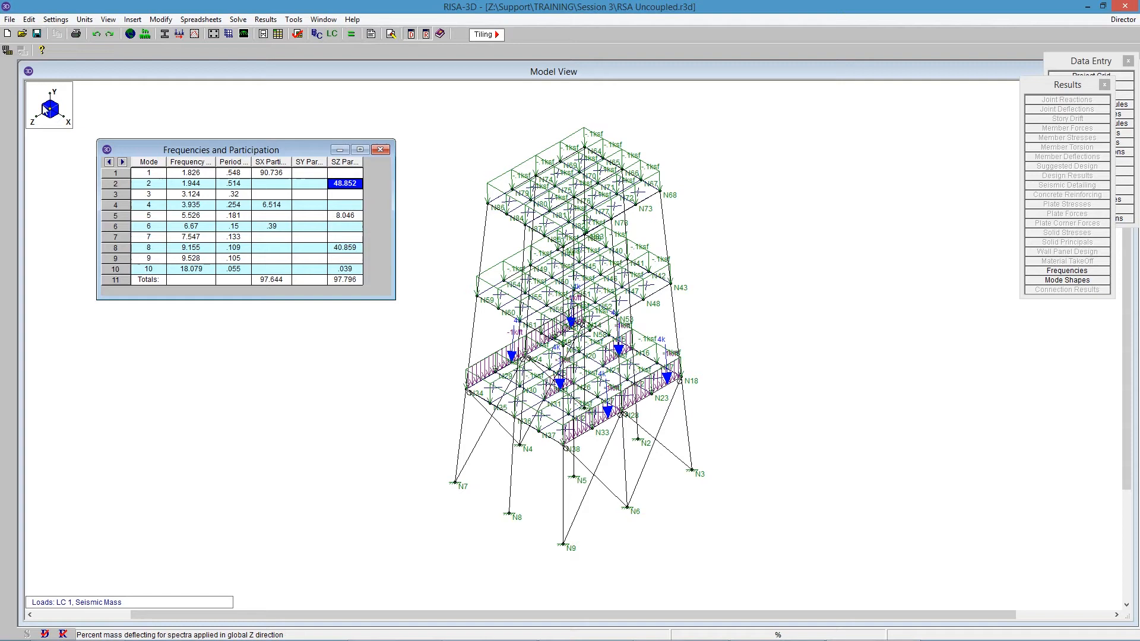
Show the Mode 2 mode shape as the deflected shape in the model view.
left_click(166, 126)
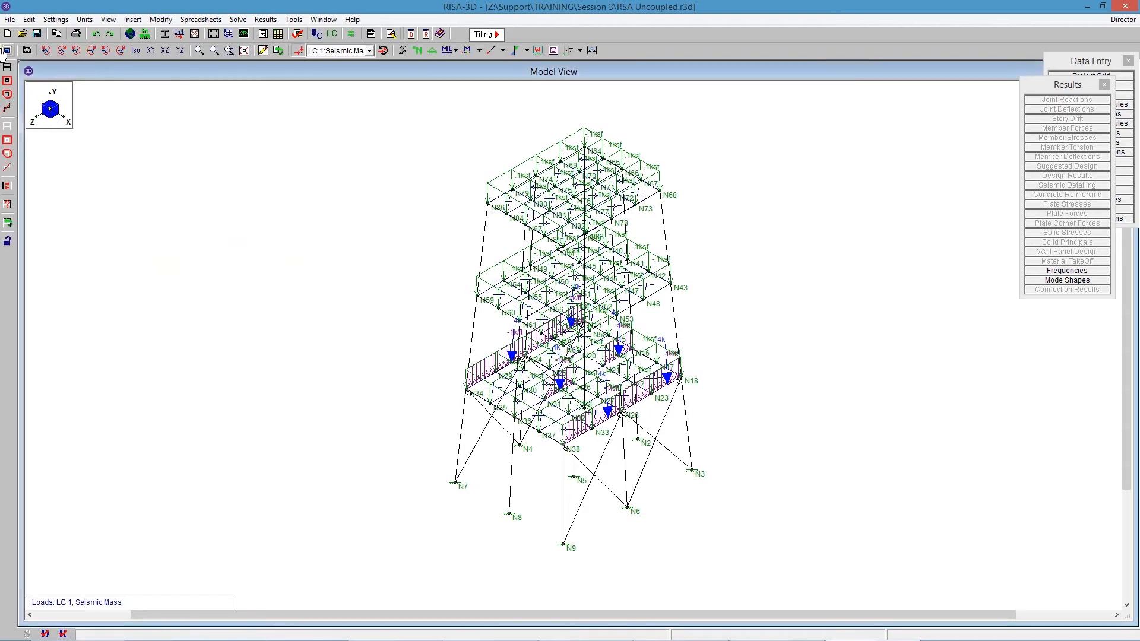
left_click(7, 50)
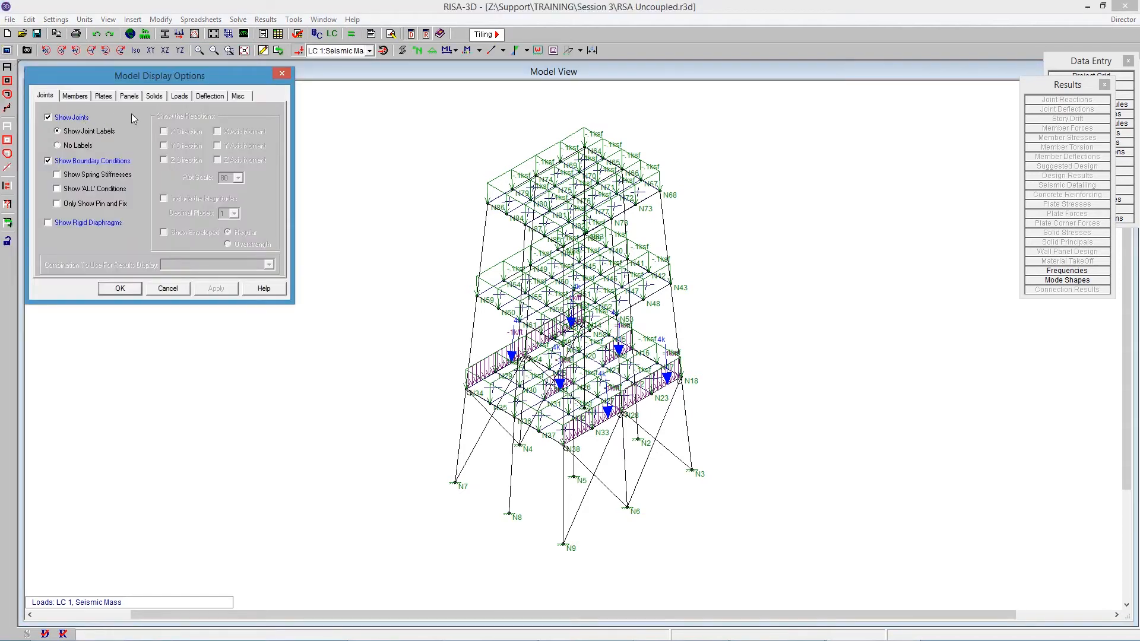
left_click(210, 96)
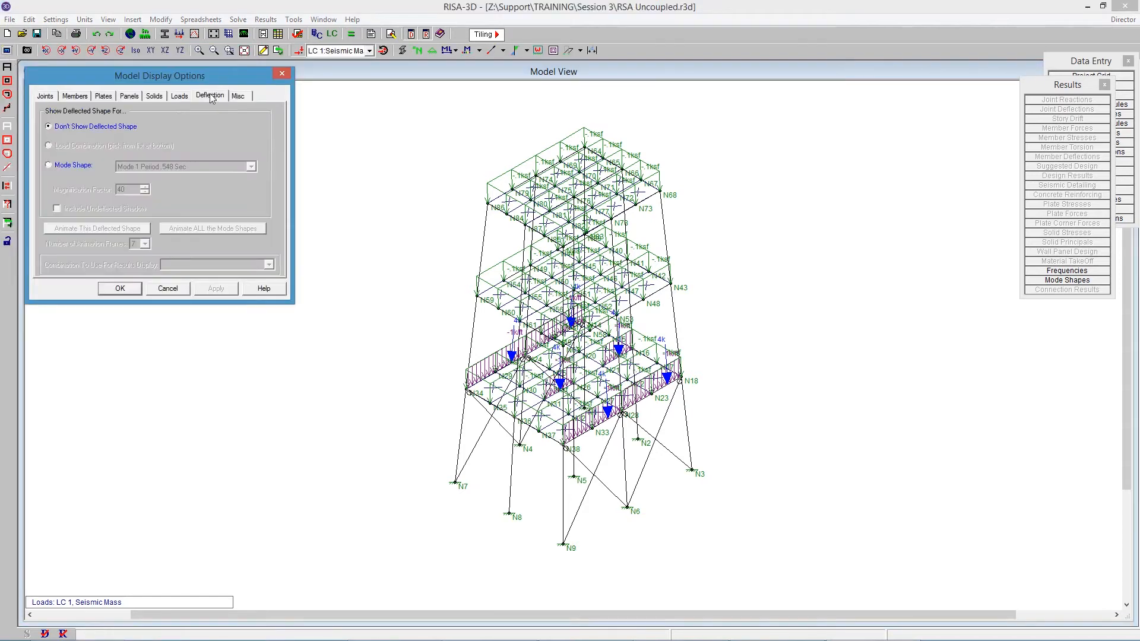
left_click(74, 166)
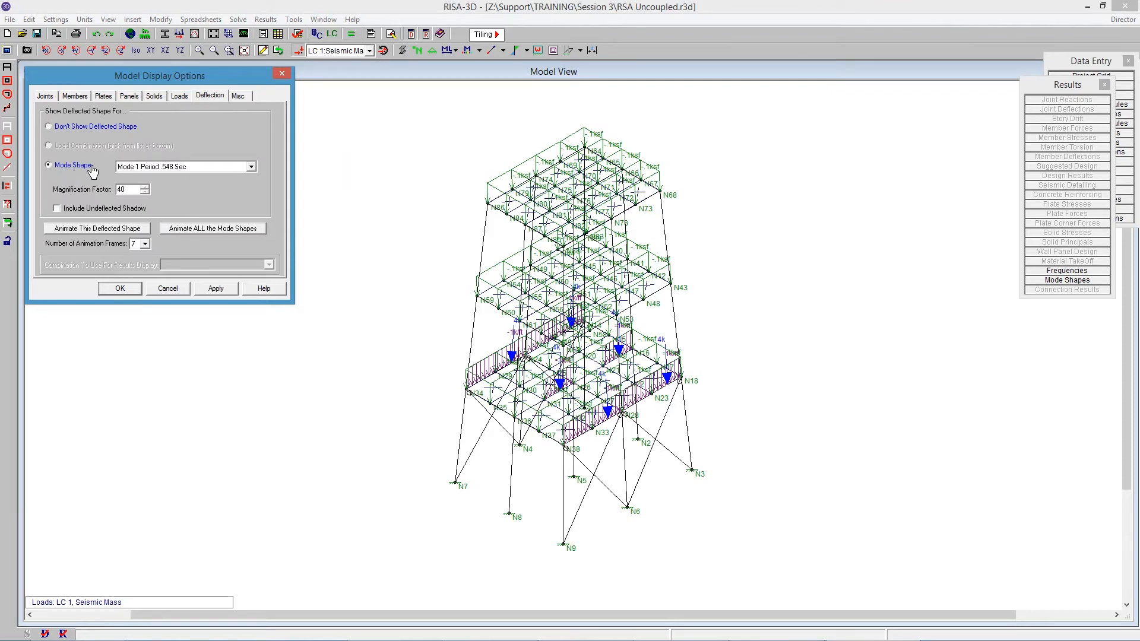
left_click(169, 171)
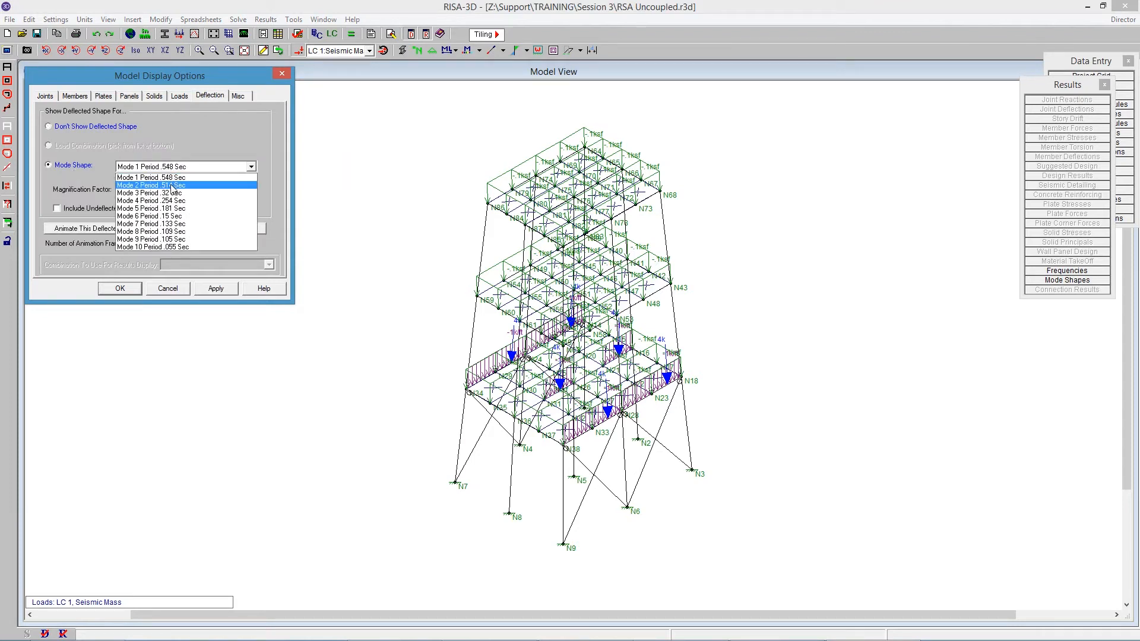
left_click(171, 186)
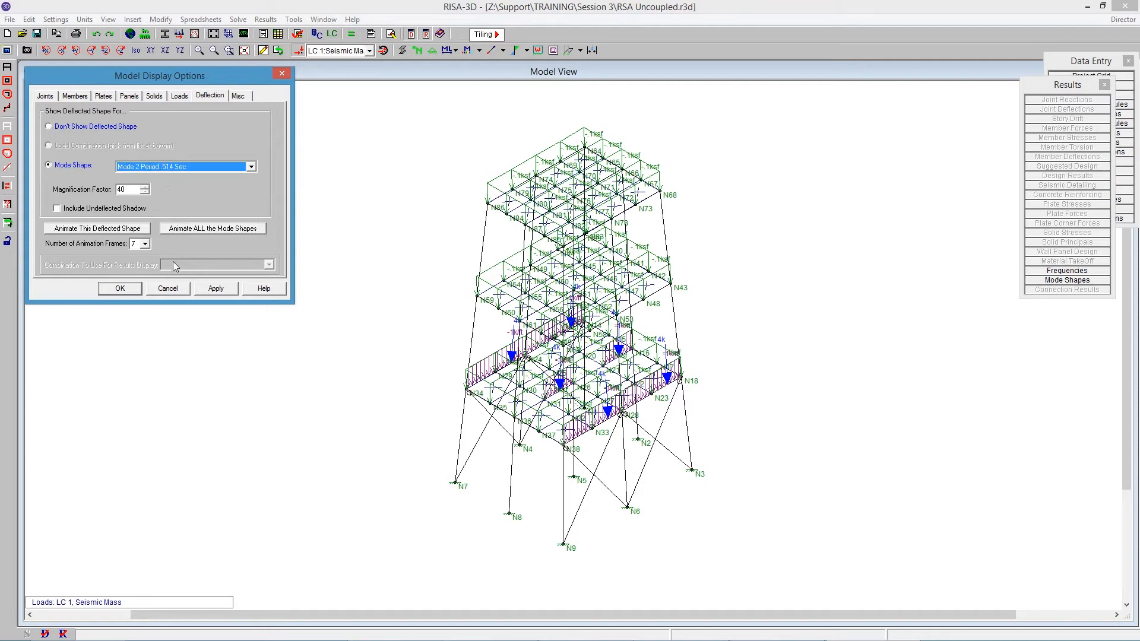
left_click(127, 287)
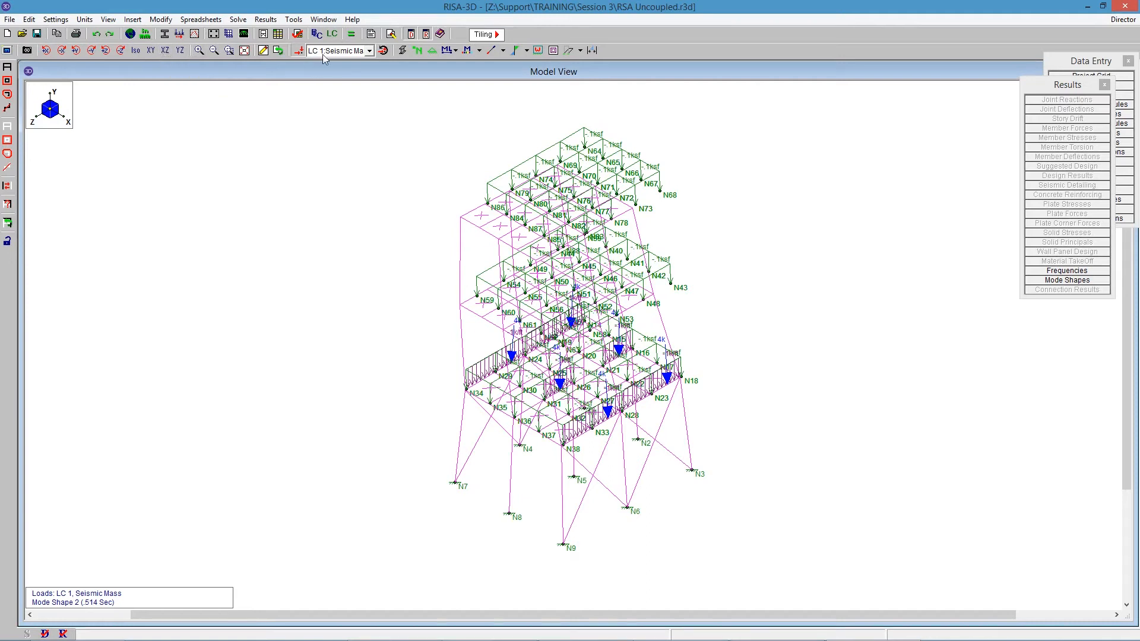
Hide the loads and inspect the Mode 2 deflected shape in the XZ plan and YZ elevation views.
left_click(296, 52)
left_click(165, 51)
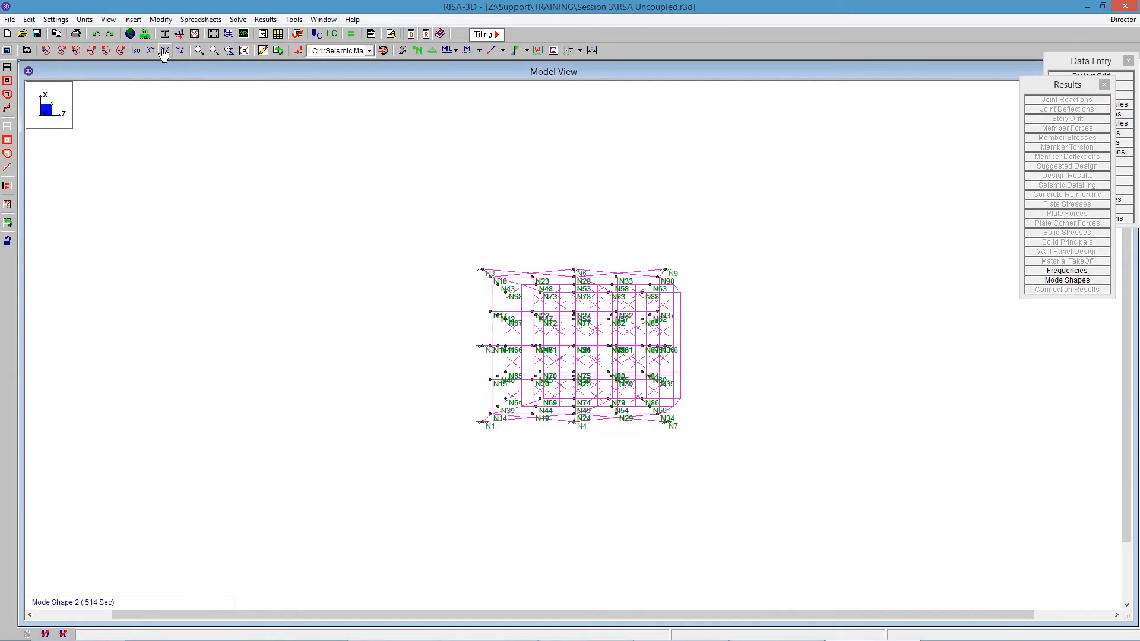
left_click(181, 51)
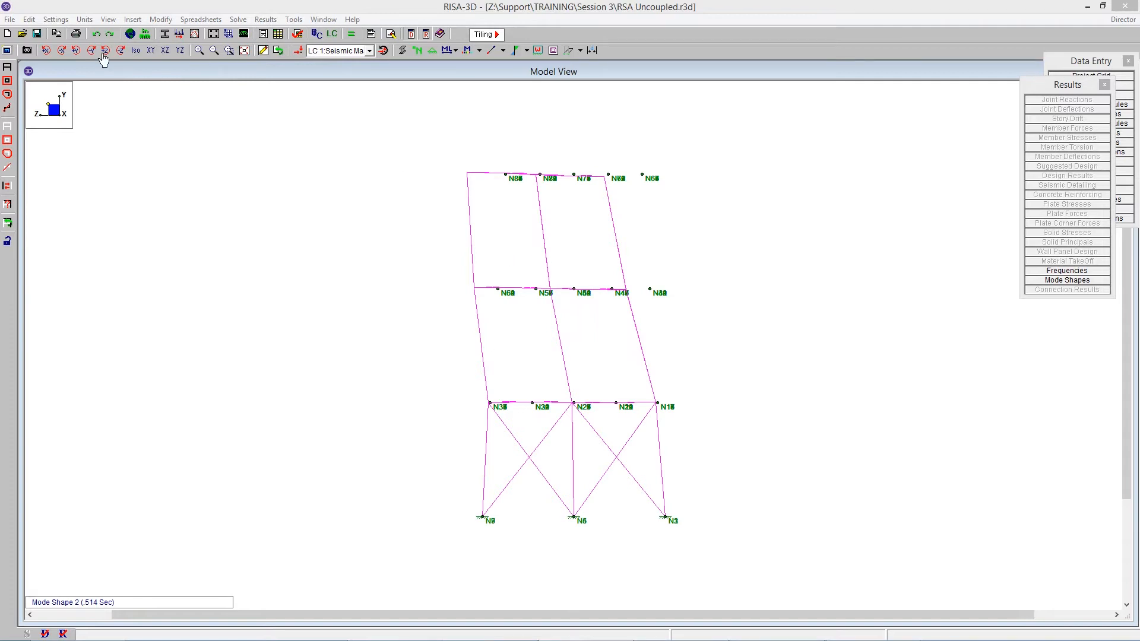
Show the Mode 5 mode shape as the tower's deflected shape in the elevation view.
left_click(7, 53)
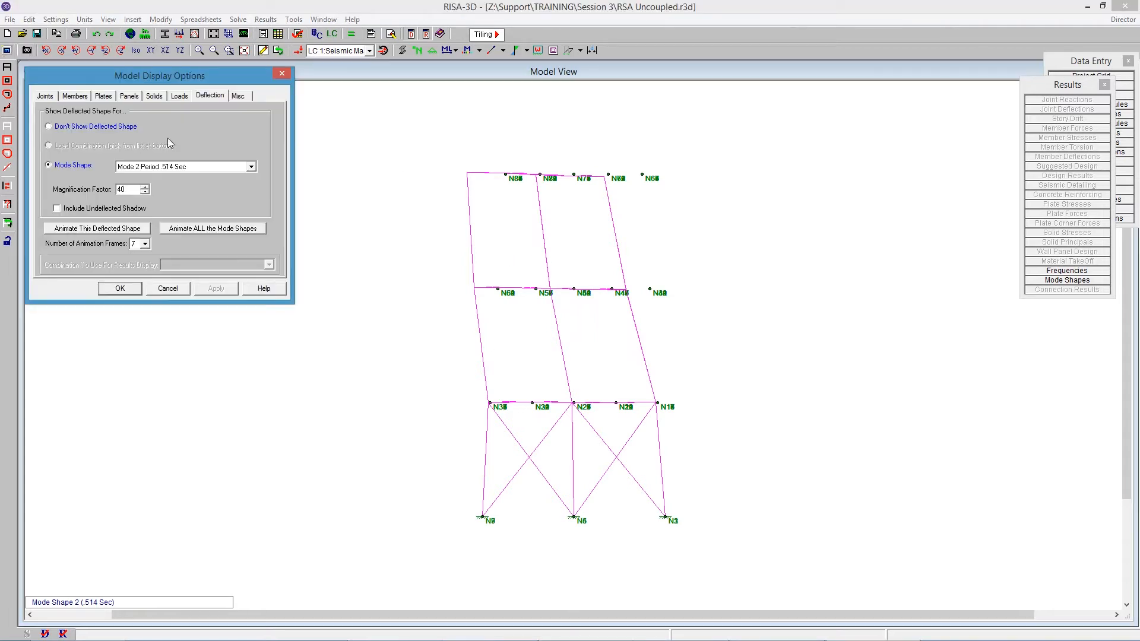
left_click(197, 166)
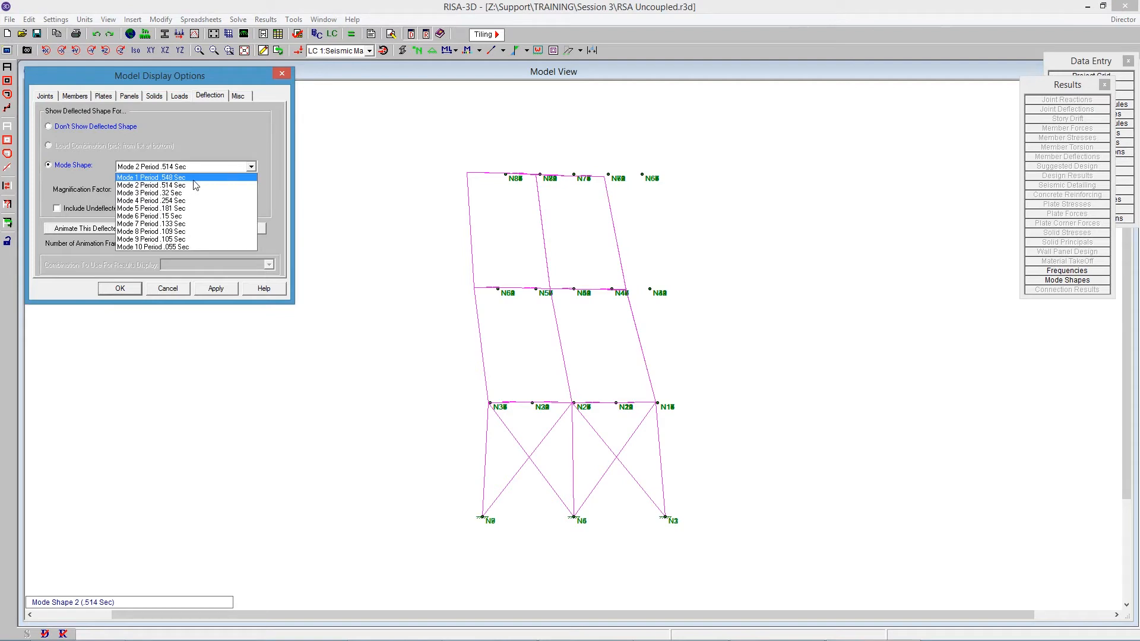
left_click(192, 208)
left_click(120, 288)
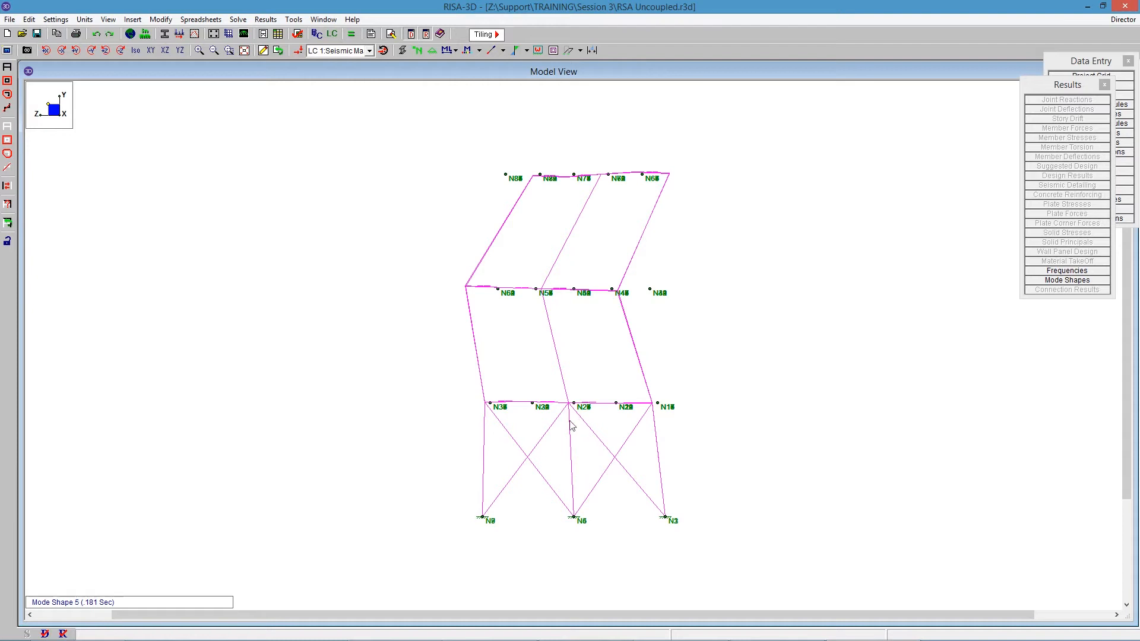
Switch the displayed deflected shape to the Mode 8 mode shape.
left_click(7, 49)
left_click(208, 167)
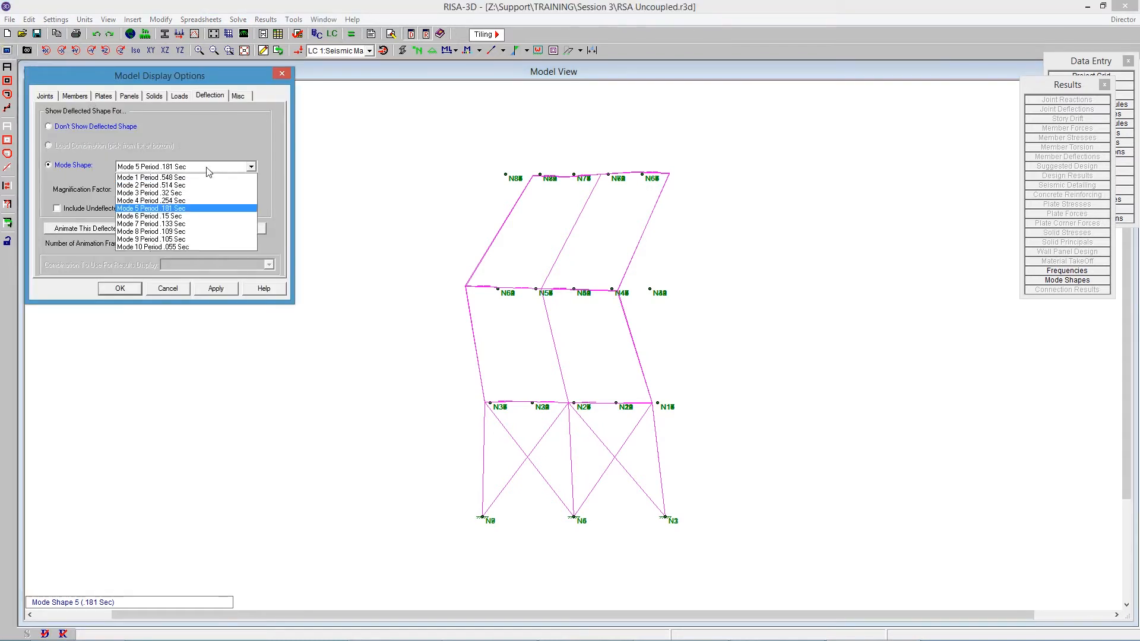
left_click(202, 231)
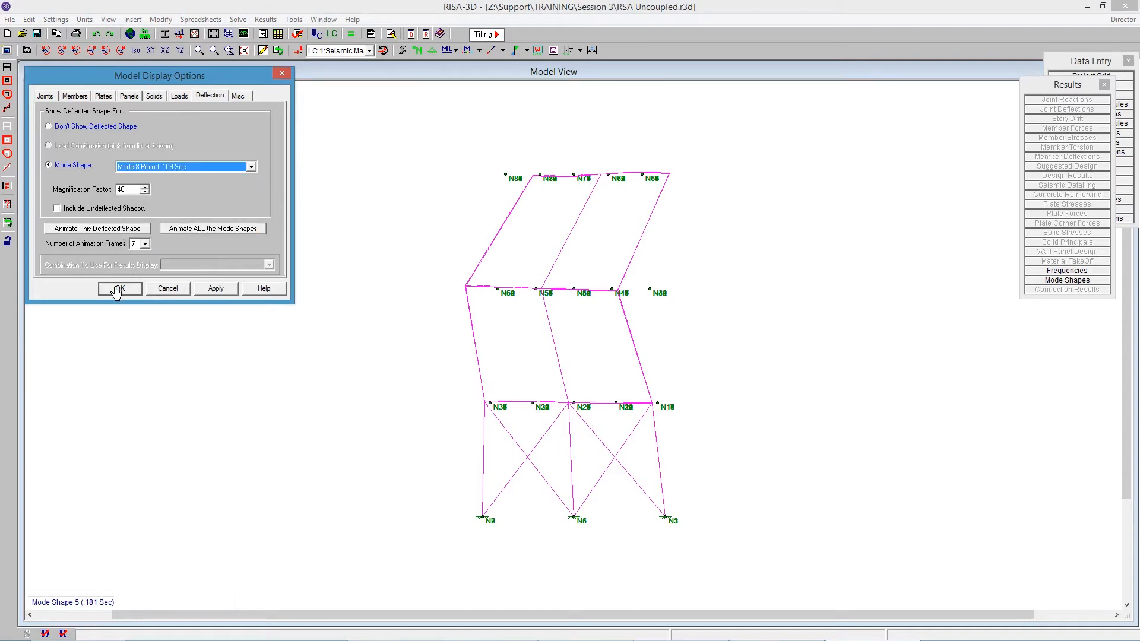
left_click(118, 289)
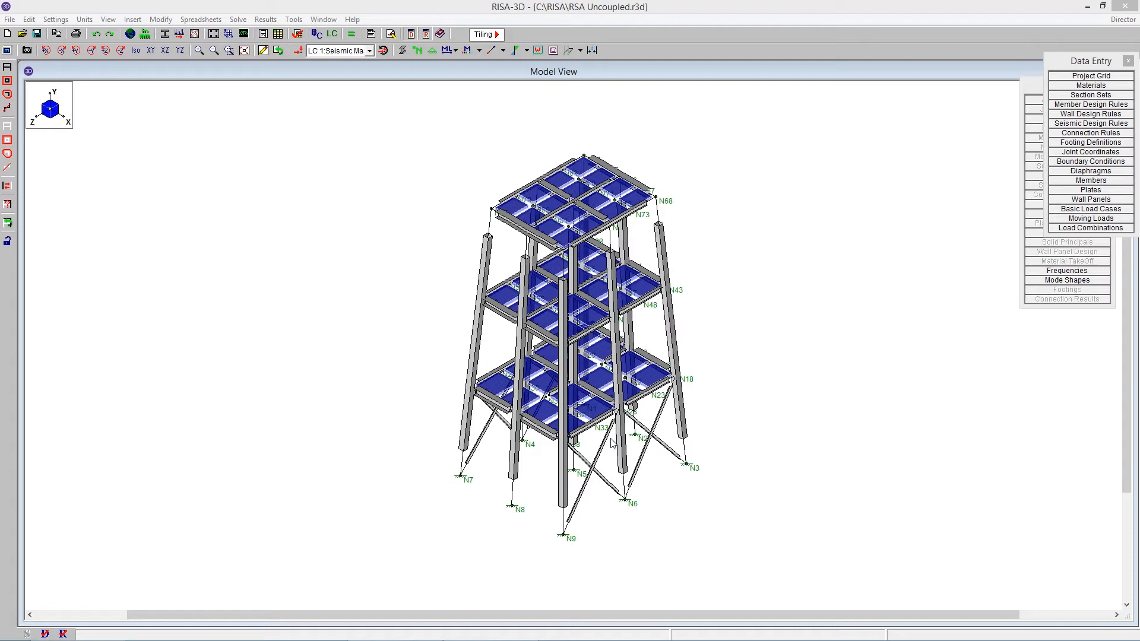
View the ASCE 2010, Parametric Design Spectra entry in the response spectra library, accepting its SDS, SD1 and TL coefficients.
left_click(194, 36)
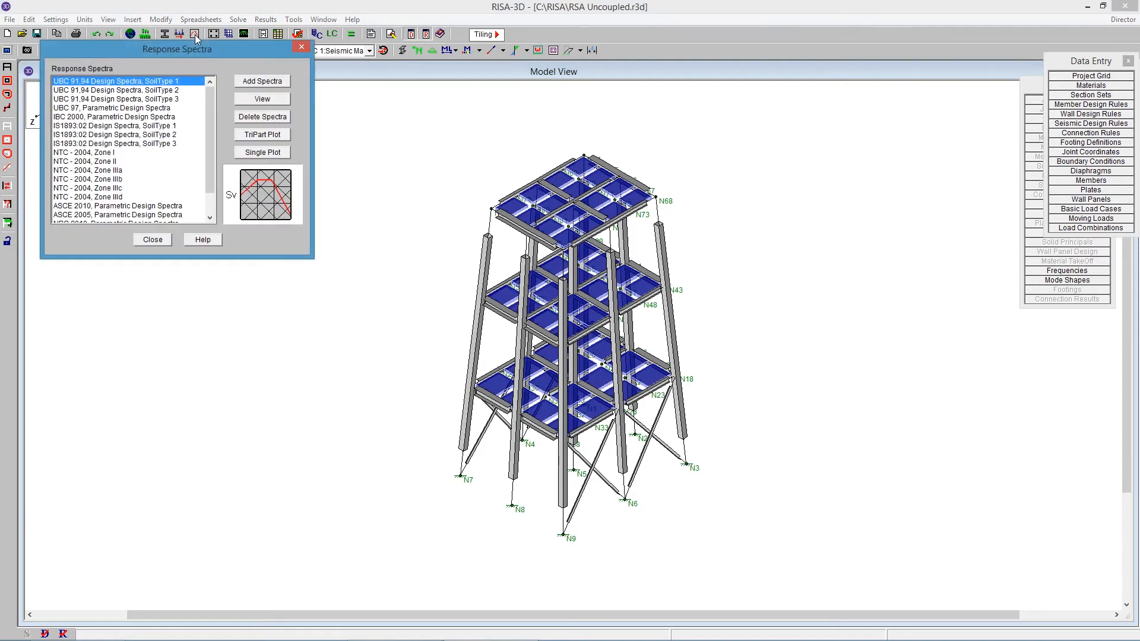
left_click_drag(196, 51, 223, 61)
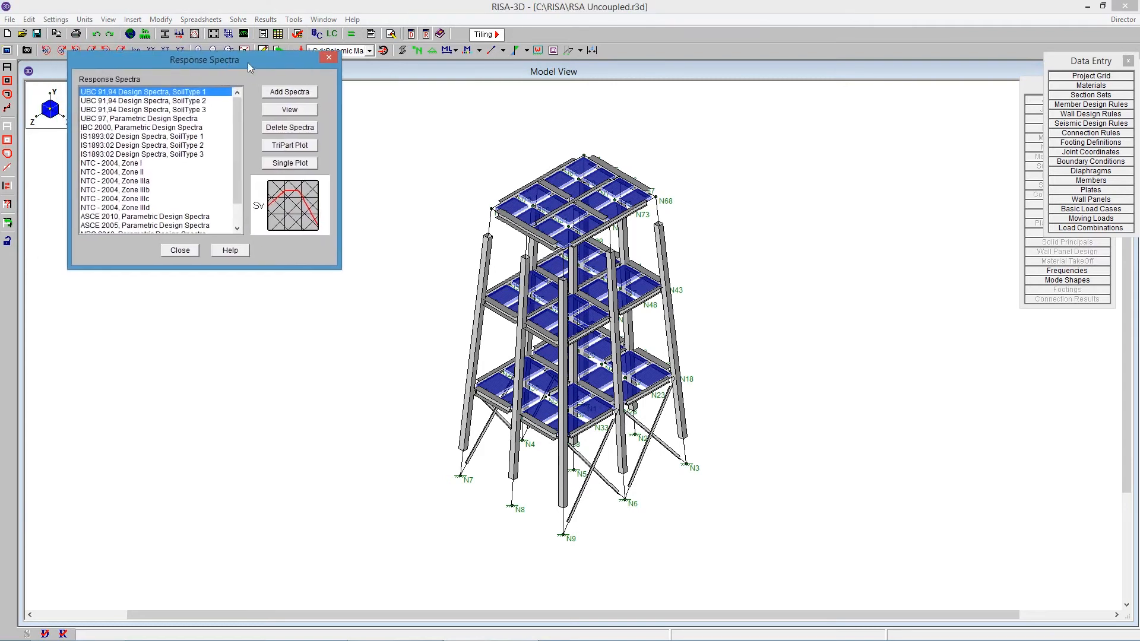
left_click_drag(238, 109, 193, 98)
left_click(168, 218)
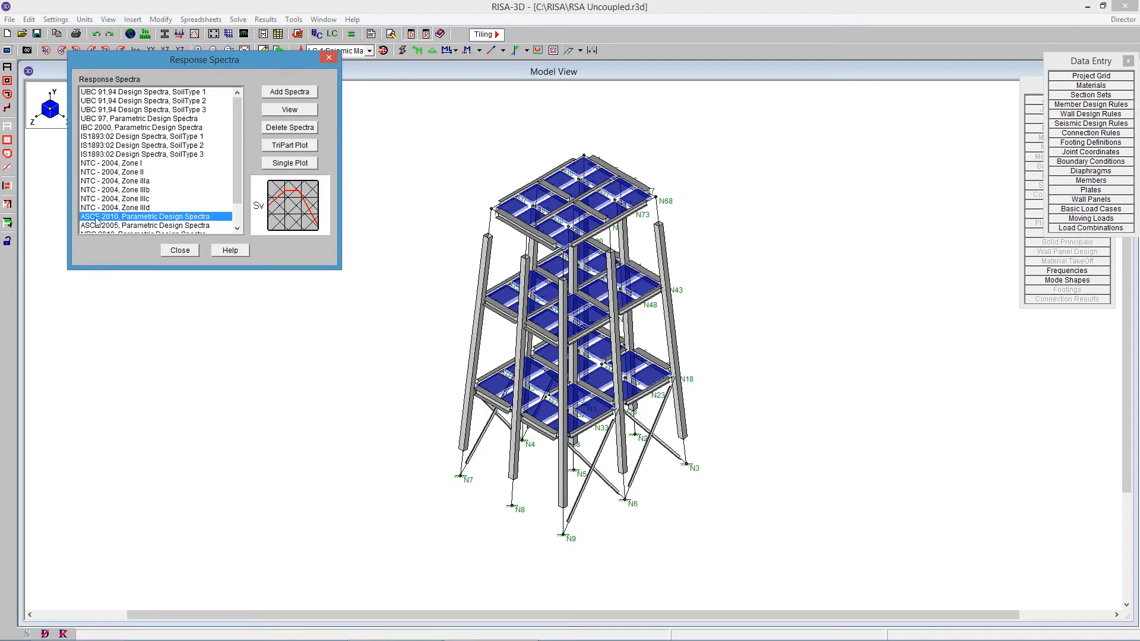
left_click(287, 109)
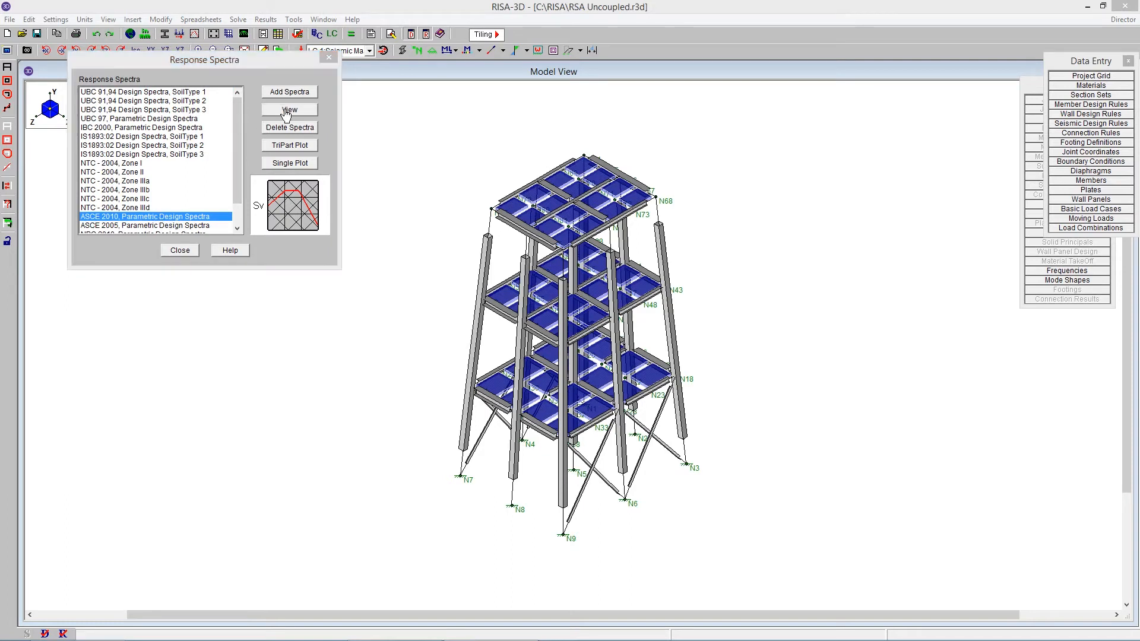
left_click_drag(540, 51, 356, 82)
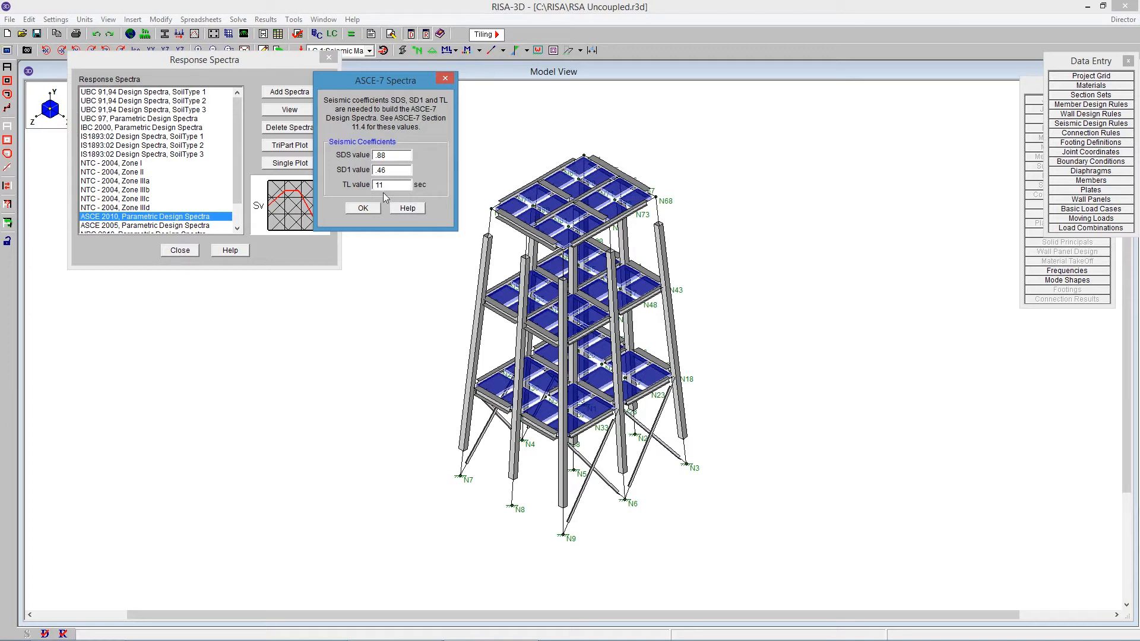
left_click_drag(390, 155, 359, 185)
left_click(361, 209)
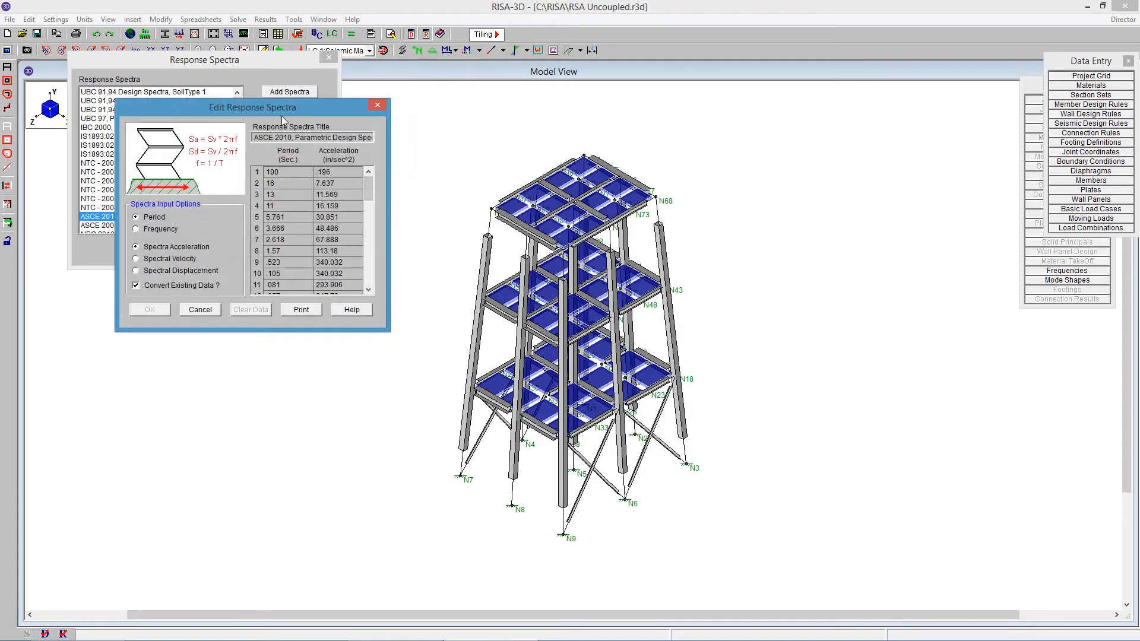
Examine the spectrum's data table by period and frequency and as spectral velocity and displacement, then cancel out of it.
left_click_drag(285, 110, 307, 162)
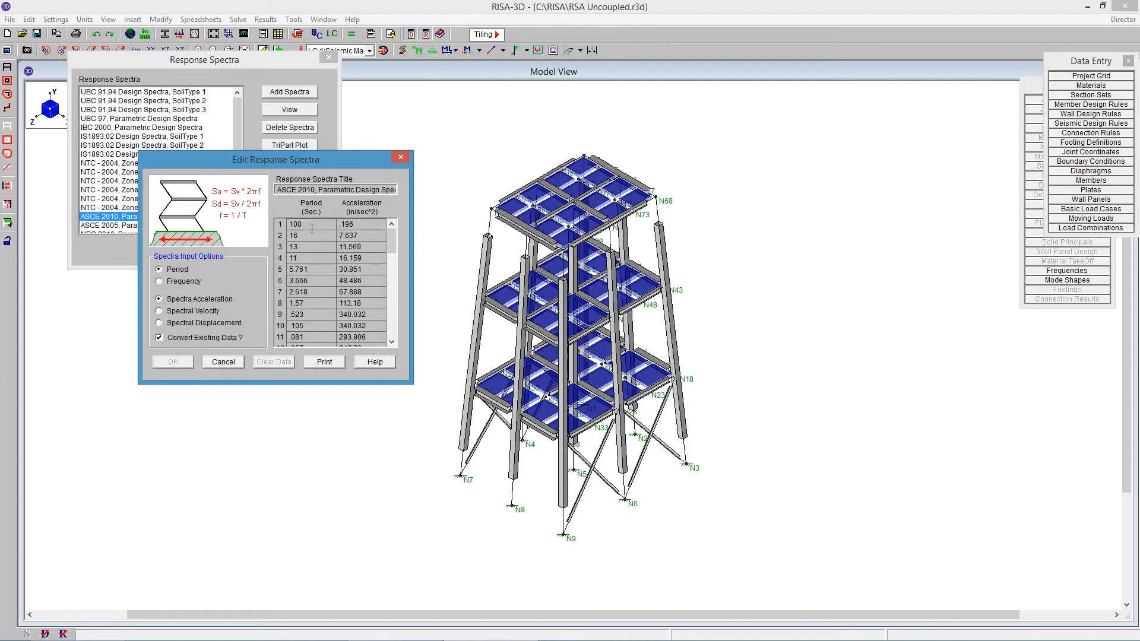
left_click(180, 283)
left_click(178, 271)
left_click(192, 315)
left_click(194, 325)
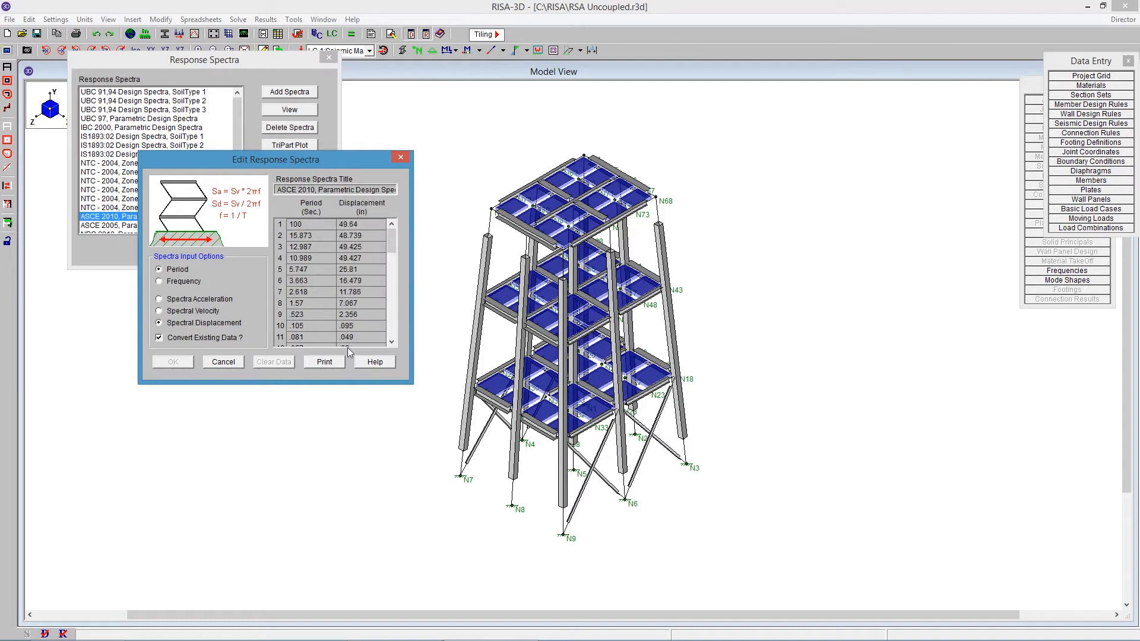
mouse_move(392, 240)
left_mouse_down()
mouse_move(390, 267)
mouse_move(396, 230)
left_mouse_up()
left_click(223, 362)
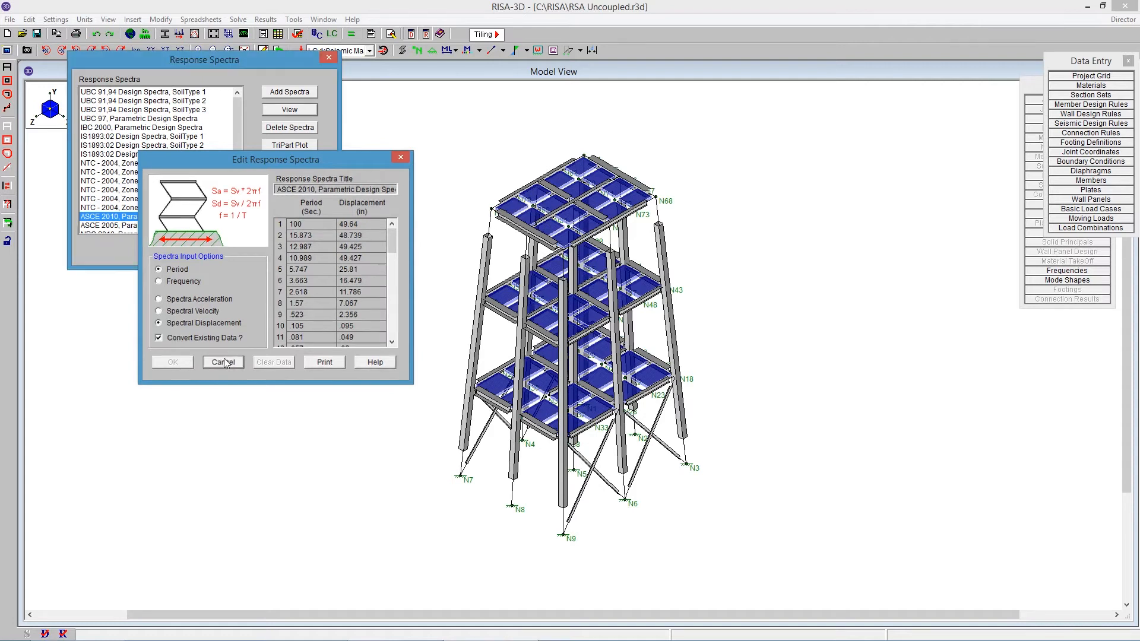
Examine the tripartite plot of the ASCE 2010, Parametric Design Spectra with its existing seismic coefficients and close it.
left_click(284, 148)
left_click_drag(564, 51, 399, 73)
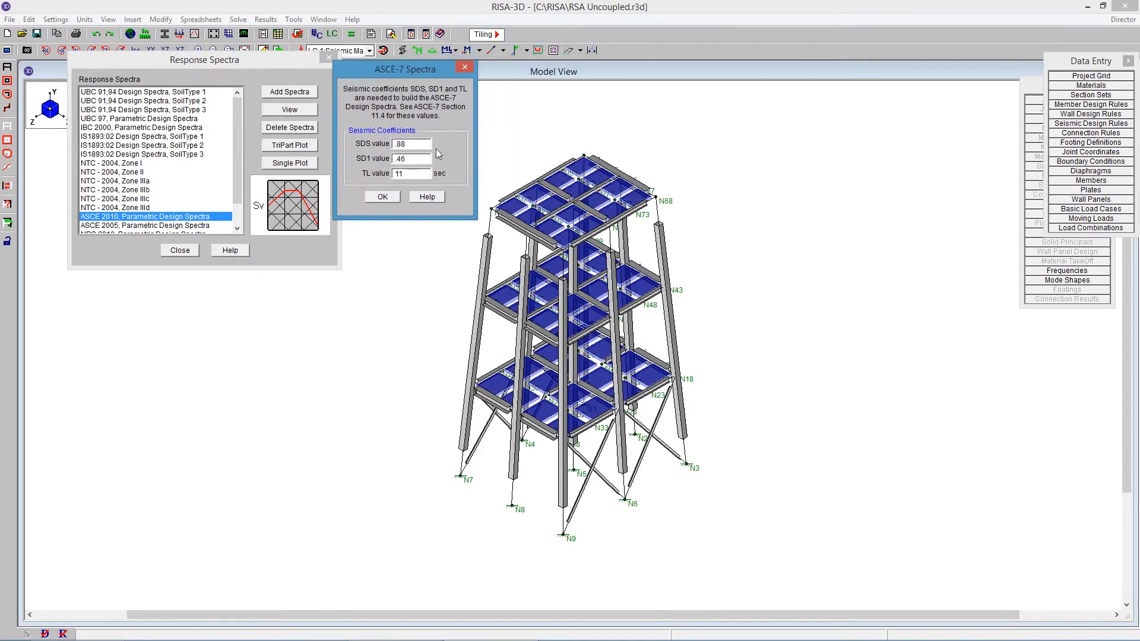
left_click(387, 200)
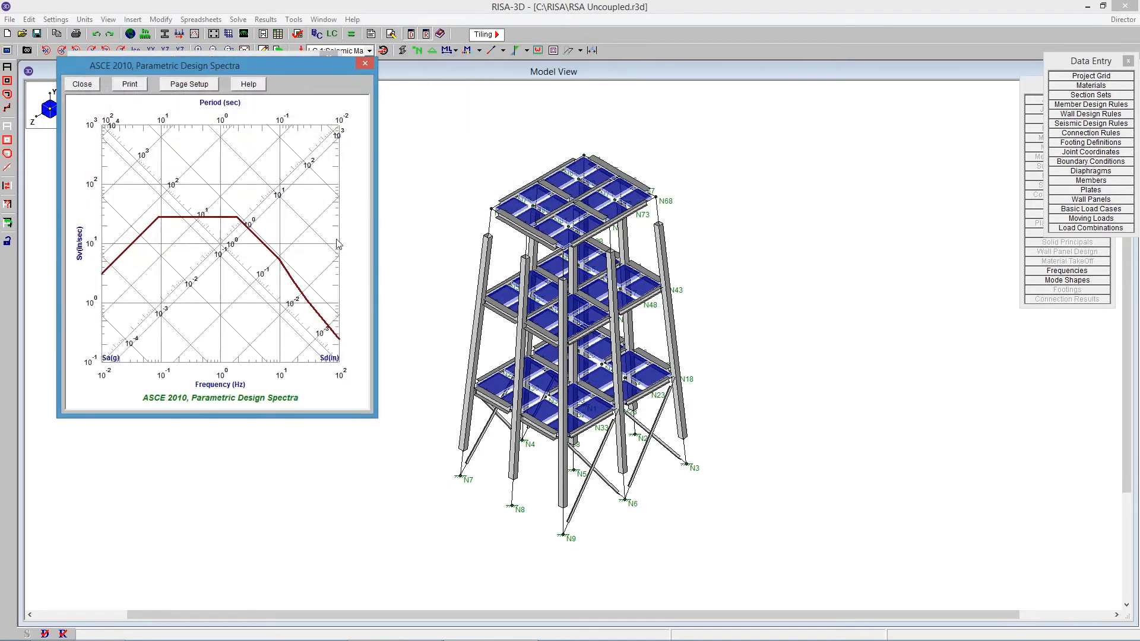
left_click_drag(265, 67, 262, 173)
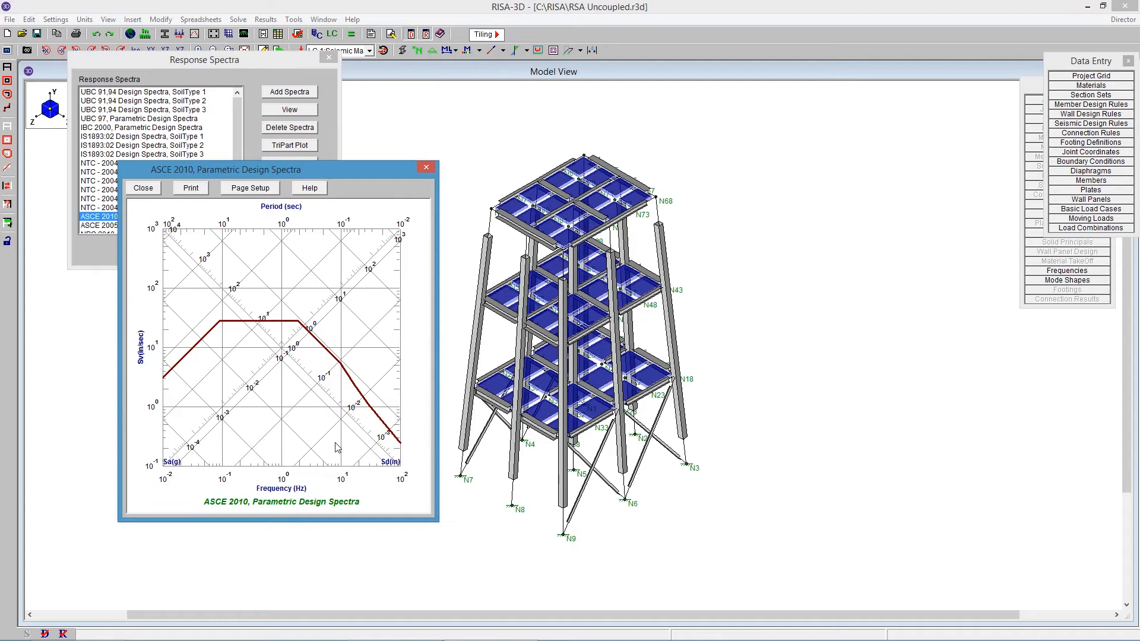
left_click(425, 167)
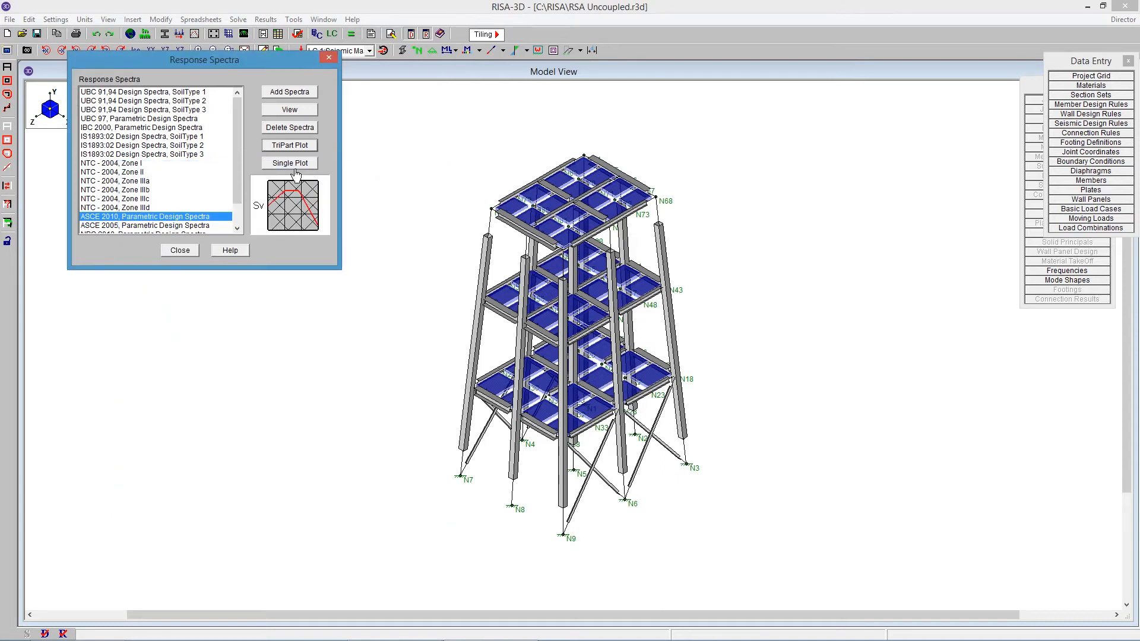
Open the spectrum's single plot and compare Sa, Sv and Sd on the vertical axis in linear and log scale.
left_click(291, 165)
left_click(547, 177)
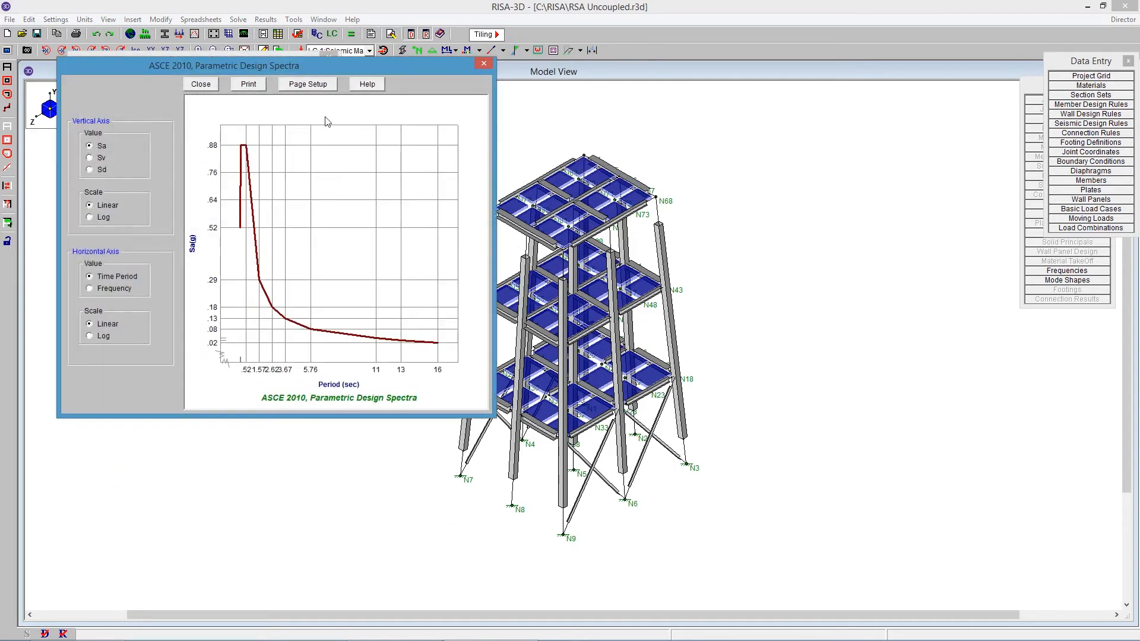
left_click(89, 157)
left_click(89, 146)
left_click(90, 158)
left_click(90, 169)
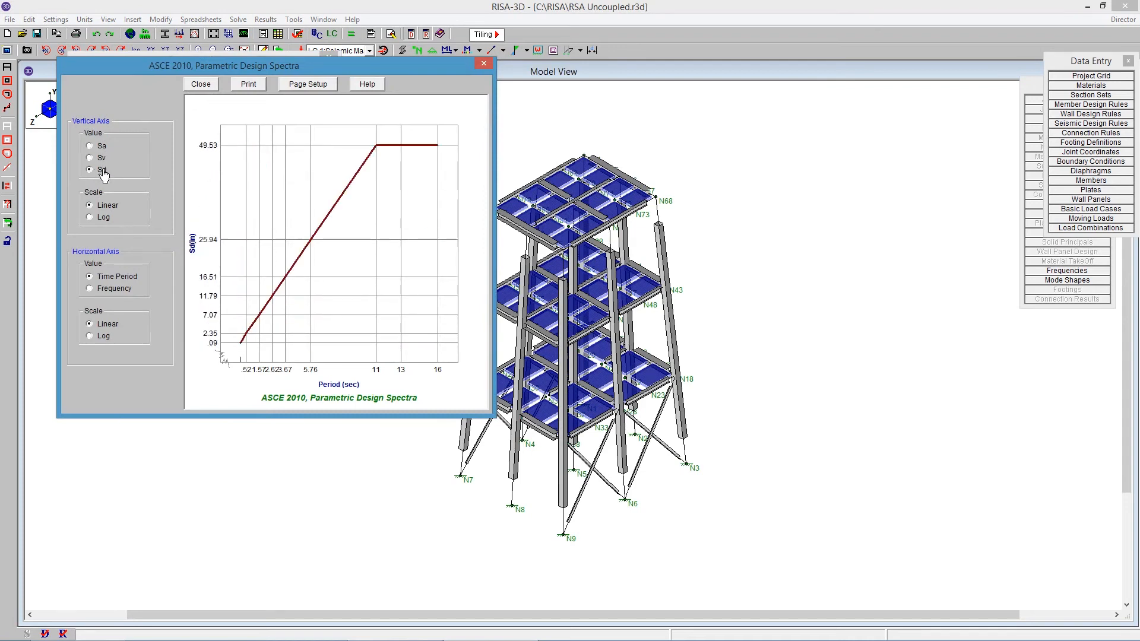
left_click(99, 218)
left_click(105, 207)
Compare time period and frequency on the single plot's horizontal axis in linear and log scale, and close the plot.
left_click(113, 290)
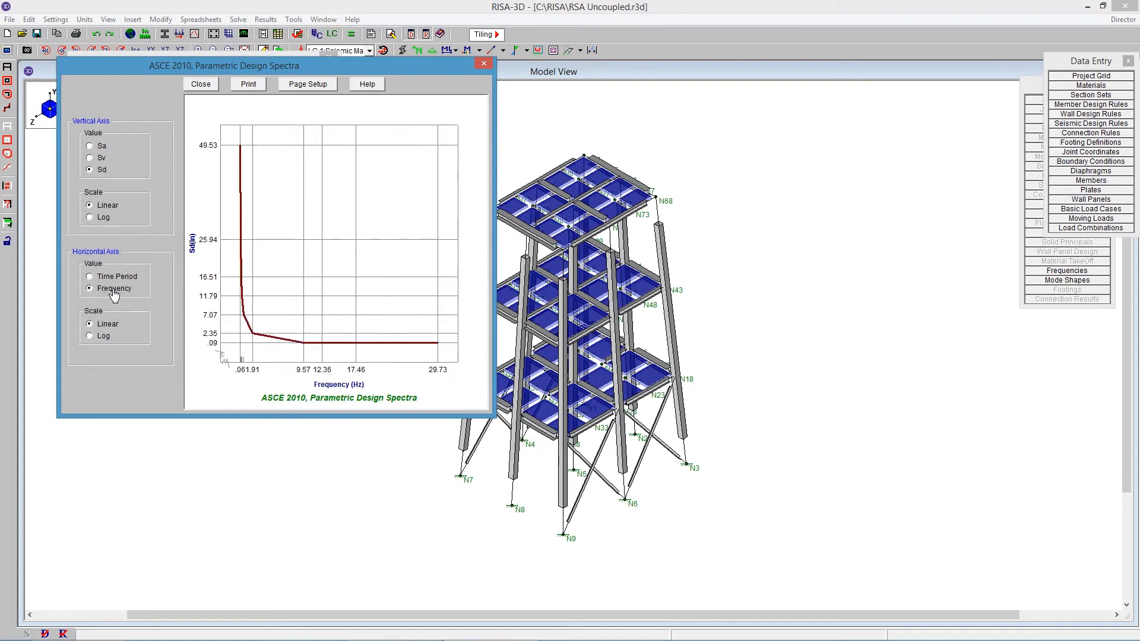
left_click(112, 276)
left_click(113, 289)
left_click(103, 335)
left_click(104, 323)
left_click(103, 336)
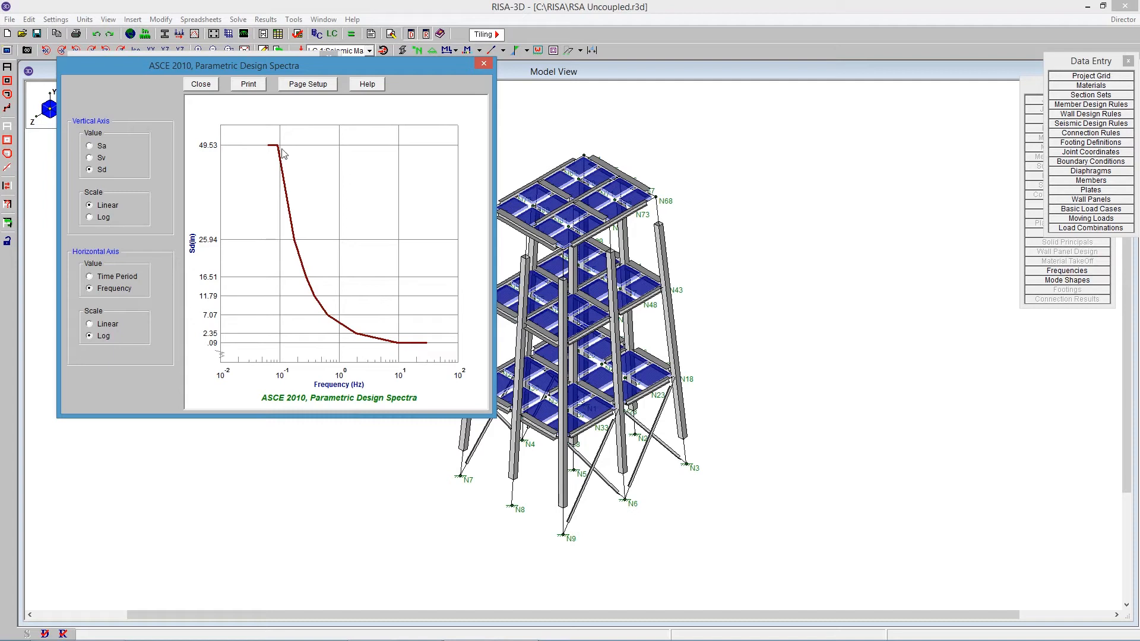
left_click(201, 84)
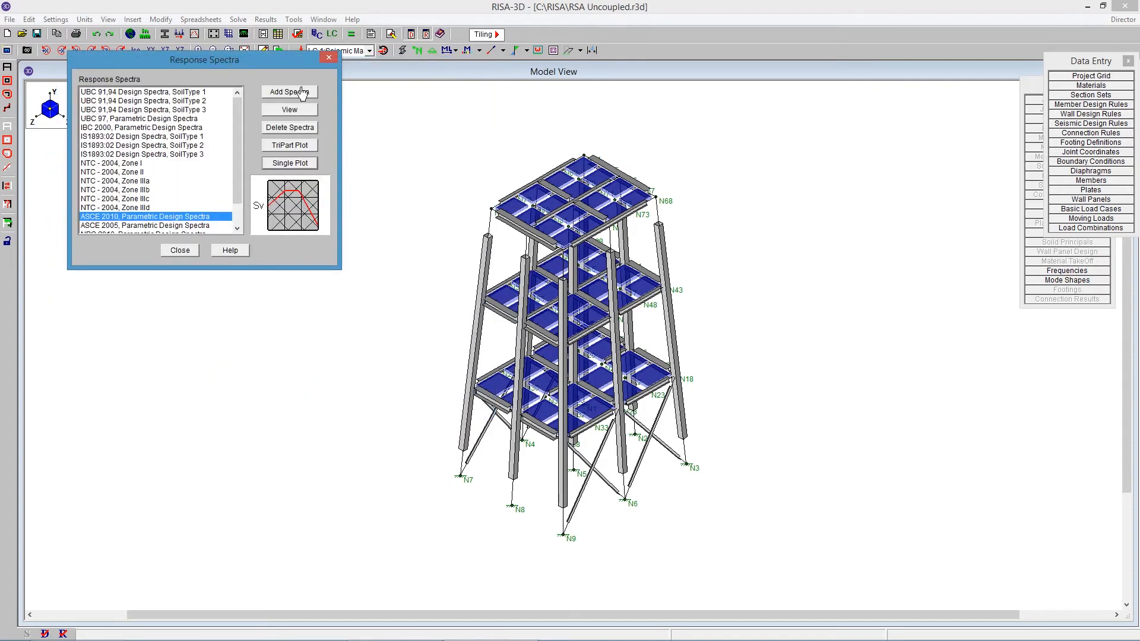
Look at the blank form for adding a custom response spectrum, cancel it, and close the spectra library.
mouse_move(240, 166)
left_mouse_down()
mouse_move(241, 185)
mouse_move(240, 105)
mouse_move(230, 165)
left_mouse_up()
left_click(289, 92)
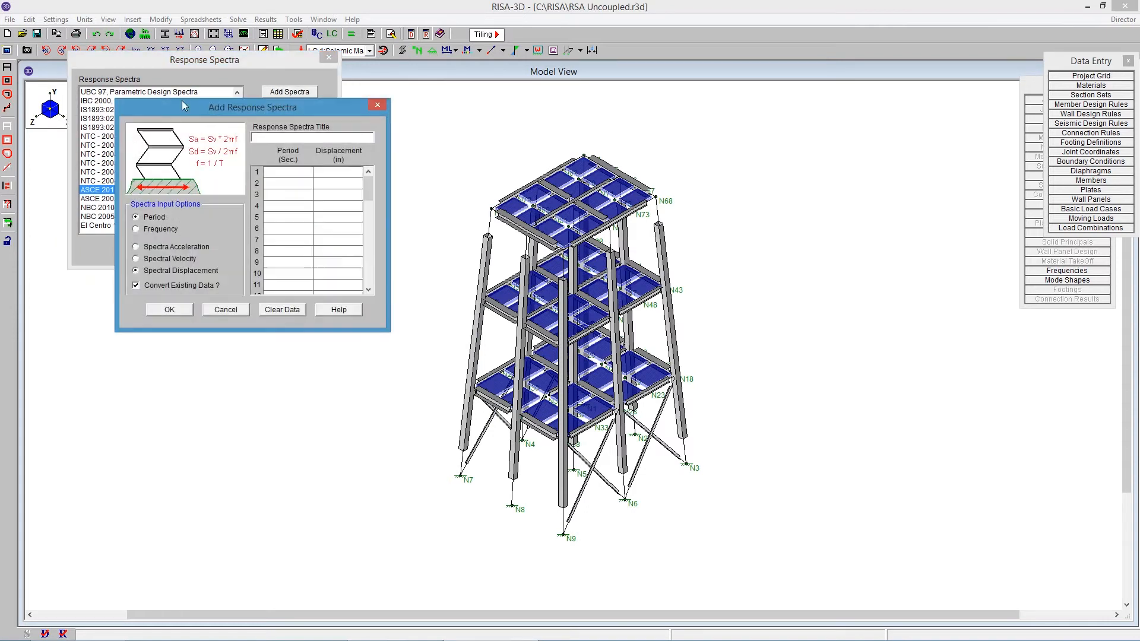
left_click(224, 310)
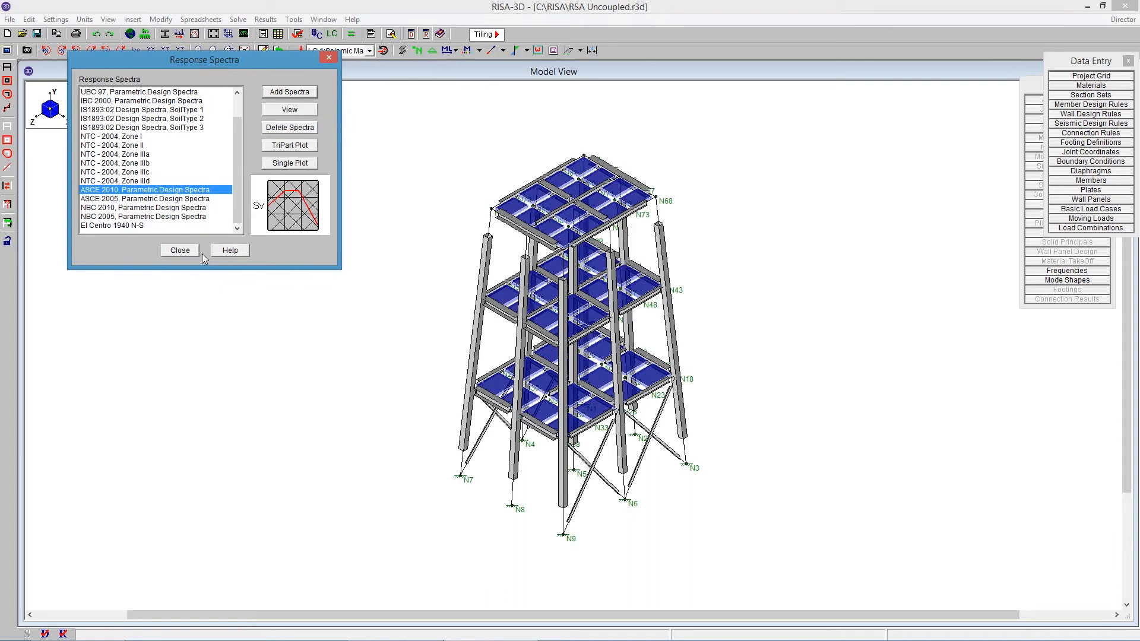
left_click(181, 250)
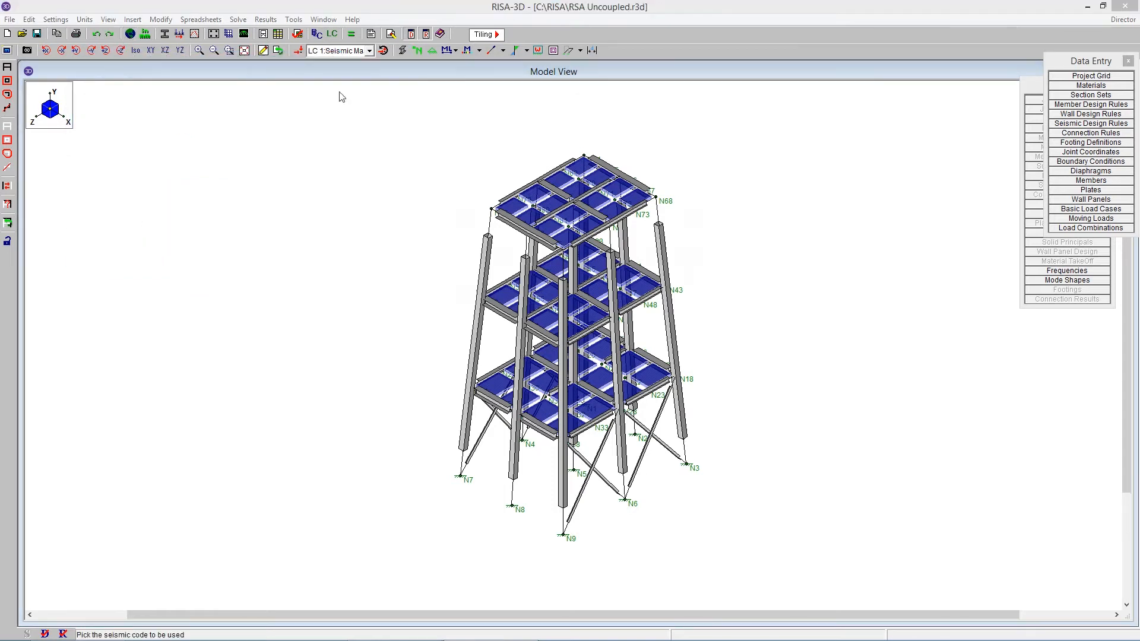
Review the ASCE 7-10 seismic load options in the global model settings, including Ct, R, S_D1, S_DS, S_1 and TL, and accept them.
left_click(599, 236)
left_click_drag(527, 202, 215, 132)
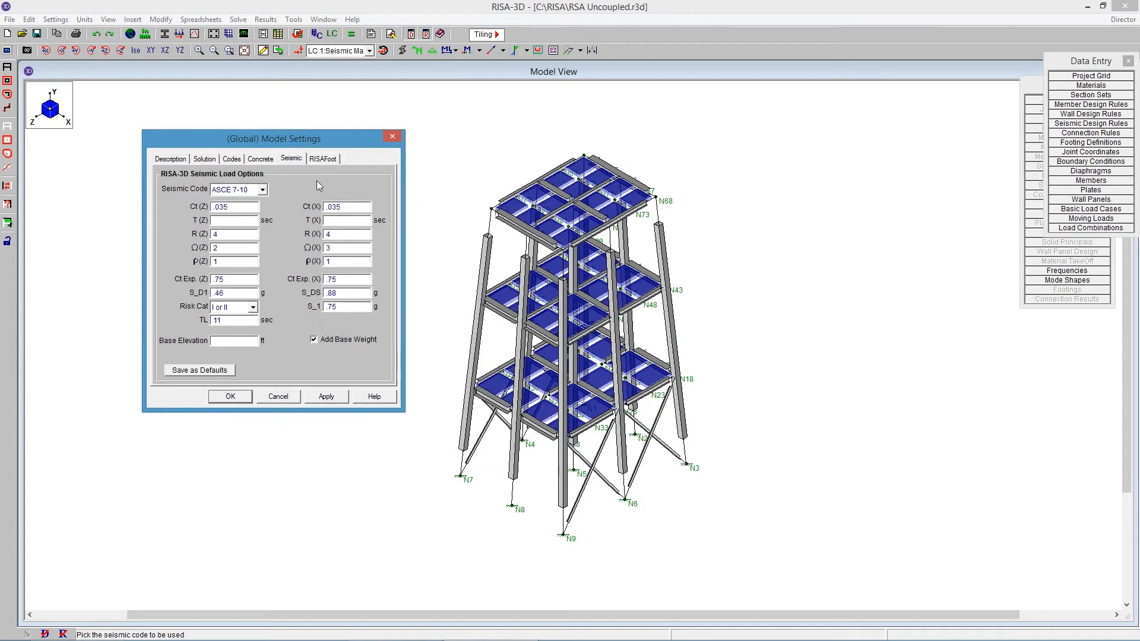
double_click(231, 207)
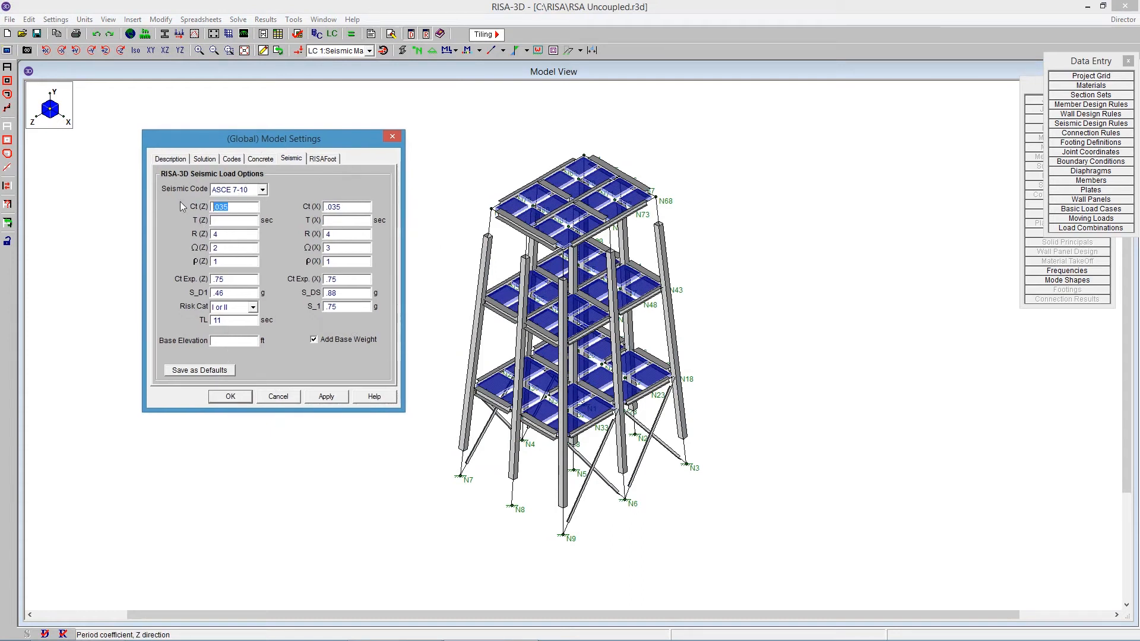
left_click(228, 235)
left_click_drag(228, 235, 194, 233)
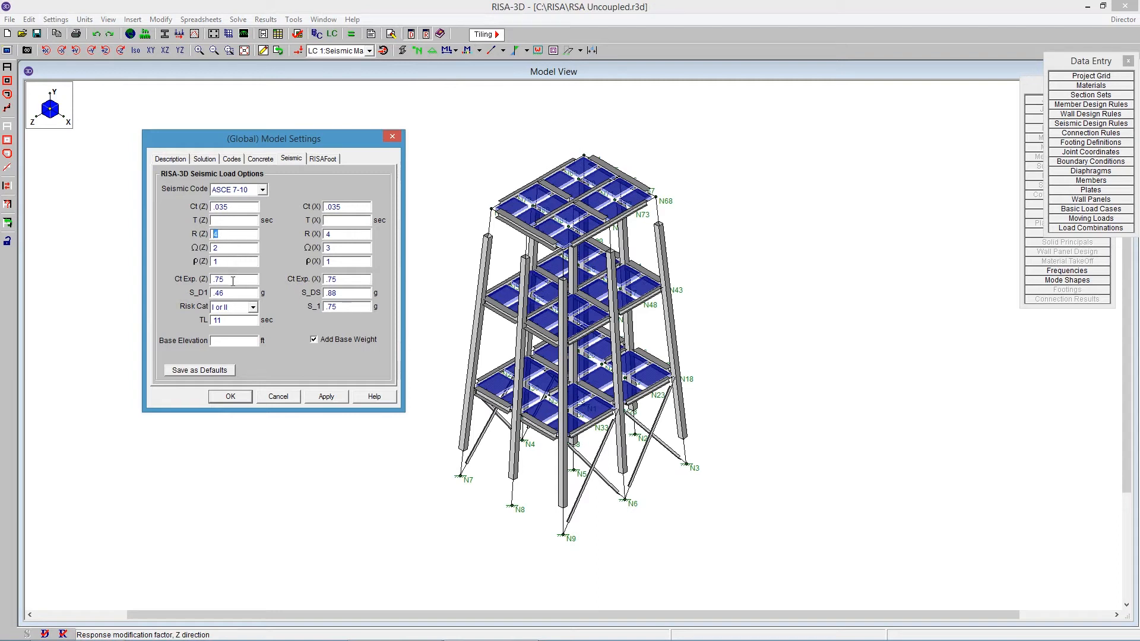
left_click_drag(231, 293, 170, 286)
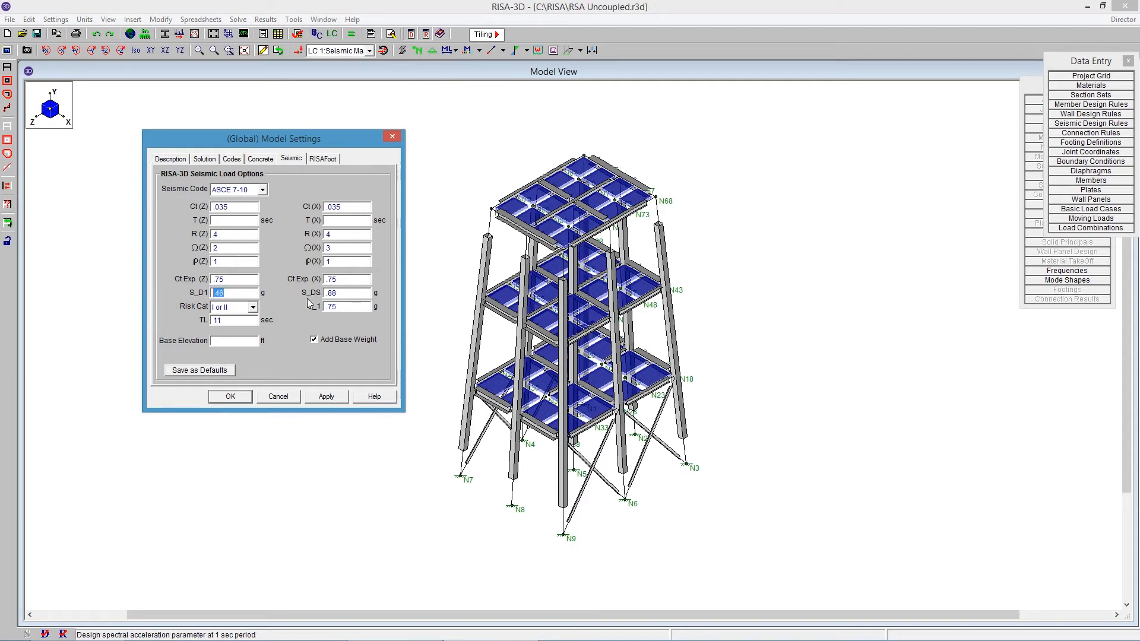
left_click_drag(353, 293, 287, 292)
left_click(352, 307)
left_click_drag(353, 307, 309, 307)
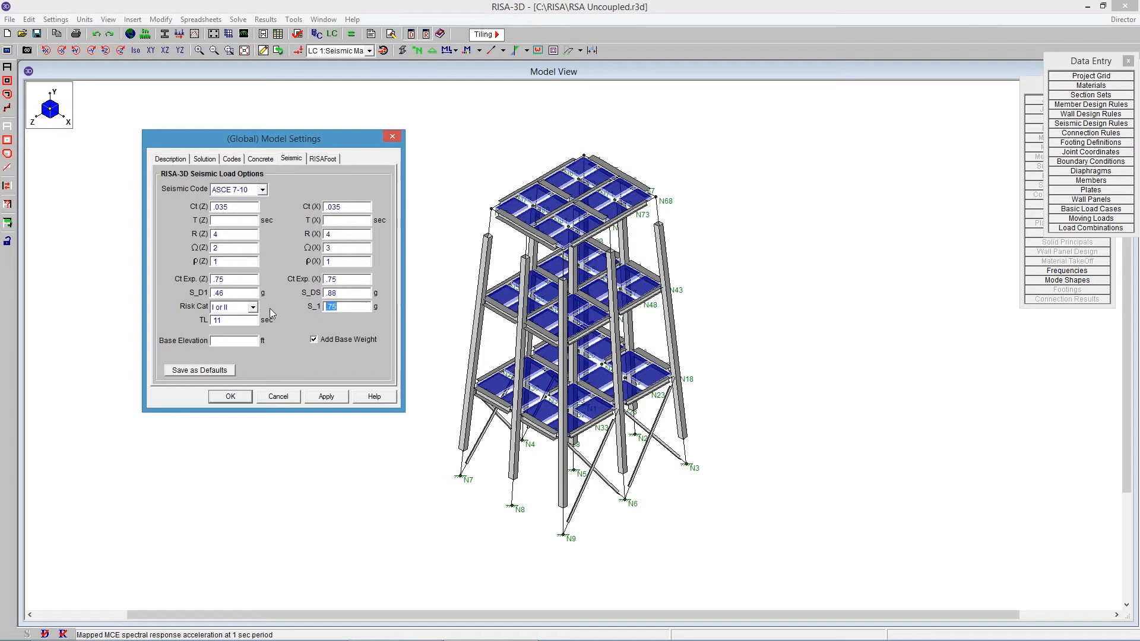
left_click_drag(233, 318, 202, 319)
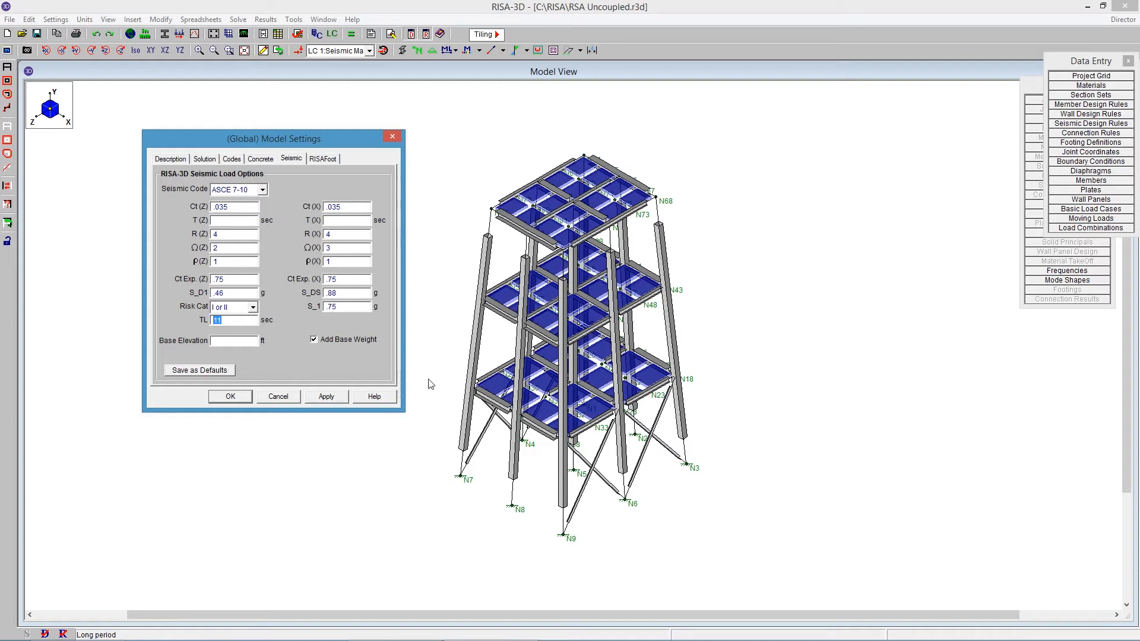
left_click(227, 398)
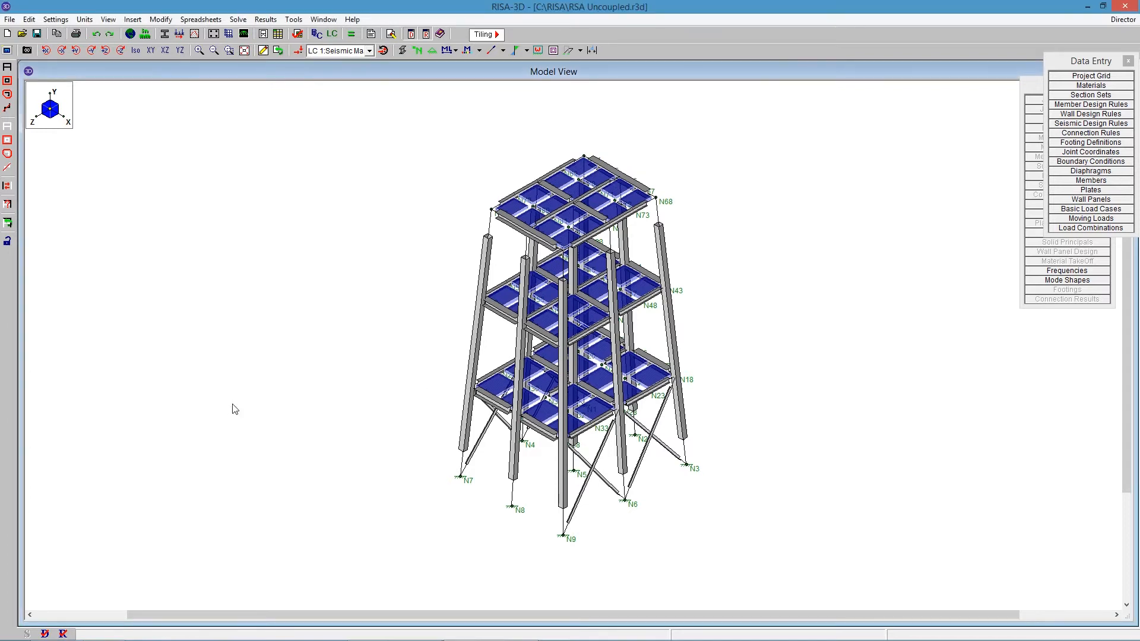
Set up a dynamics solution with the ASCE 2010 Parametric Design Spectra for the X, Y and Z direction analyses.
left_click(351, 34)
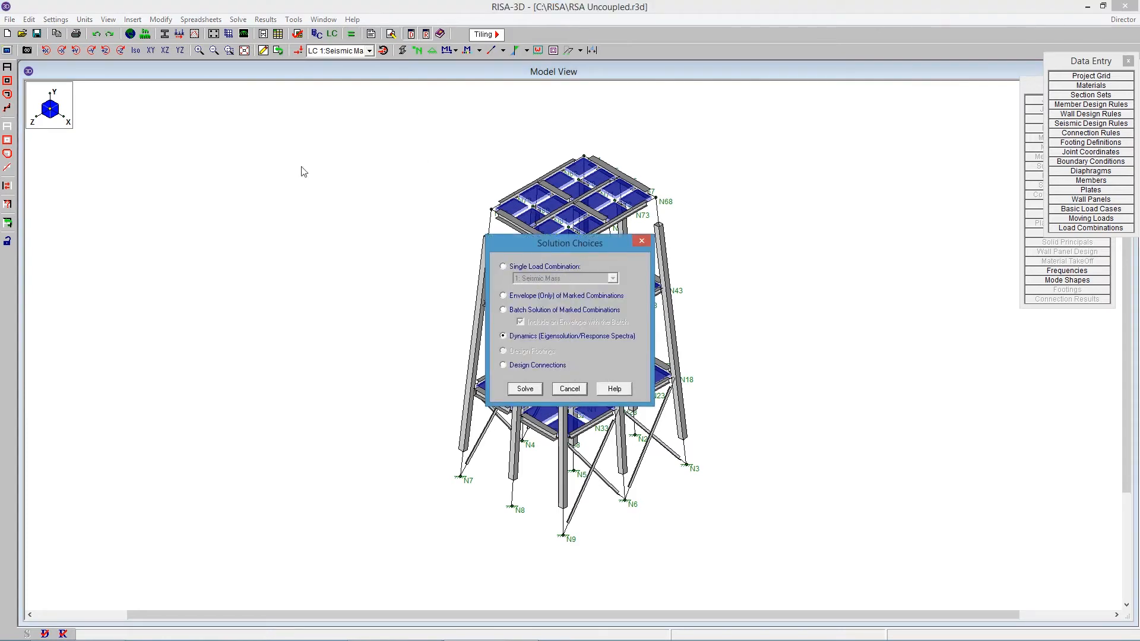
left_click(525, 389)
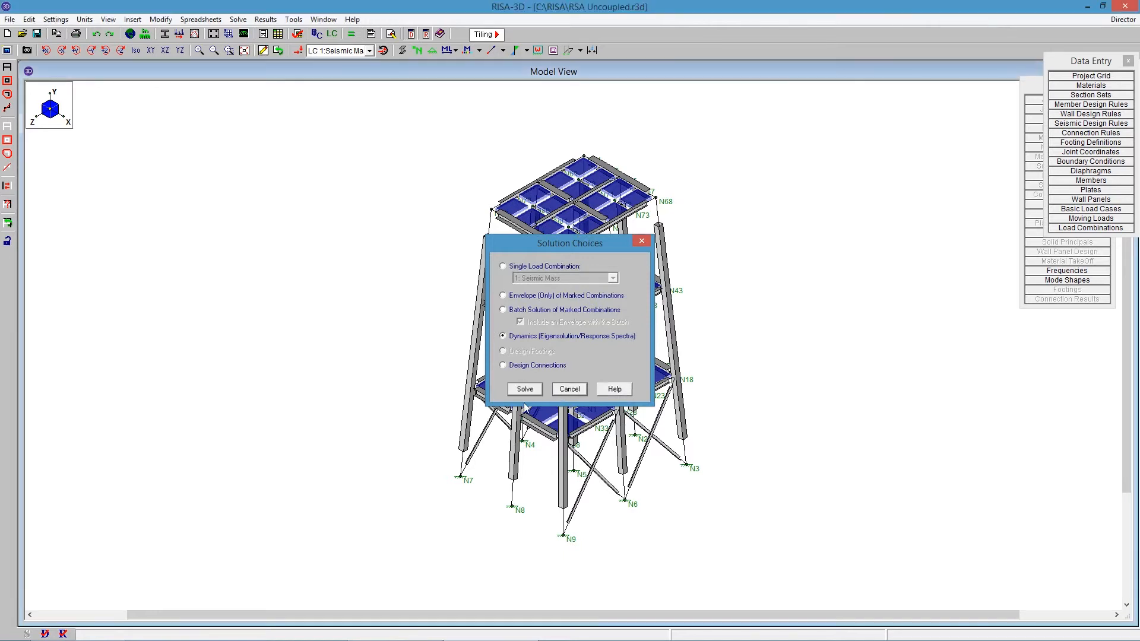
left_click_drag(573, 69, 281, 96)
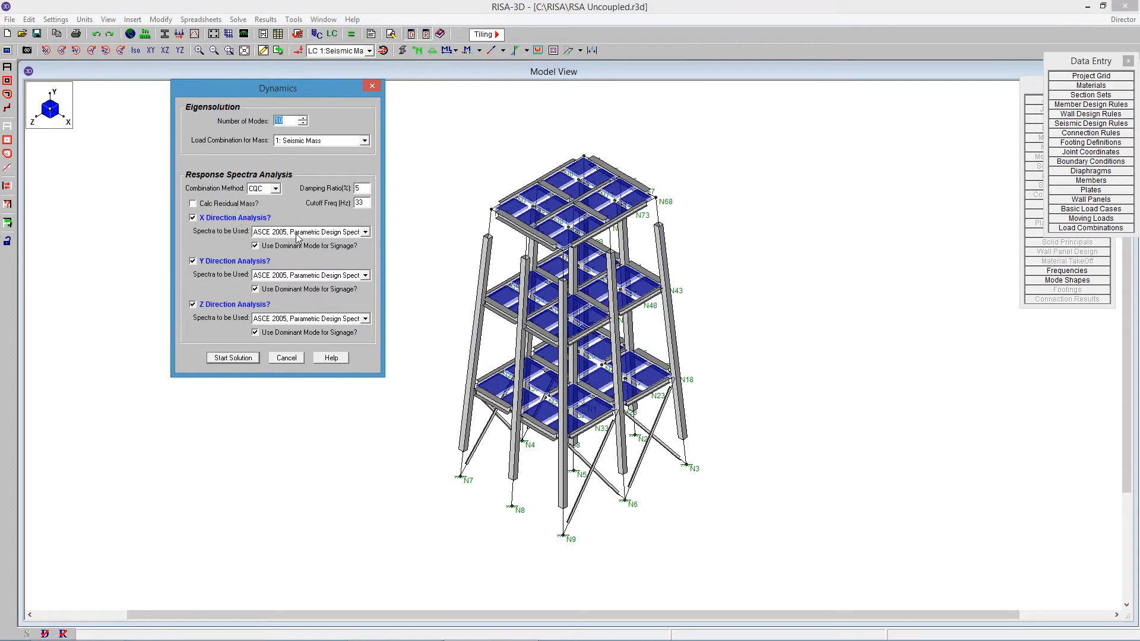
left_click(320, 234)
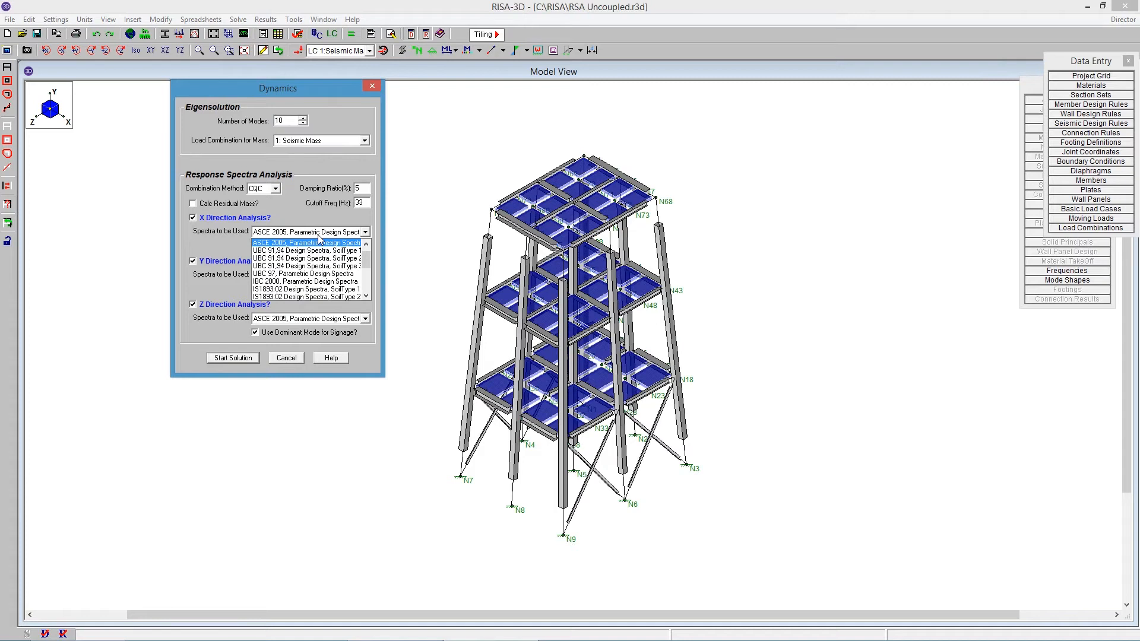
left_click(366, 244)
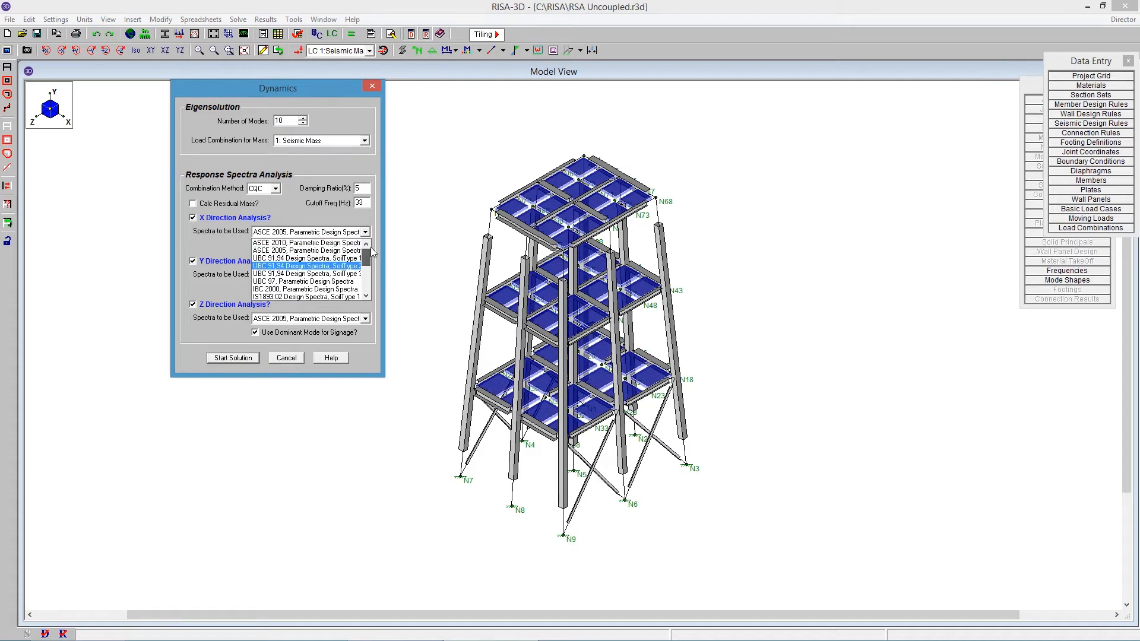
left_click(308, 243)
left_click(312, 277)
scroll(304, 288, "up", 1)
left_click(303, 286)
left_click(289, 320)
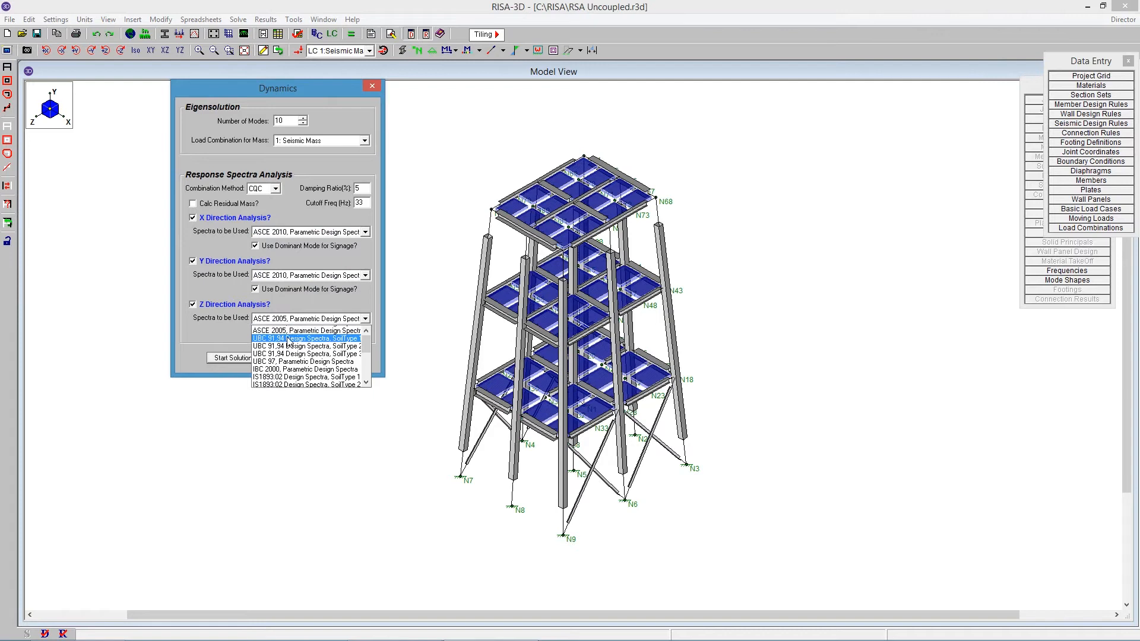
left_click(300, 336)
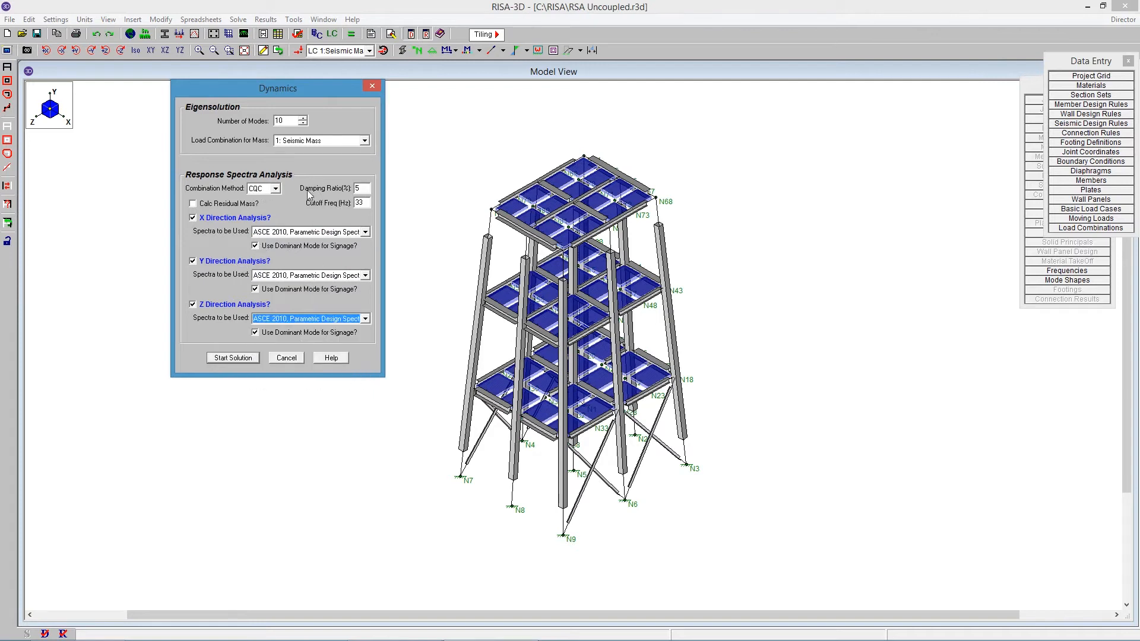
Check the available combination methods, keep CQC, and run the response spectra analysis re-using the existing eigensolution.
left_click(270, 189)
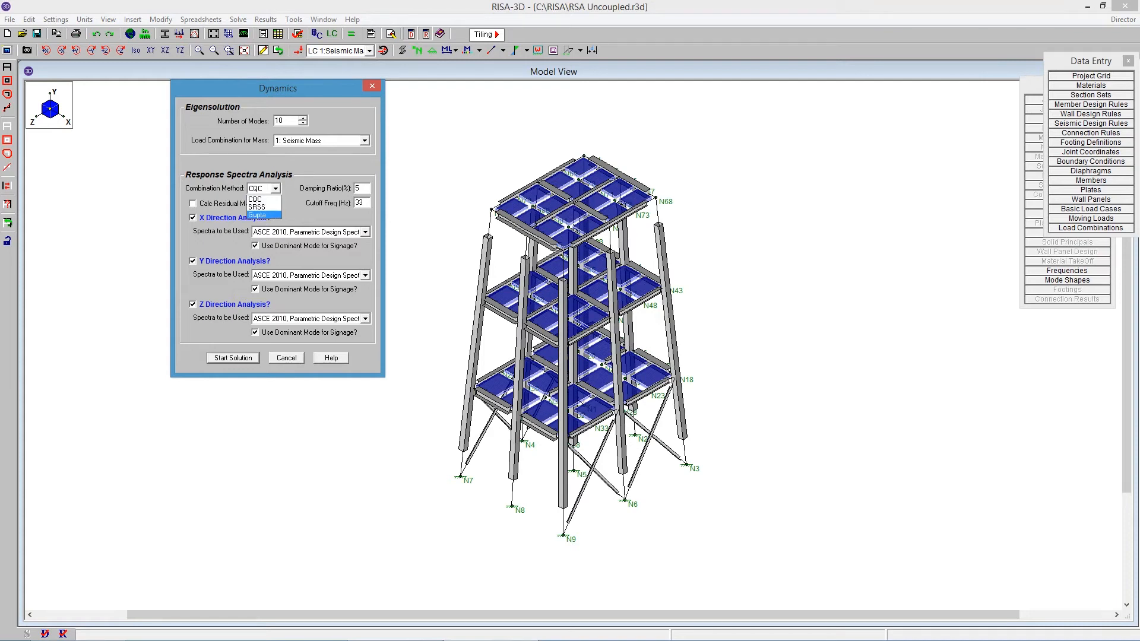
left_click(504, 600)
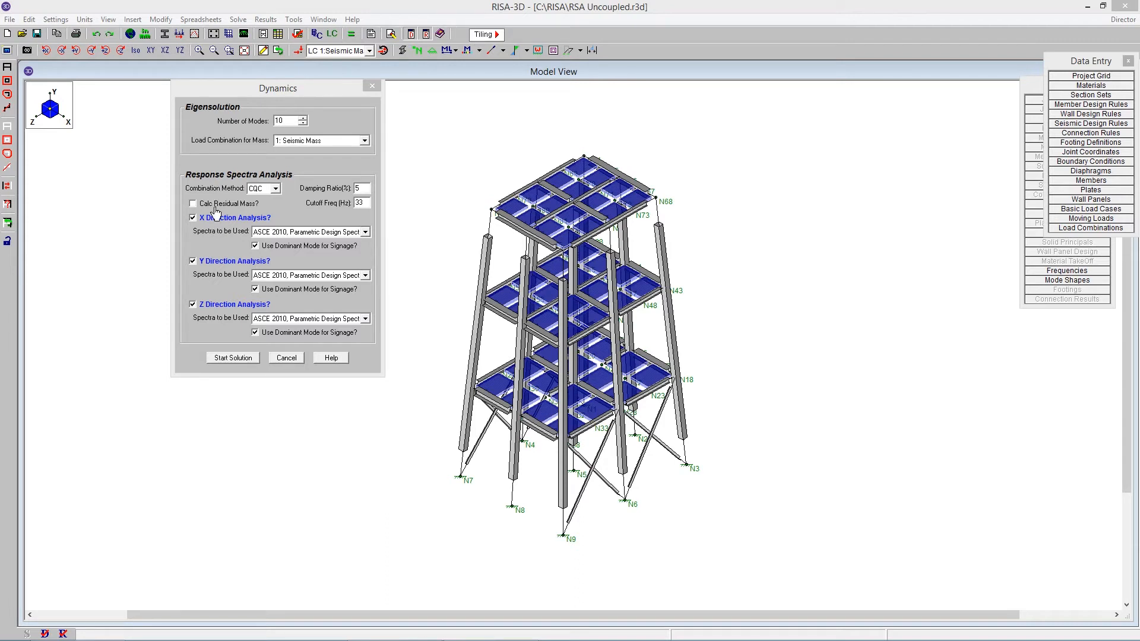
left_click(236, 361)
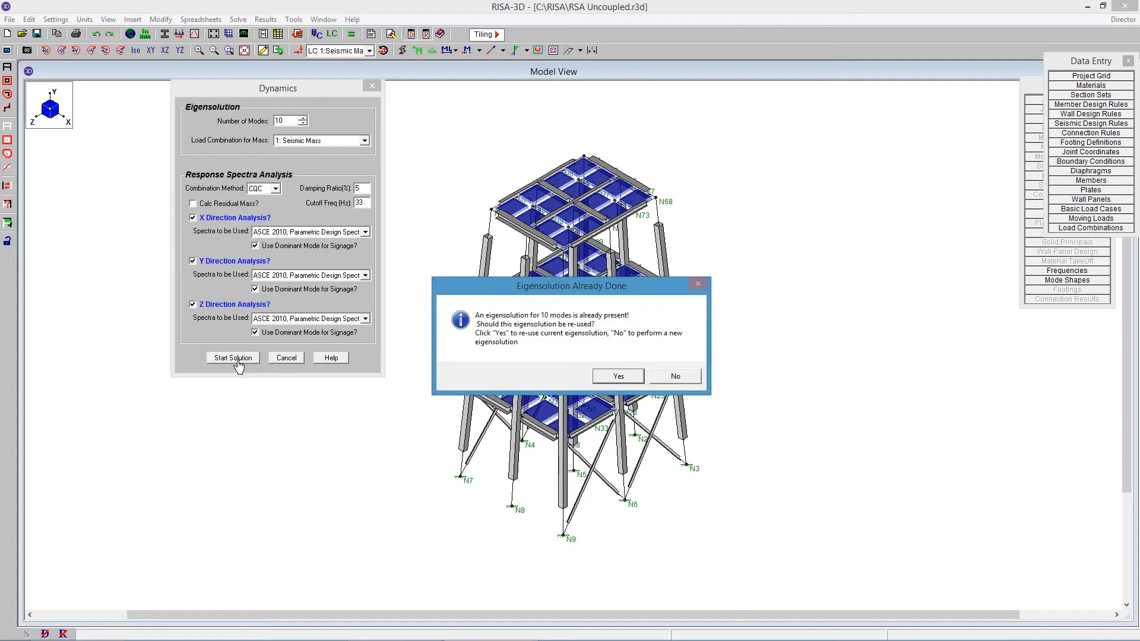
left_click(617, 376)
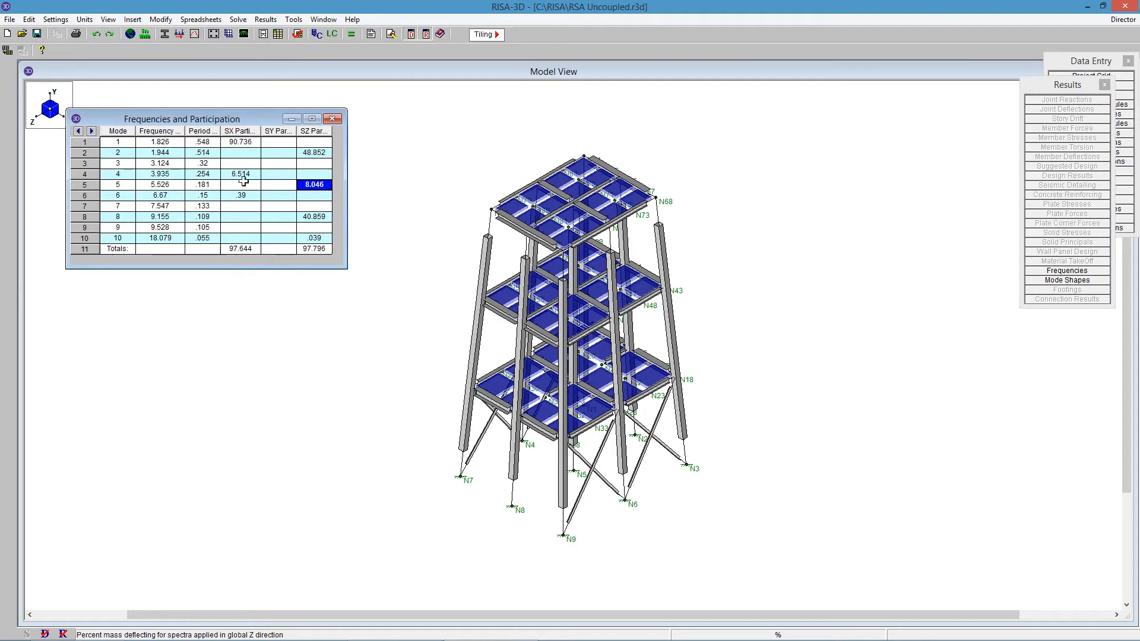
Check mode 1's SX participation and arrange the participation table, results list and data entry list clear of each other.
left_click(239, 142)
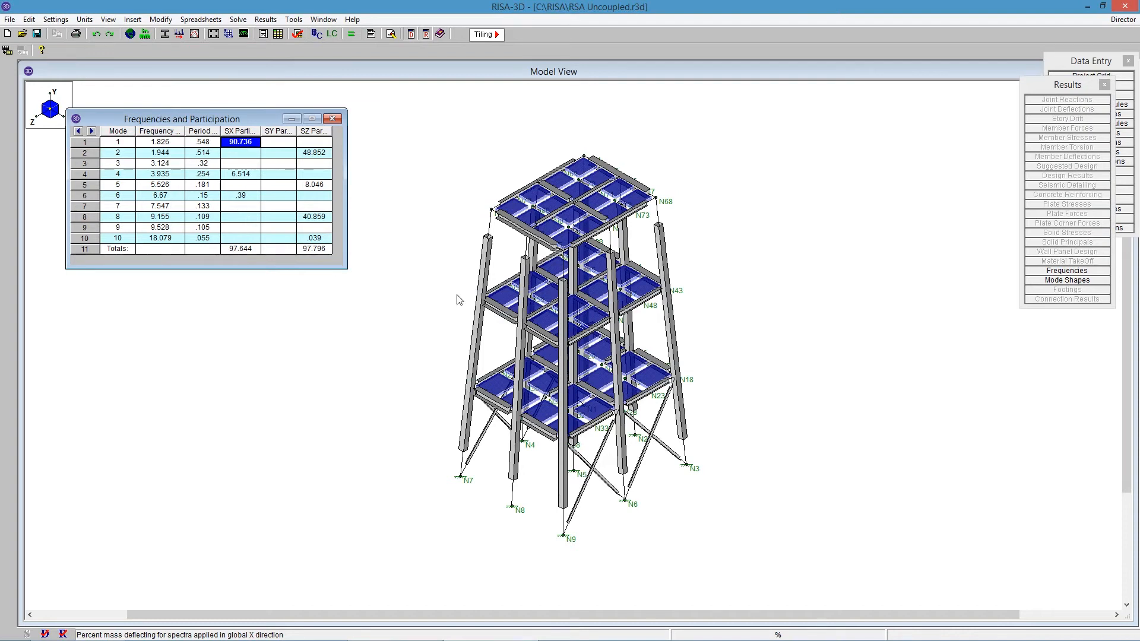
left_click_drag(235, 123, 305, 139)
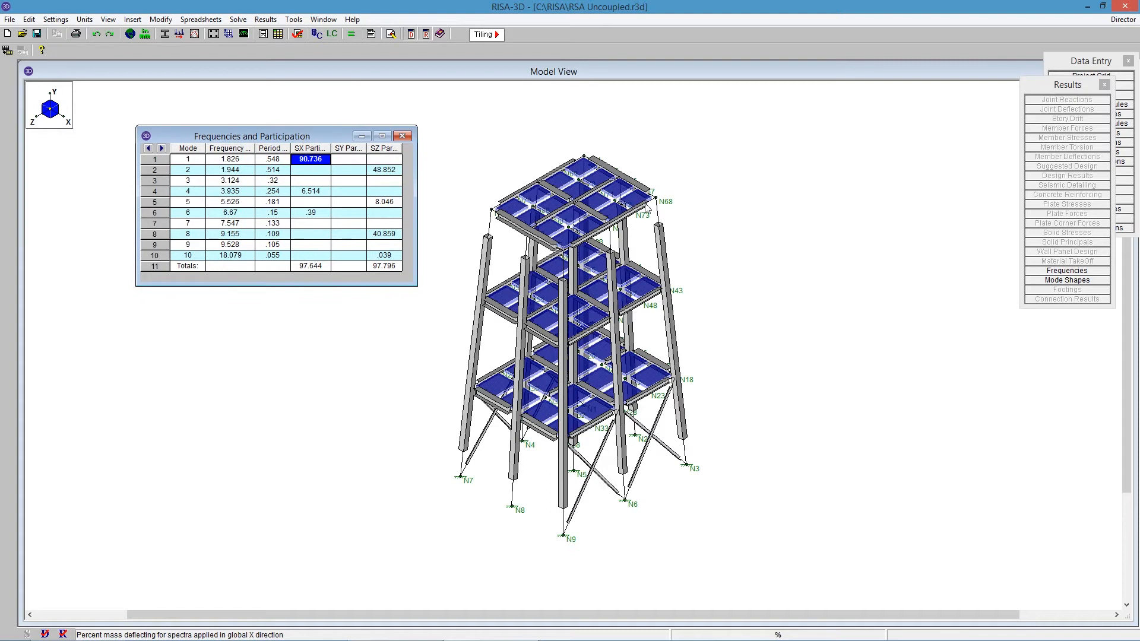
left_click_drag(1044, 84, 967, 67)
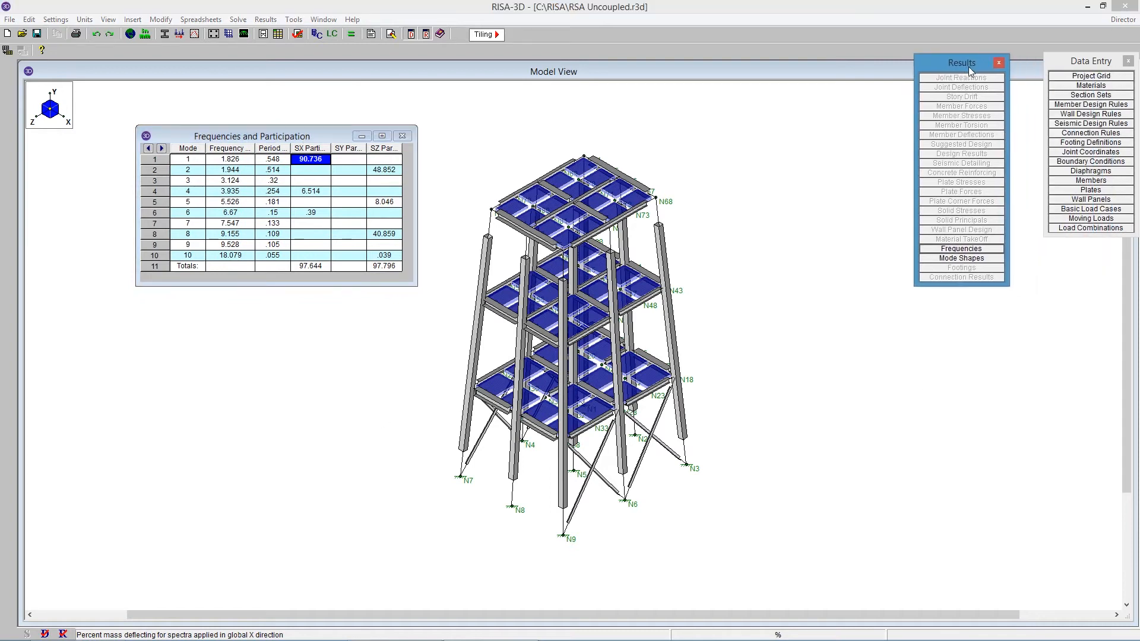
left_click_drag(1080, 60, 1051, 62)
Open the load combinations, inspect the X-direction spectra combination, and delete the three spectra combinations, keeping only Seismic Mass.
left_click(1062, 230)
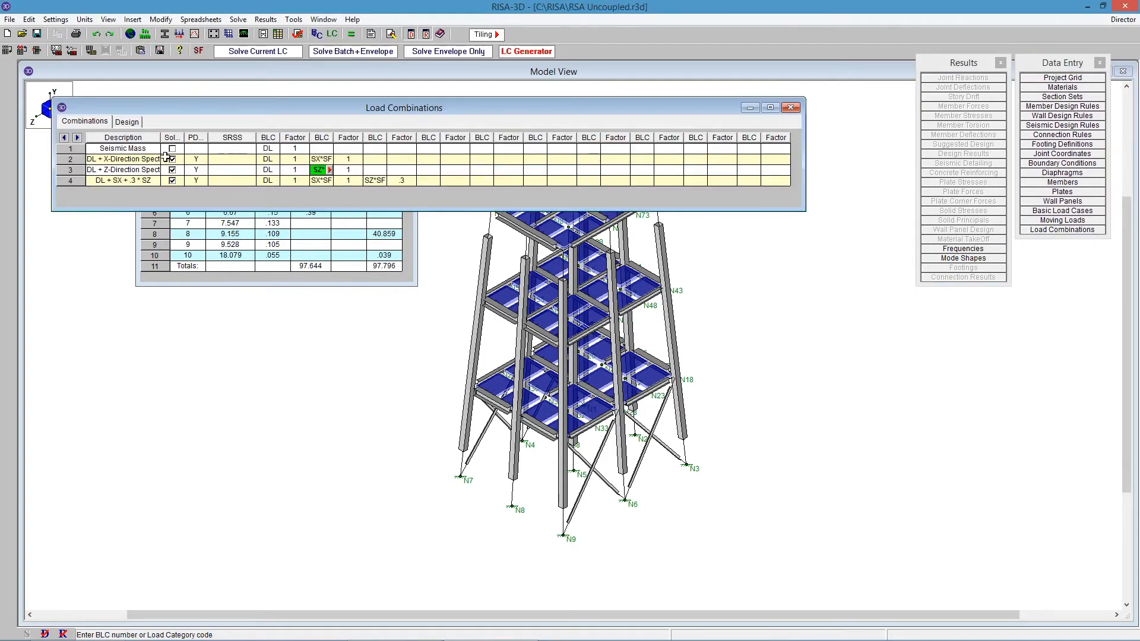
left_click(140, 159)
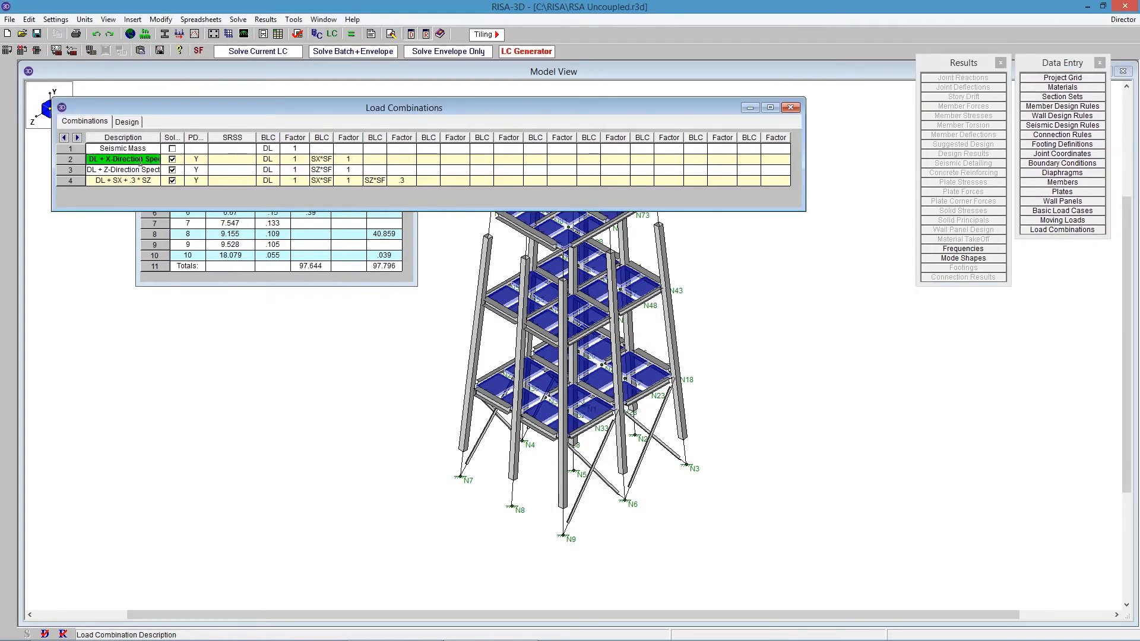
left_click(321, 159)
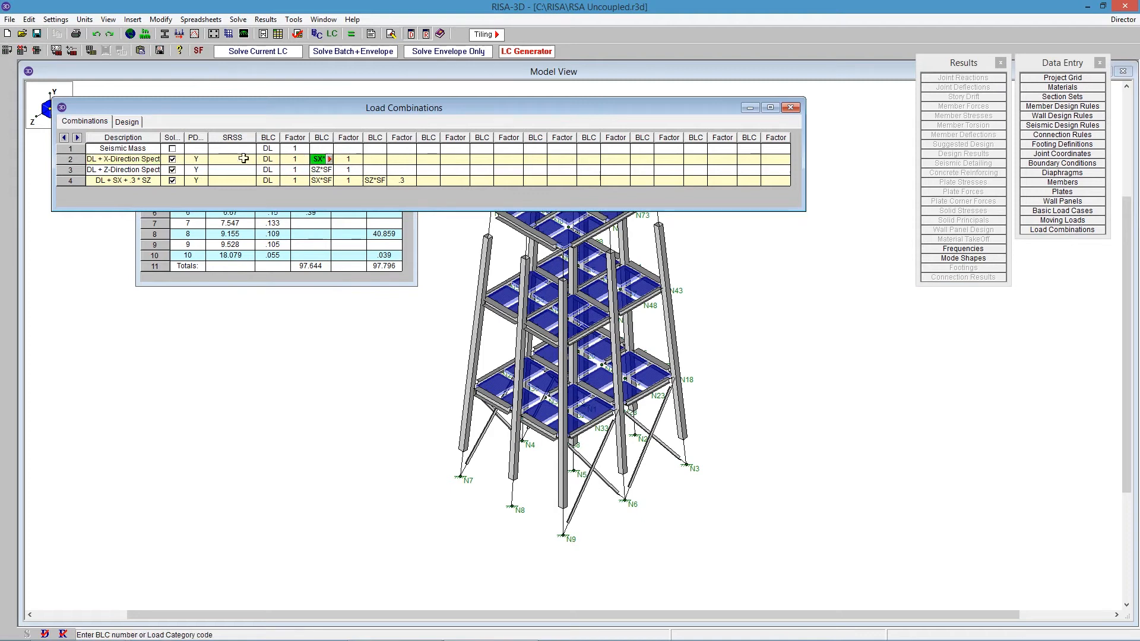
left_click_drag(72, 159, 78, 181)
right_click(167, 160)
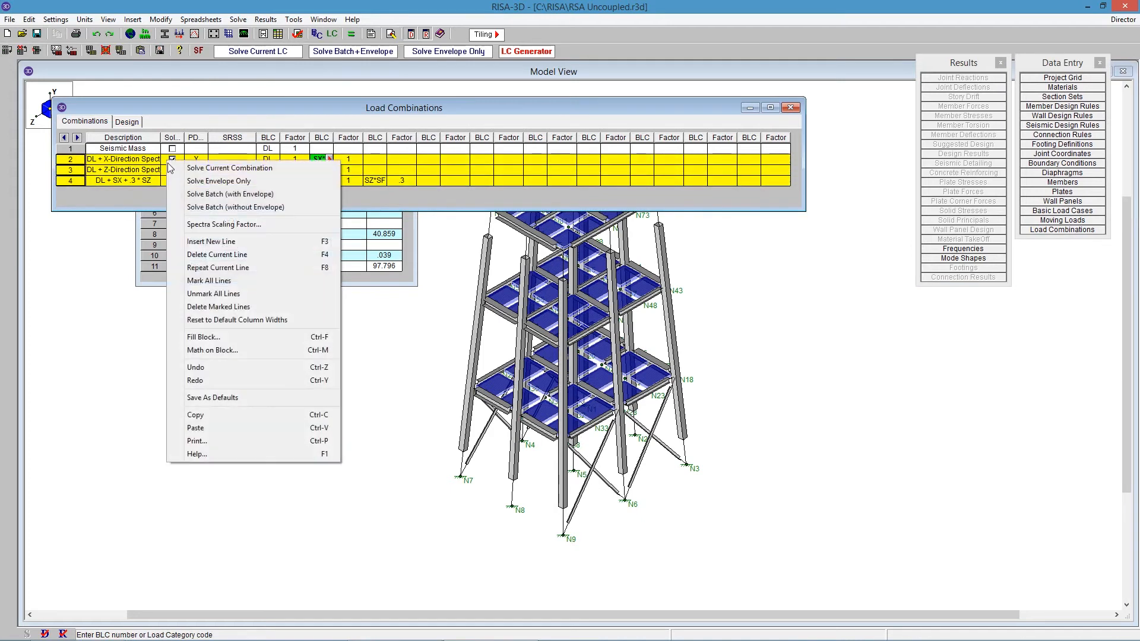
left_click(232, 307)
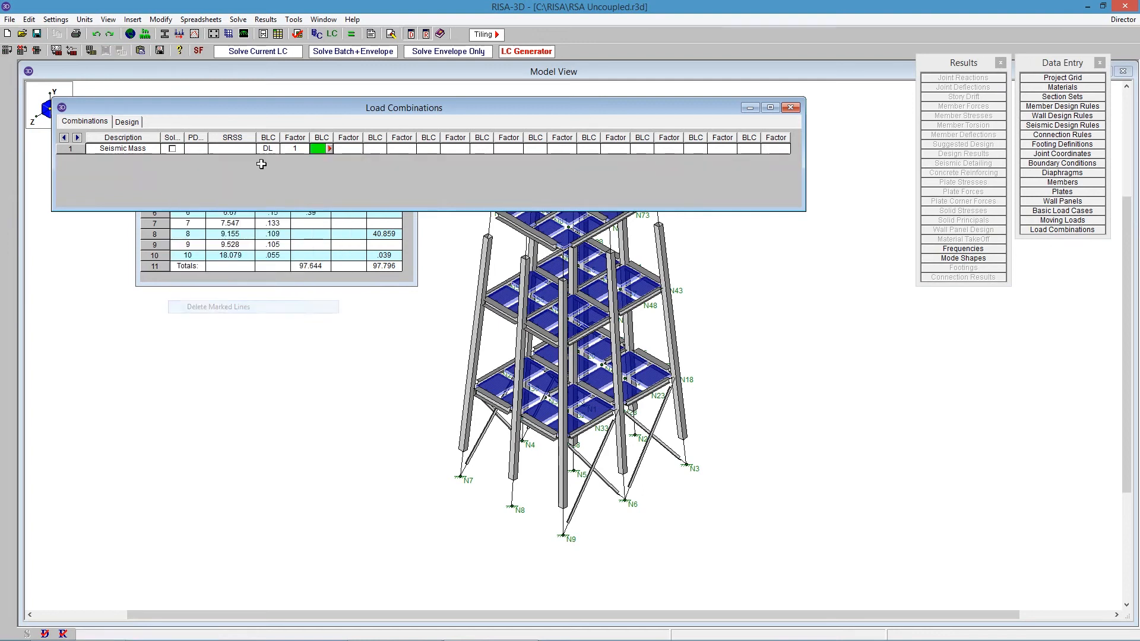
Open the spectra scaling factor settings and calculate the static base shear from the Seismic Mass combination and the unscaled base shear.
left_click_drag(208, 97, 194, 80)
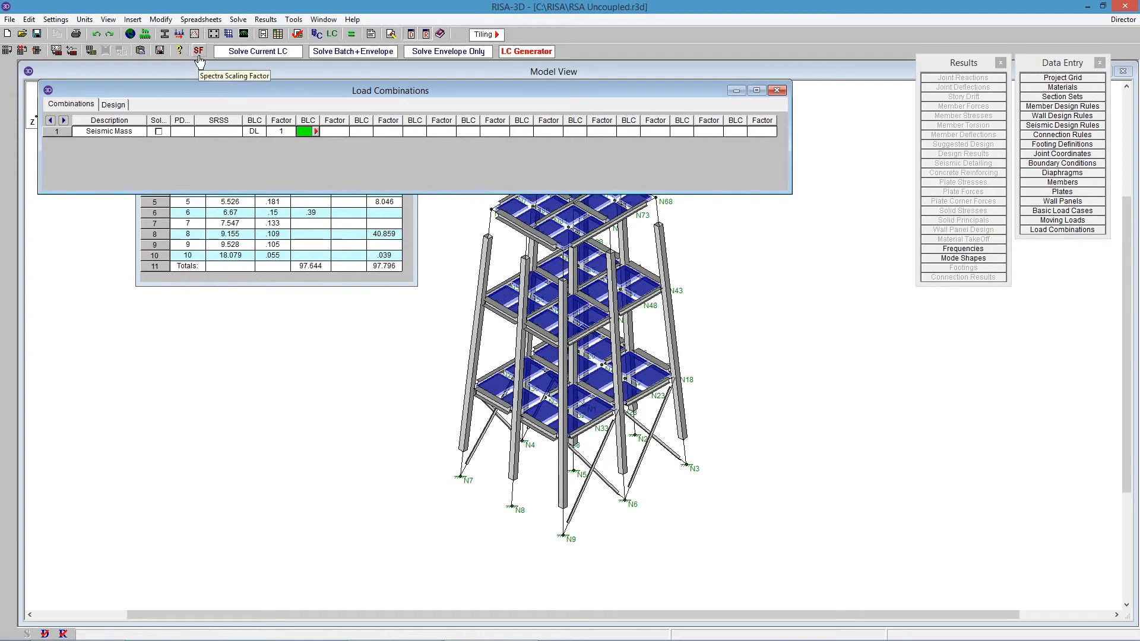
left_click(199, 53)
left_click_drag(218, 71, 225, 110)
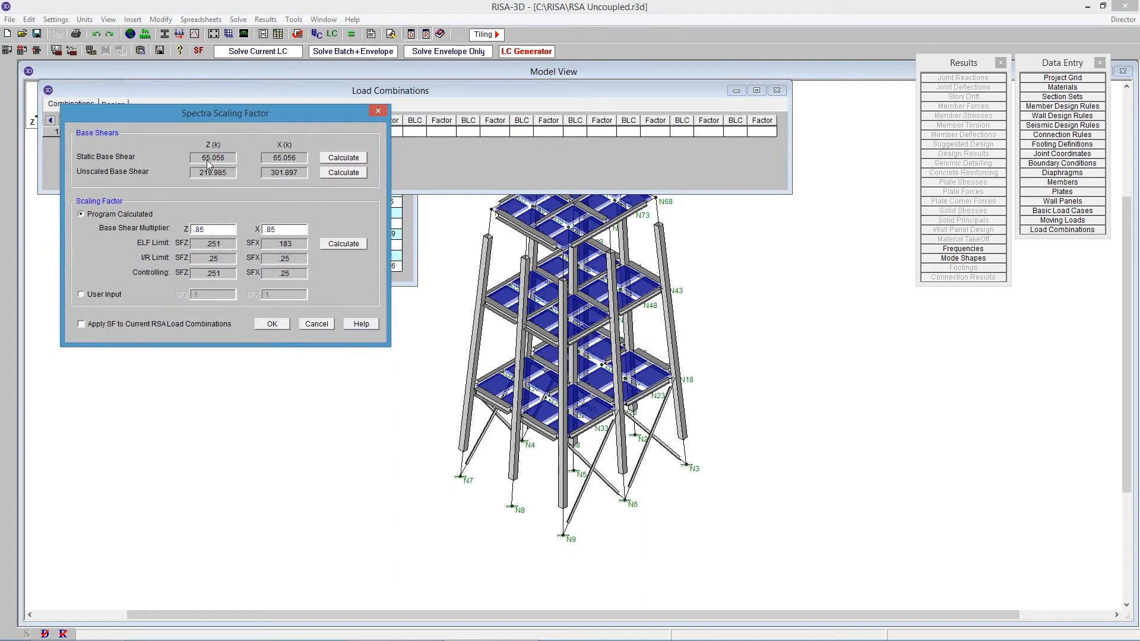
left_click(334, 159)
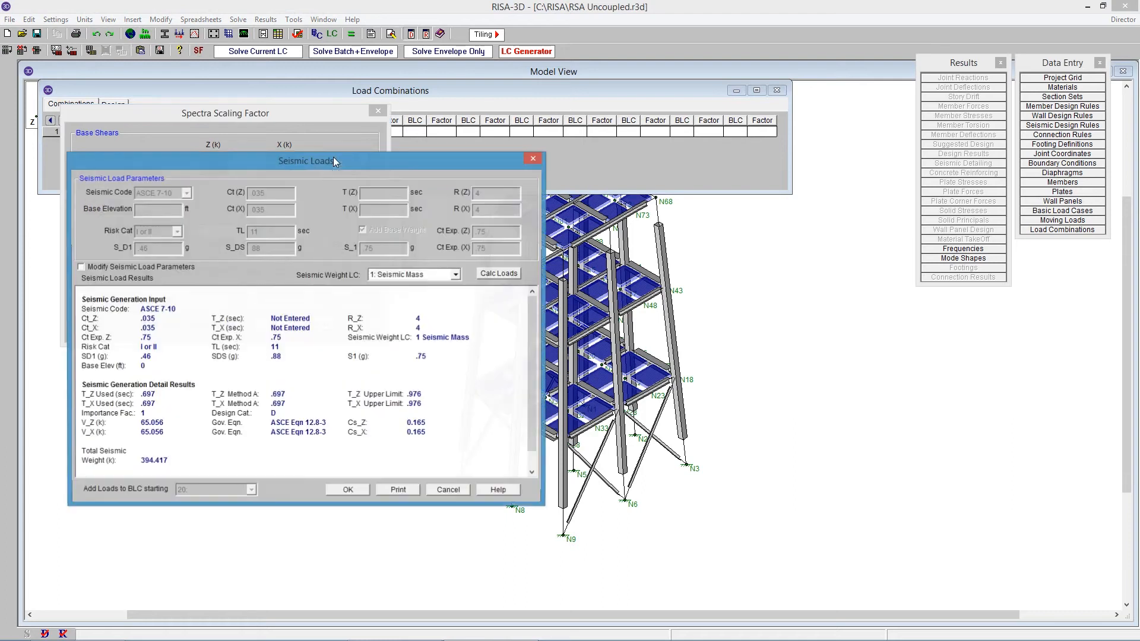
left_click_drag(318, 162, 526, 116)
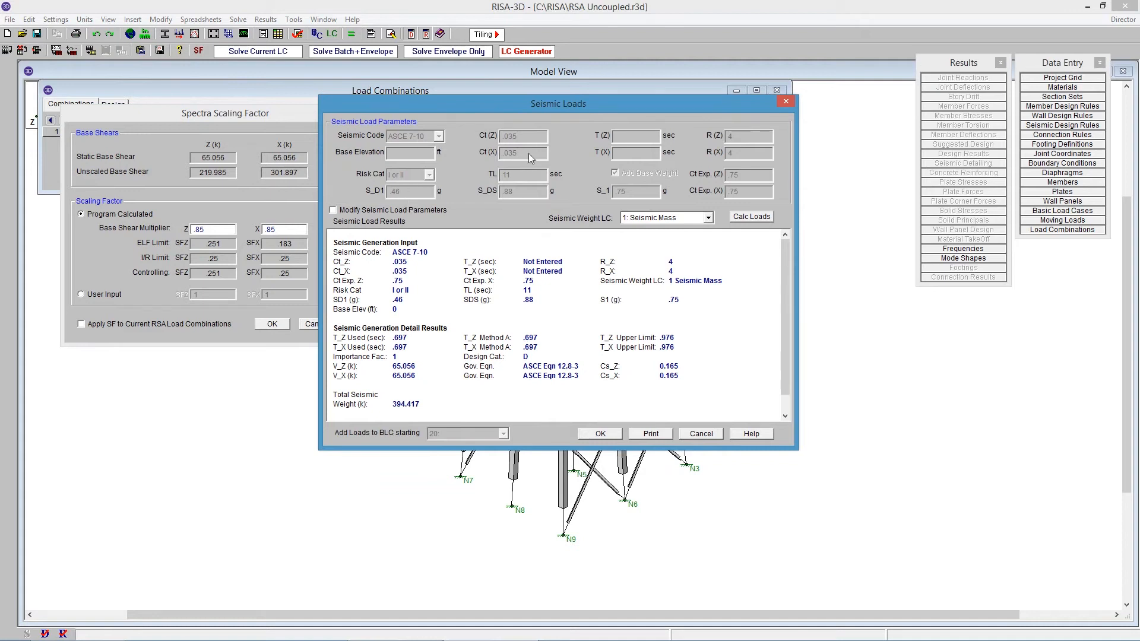
left_click(768, 218)
left_click(600, 434)
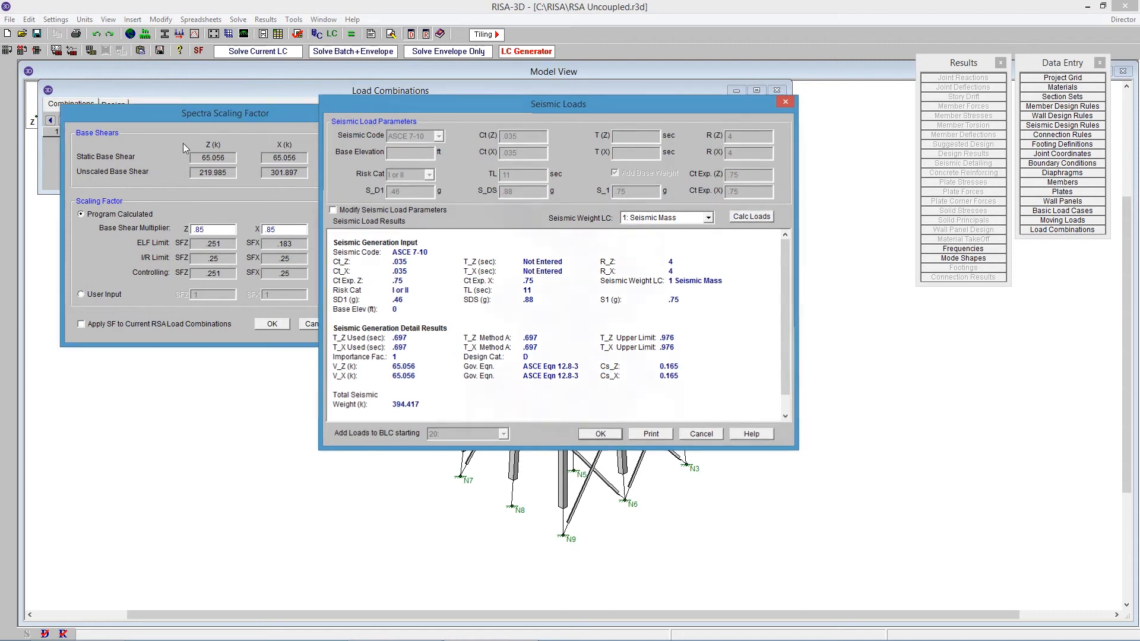
left_click(343, 172)
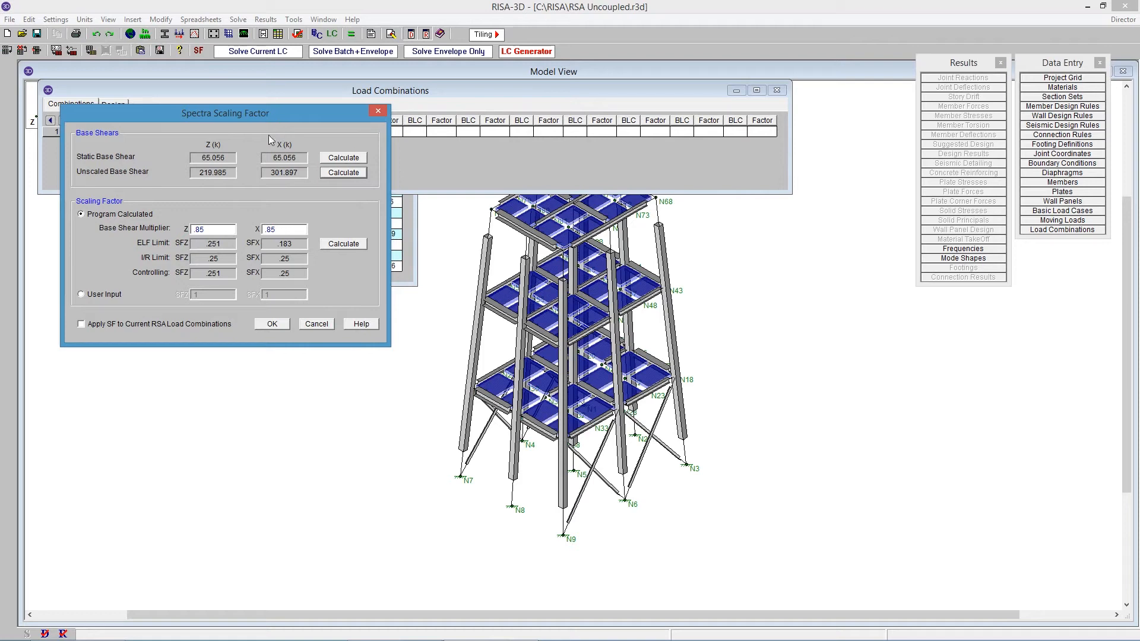
Read the help on RSA scaling factors, focusing on the Base Shear Multiplier and its ASCE 7-10 section reference.
left_click(201, 229)
left_click(362, 324)
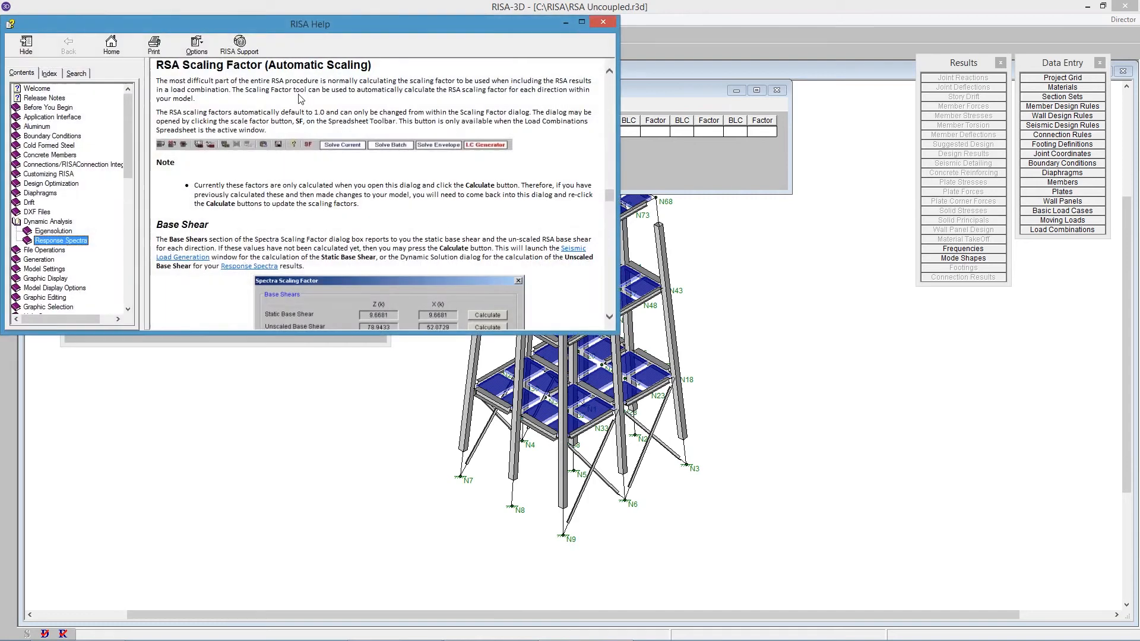
left_click_drag(304, 23, 719, 54)
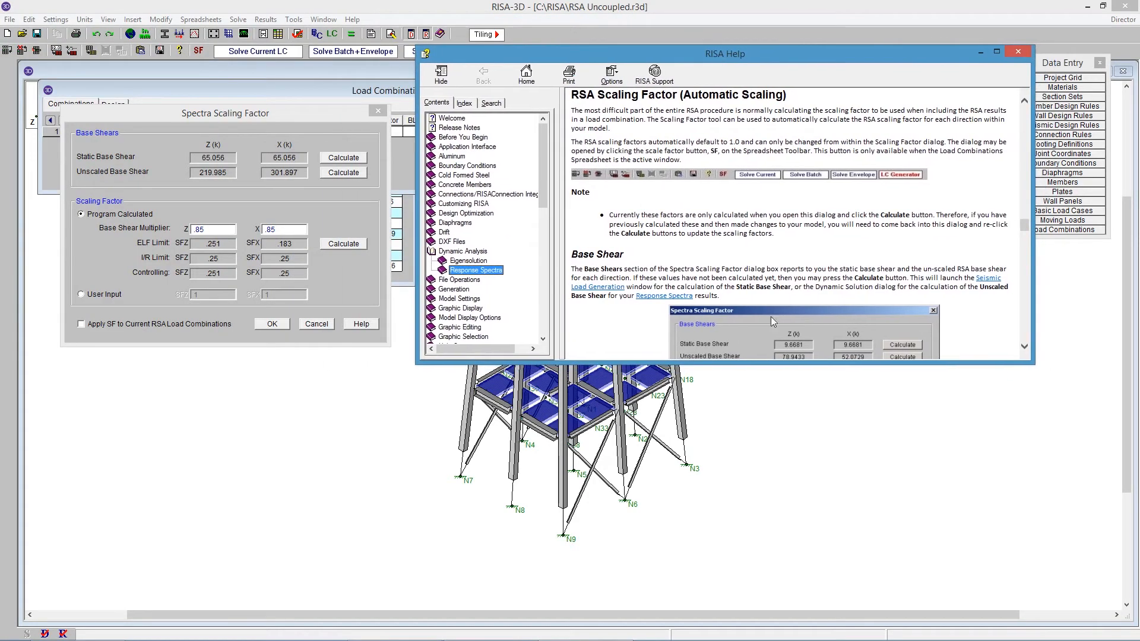
left_click_drag(763, 363, 764, 491)
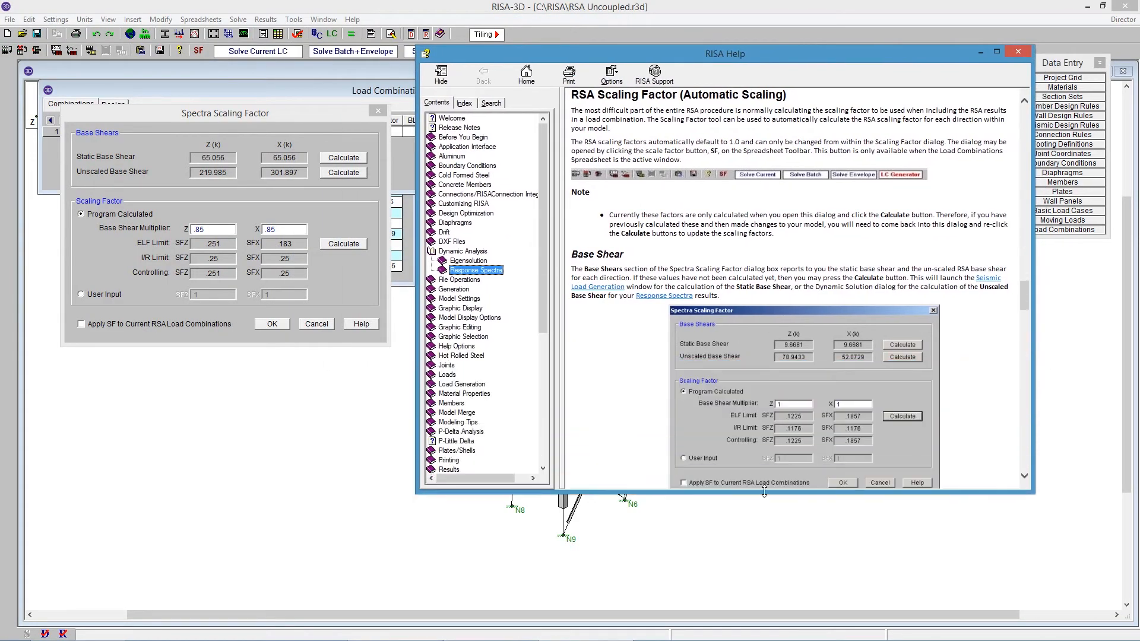
left_click_drag(1024, 290, 1017, 324)
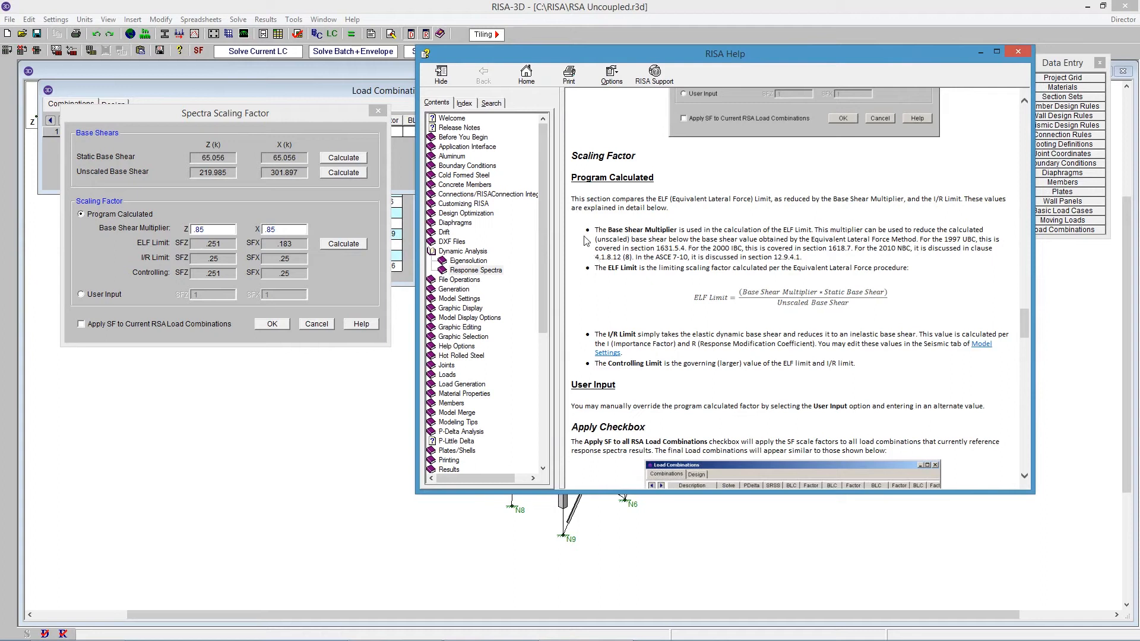
left_click_drag(644, 234, 677, 230)
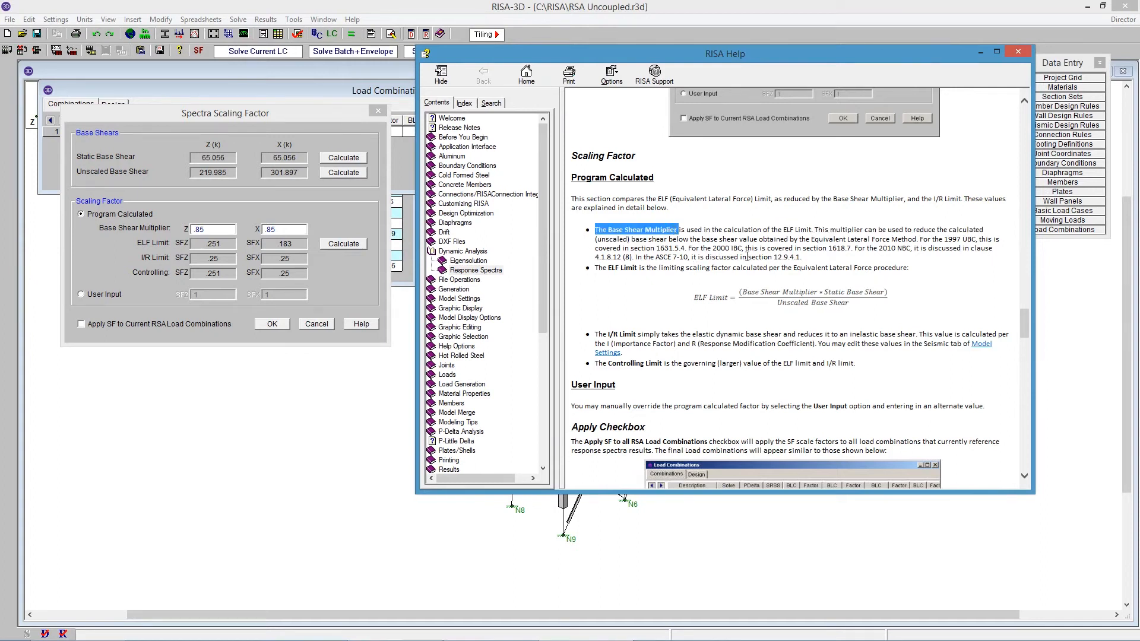
left_click_drag(655, 259, 808, 259)
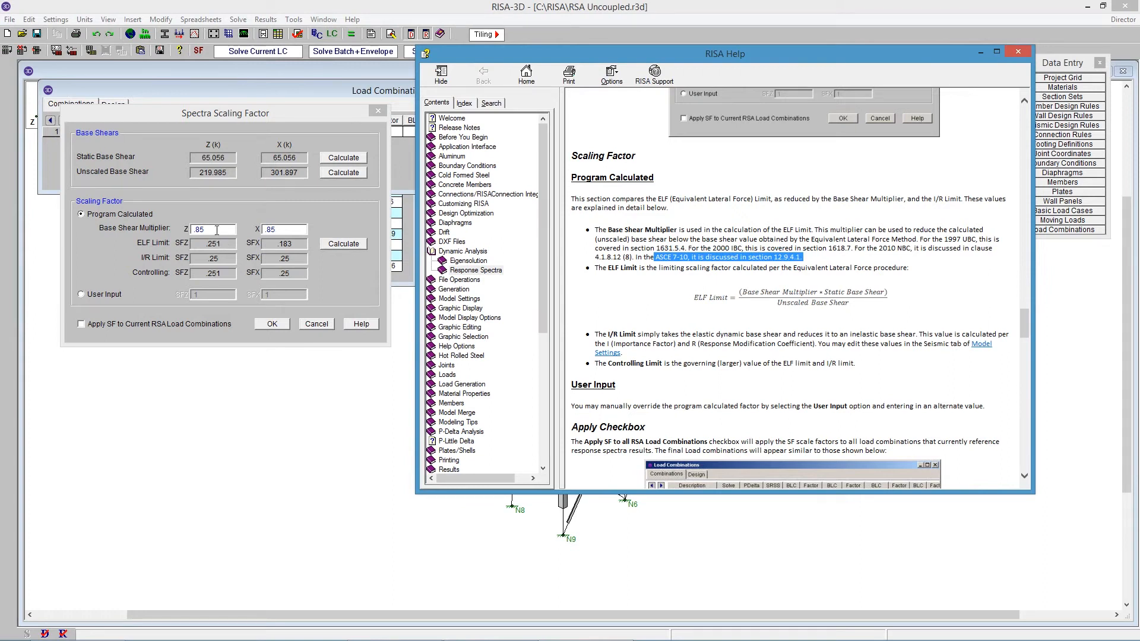
Compare the base shear multiplier with the help's ELF Limit definition, and look at the User Input scaling option before returning to Program Calculated.
left_click_drag(216, 230, 183, 228)
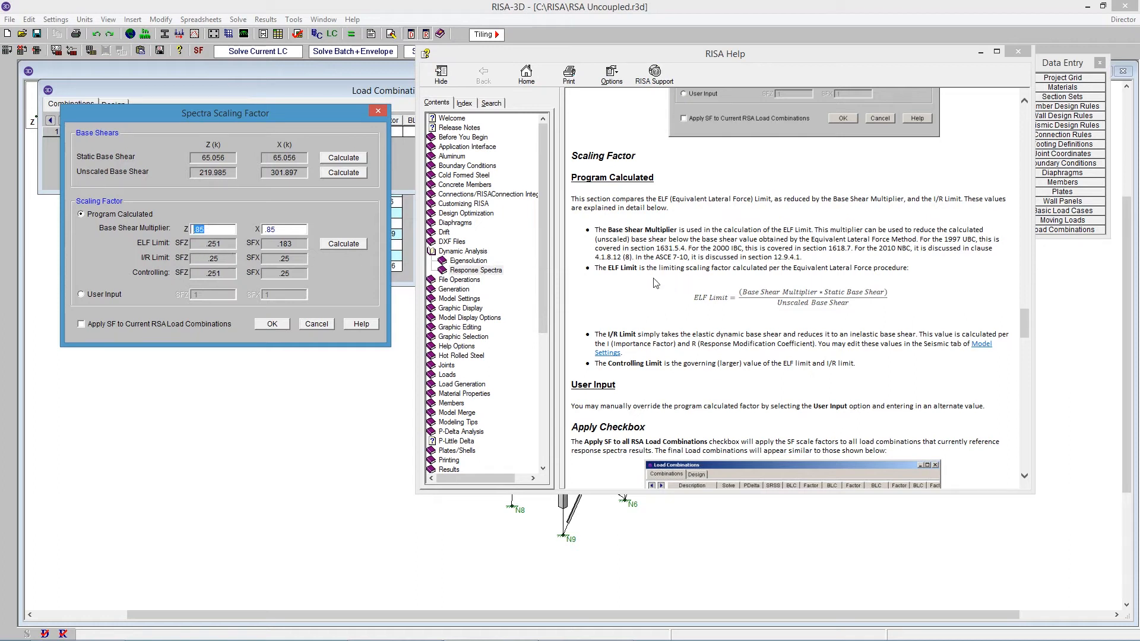
left_click_drag(781, 268, 853, 268)
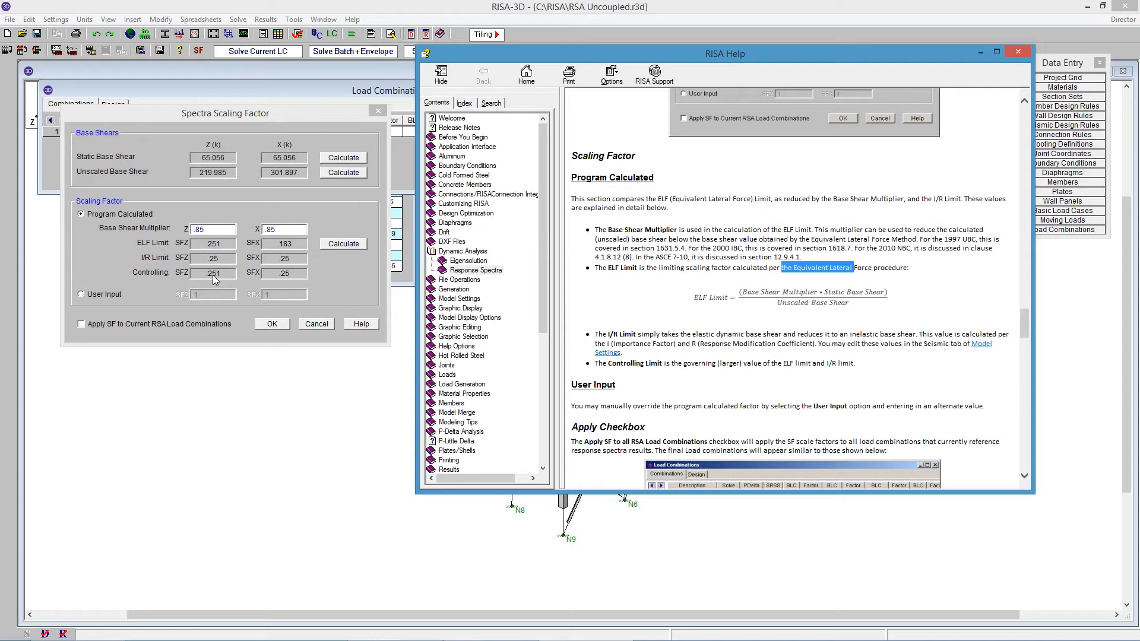
left_click(101, 295)
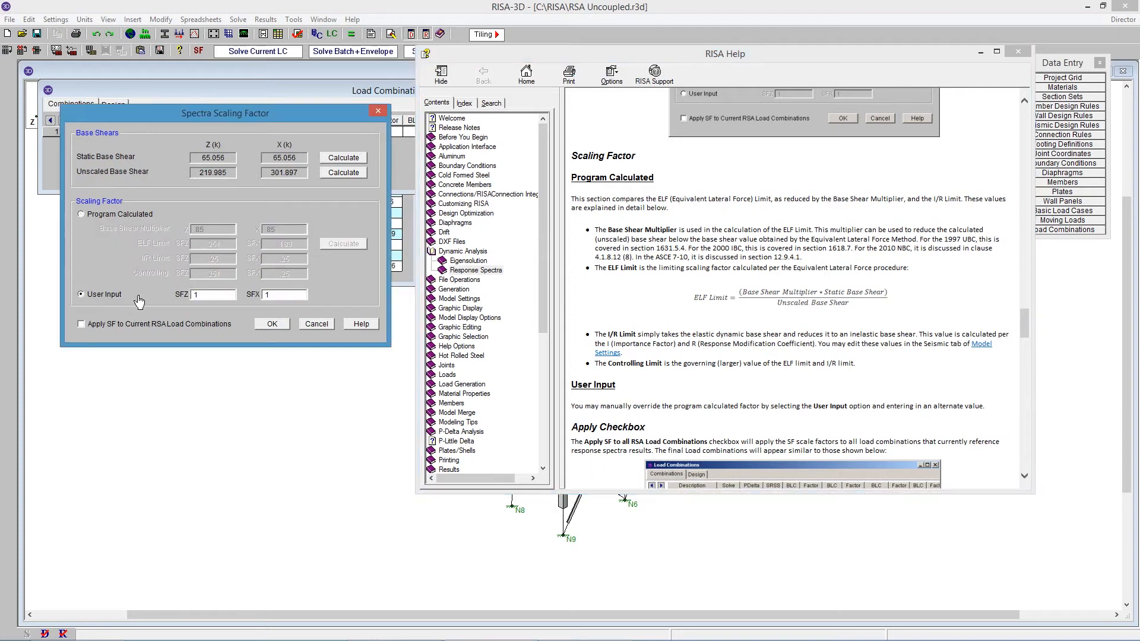
left_click(119, 216)
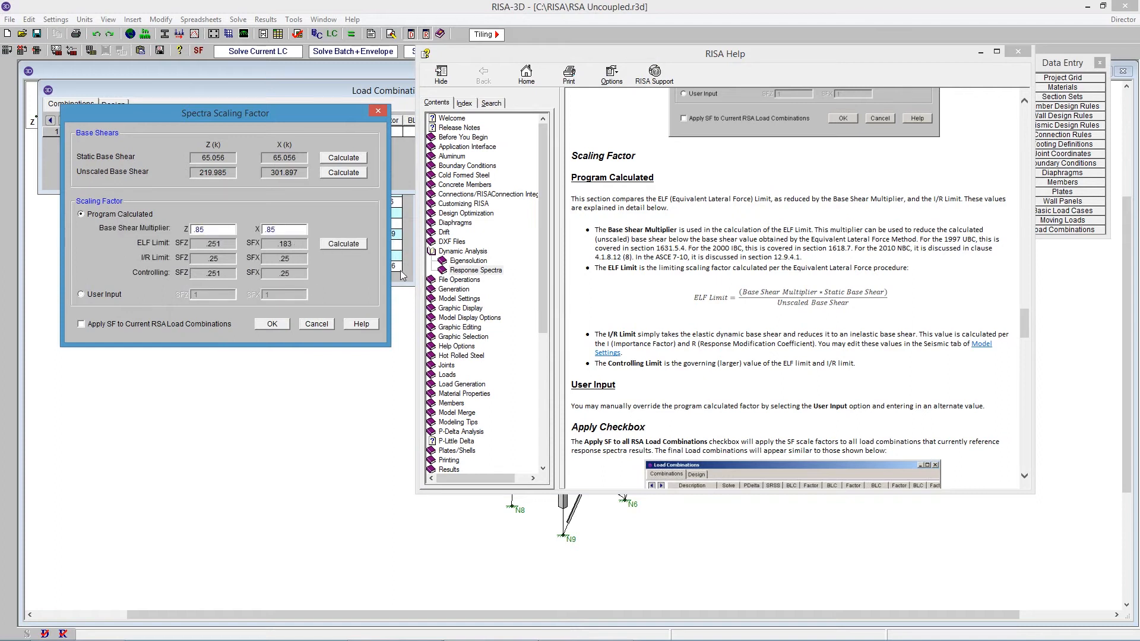
Cancel the Spectra Scaling Factor dialog and close the help window to return to the Load Combinations spreadsheet.
left_click(82, 326)
left_click(318, 326)
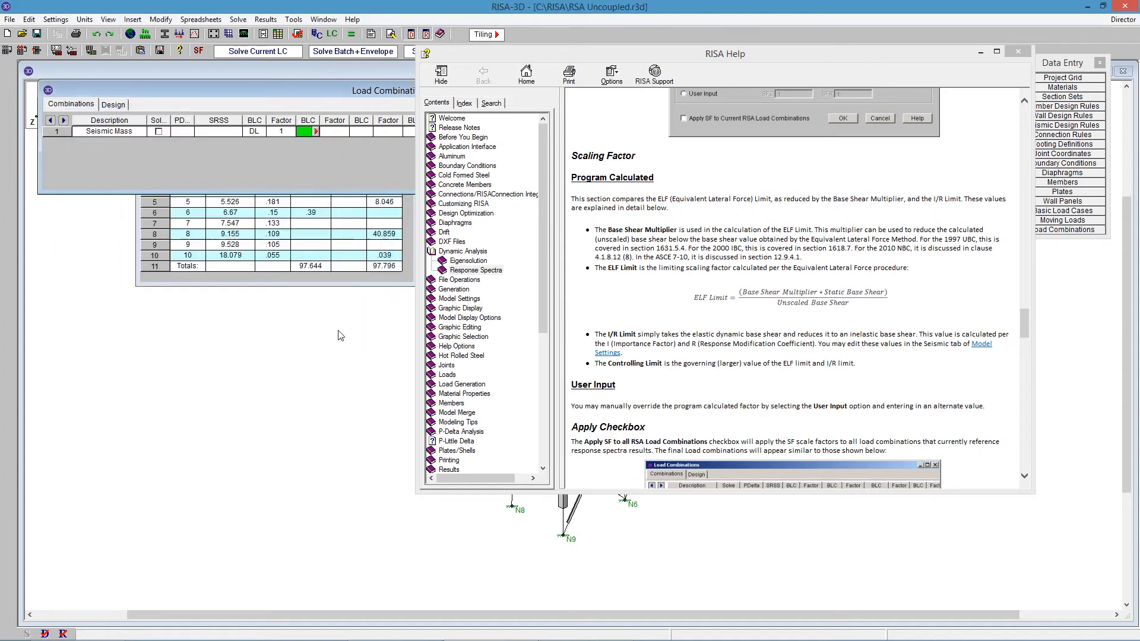
left_click(1018, 52)
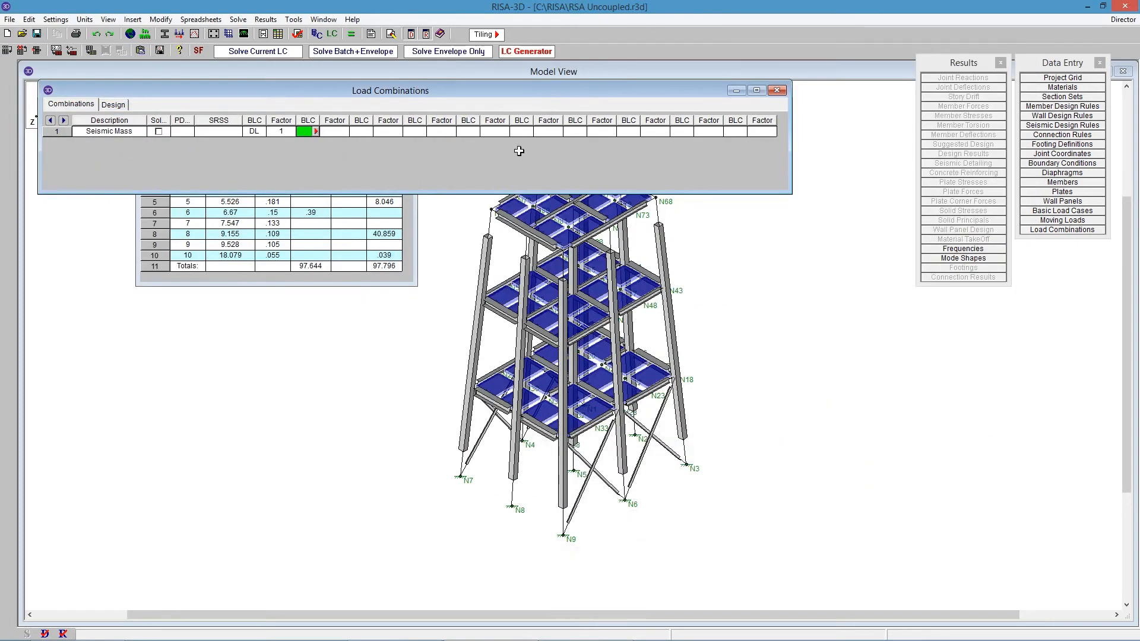
Generate 2012 IBC Strength seismic load combinations for X and Z with only Reversible and Include Non Ortho enabled, without rho or Ev.
left_click(538, 52)
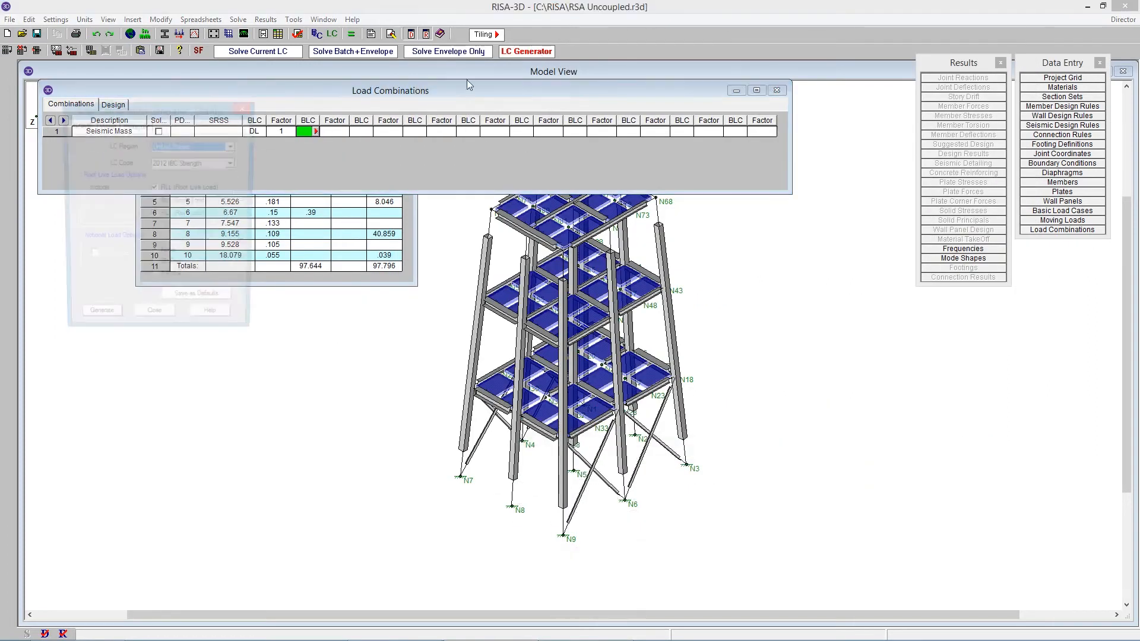
left_click(157, 114)
left_click_drag(361, 163, 320, 163)
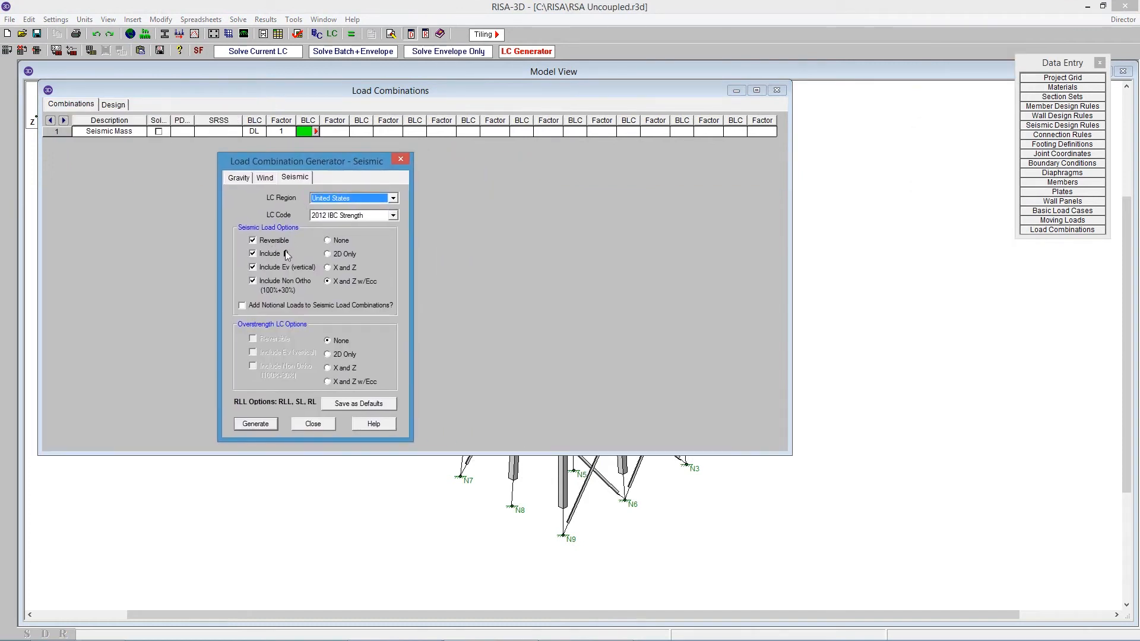
left_click(265, 241)
left_click(263, 267)
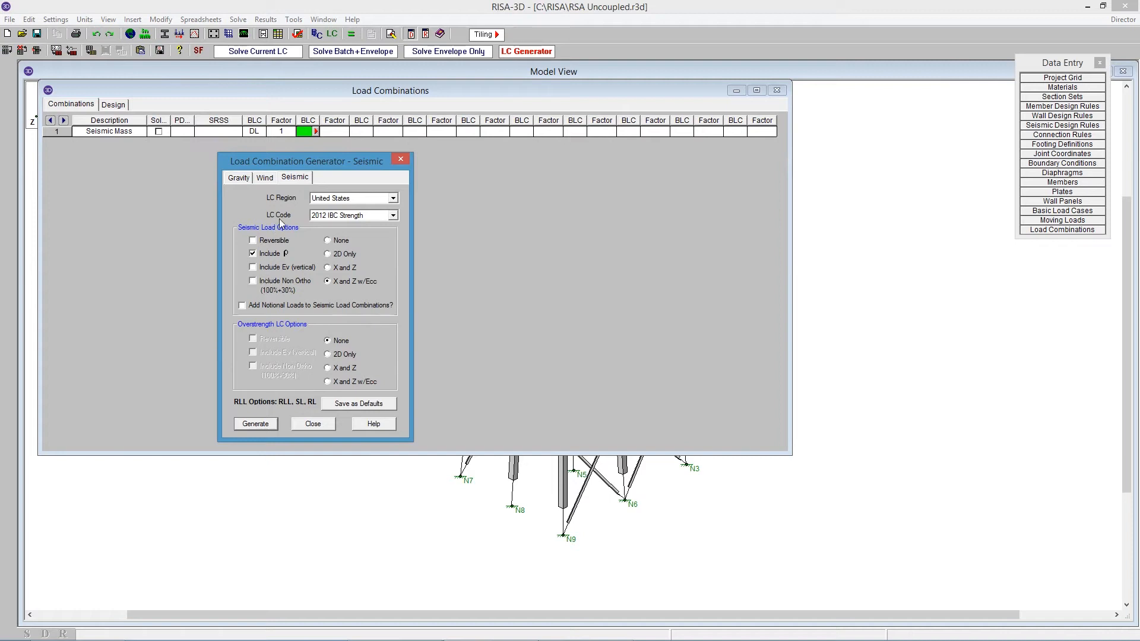
left_click(276, 242)
left_click(270, 255)
left_click(269, 285)
left_click(352, 270)
left_click(254, 425)
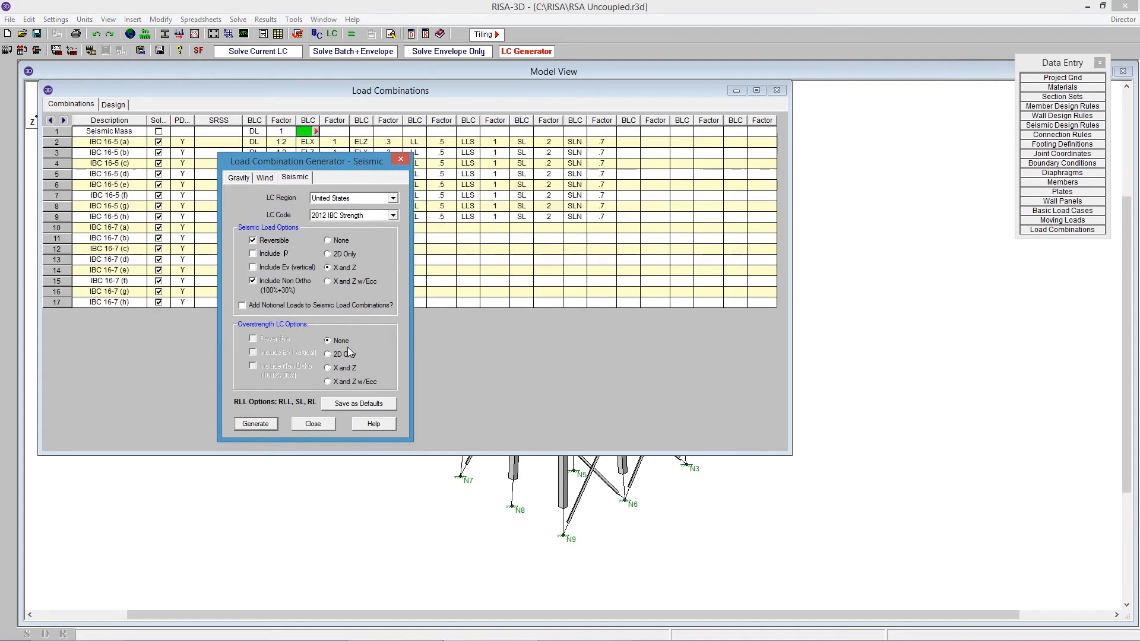
left_click(313, 424)
Replace the ELX entry of combination IBC 16-5 (a) with SX, the X direction response spectra results.
left_click(307, 143)
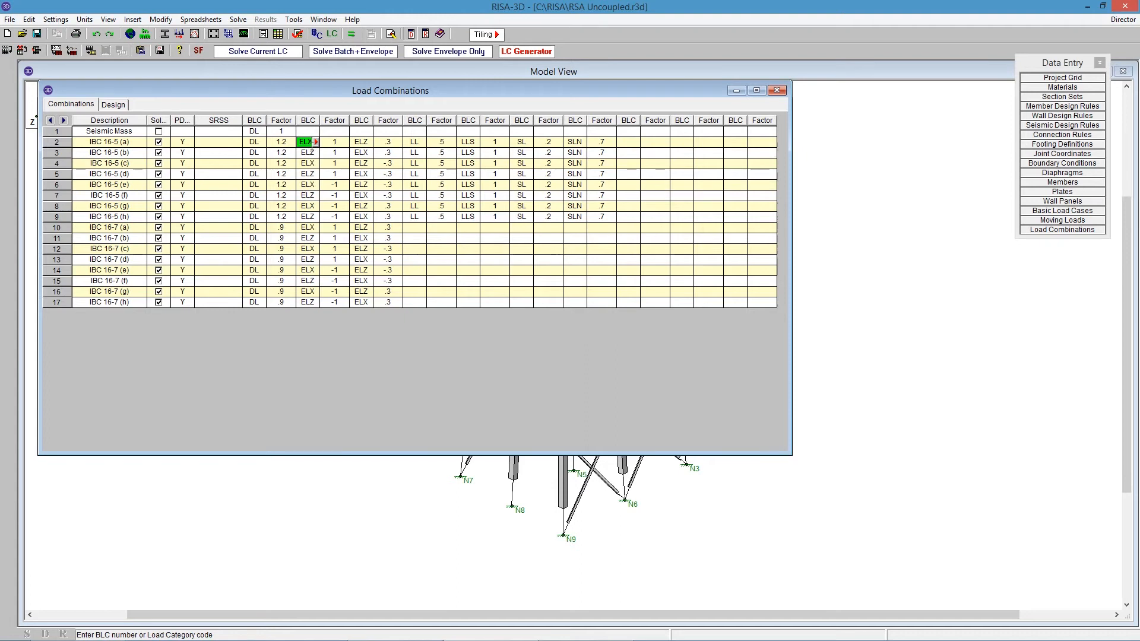
left_click(316, 142)
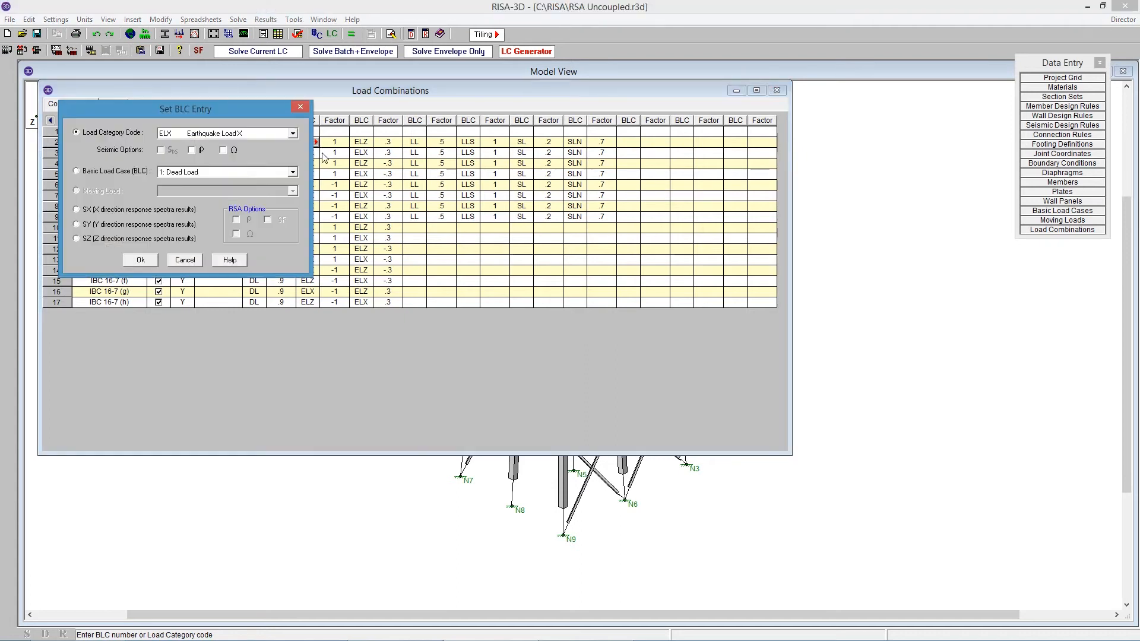
left_click(117, 211)
left_click_drag(163, 113, 445, 131)
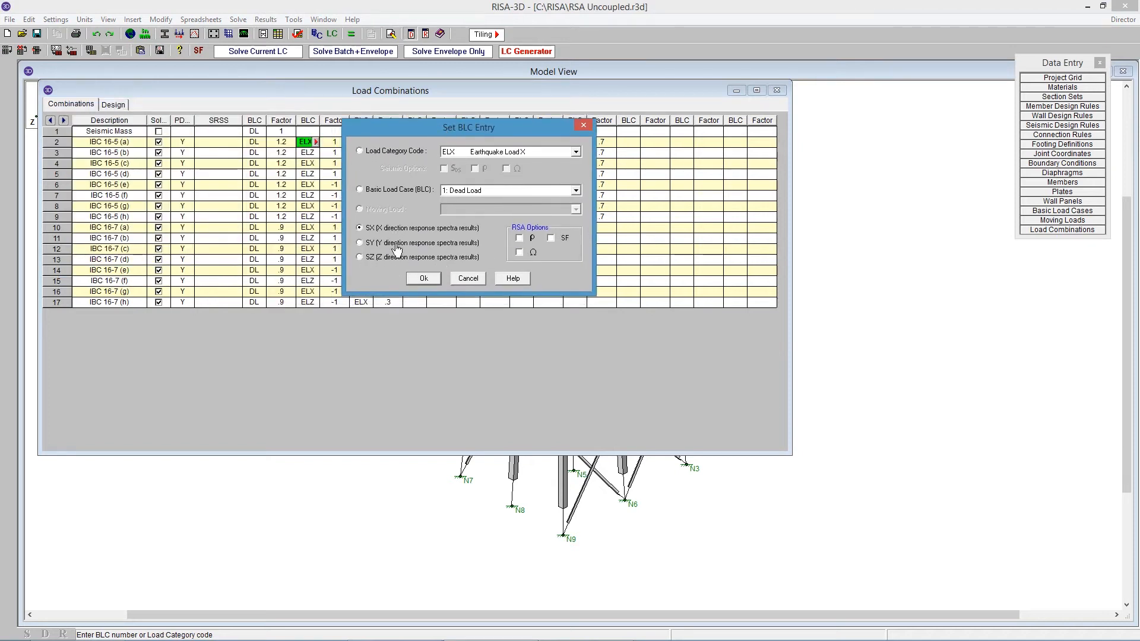
left_click(423, 278)
Replace the first seismic entry of combination IBC 16-5 (b) with SZ, the Z direction response spectra results.
left_click(315, 153)
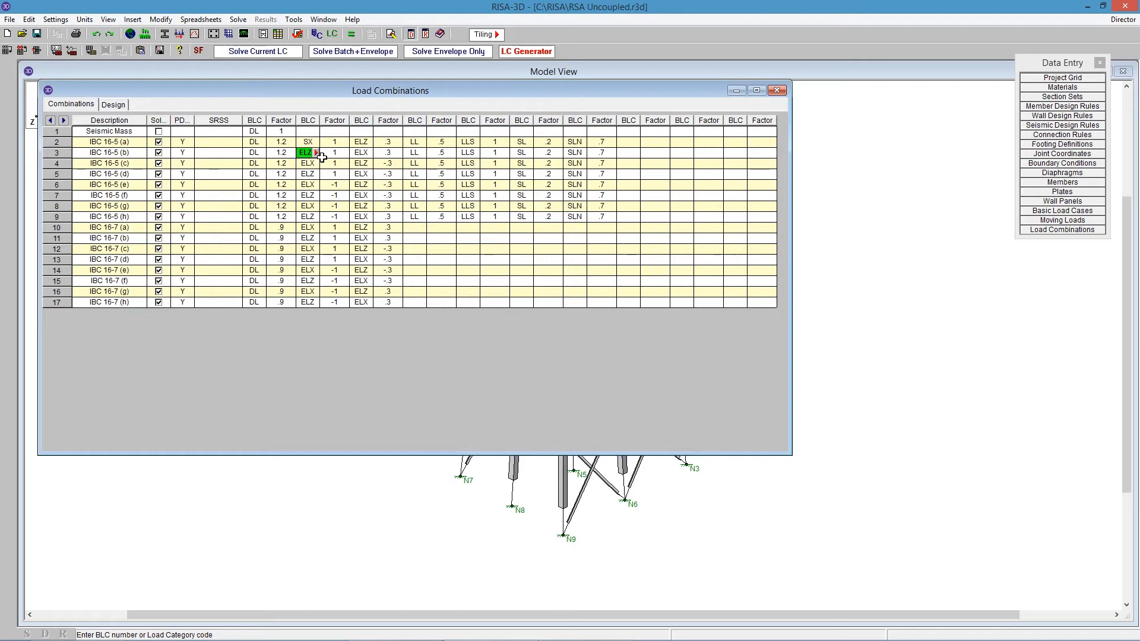
left_click(316, 153)
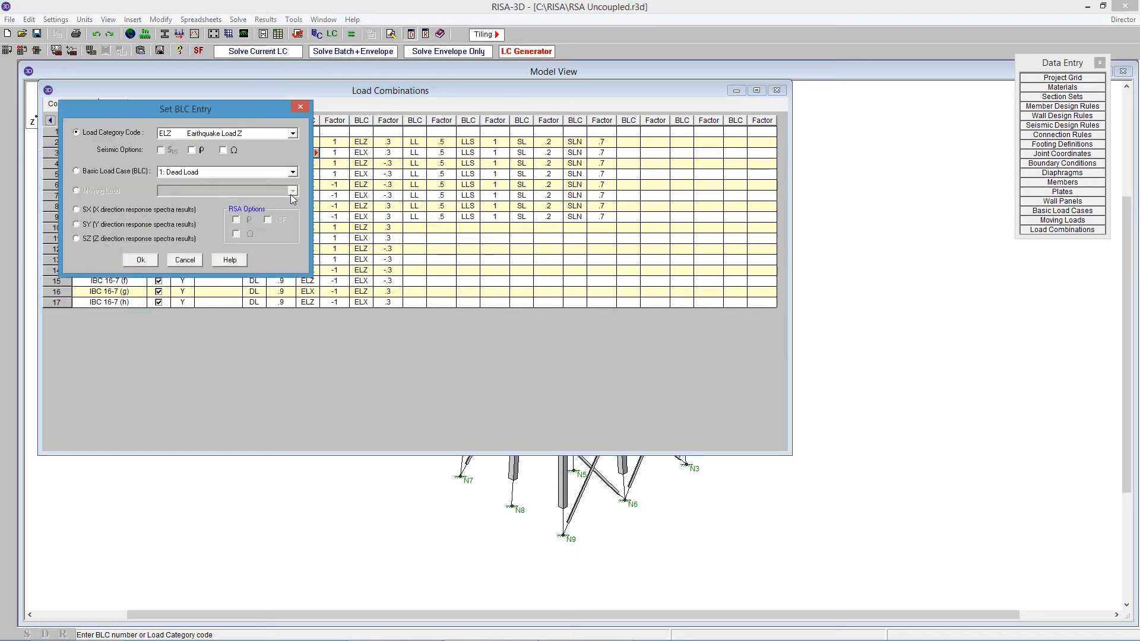
left_click(116, 241)
left_click_drag(202, 109, 488, 113)
left_click(425, 263)
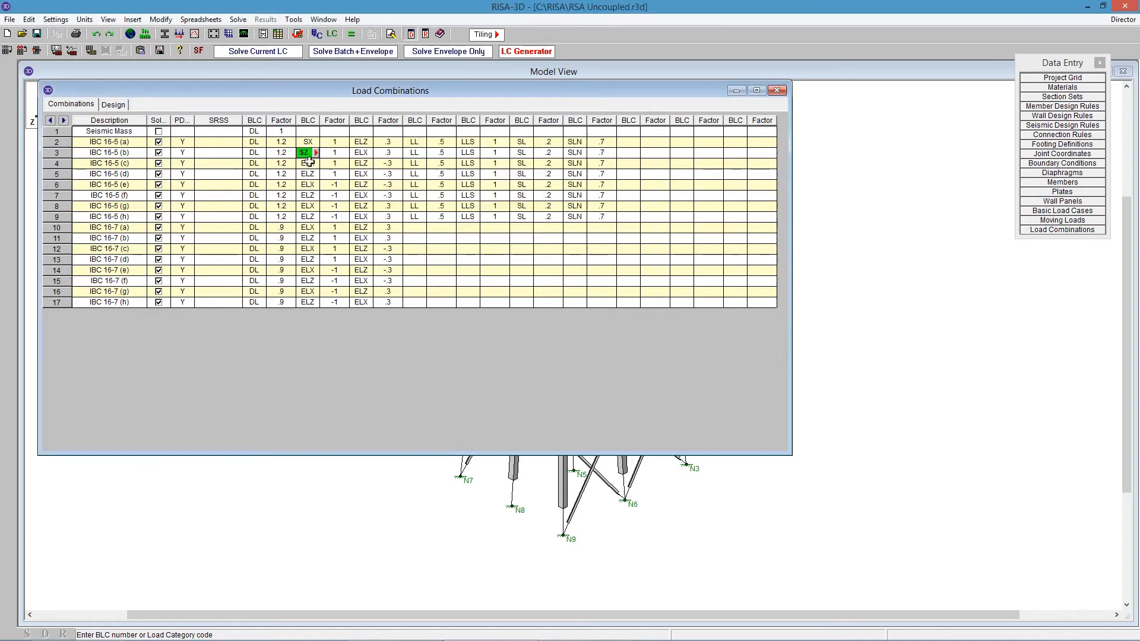
Widen the first seismic BLC column and copy its SX and SZ entries into the second seismic BLC column for IBC 16-5 (a) and (b).
left_click(309, 142)
left_click_drag(317, 121, 331, 121)
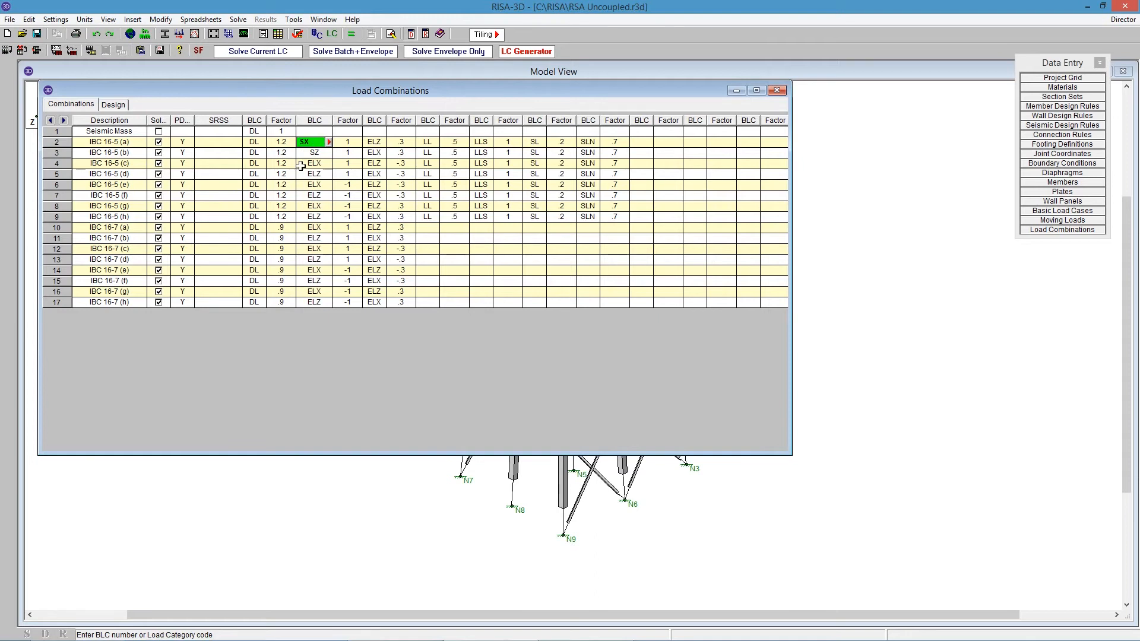
left_click_drag(309, 142, 374, 153)
type("SX SZ")
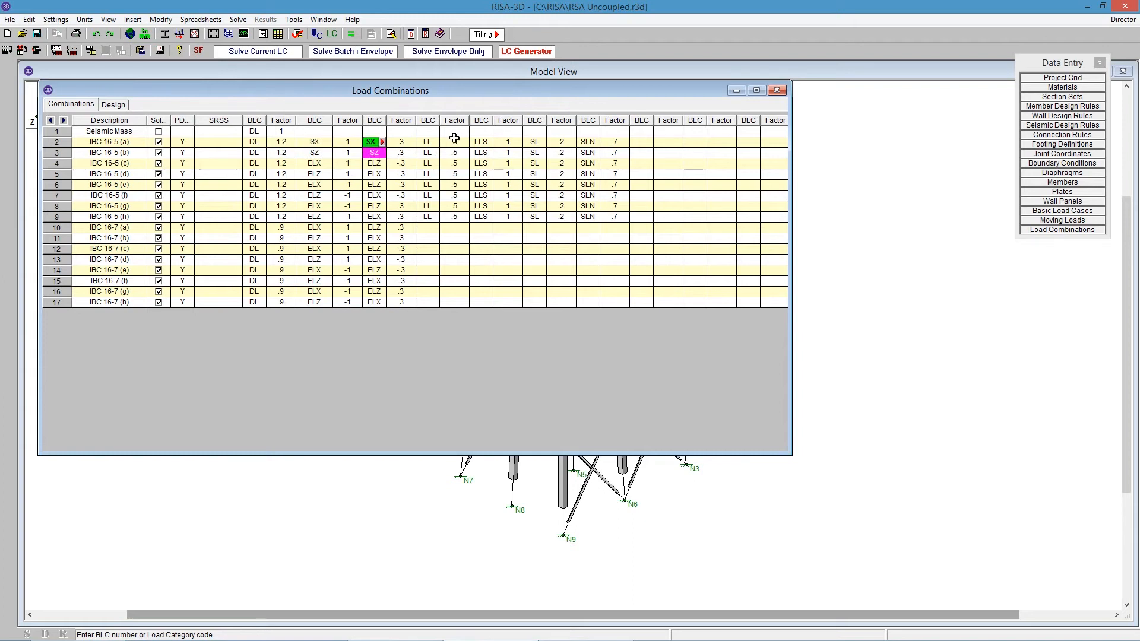
Replace the ELX and ELZ entries in both seismic BLC columns with alternating SX and SZ for IBC 16-5 (c) through (f).
left_click(321, 164)
type("SX SZ")
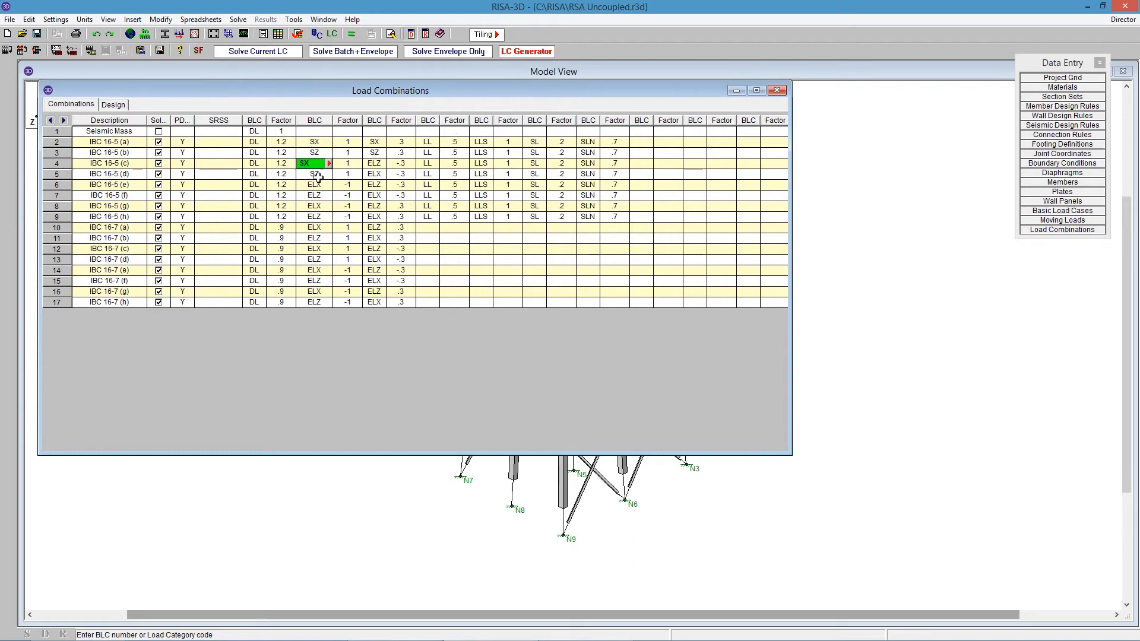
left_click(315, 185)
key("ctrl+v")
left_click(374, 185)
type("SX SZ")
left_click(374, 164)
type("SX SZ")
Fill the first seismic BLC column with alternating SX and SZ from IBC 16-5 (g) through IBC 16-7 (h).
left_click(311, 205)
key("ctrl+v")
left_click(316, 228)
type("SX SZ")
left_click(315, 248)
left_click(315, 268)
type("SX SZ")
left_click(314, 291)
type("SX SZ")
Fill the second seismic BLC column with alternating SX and SZ from IBC 16-5 (g) through IBC 16-7 (h).
left_click(374, 206)
key("ctrl+v")
left_click(374, 228)
key("ctrl+v")
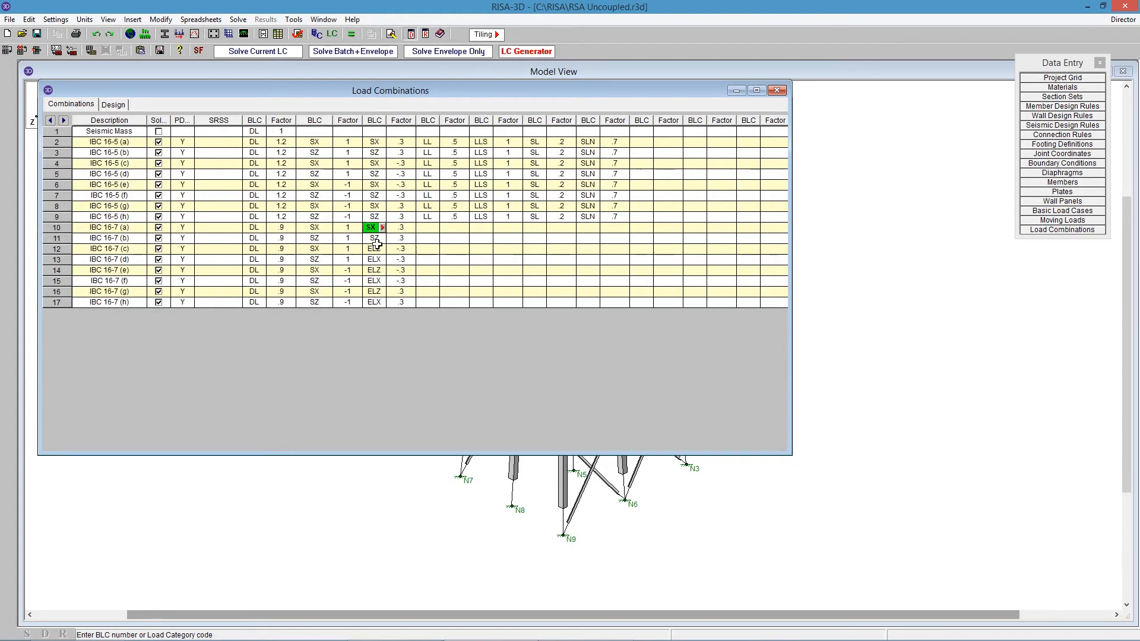
left_click(374, 248)
type("SX SZ")
left_click(376, 270)
key("ctrl+v")
left_click(375, 291)
type("SX SZ")
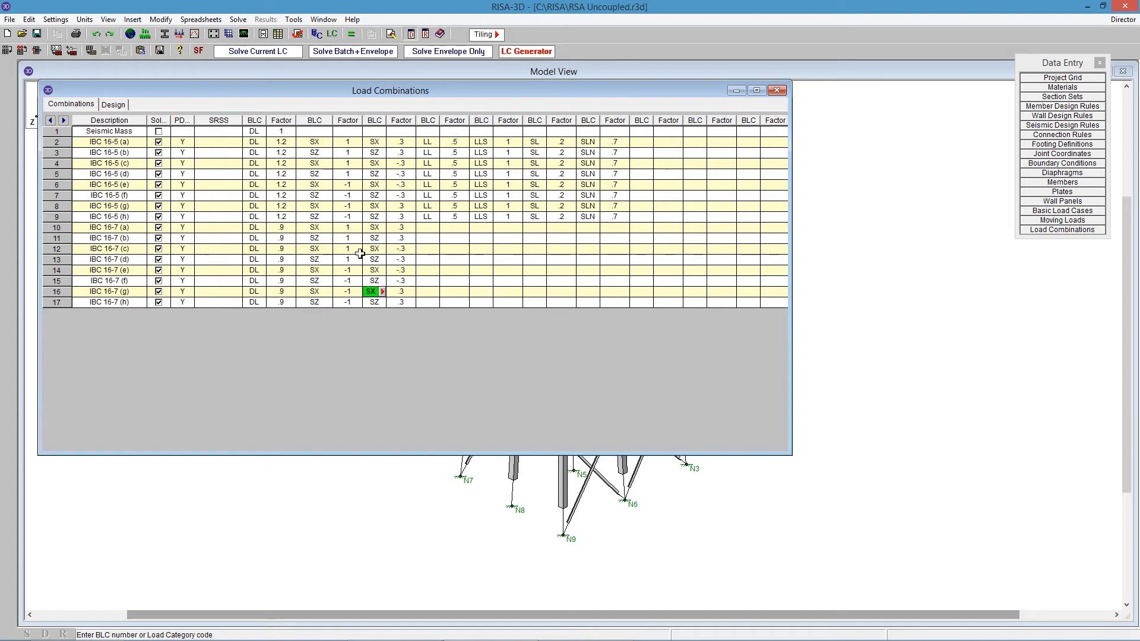
Apply the program-calculated spectra scaling factor to the current RSA load combinations and widen the second seismic BLC column.
left_click(198, 51)
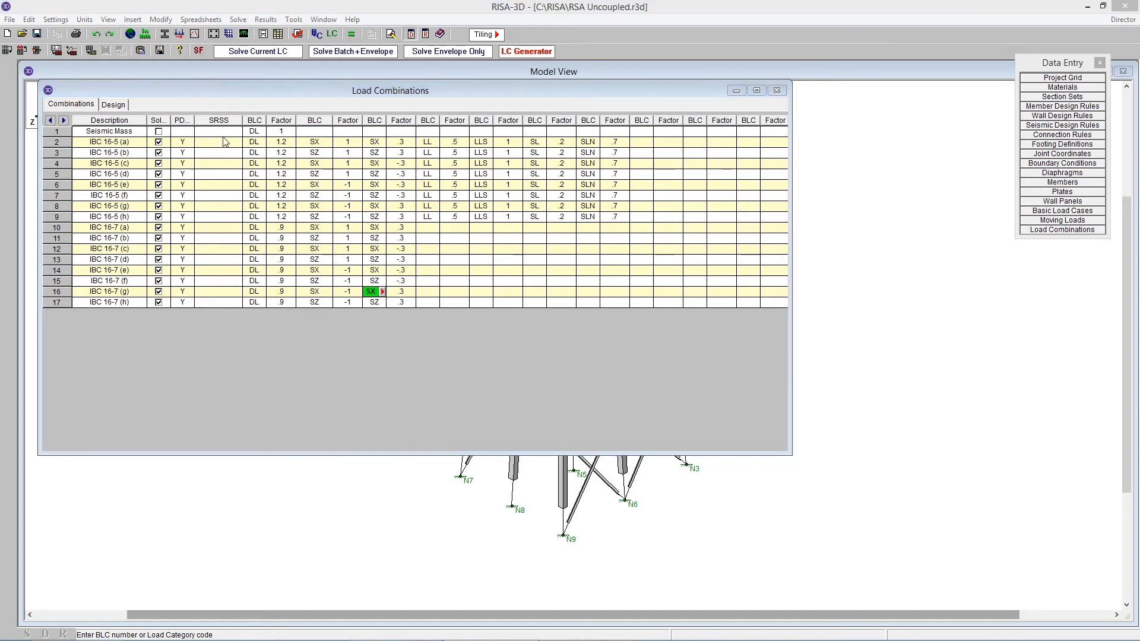
left_click(196, 284)
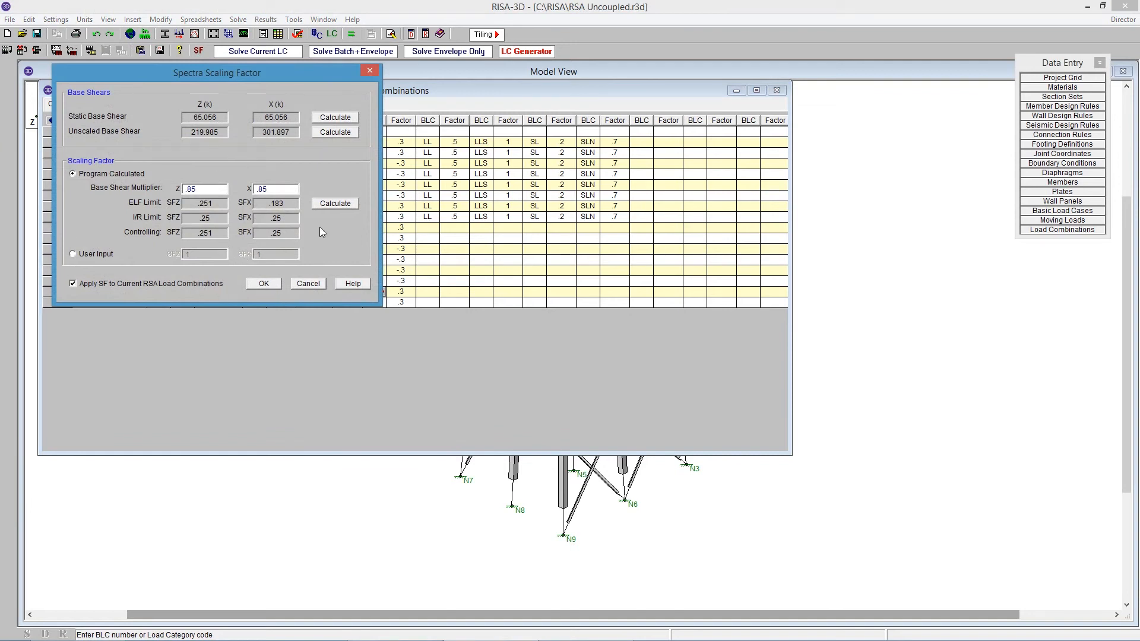
left_click_drag(236, 69, 602, 81)
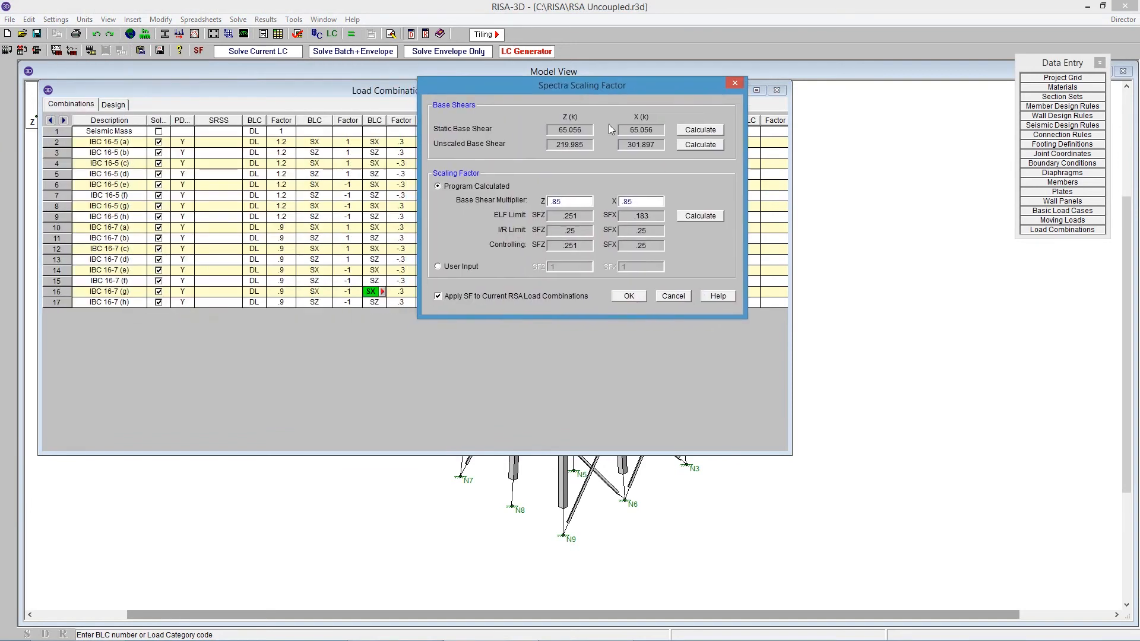
left_click(626, 296)
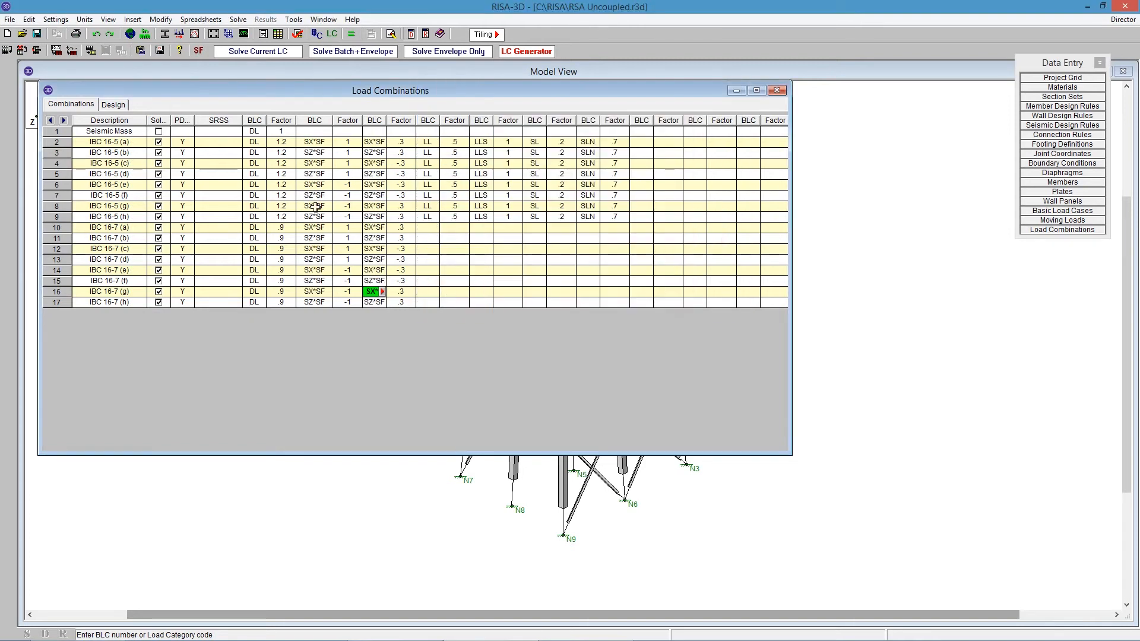
left_click_drag(385, 126, 401, 126)
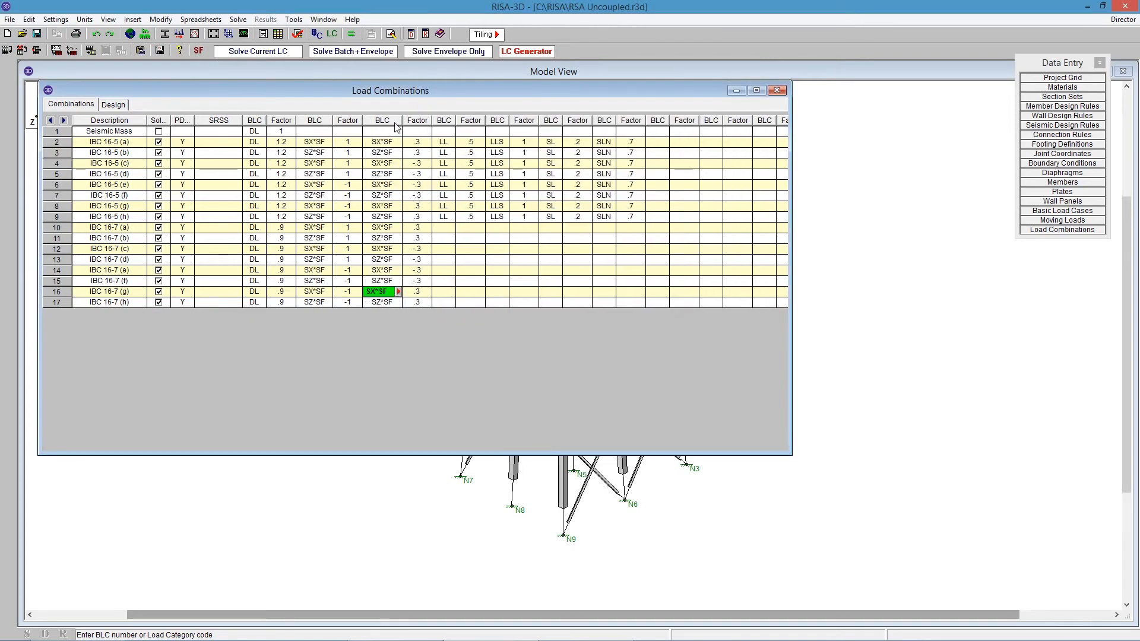
left_click(409, 304)
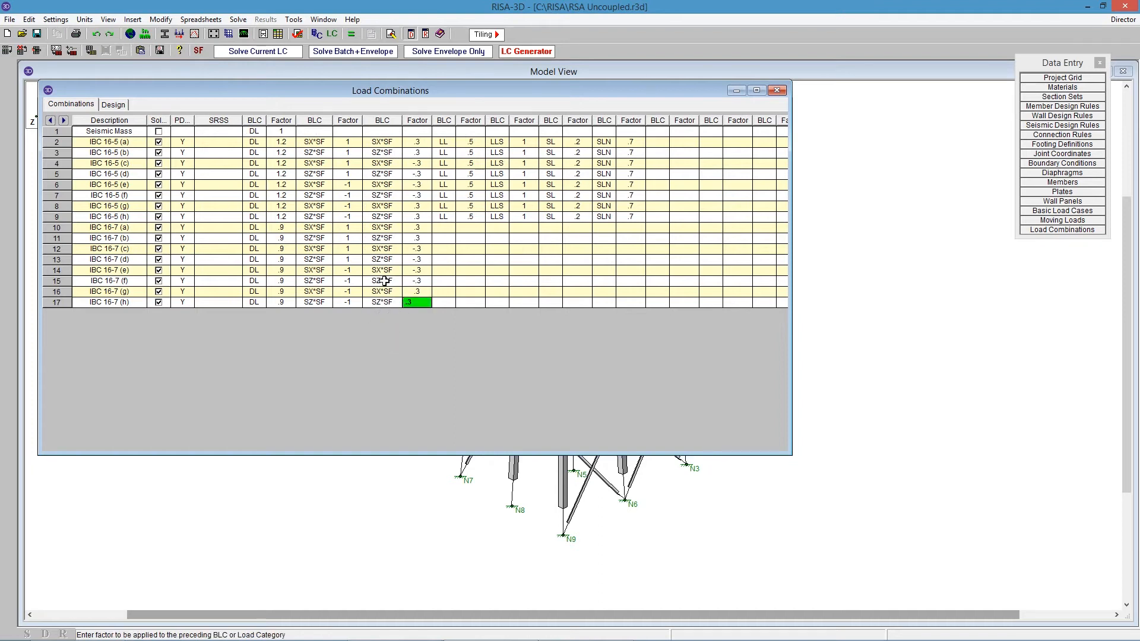
Run the required response spectra dynamic solution with the Seismic Mass combination and CQC method, and close the frequencies results.
left_click(340, 55)
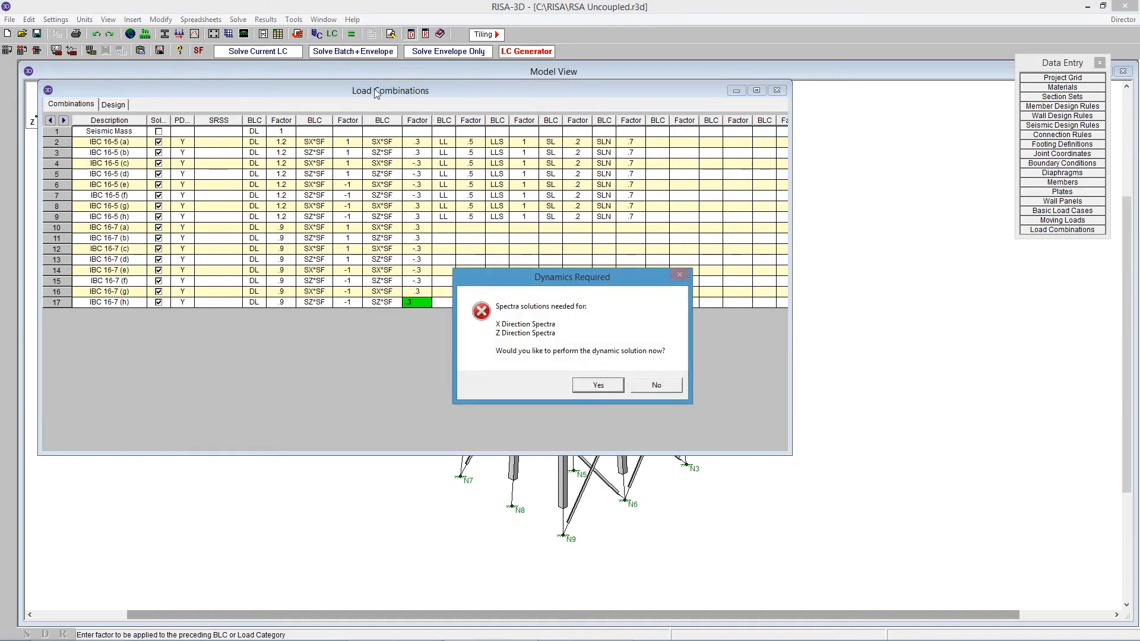
left_click(599, 385)
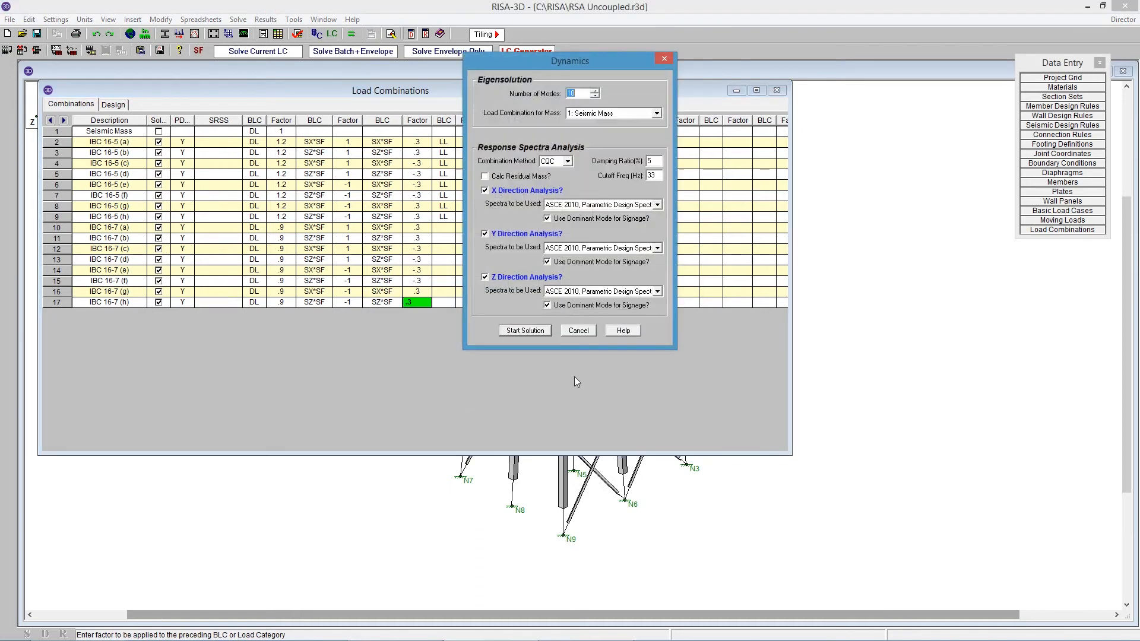
left_click(525, 331)
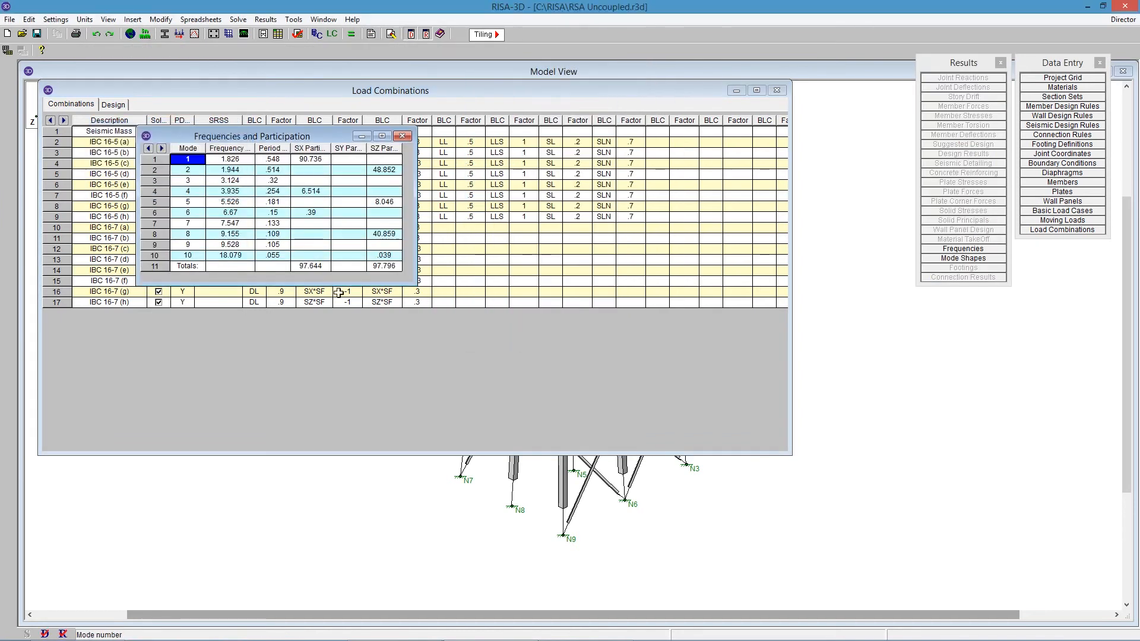
left_click(402, 136)
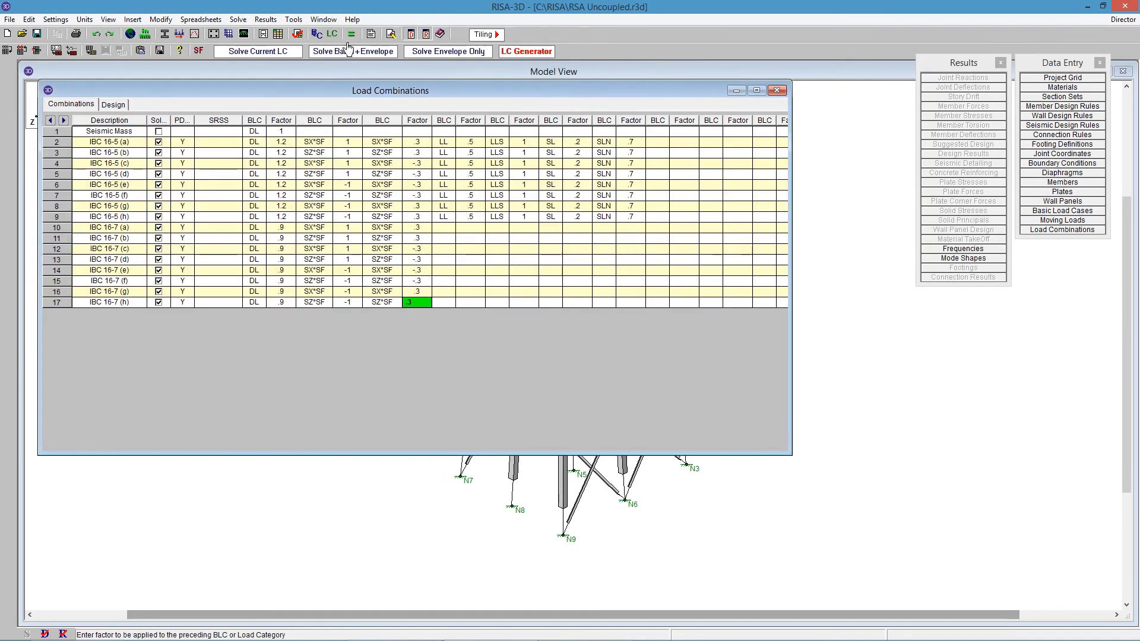
Run the batch and envelope solution for all marked combinations and close the Load Combinations spreadsheet.
left_click(353, 51)
left_click(532, 389)
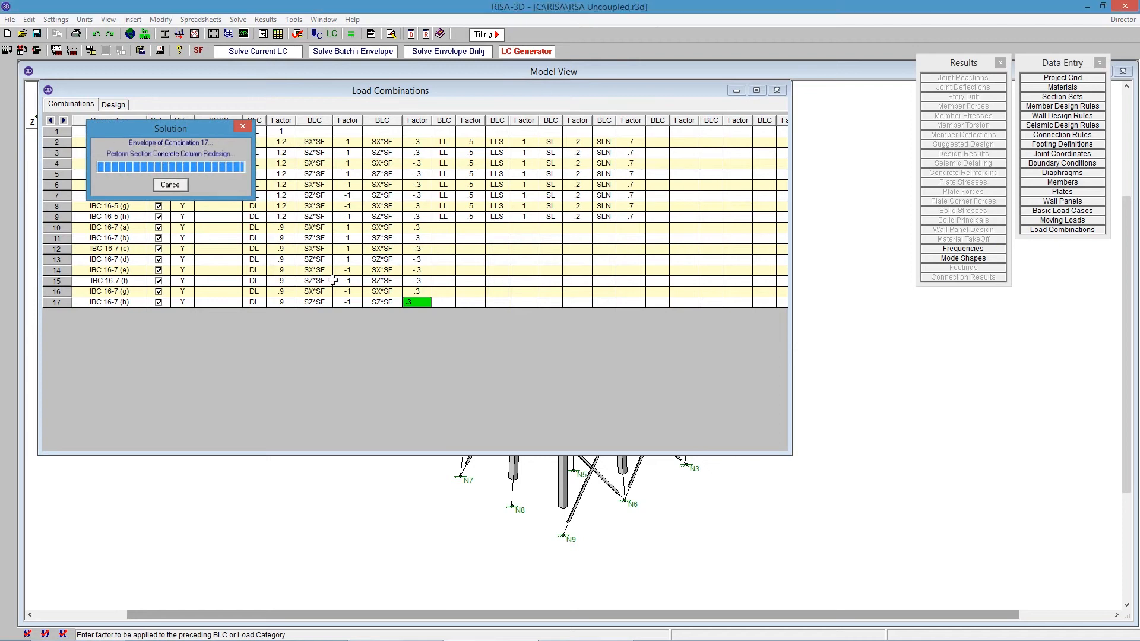
left_click(772, 91)
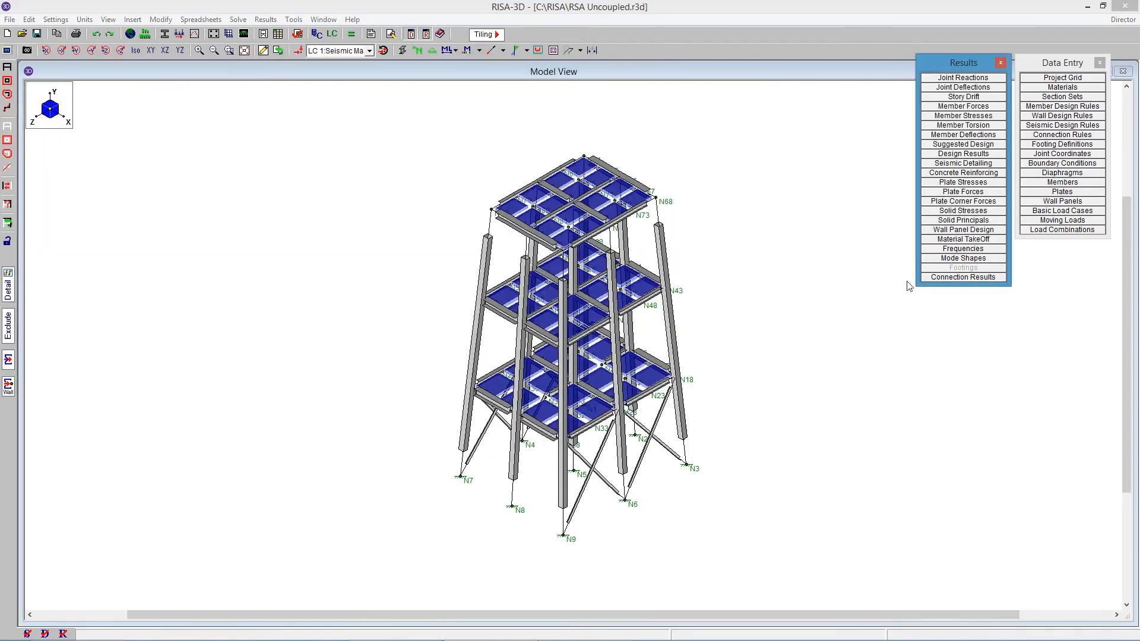
Examine the envelope hot rolled steel code checks and governing load combinations for all members, including M100 to M107, and close the results.
left_click(967, 155)
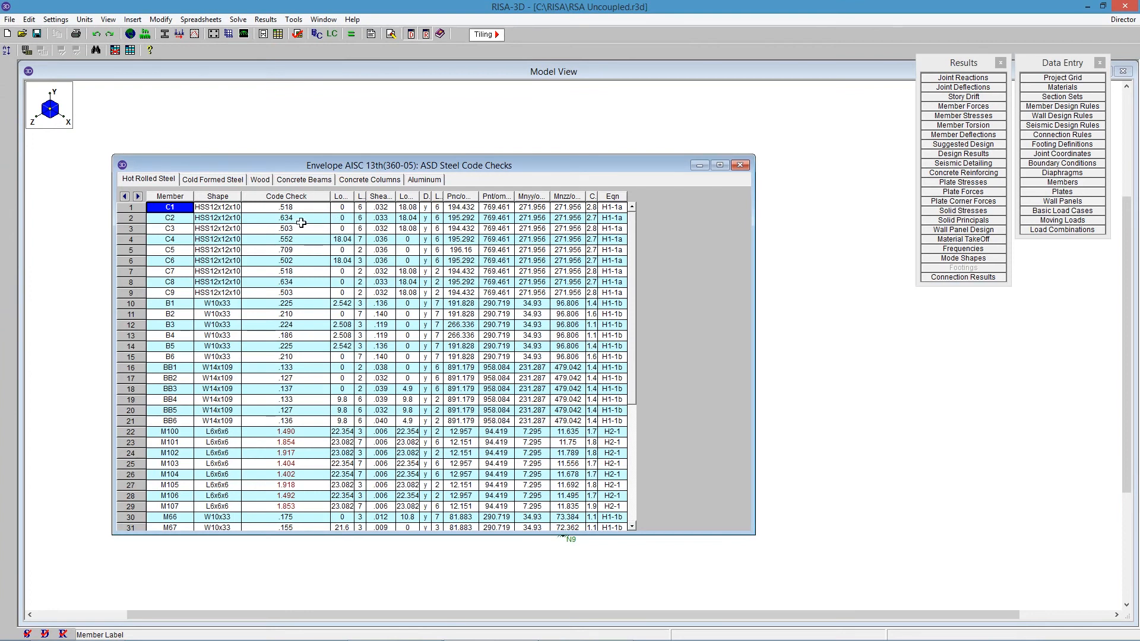
left_click_drag(365, 197, 378, 197)
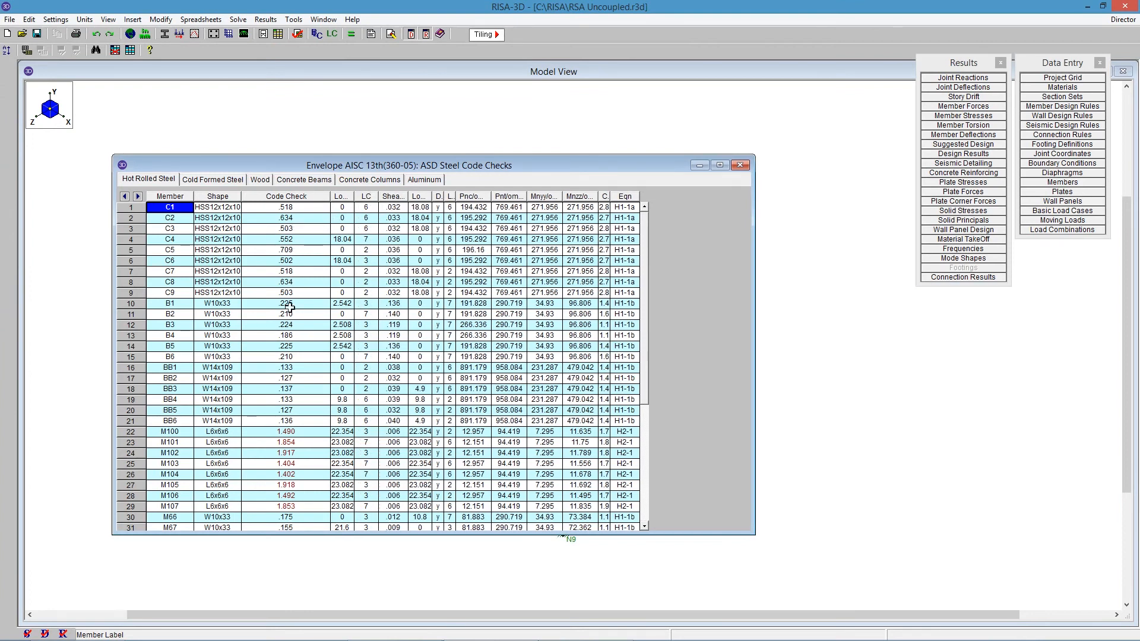
scroll(633, 351, "down", 1)
scroll(634, 351, "down", 5)
left_click_drag(297, 272, 306, 346)
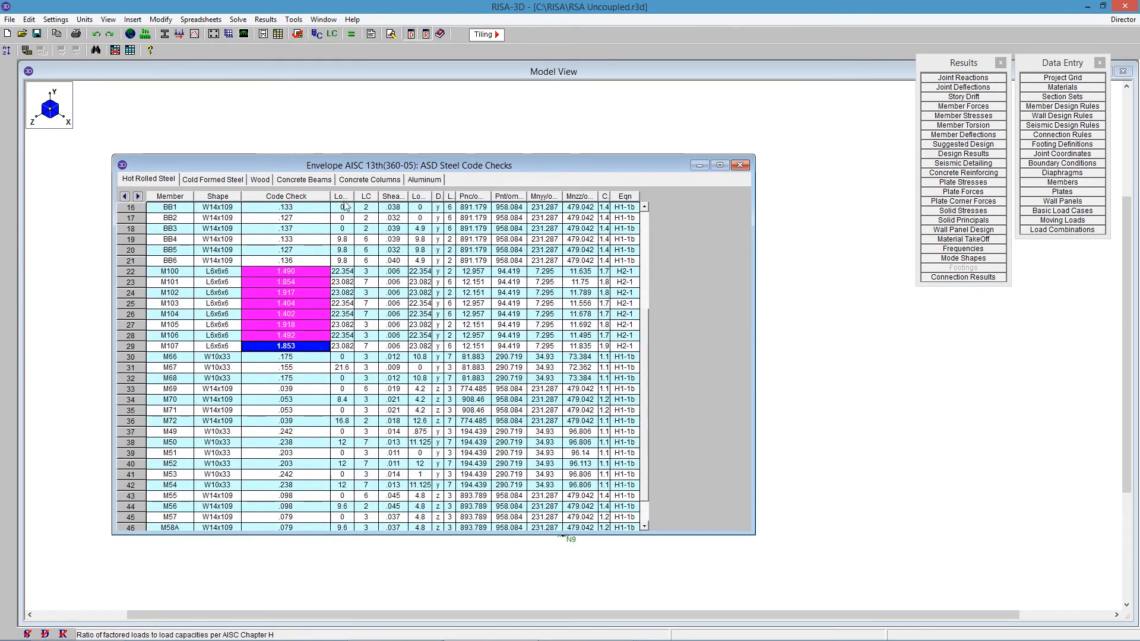
left_click(279, 292)
left_click_drag(642, 363, 641, 413)
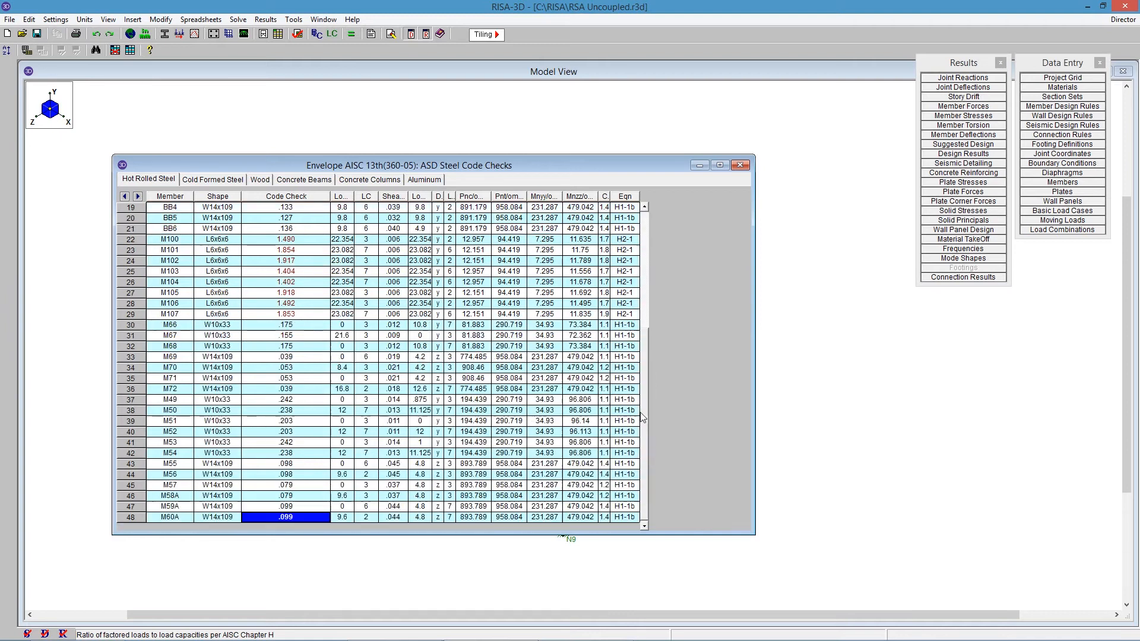
left_click(740, 165)
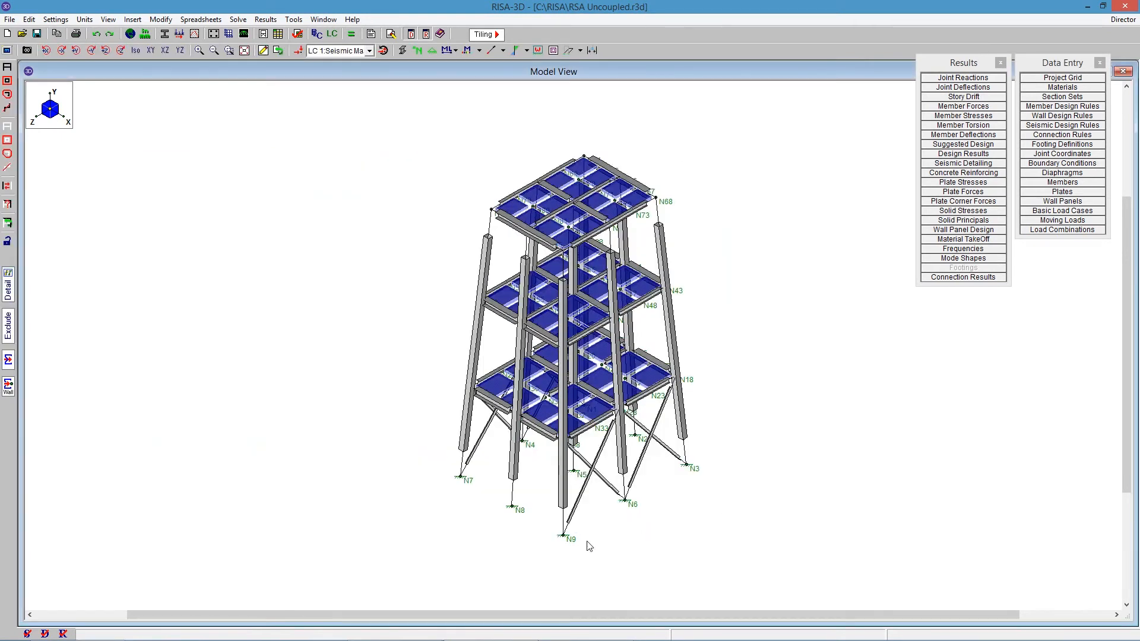
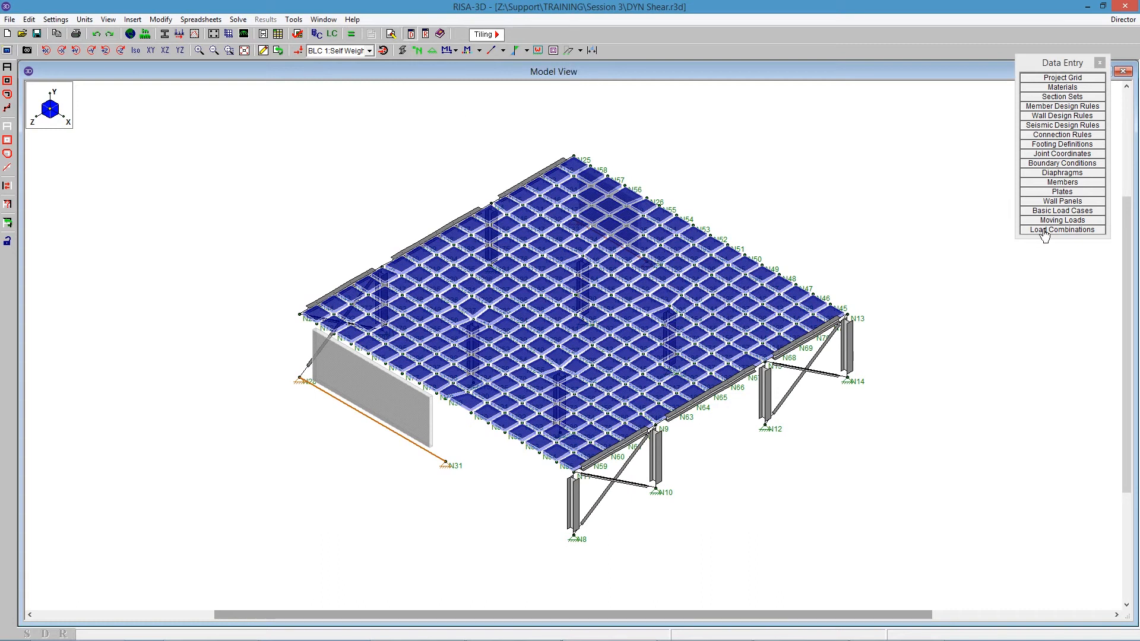
Display the loads of load combination LC 1: Actual Self Weight on the model.
left_click(297, 50)
left_click(383, 49)
left_click(356, 53)
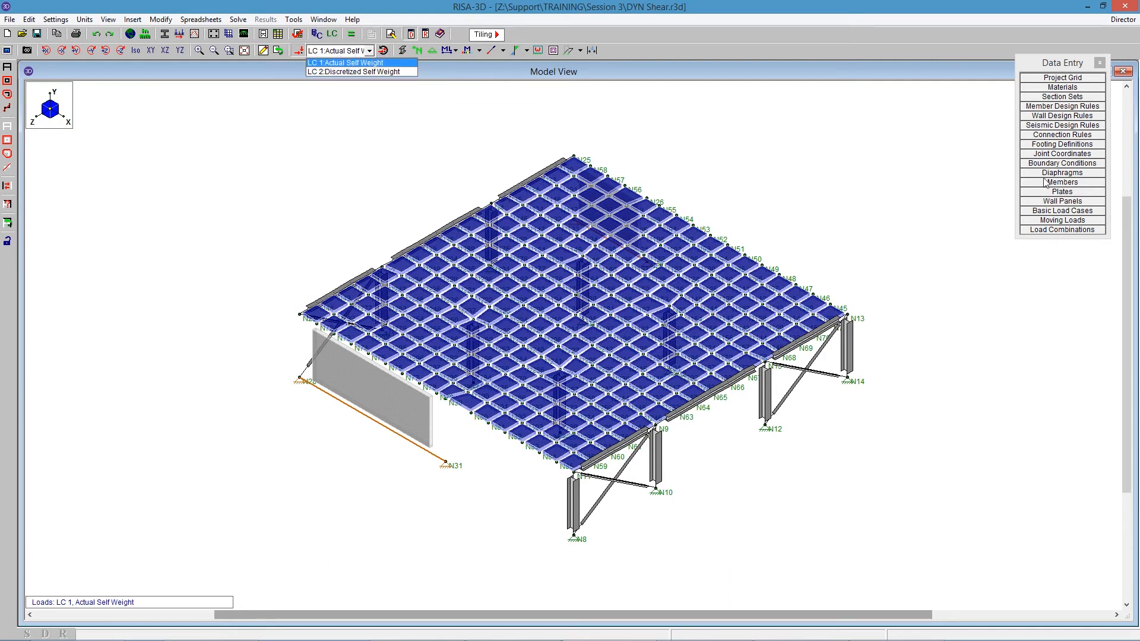
Check the Y gravity factor of the Self Weight case in Basic Load Cases, and close the spreadsheet.
left_click(1062, 211)
left_click(1062, 210)
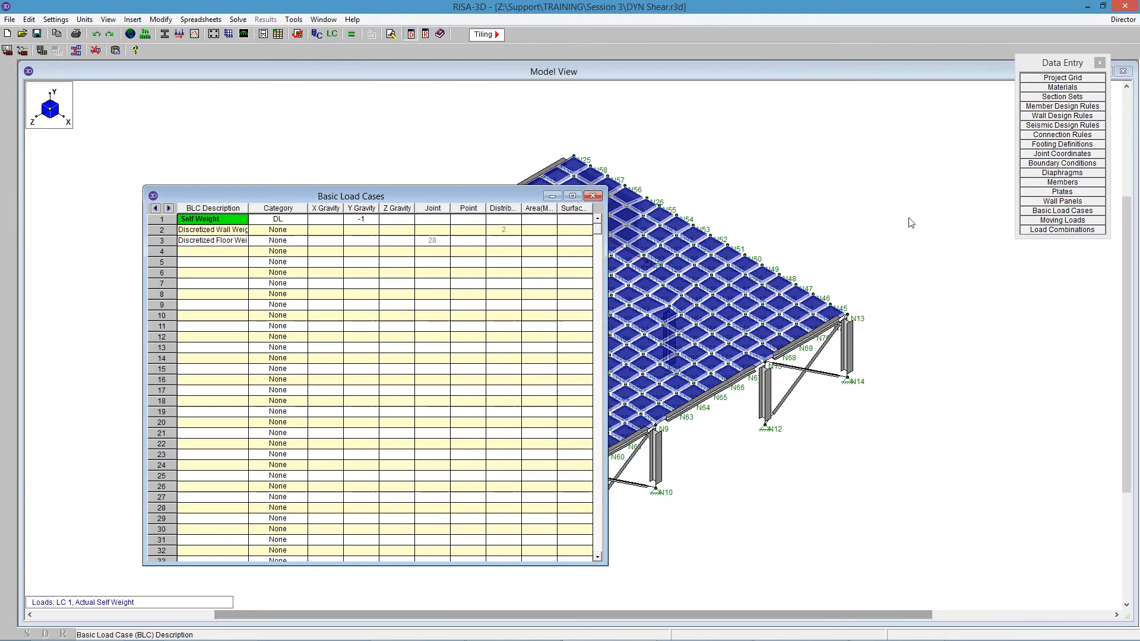
left_click(359, 219)
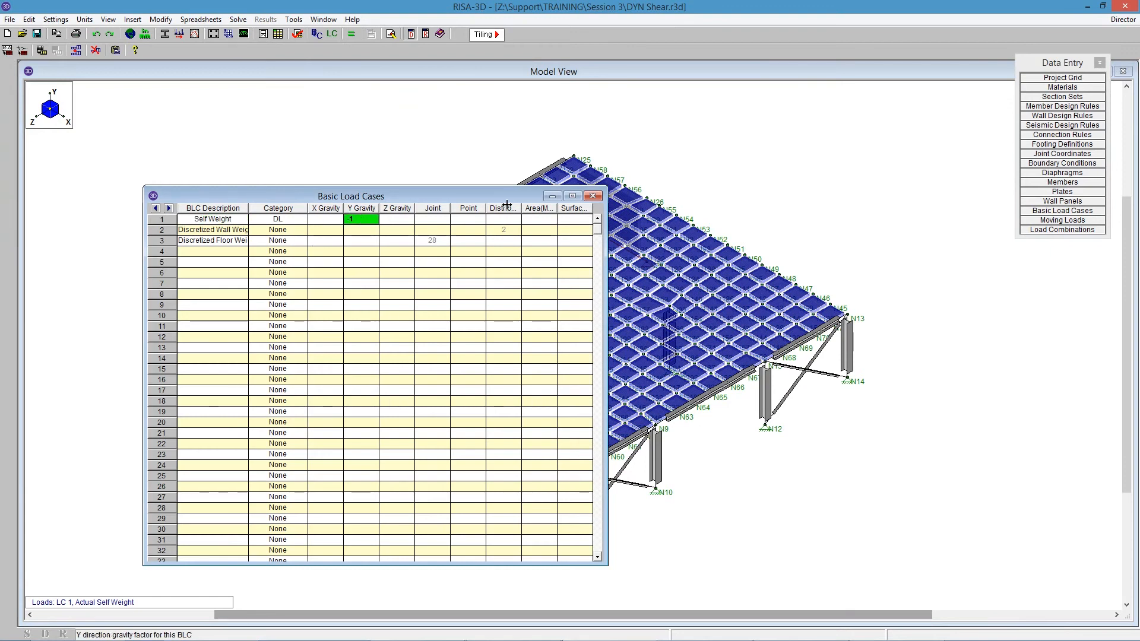
left_click(592, 196)
Run a dynamics solution with 10 modes, Actual Self Weight as mass combination, and response spectra analysis in the X, Y and Z directions.
left_click(352, 34)
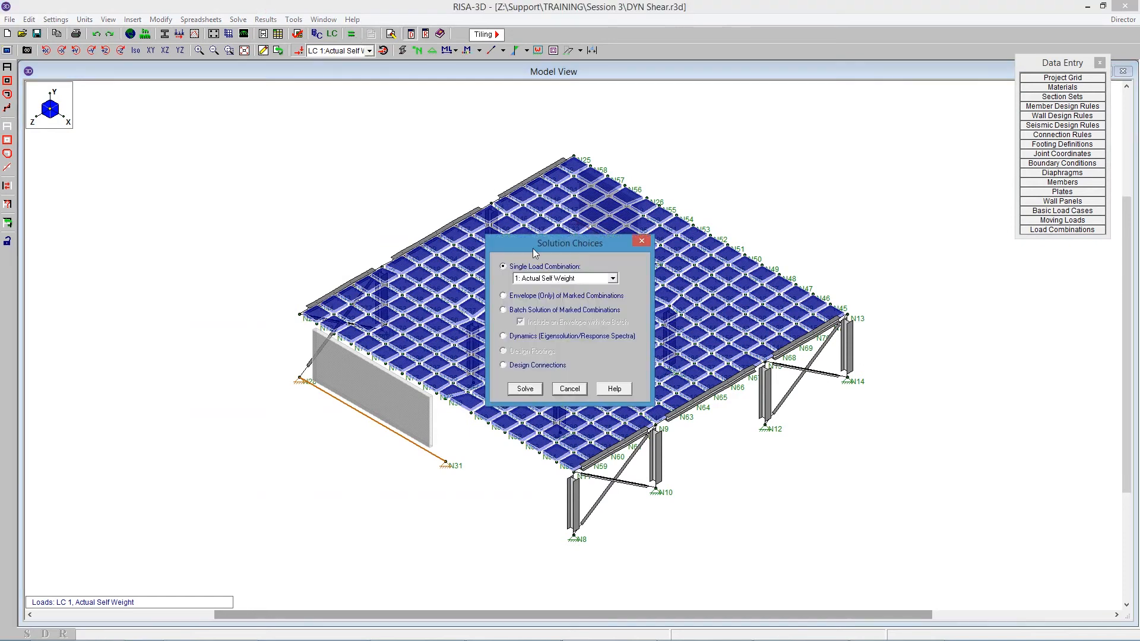
left_click(530, 339)
left_click(525, 389)
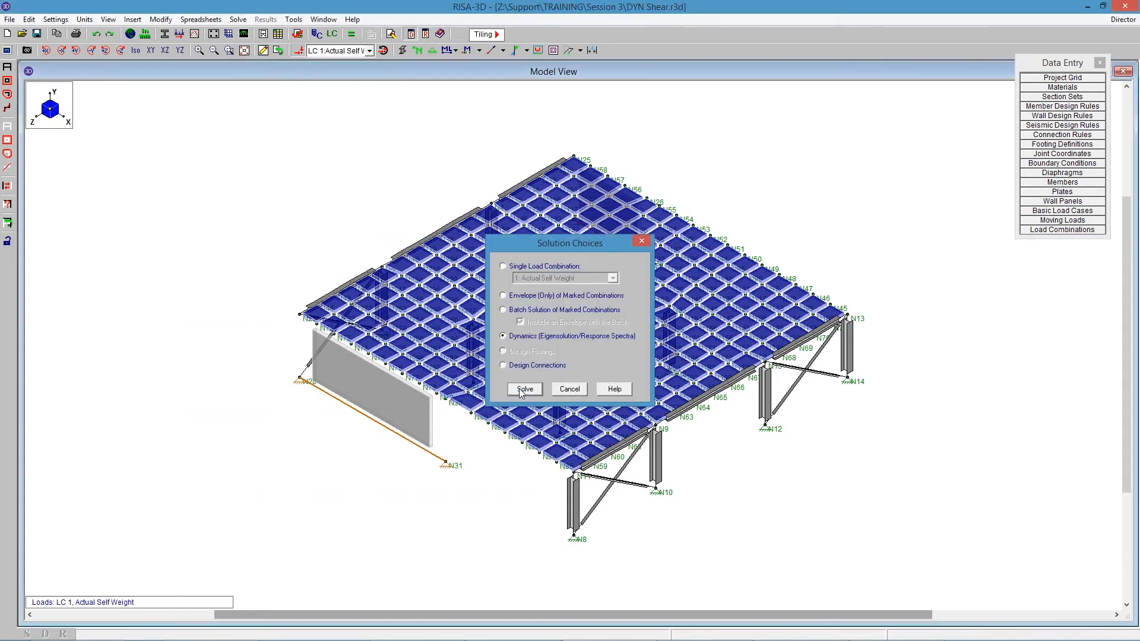
left_click(601, 113)
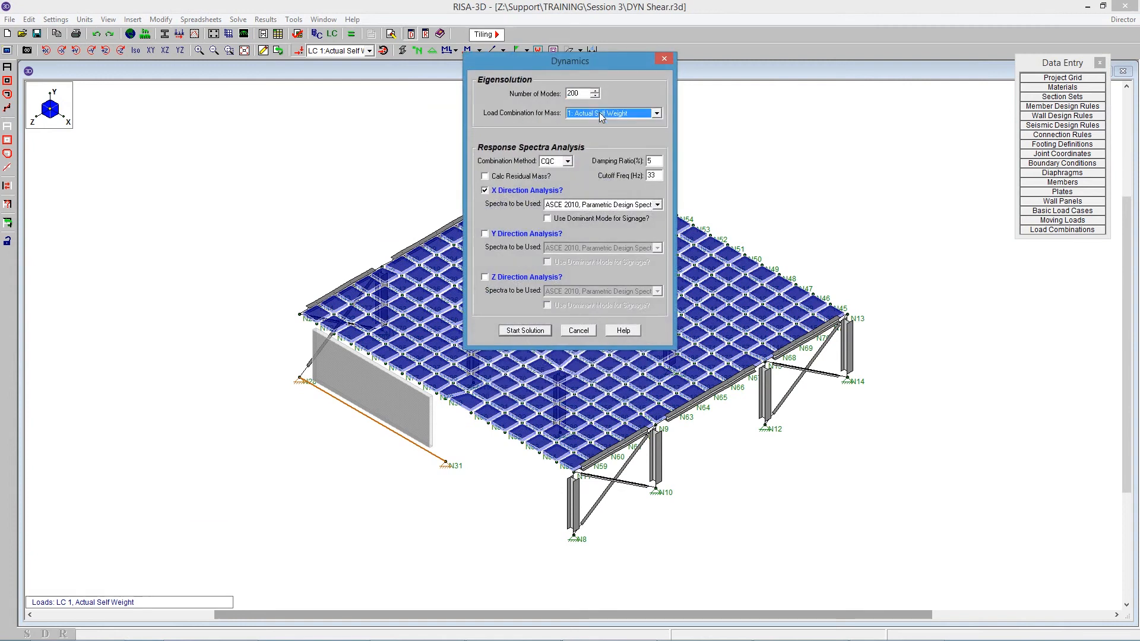
left_click(581, 94)
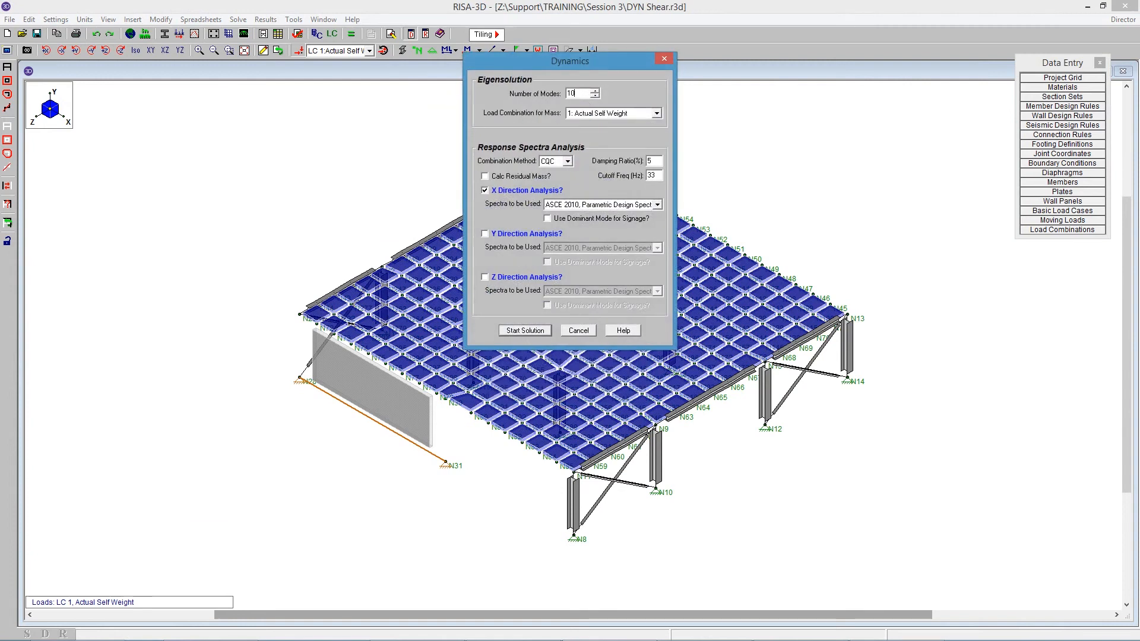
left_click(513, 232)
left_click(509, 278)
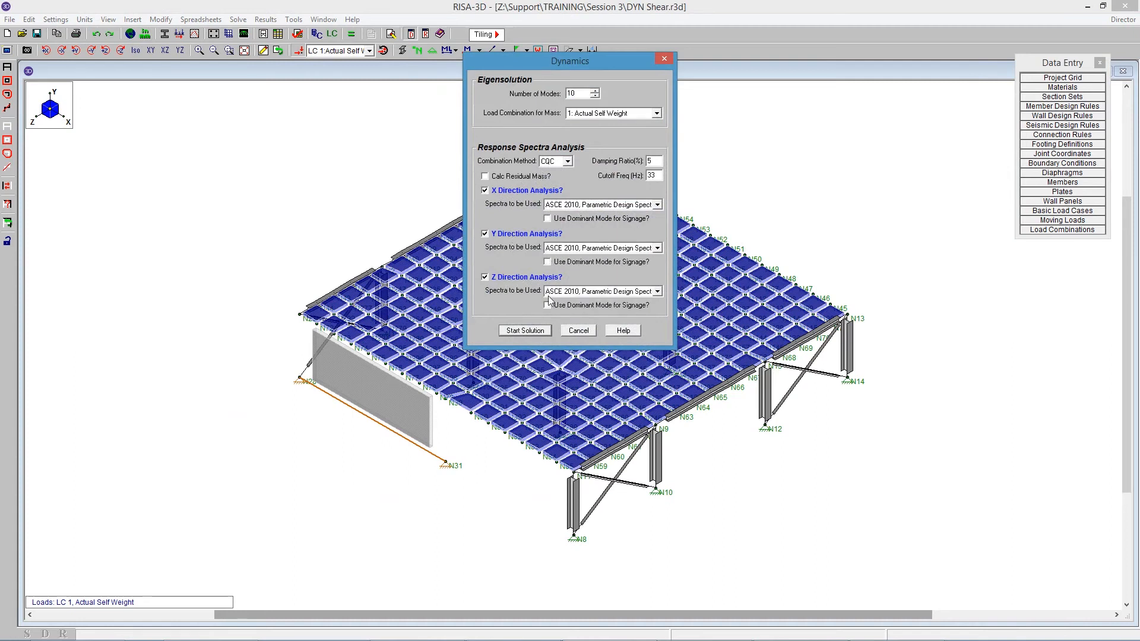
left_click(537, 330)
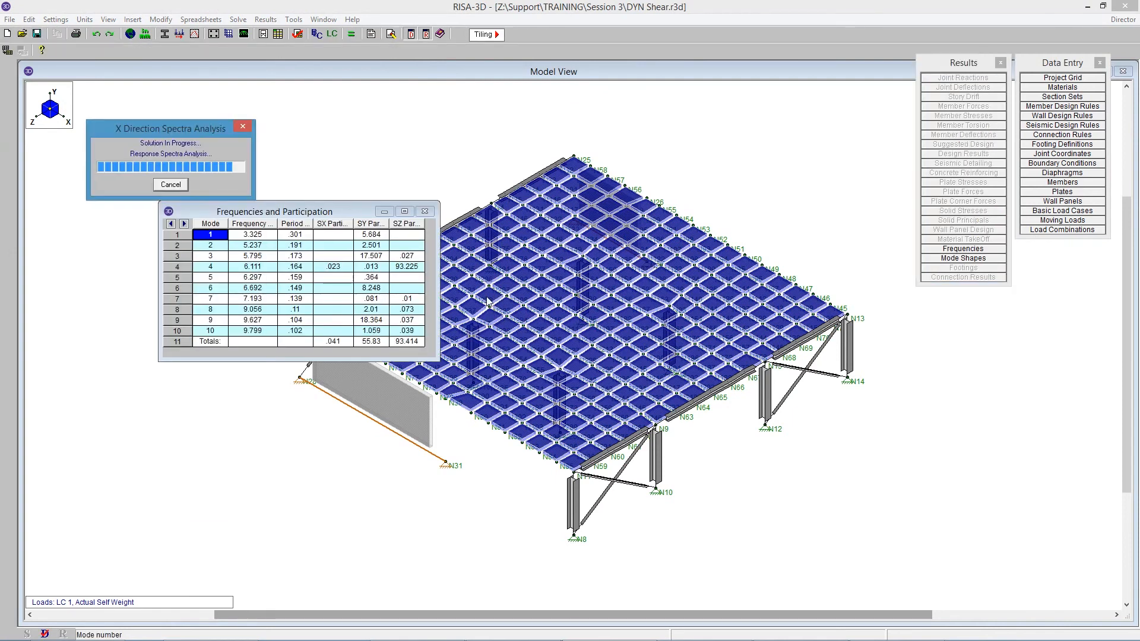
Examine the modal mass participation totals in X, Y and Z and the individual SY values, and close the frequencies results.
left_click_drag(333, 209, 246, 129)
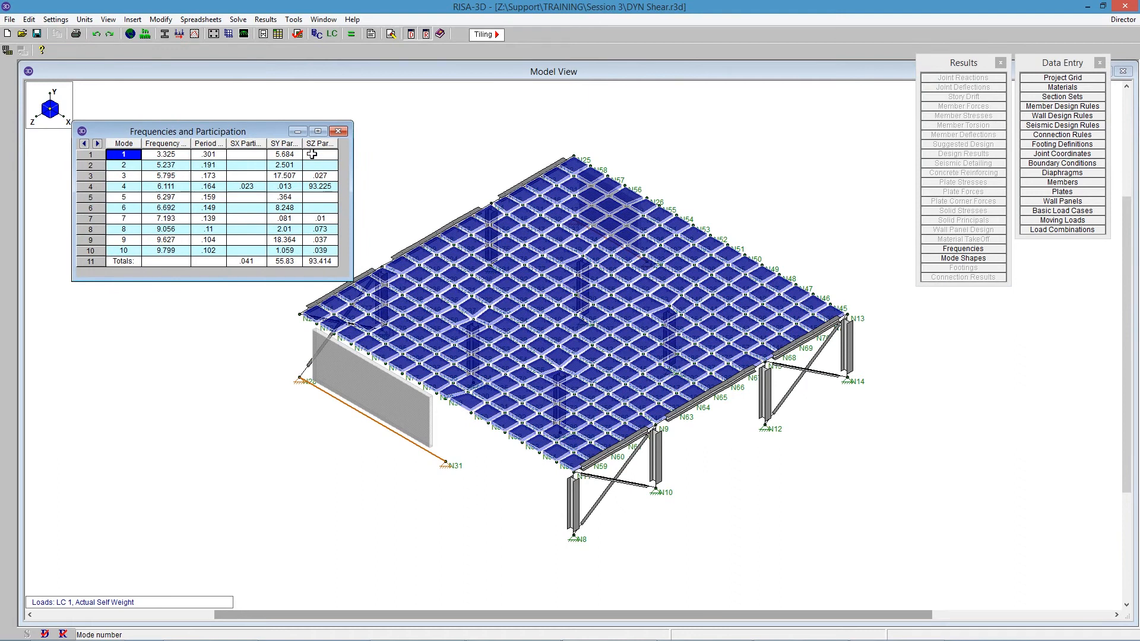
left_click(311, 262)
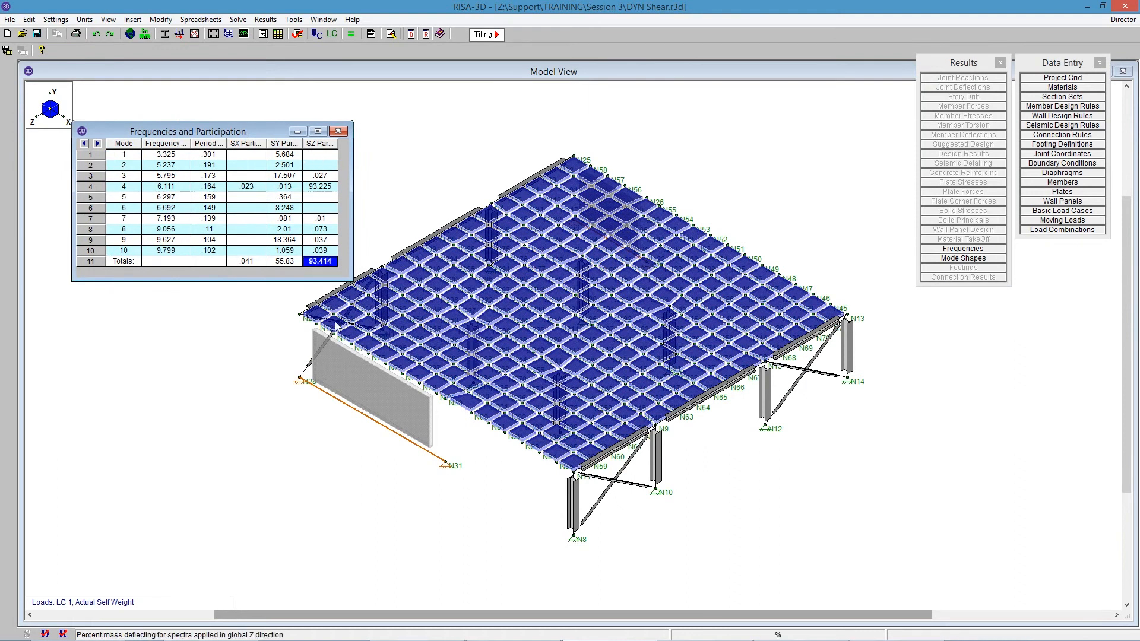
left_click(247, 262)
left_click(291, 262)
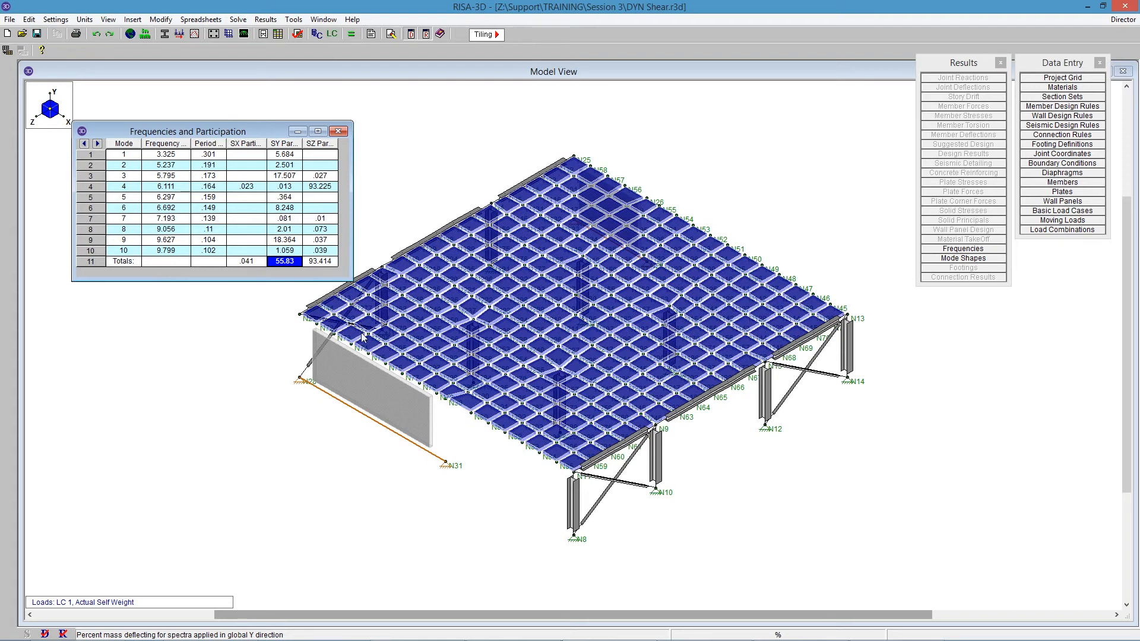
left_click_drag(285, 156, 296, 250)
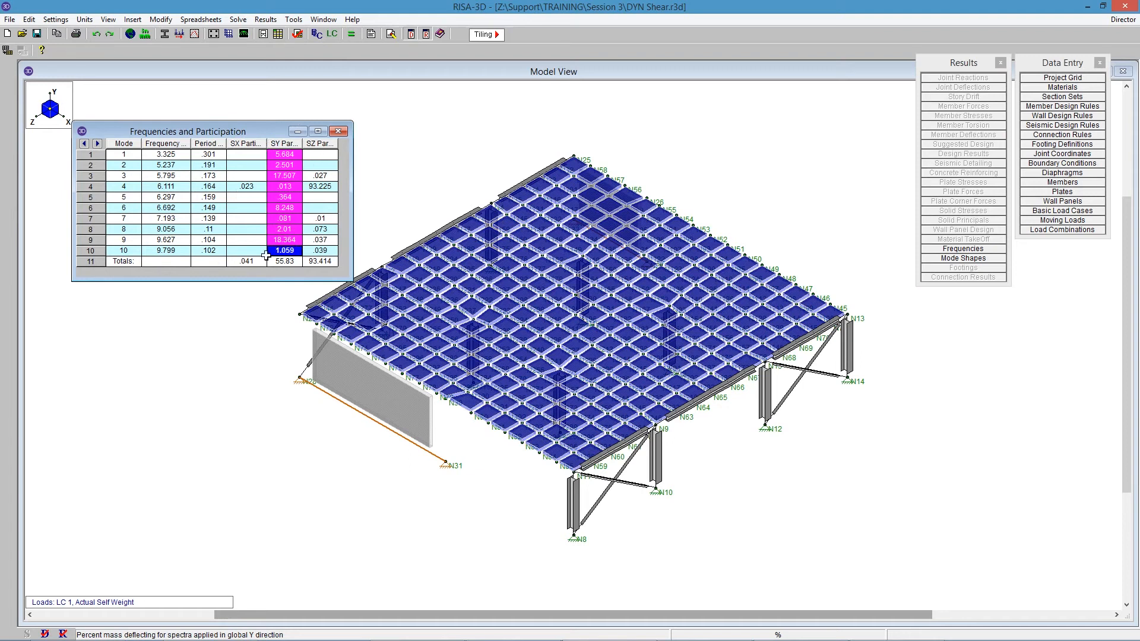
left_click(339, 132)
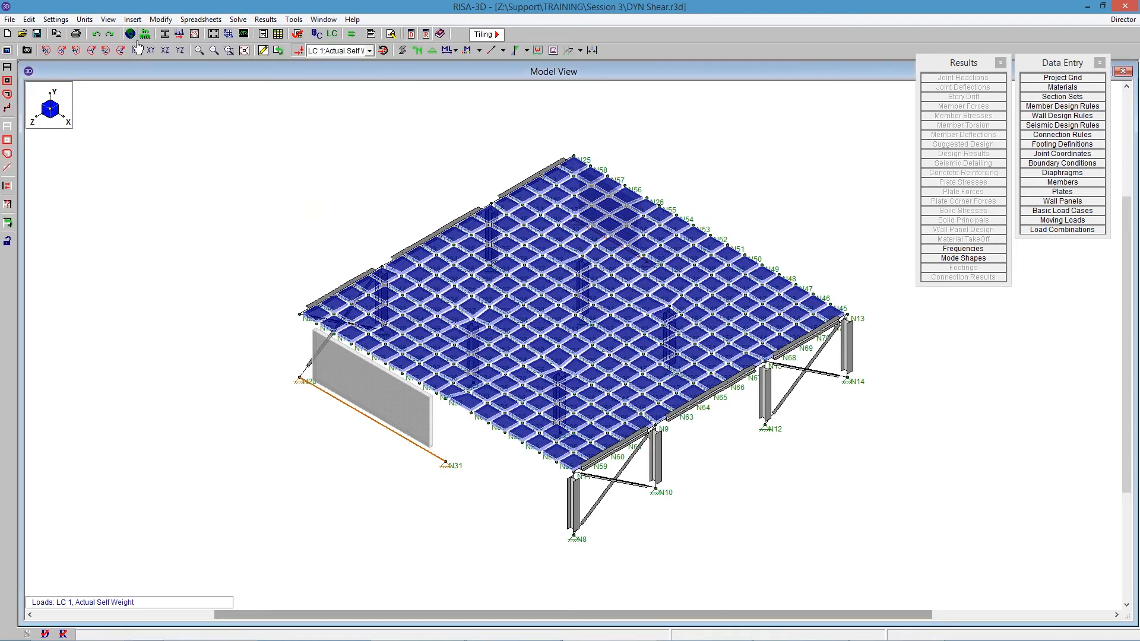
Examine the wall panels and braced frames in the XZ, XY, YZ and isometric views, and look at the structure from the braced side.
left_click(165, 50)
left_click(150, 52)
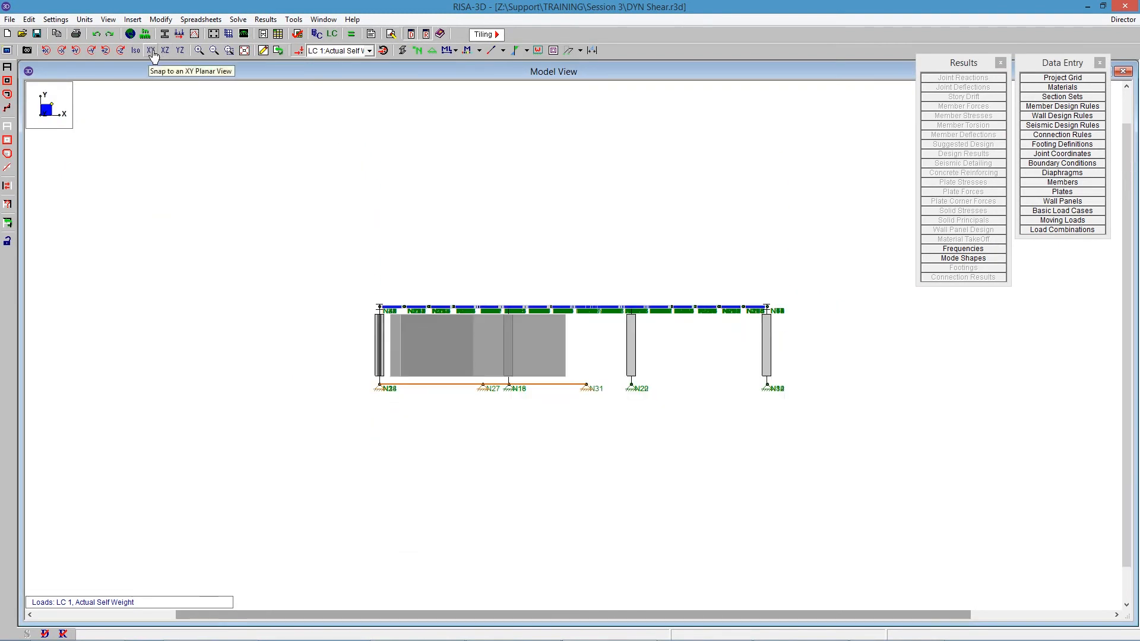
left_click(180, 51)
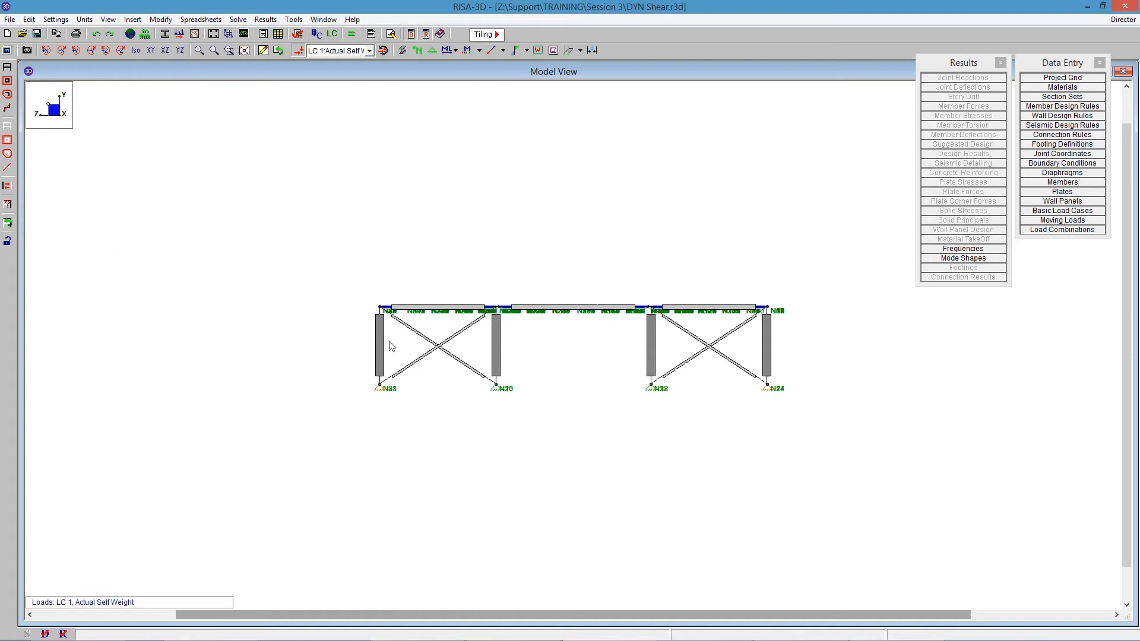
left_click(136, 51)
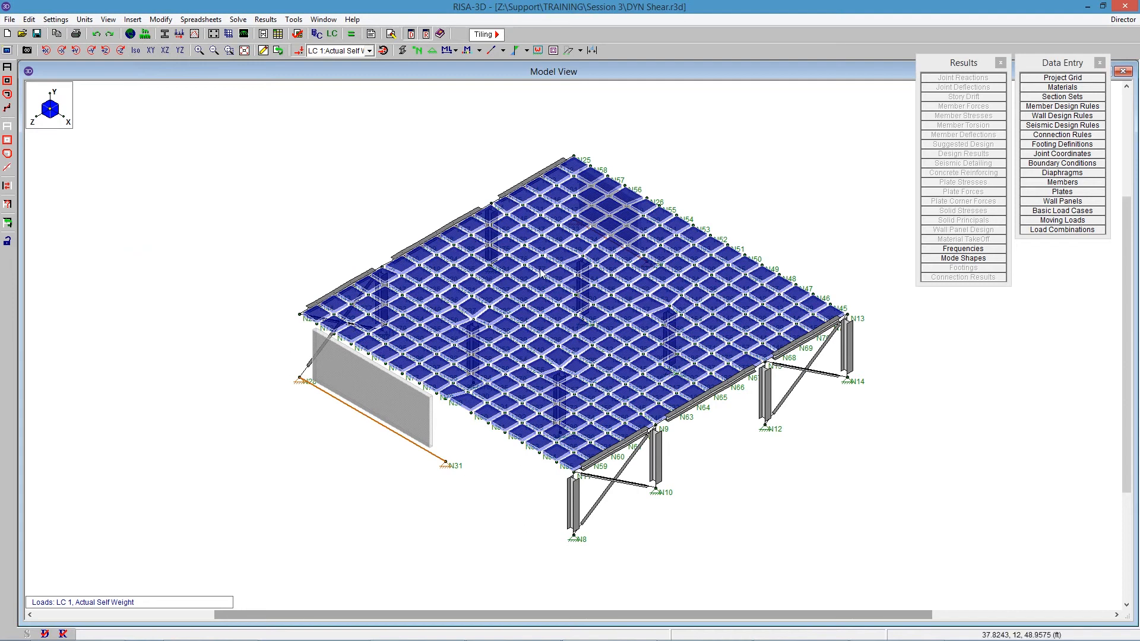
middle_click_drag(639, 319, 513, 336, "shift")
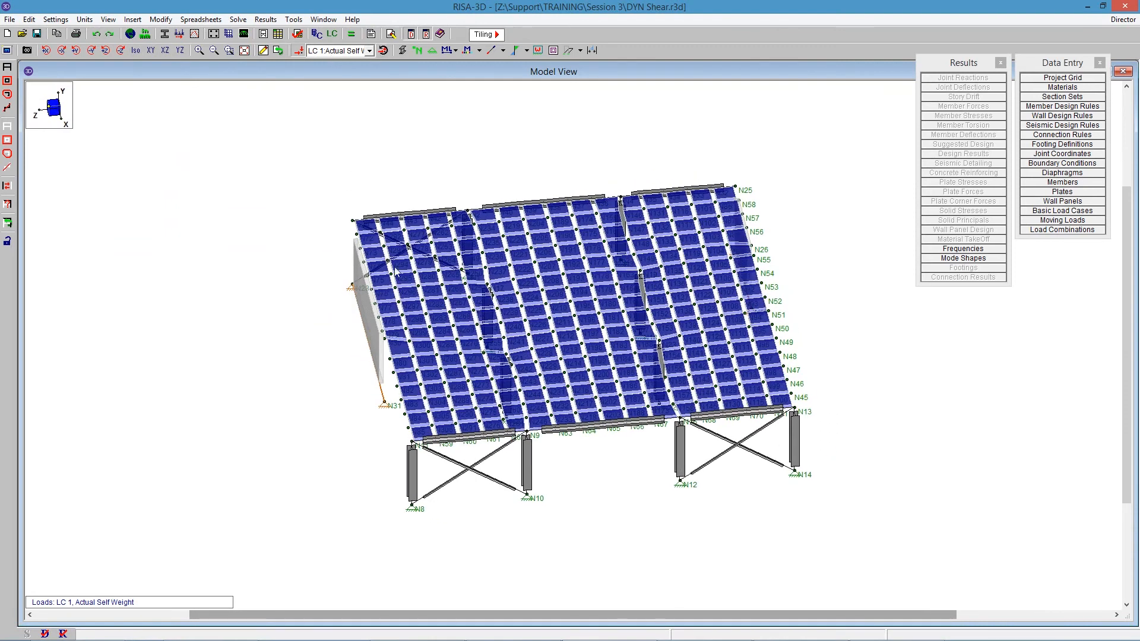
Display the LC 2: Discretized Self Weight loads on the unrendered wireframe model and inspect the wall line loads and column point loads.
left_click(344, 51)
left_click(356, 70)
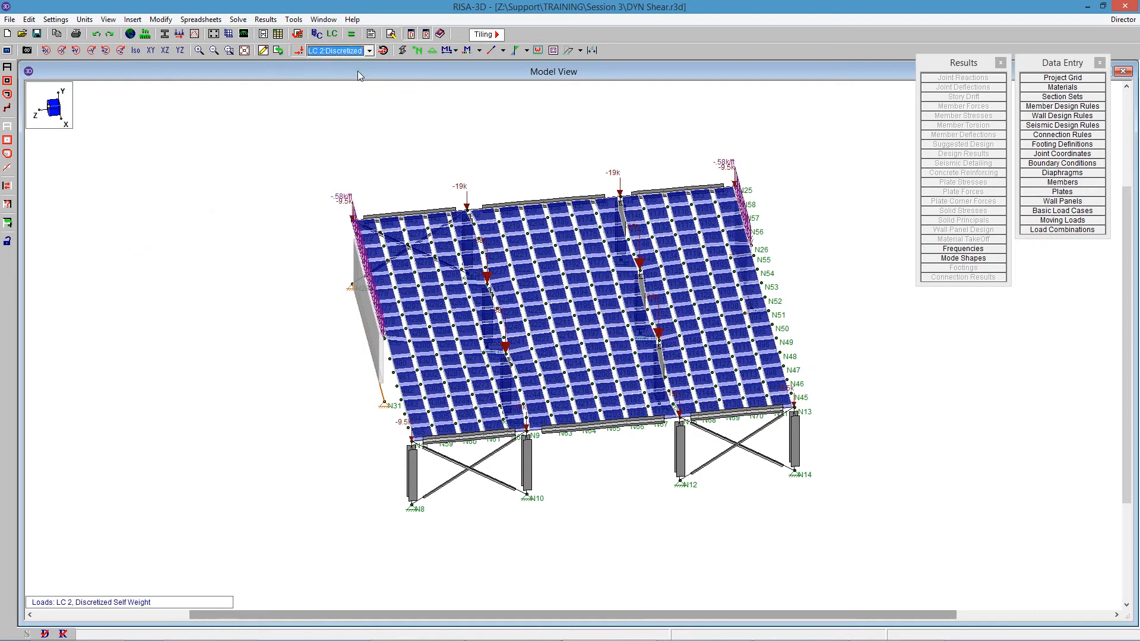
left_click(403, 50)
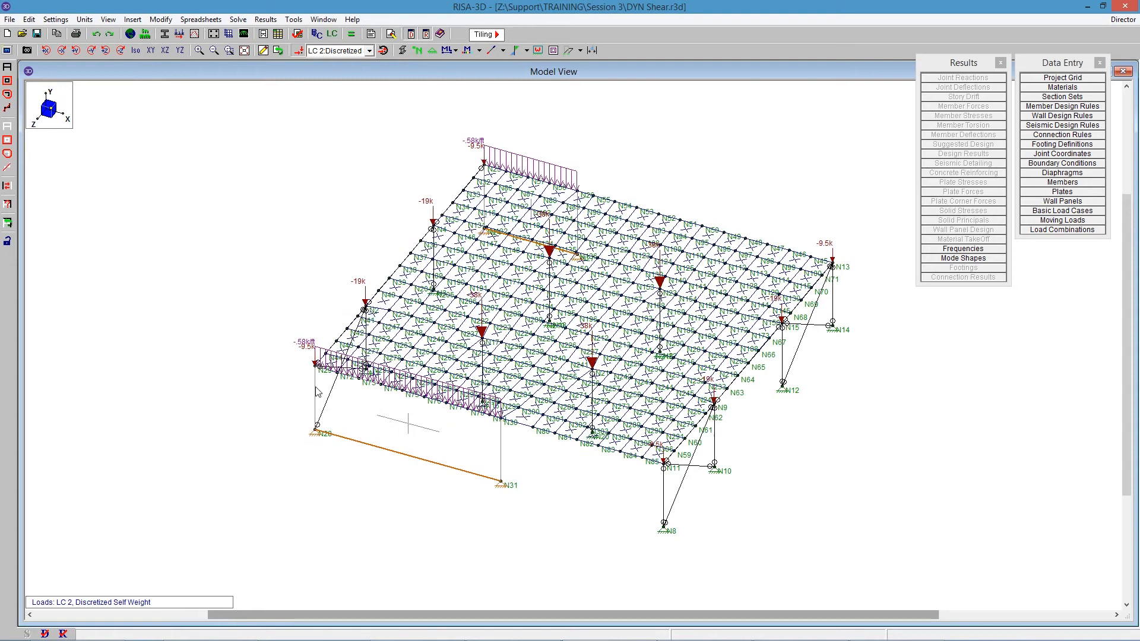
scroll(370, 410, "up", 2)
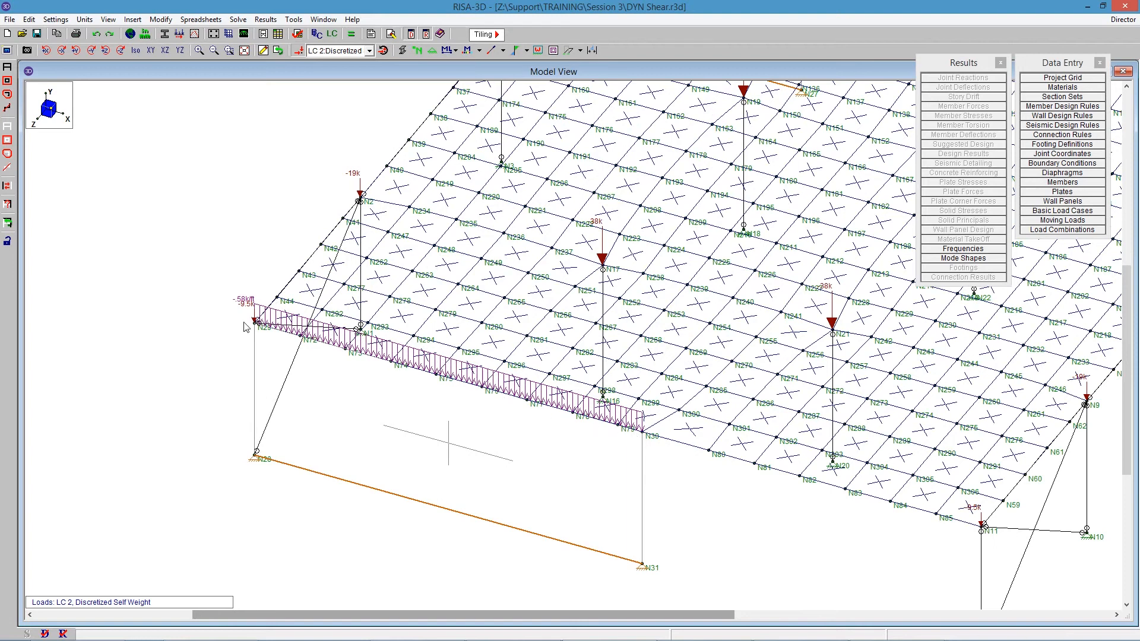
scroll(343, 225, "down", 3)
scroll(558, 306, "up", 2)
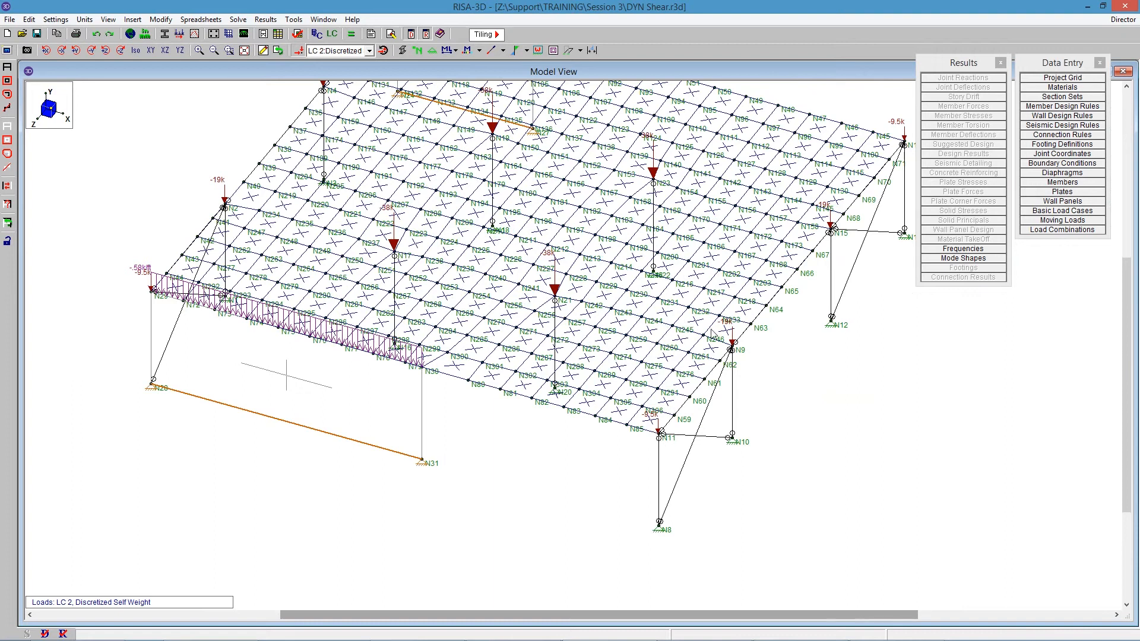
scroll(742, 379, "down", 2)
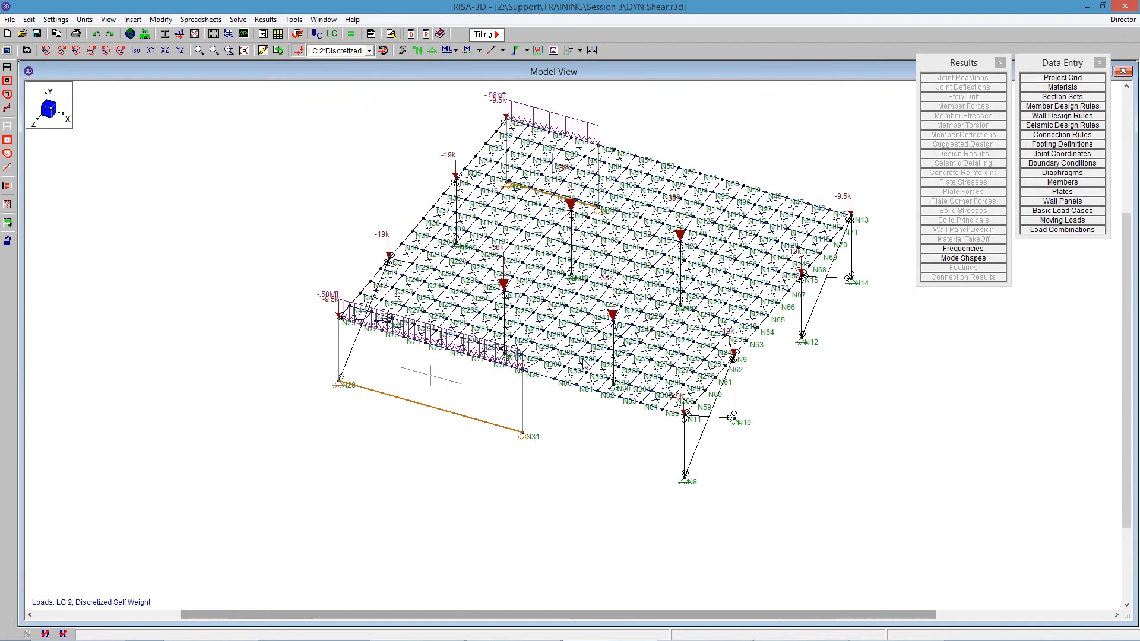
scroll(653, 191, "down", 1)
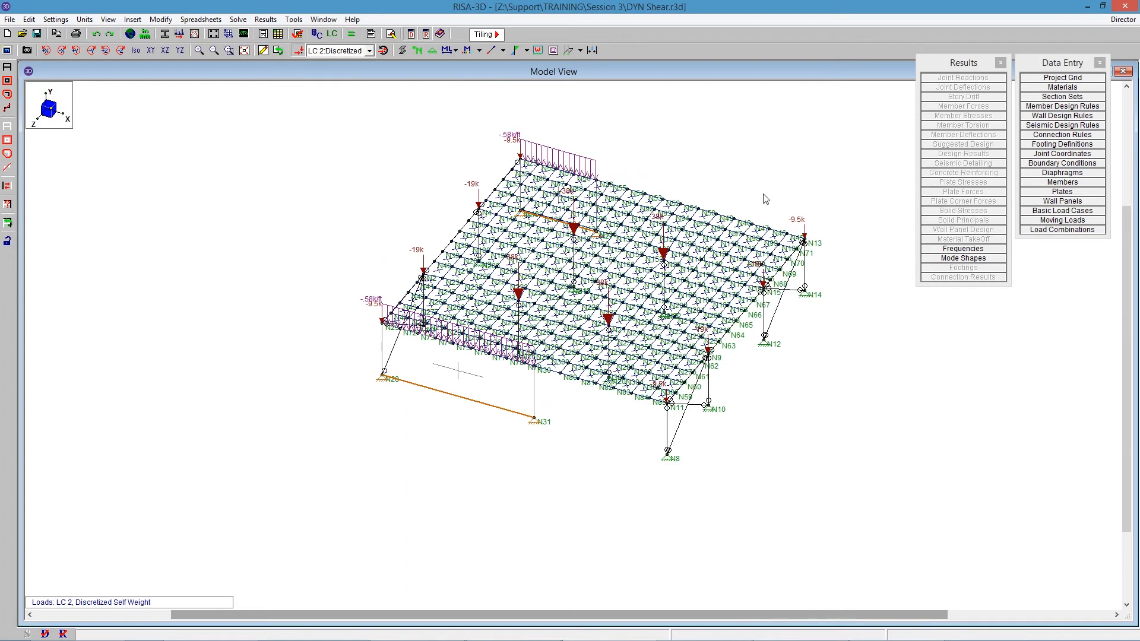
Run a new dynamics eigensolution for 10 modes with Discretized Self Weight as the mass combination instead of reusing the existing one.
left_click(356, 34)
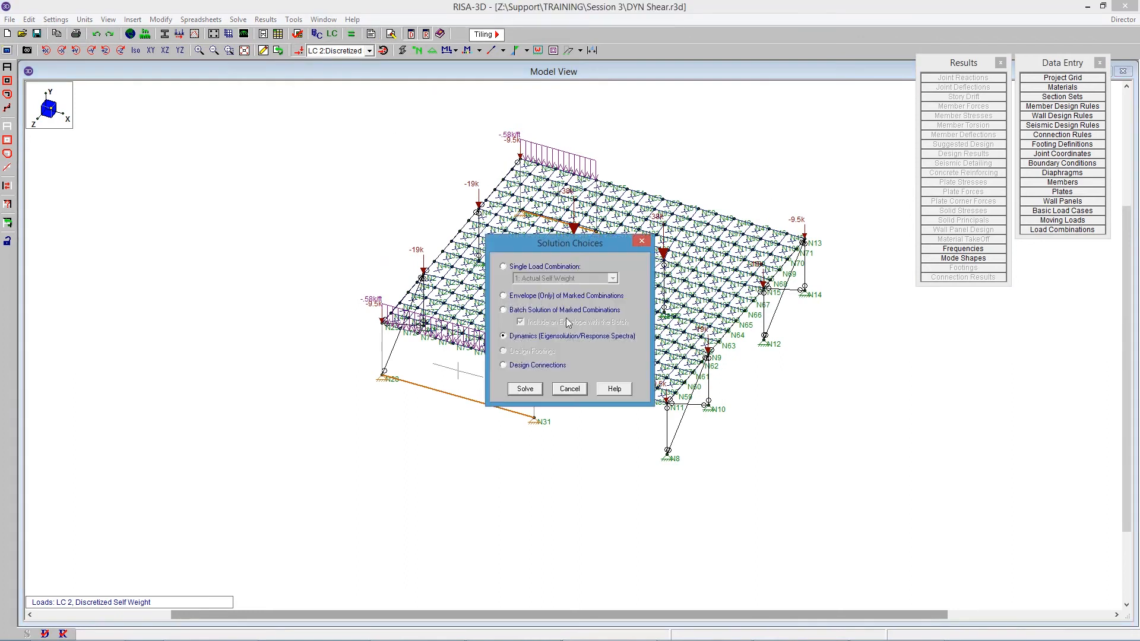
left_click(525, 388)
left_click(594, 114)
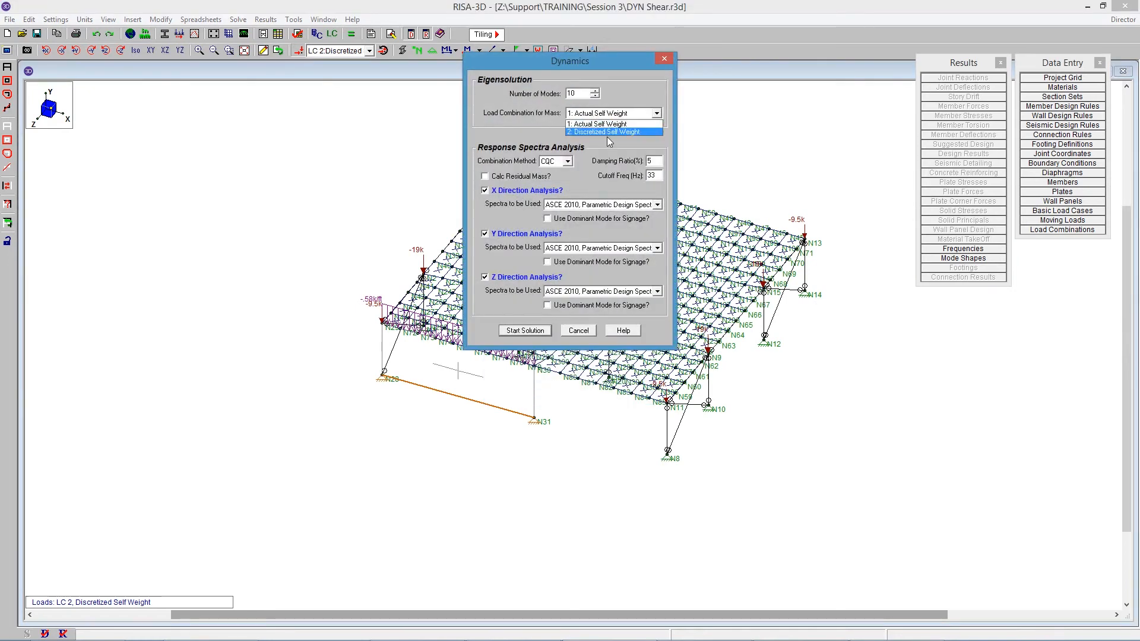
left_click(607, 133)
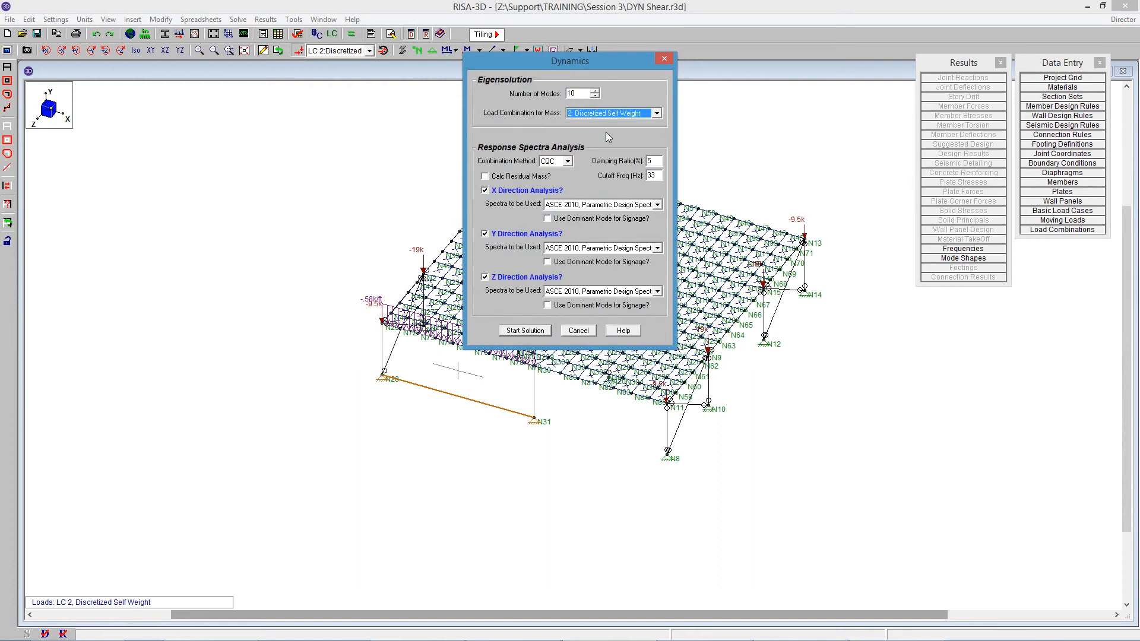
left_click(526, 333)
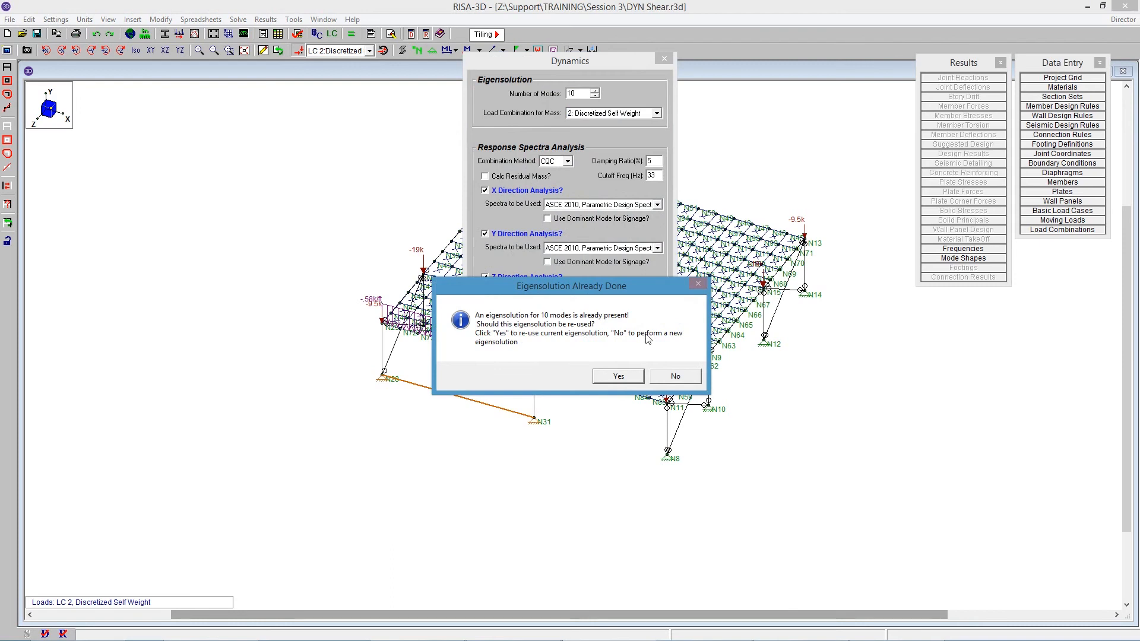
left_click(677, 378)
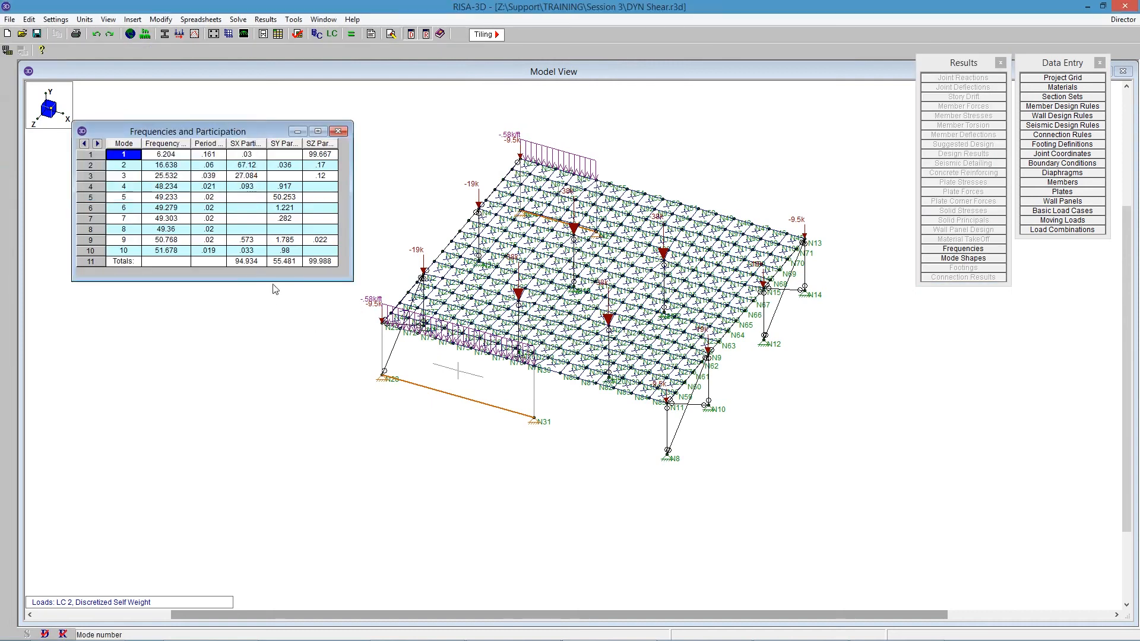
Examine the SX, SY and SZ mass participation of the discretized self weight solution, mode by mode and in total.
left_click_drag(246, 155, 249, 250)
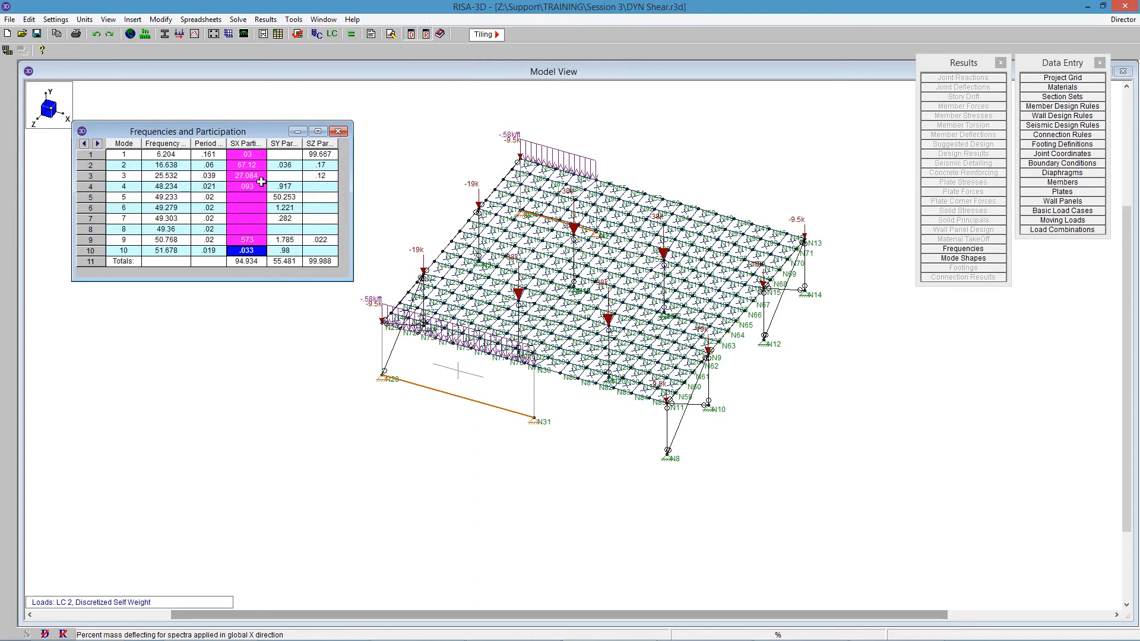
left_click(245, 261)
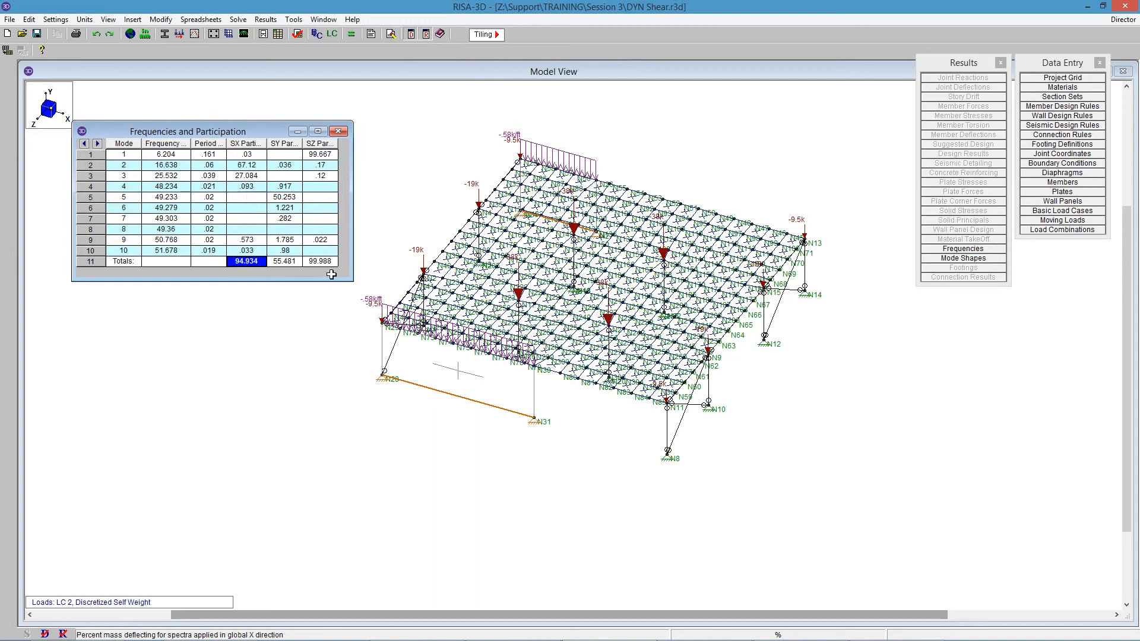
left_click(325, 261)
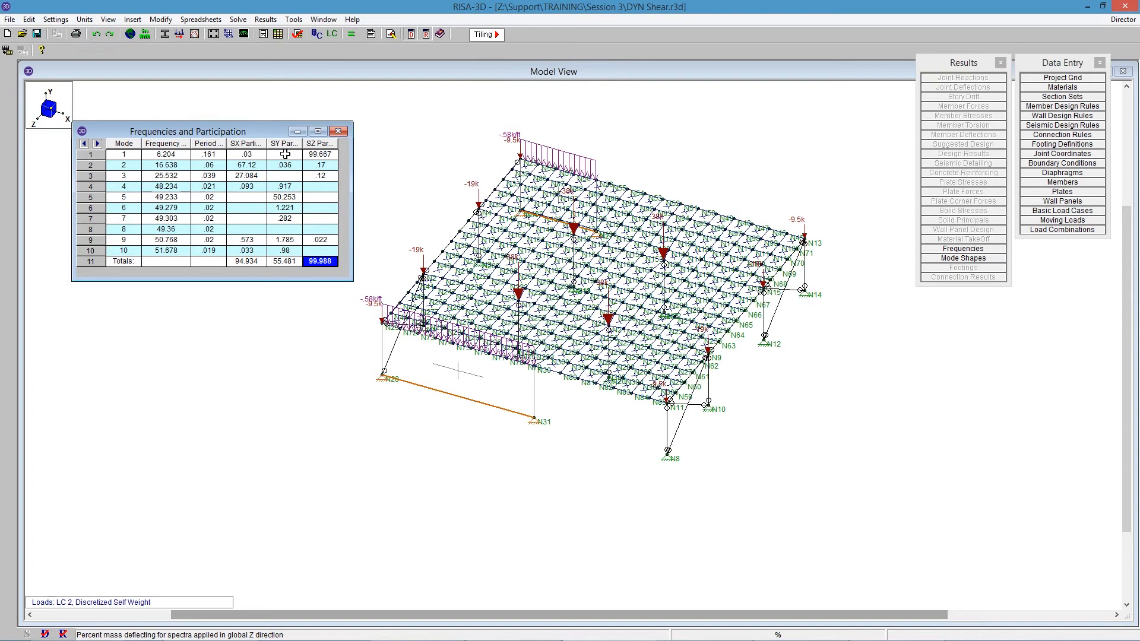
left_click_drag(285, 155, 275, 261)
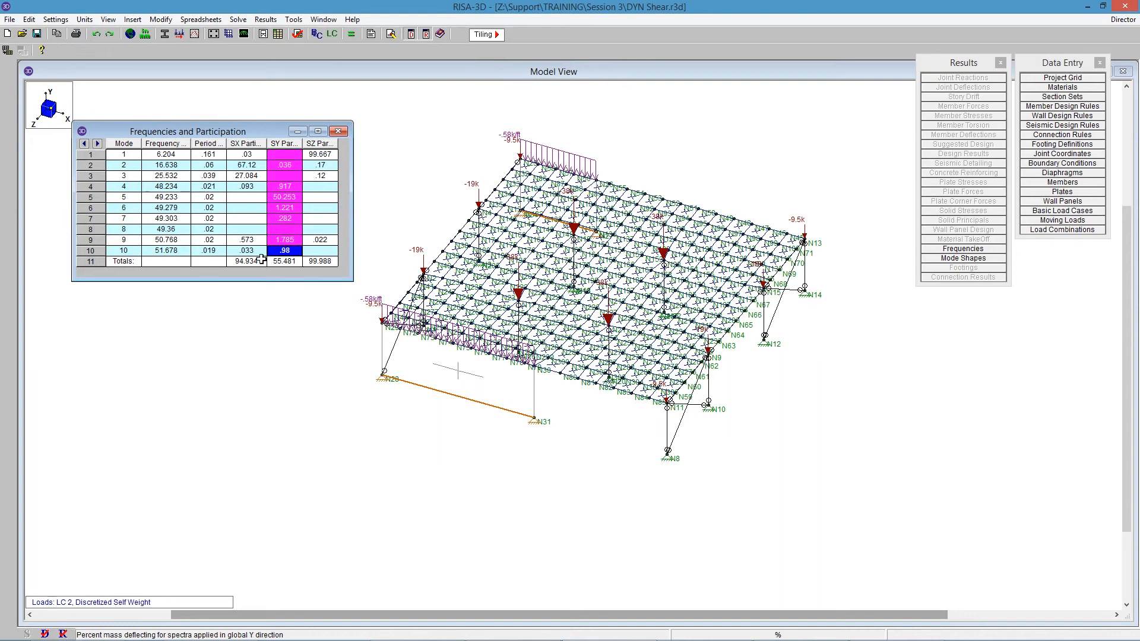
Rerun the dynamics eigensolution for 100 modes with Discretized Self Weight as the load combination for mass.
left_click(350, 37)
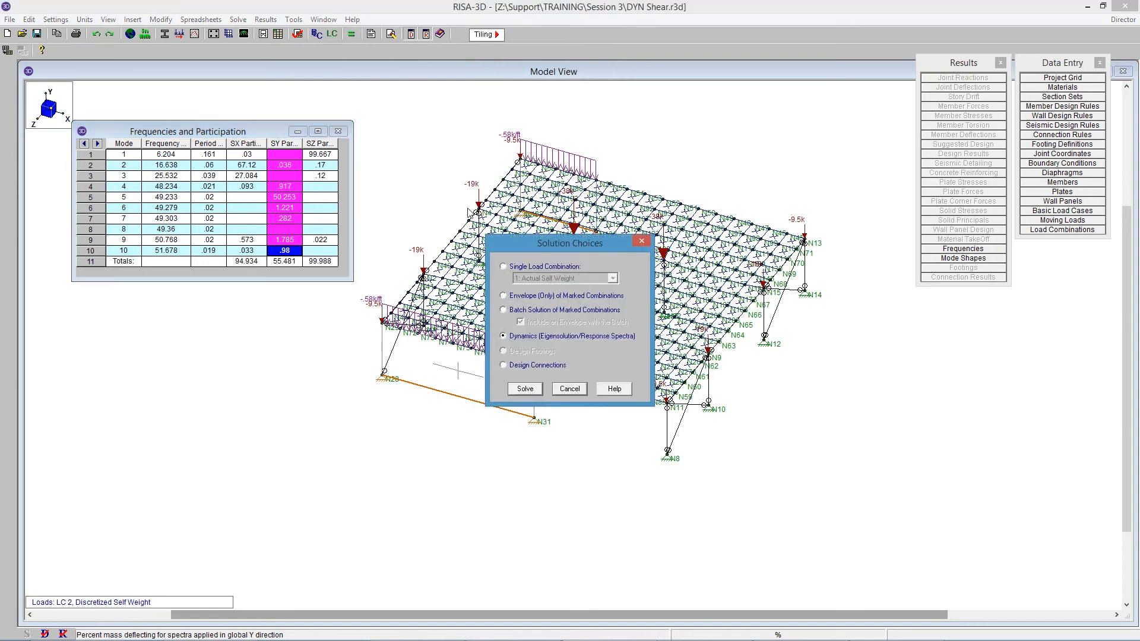
left_click(537, 402)
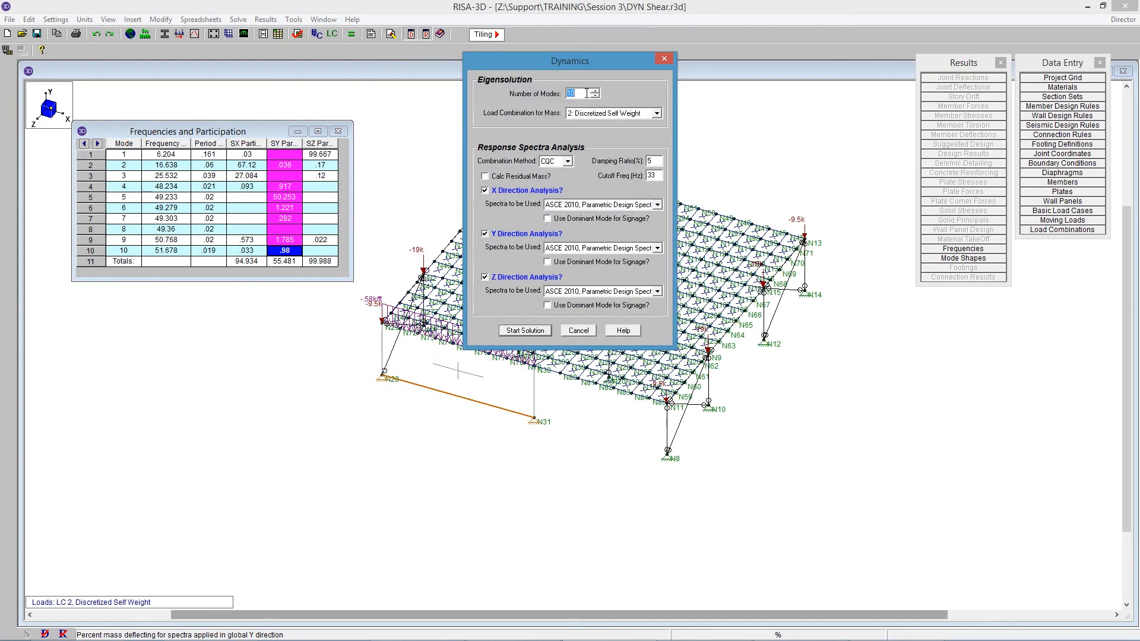
type("1")
left_click(537, 330)
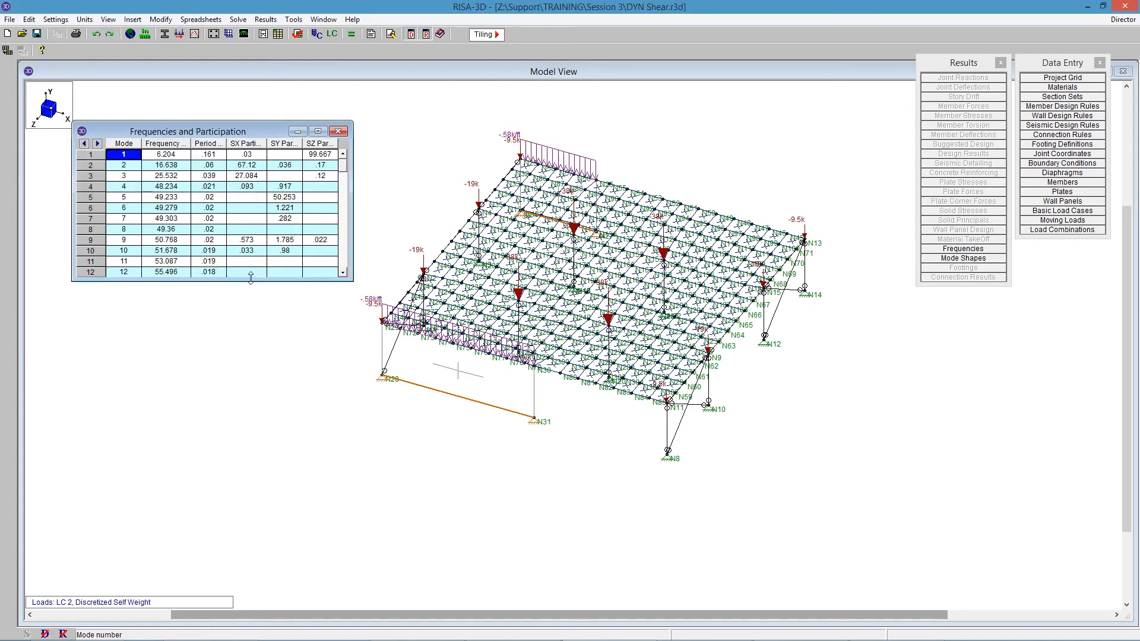
Examine the mass participation of all 100 discretized self weight modes and the SX, SY and SZ totals, and close the results.
left_click_drag(253, 288, 255, 579)
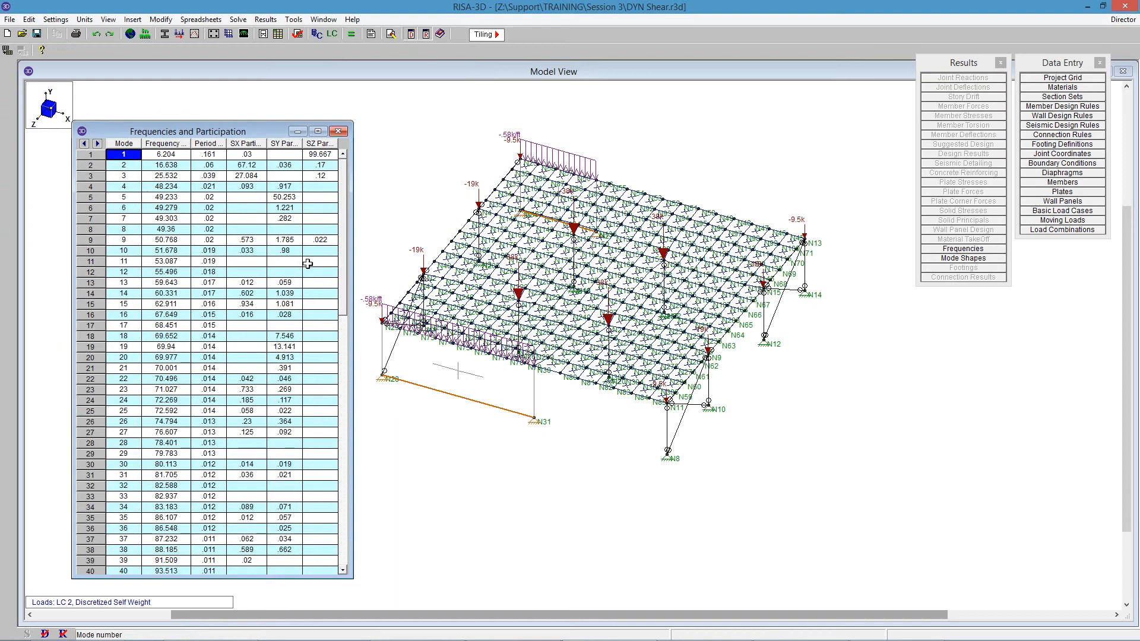
left_click_drag(341, 245, 308, 590)
left_click_drag(239, 560, 322, 563)
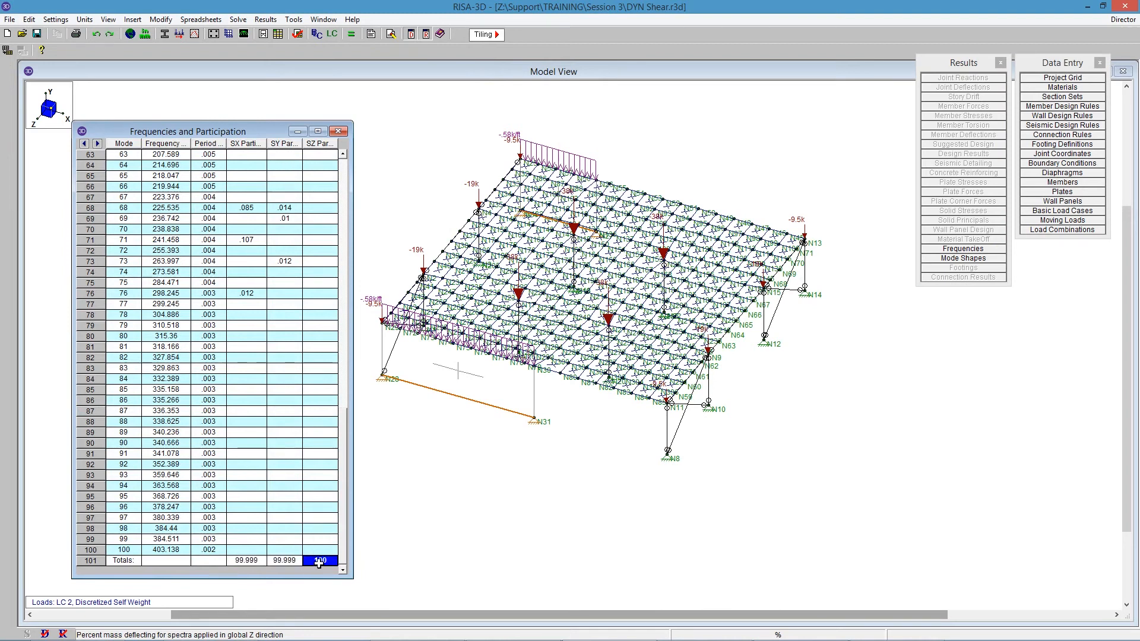
left_click_drag(343, 555, 349, 281)
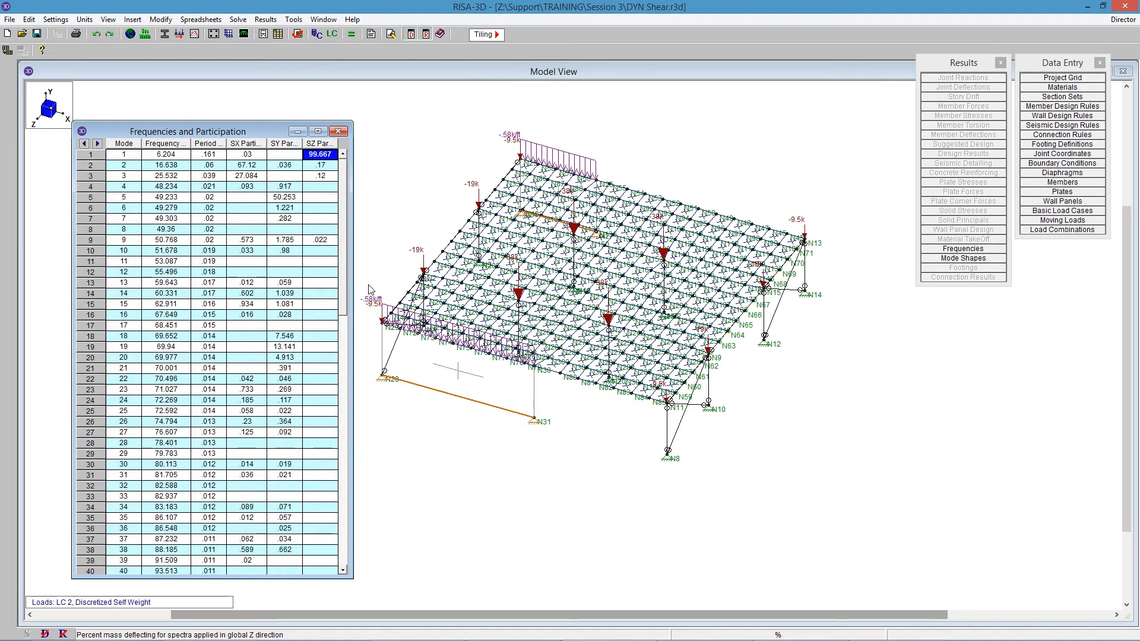
left_click(339, 133)
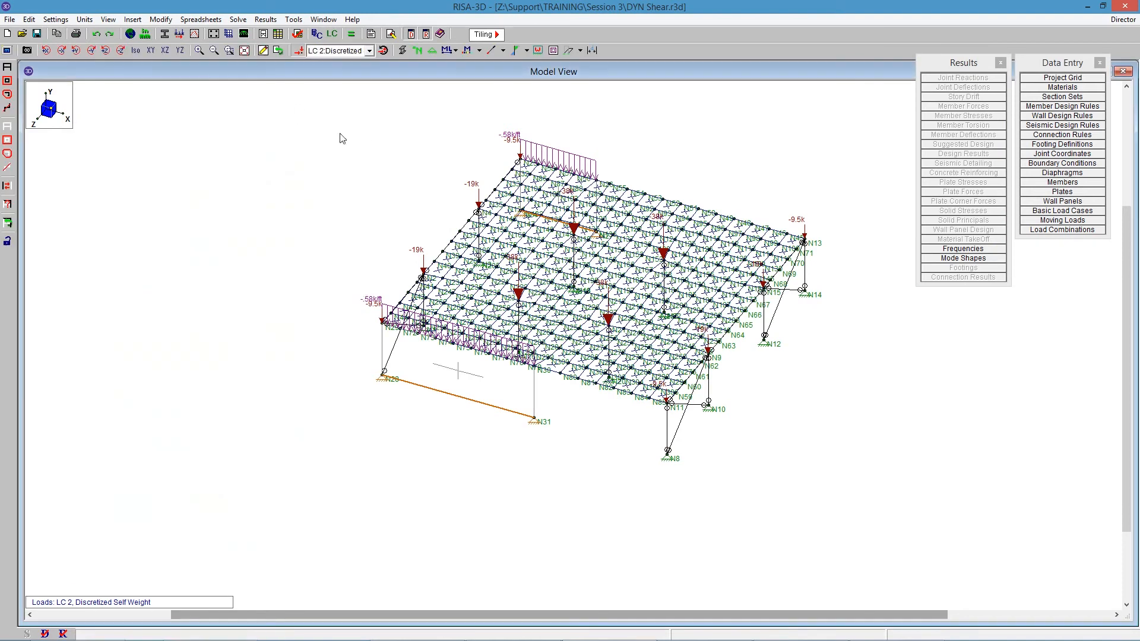
Set the dynamic solver to Ritz Vector Solver in the advanced solution options of the global model settings.
left_click(130, 34)
left_click(583, 430)
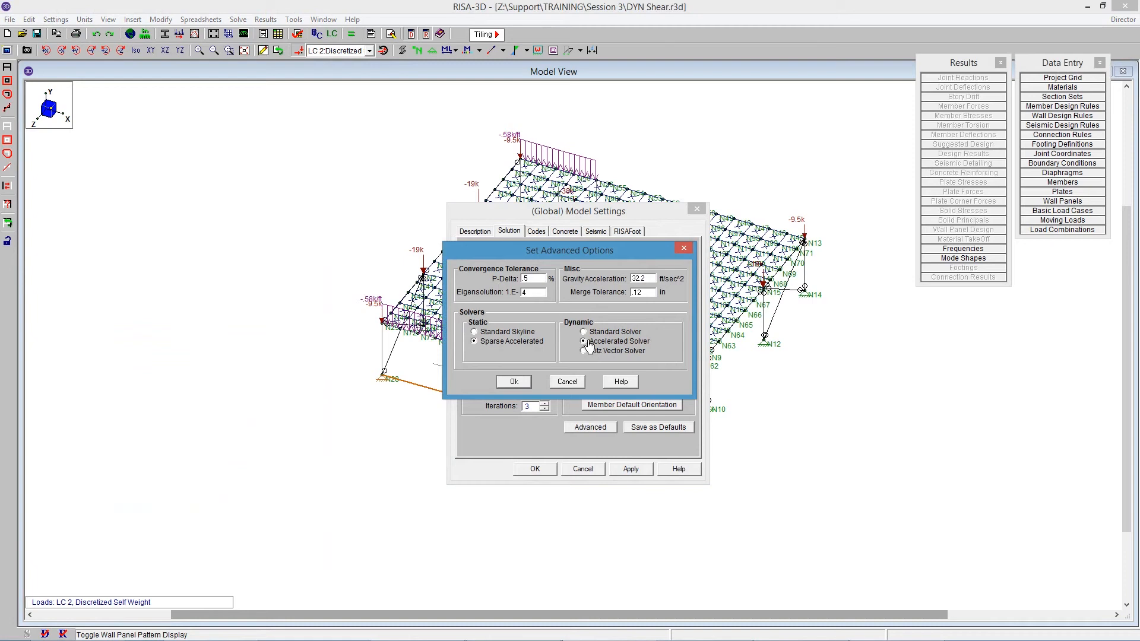
left_click(602, 354)
left_click(511, 384)
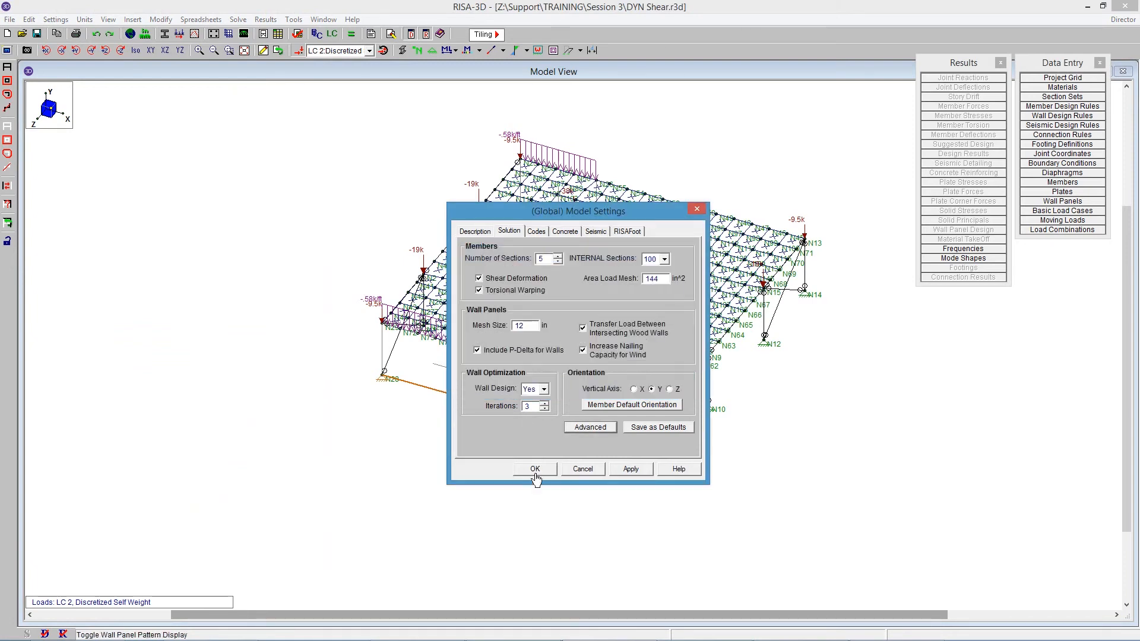
key("Return")
Run a dynamics solution for 10 modes with Actual Self Weight as the load combination for mass.
left_click(351, 34)
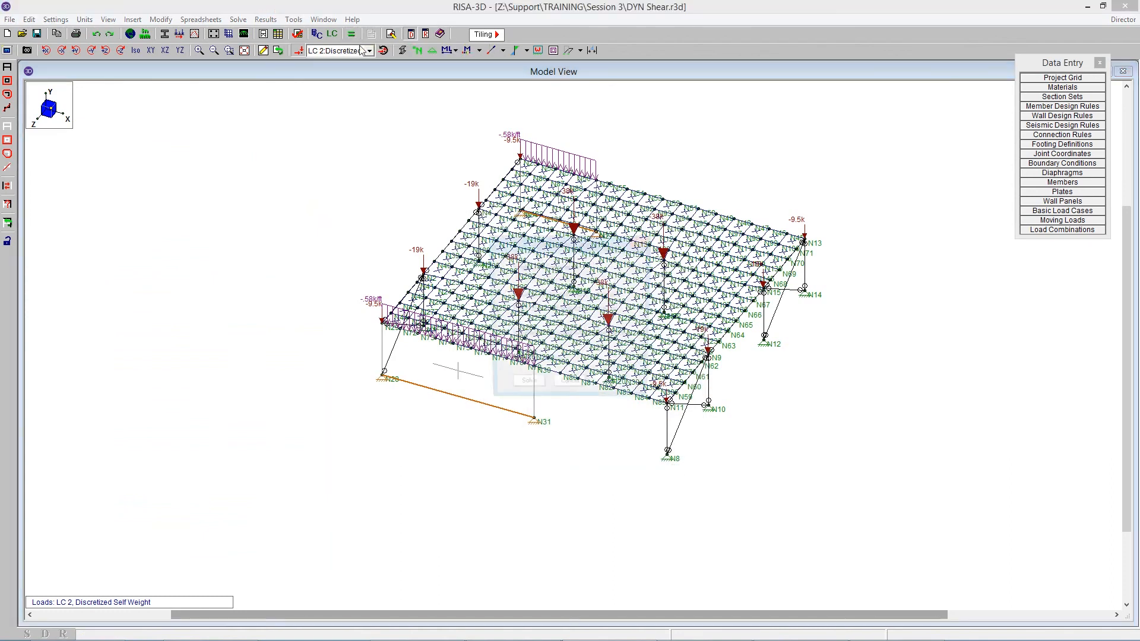
left_click(525, 388)
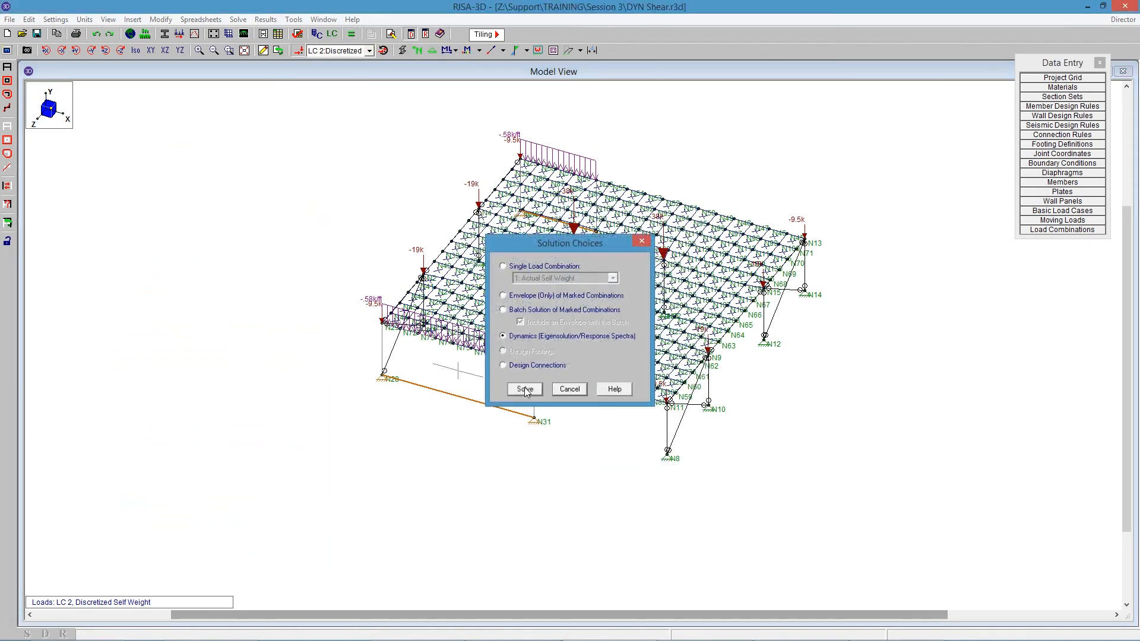
left_click(612, 112)
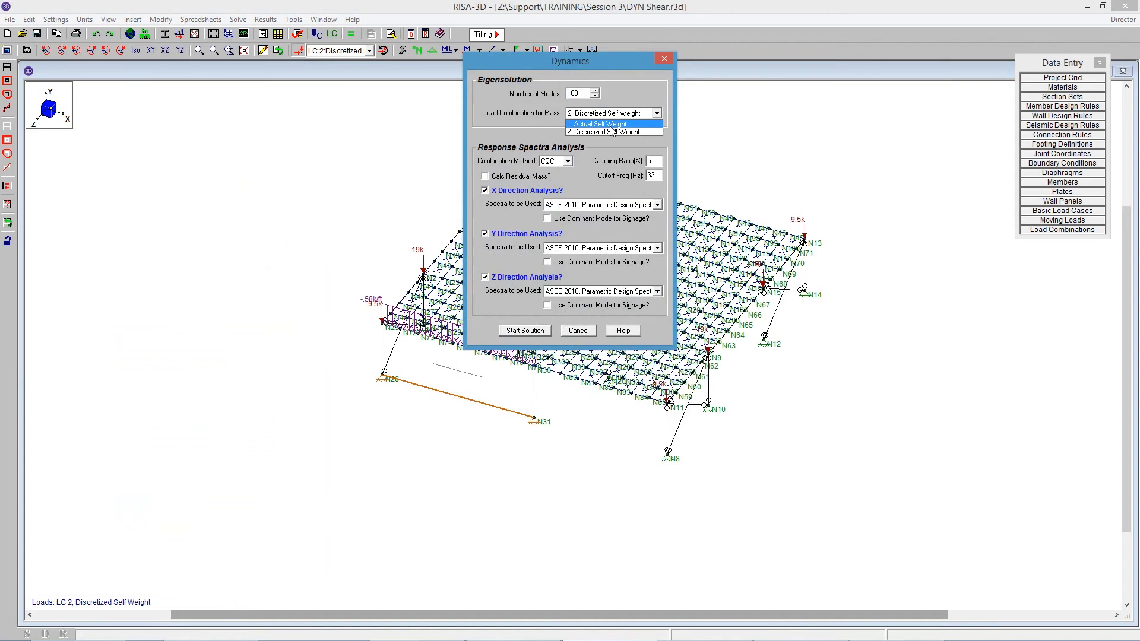
left_click(599, 123)
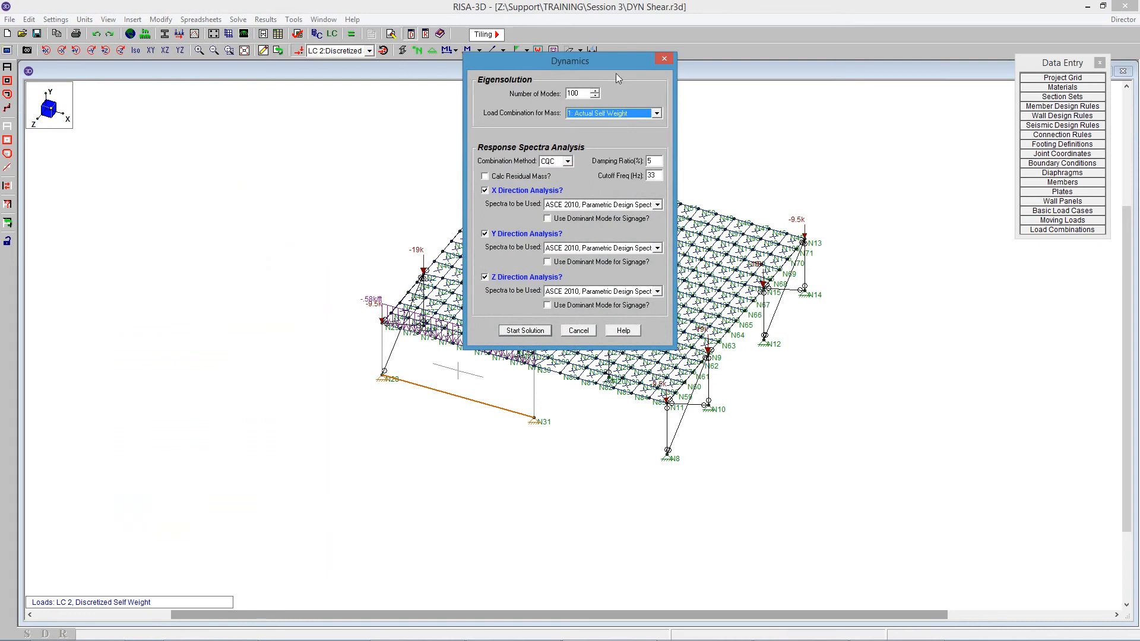
double_click(581, 94)
type("10")
left_click(525, 330)
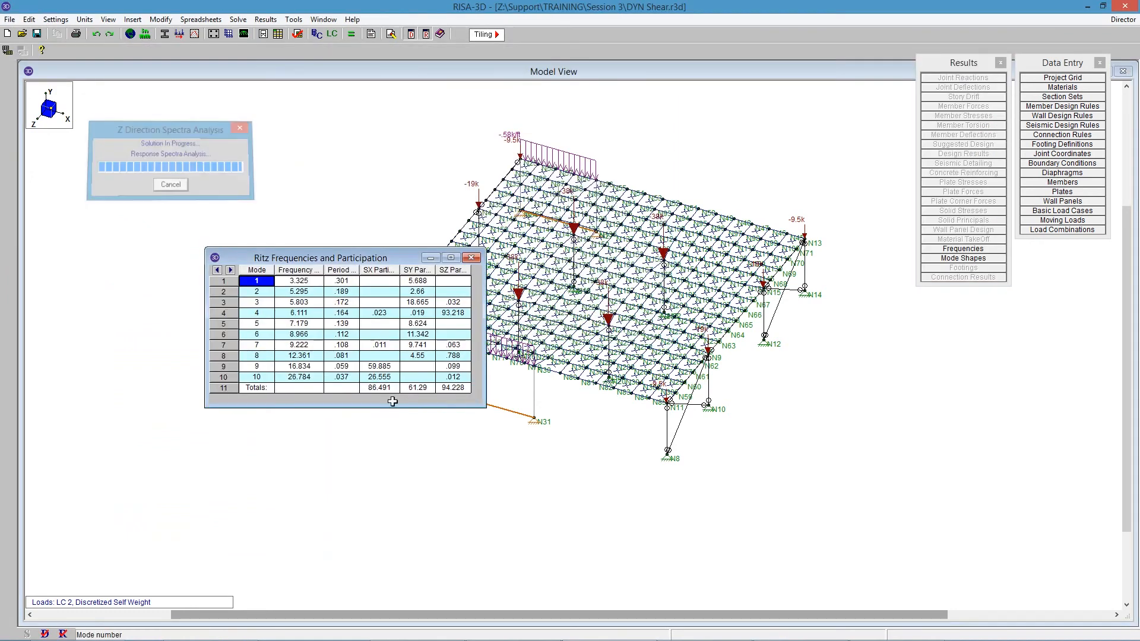
Check the total SX, SY and SZ mass participation of the 10-mode Ritz solution.
left_click(380, 387)
left_click(444, 389)
left_click(378, 388, "shift")
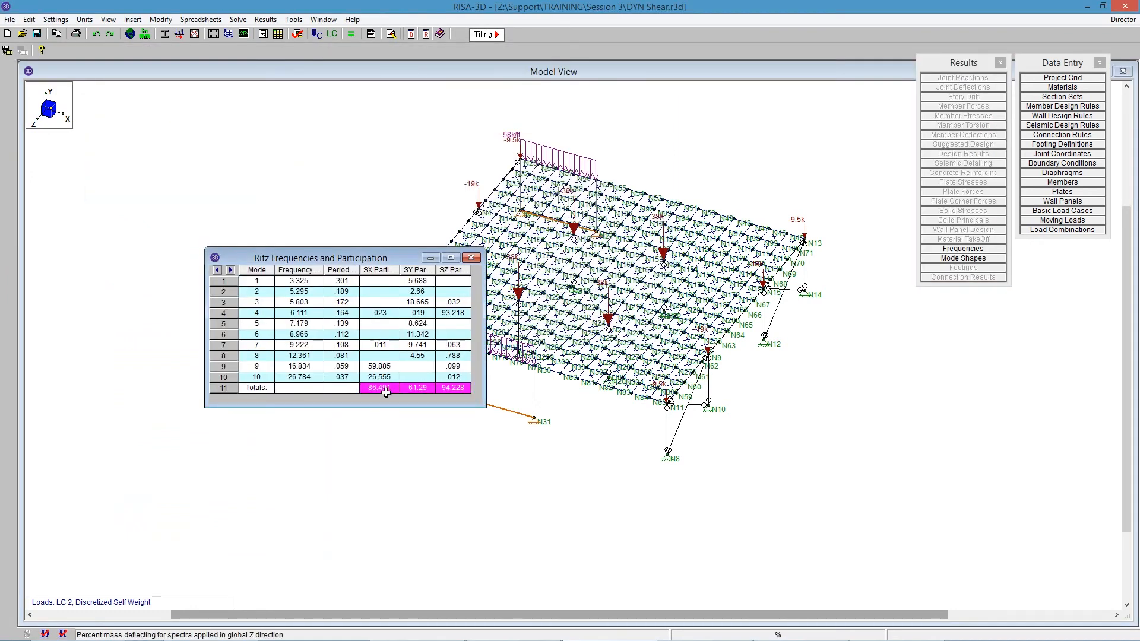
Rerun the dynamics solution for 100 modes, keeping Actual Self Weight as the load combination for mass.
left_click(372, 34)
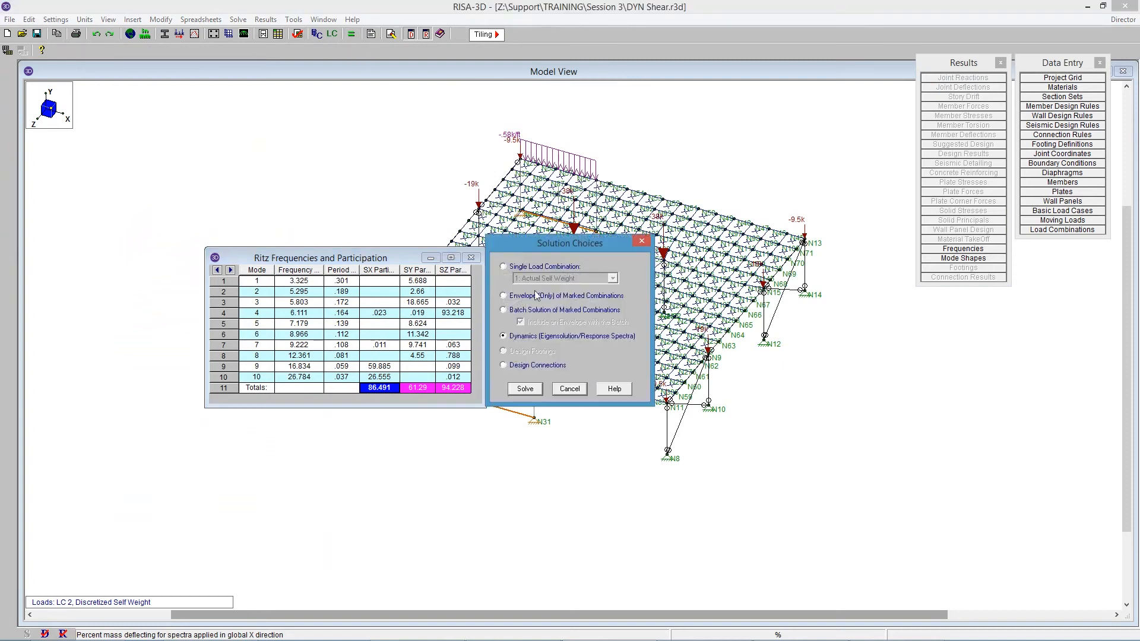
left_click(526, 389)
type("60")
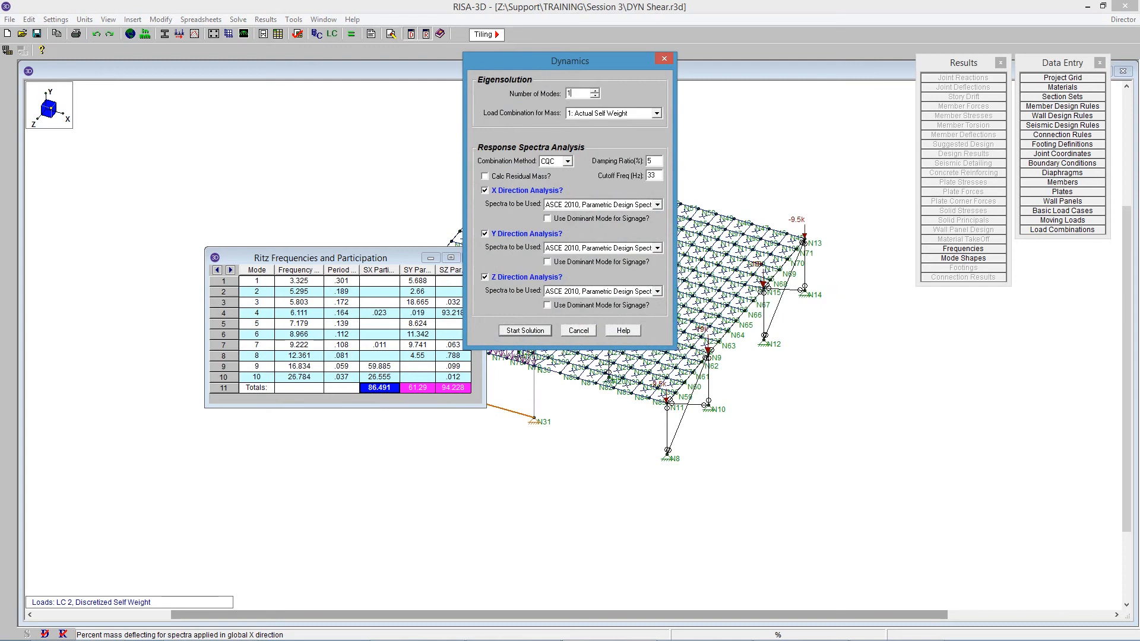
left_click(525, 331)
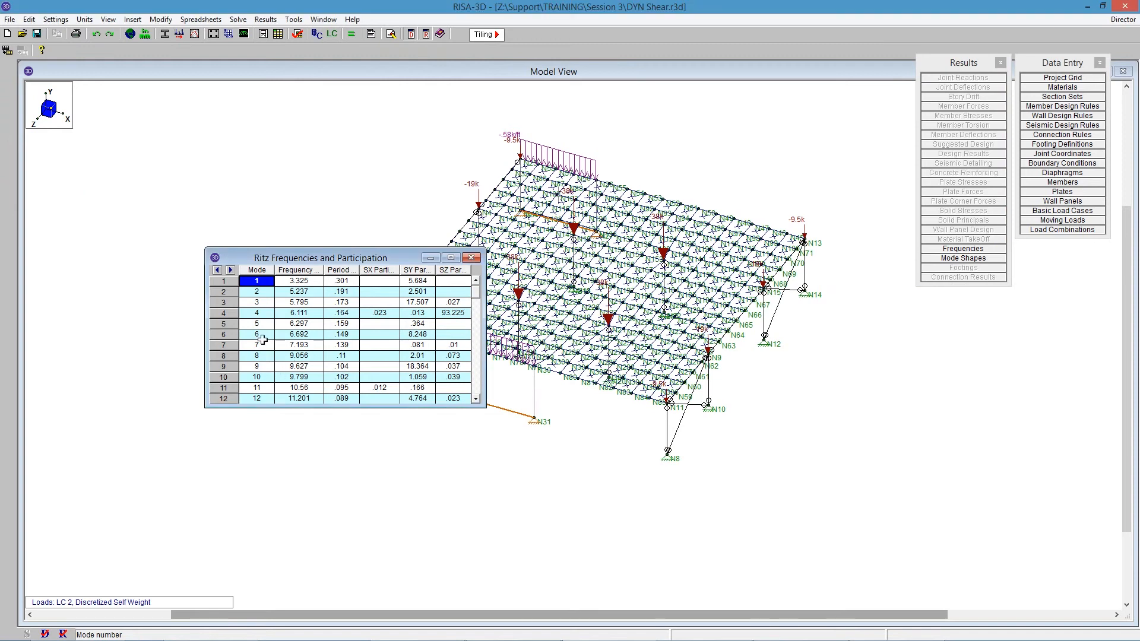
Examine the mode list and the total SX, SY and SZ participation of the 100-mode Ritz solution.
left_click_drag(328, 250, 362, 89)
left_click_drag(478, 158, 465, 369)
left_click_drag(378, 390, 454, 389)
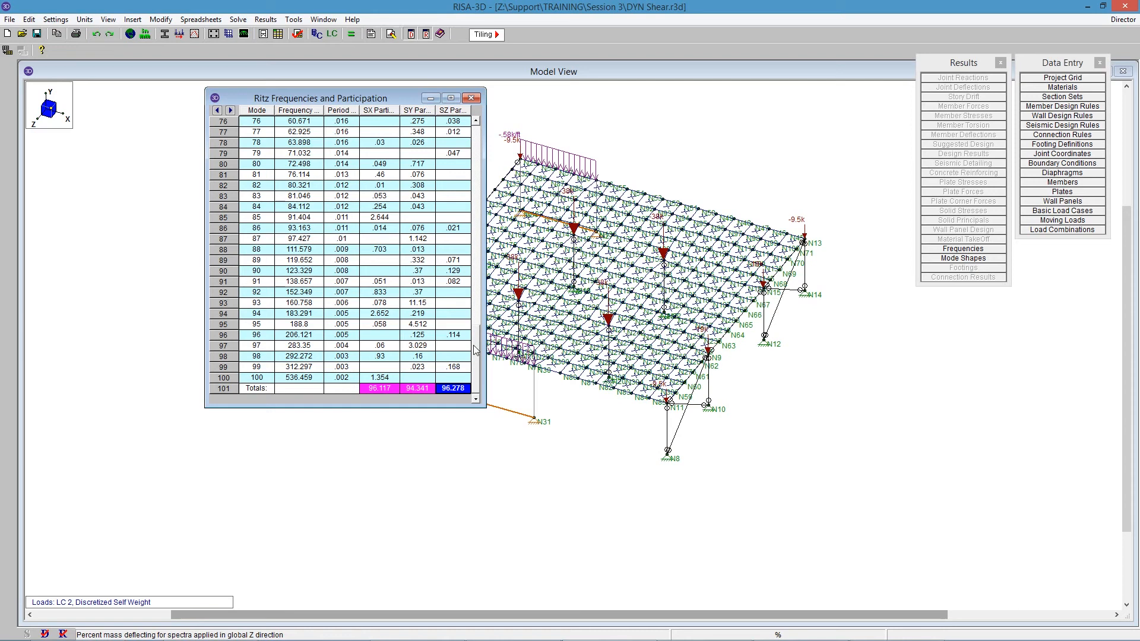
left_click_drag(476, 351, 476, 149)
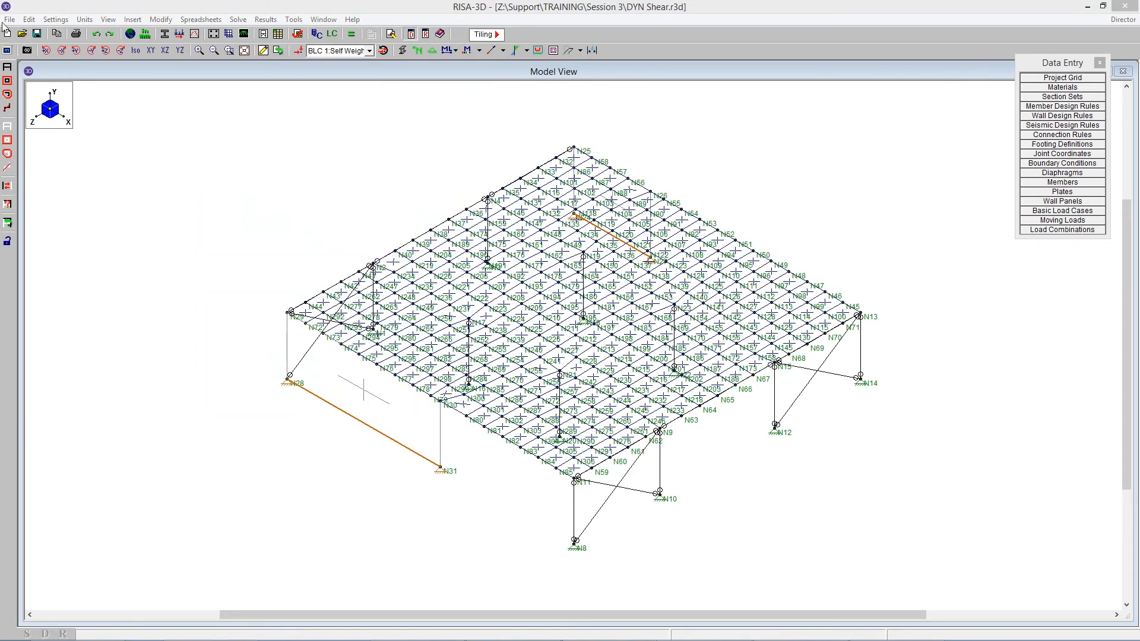
Open the recently used model DYN XBrace2.r3d.
left_click(9, 20)
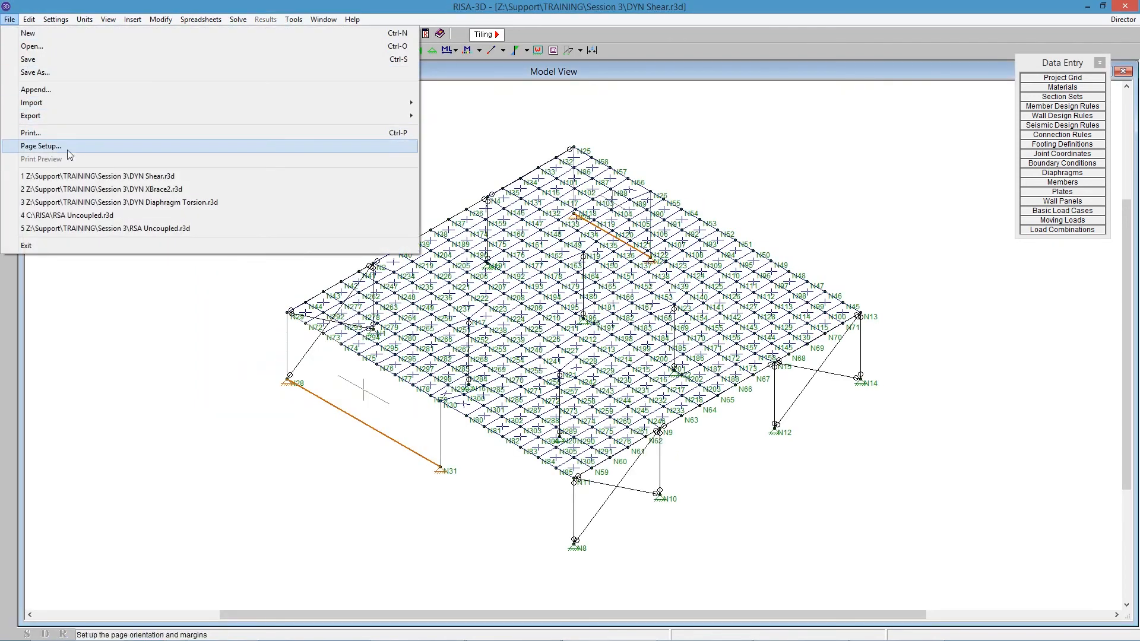
left_click(97, 189)
left_click(521, 474)
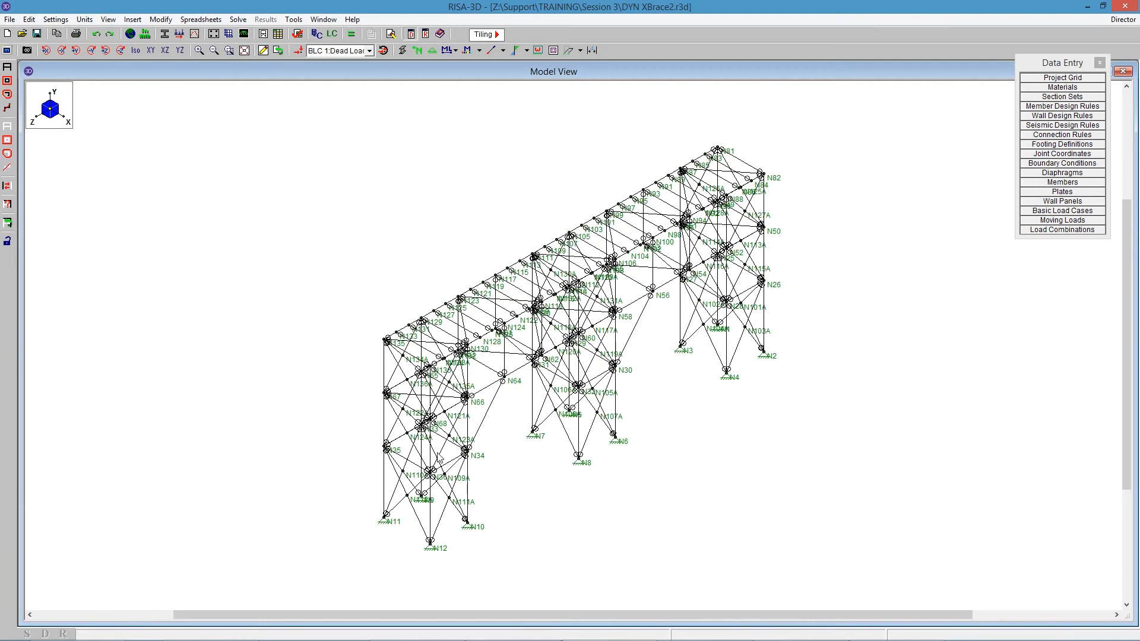
Show the braced tower structure with rendered members and display the LC 1: Seismic weight loads on it.
left_click(402, 51)
left_click(402, 51)
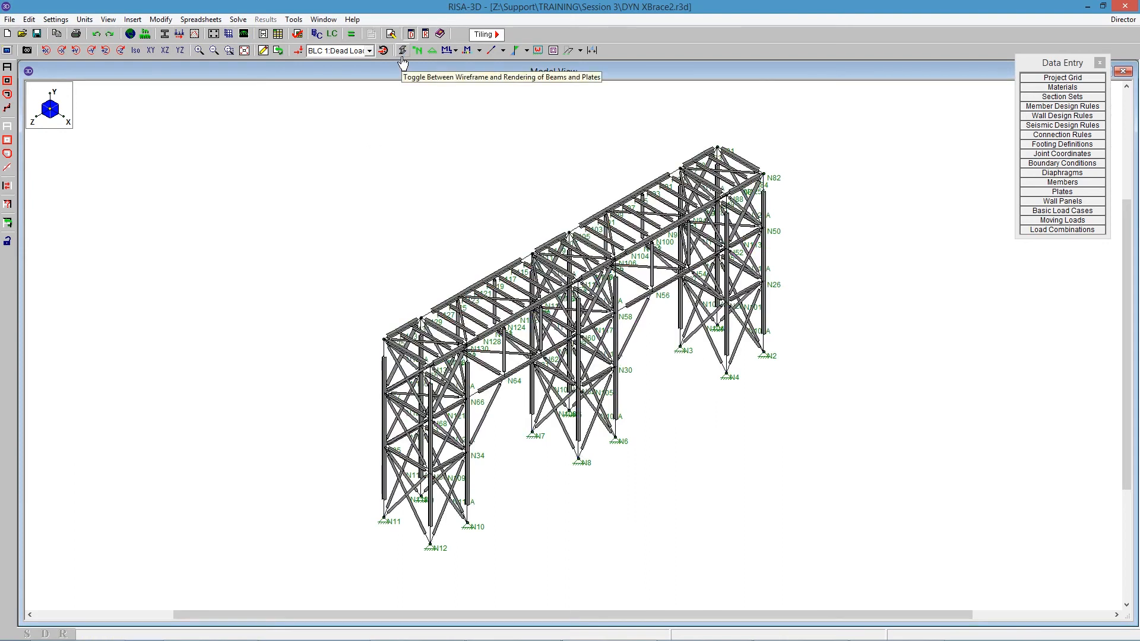
left_click(402, 51)
mouse_move(451, 305)
middle_mouse_down("shift")
mouse_move(645, 274)
mouse_move(776, 233)
mouse_move(682, 308)
mouse_move(453, 310)
mouse_move(394, 297)
mouse_move(392, 284)
mouse_move(504, 285)
mouse_move(458, 291)
middle_mouse_up("shift")
left_click(402, 51)
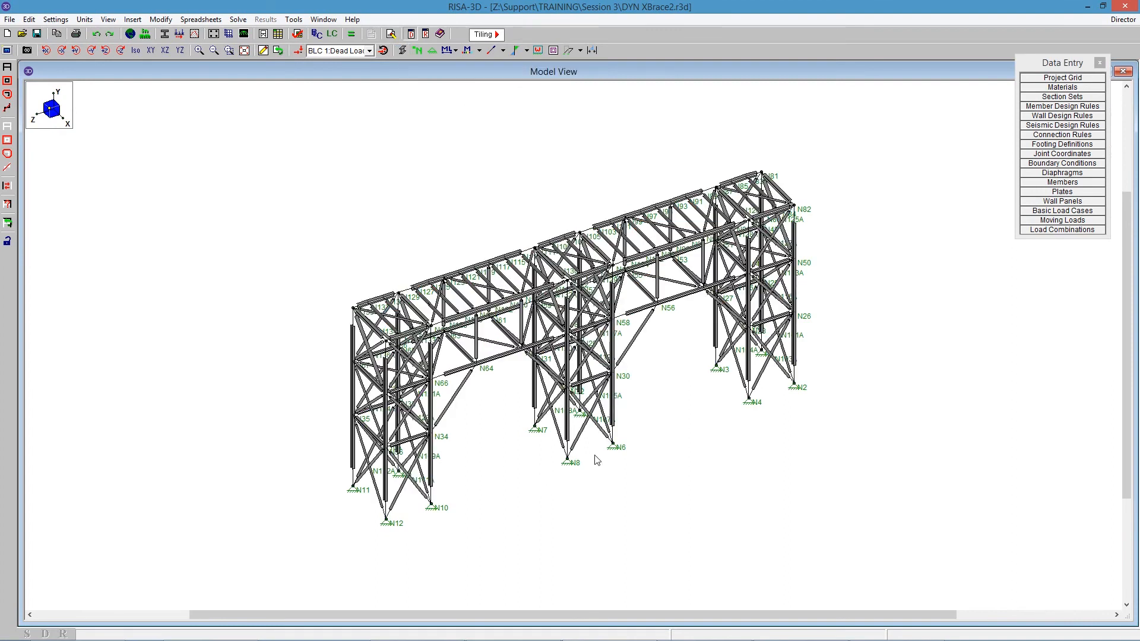
left_click(383, 50)
left_click(298, 51)
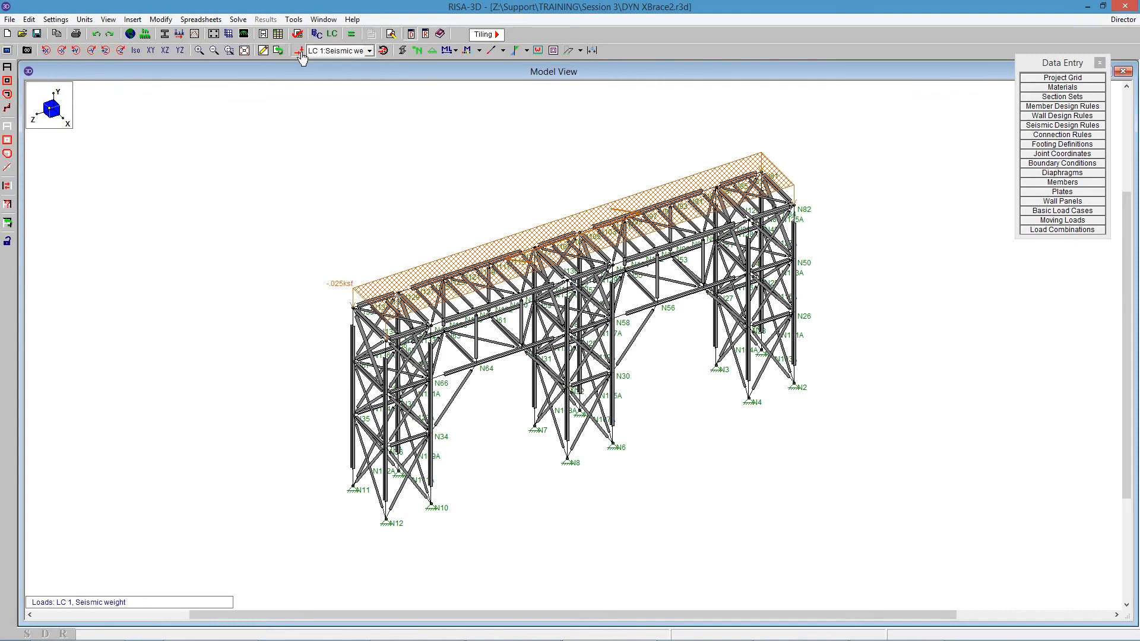
Review the Seismic weight load combination and the Y gravity factor of the Dead Load basic load case, and close both spreadsheets.
left_click(1045, 230)
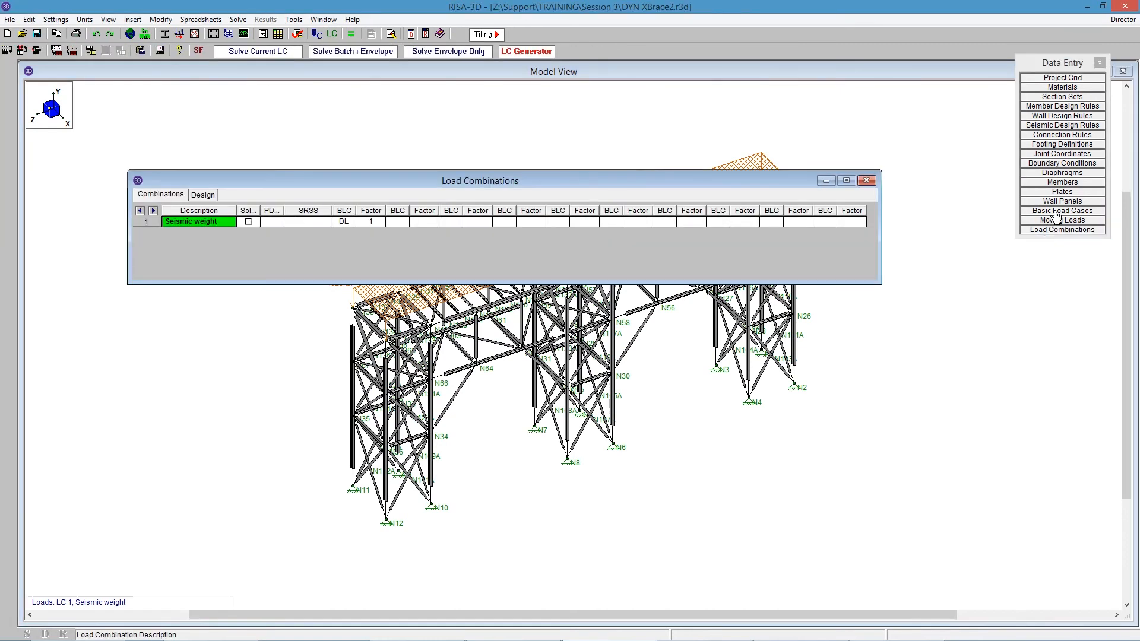
left_click(1054, 211)
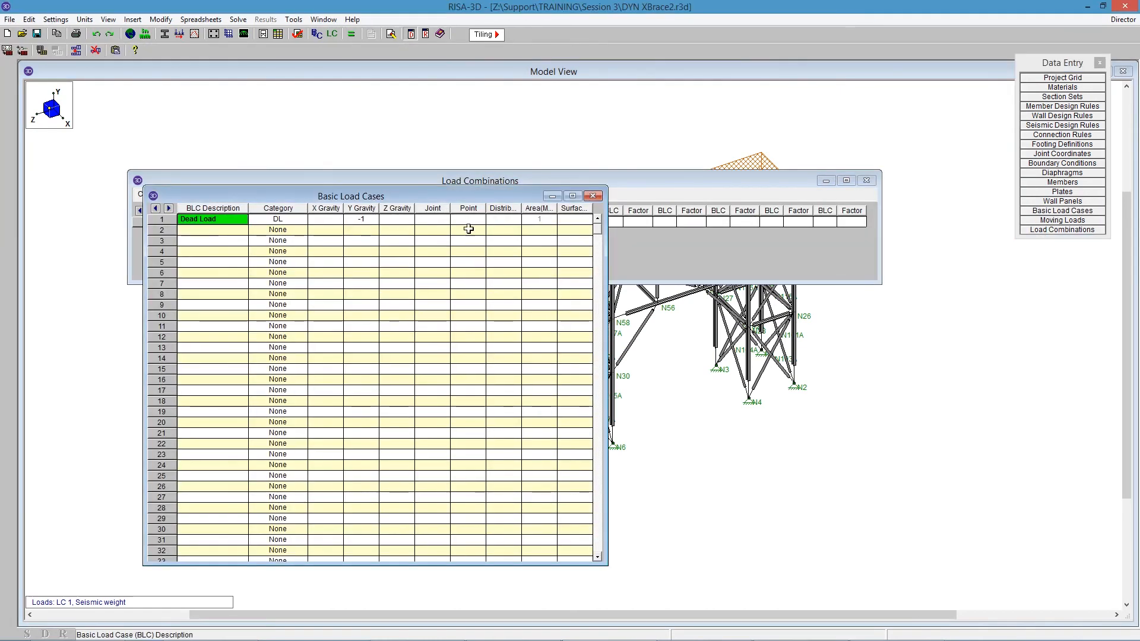
left_click(358, 222)
type("-1")
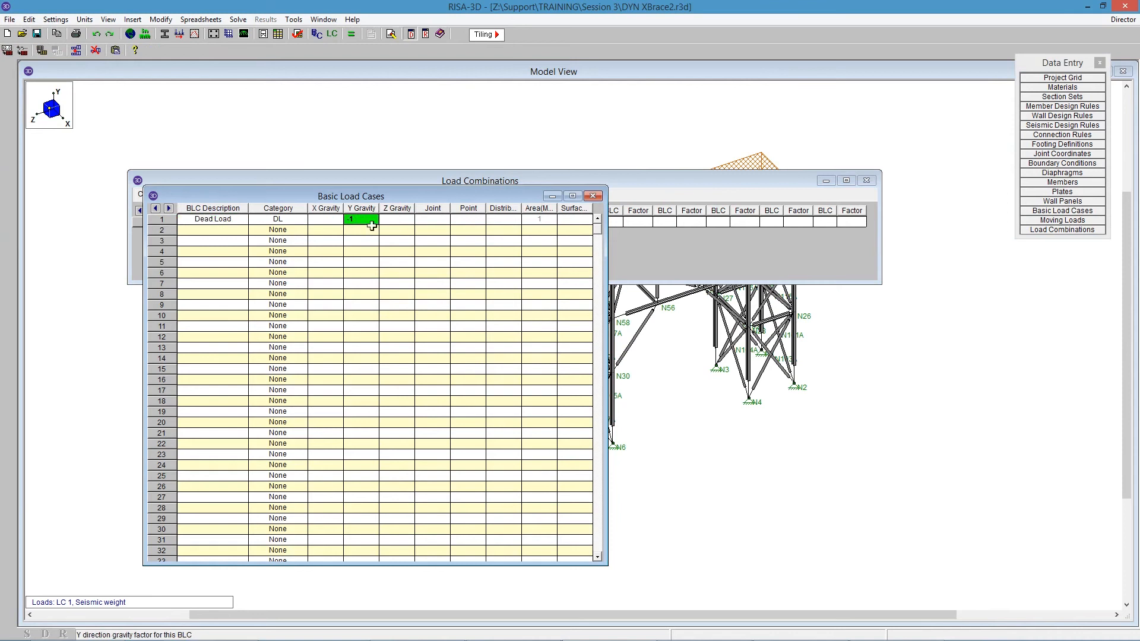
left_click(592, 196)
left_click(866, 180)
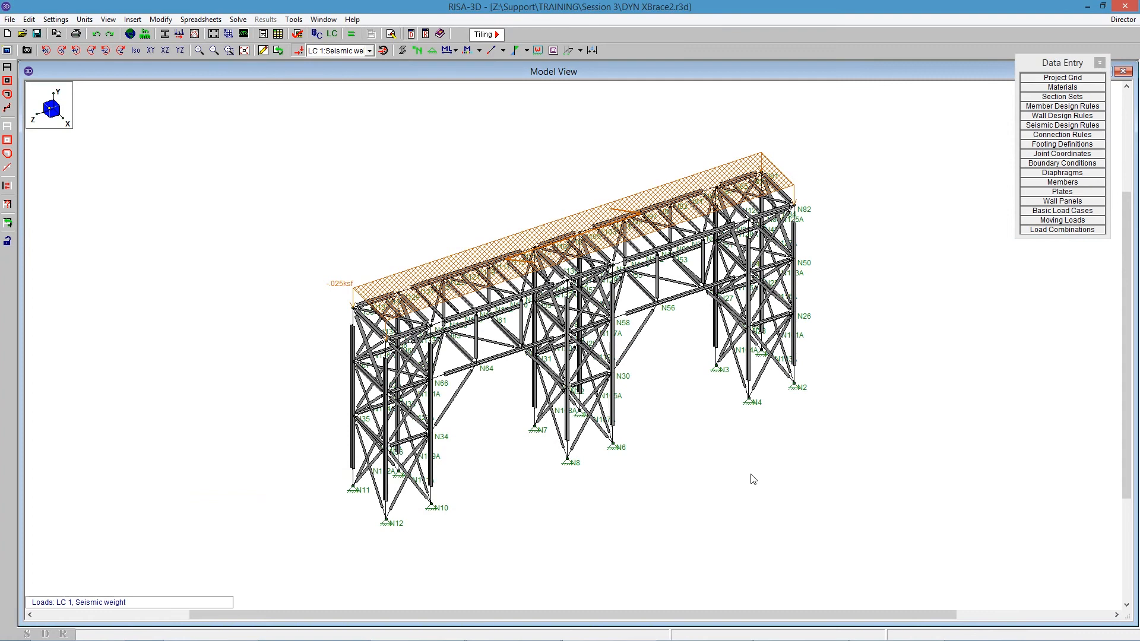
Try to run a dynamics eigensolution with Seismic weight as the load combination for mass.
left_click(351, 33)
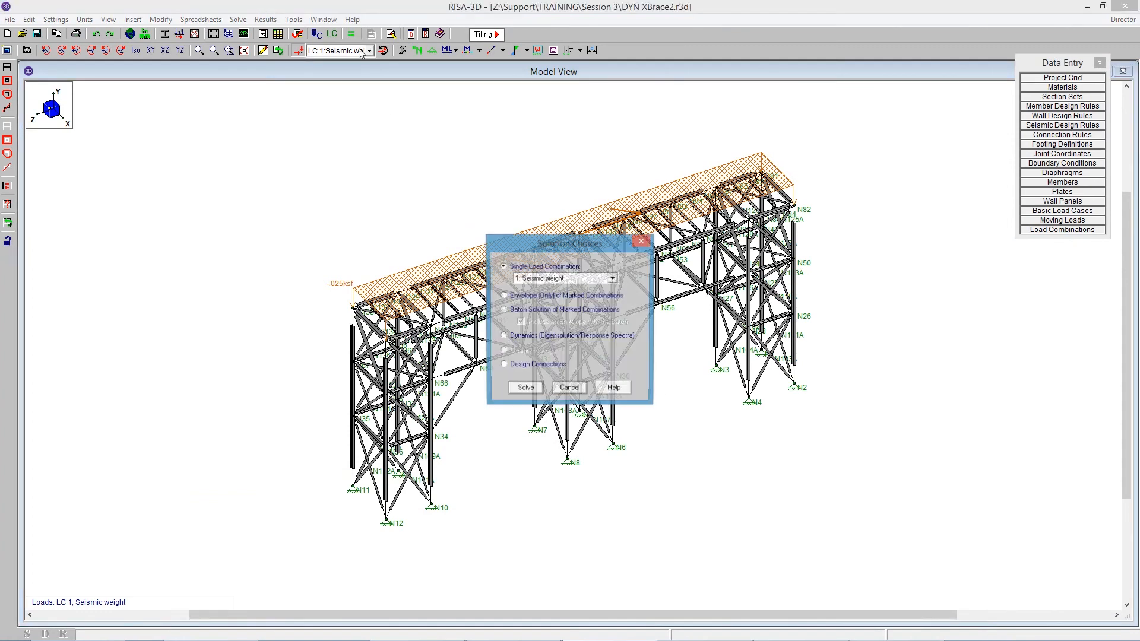
left_click(541, 336)
left_click(525, 389)
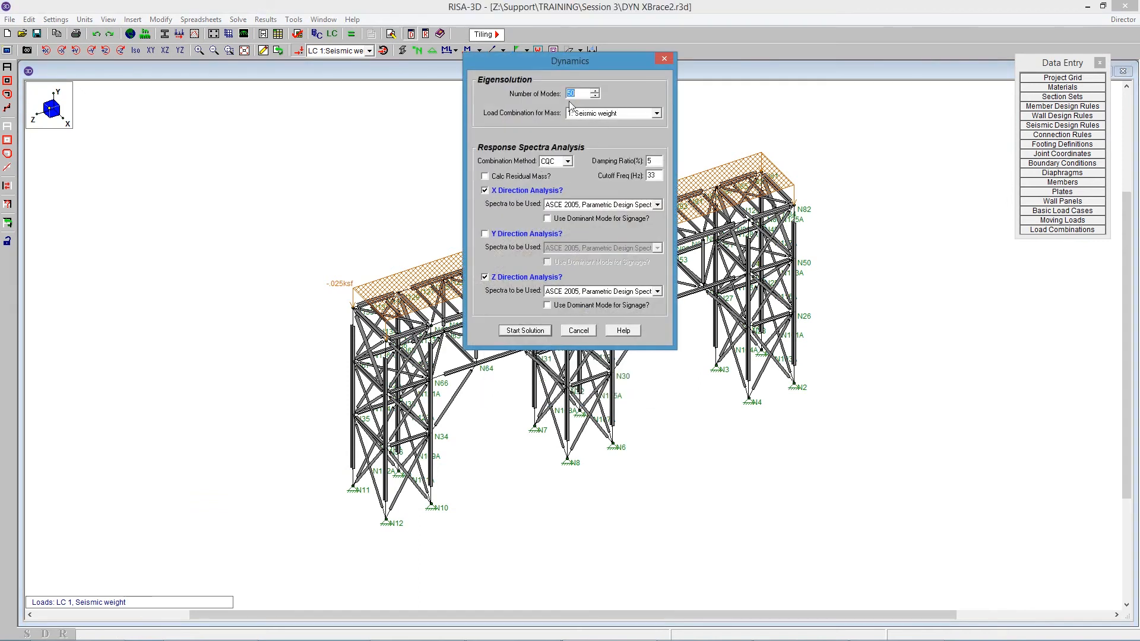
left_click(525, 330)
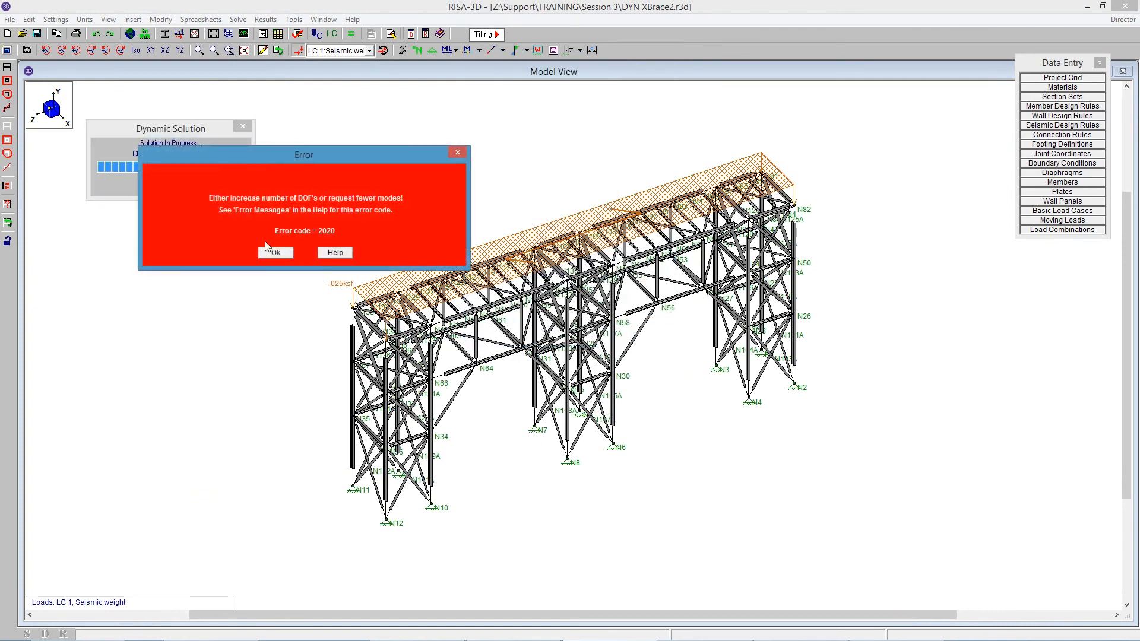
left_click(272, 249)
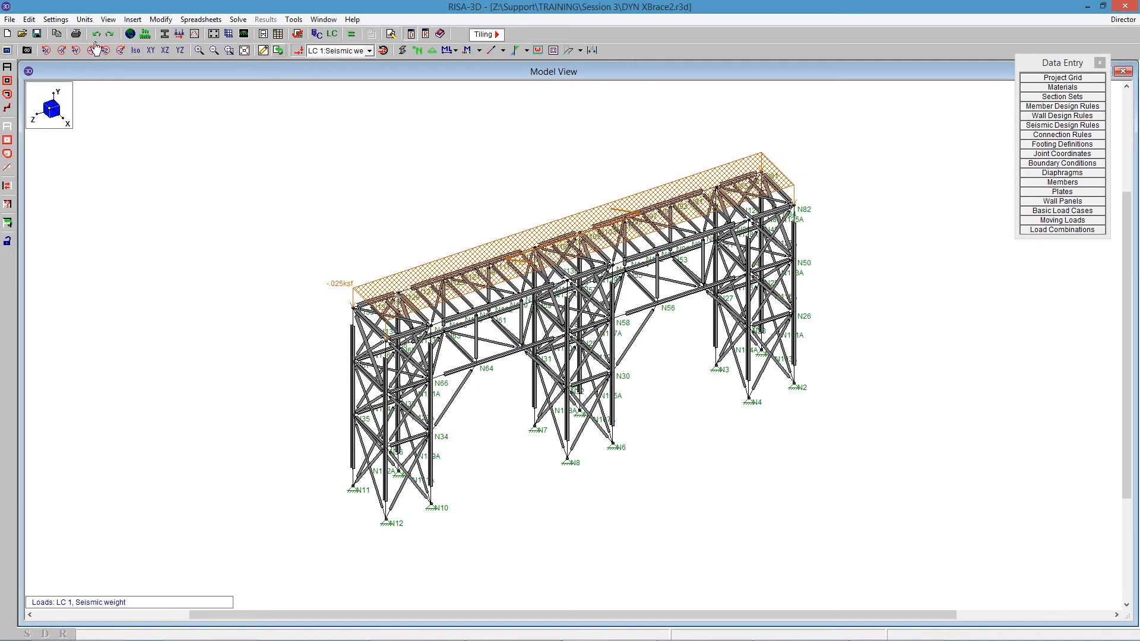
Run the dynamics eigensolution for 10 modes with Seismic weight as the load combination for mass.
left_click(9, 19)
left_click(9, 19)
left_click(349, 38)
left_click(525, 389)
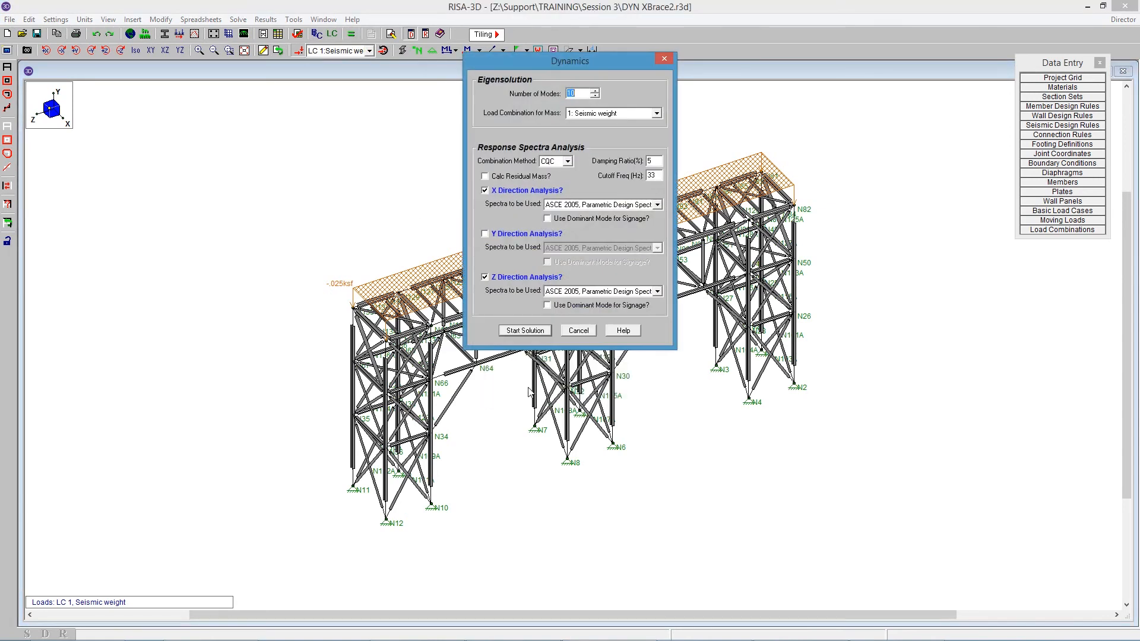
left_click(530, 331)
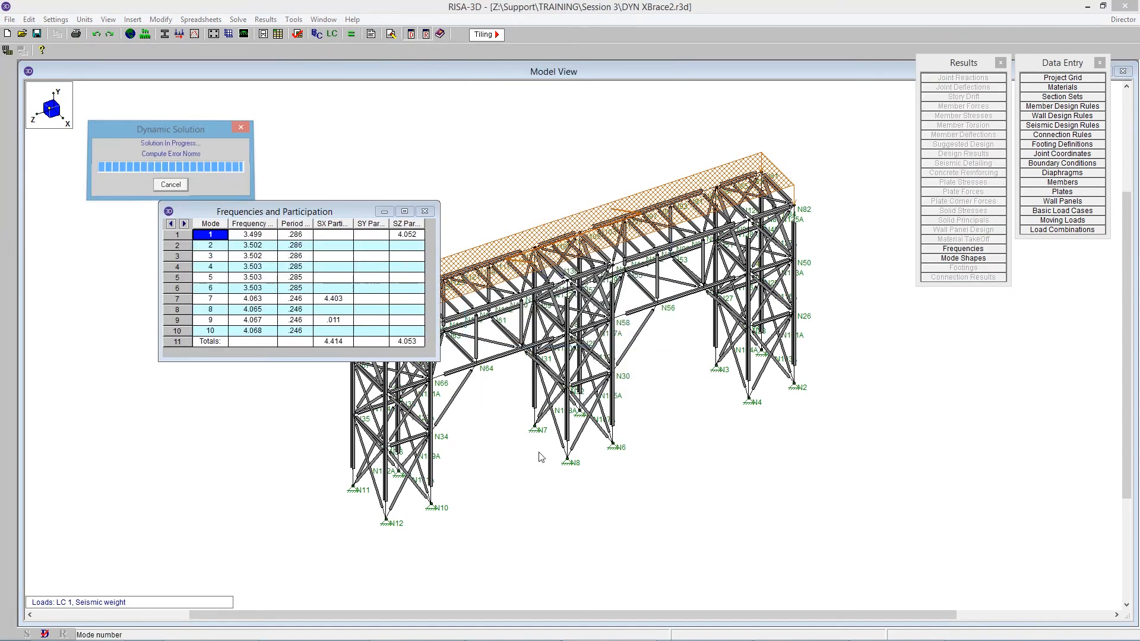
Examine the SX and SZ mass participation of the 10-mode solution in the Frequencies and Participation results.
left_click_drag(332, 204, 264, 152)
left_click(241, 176)
left_click_drag(363, 202, 465, 203)
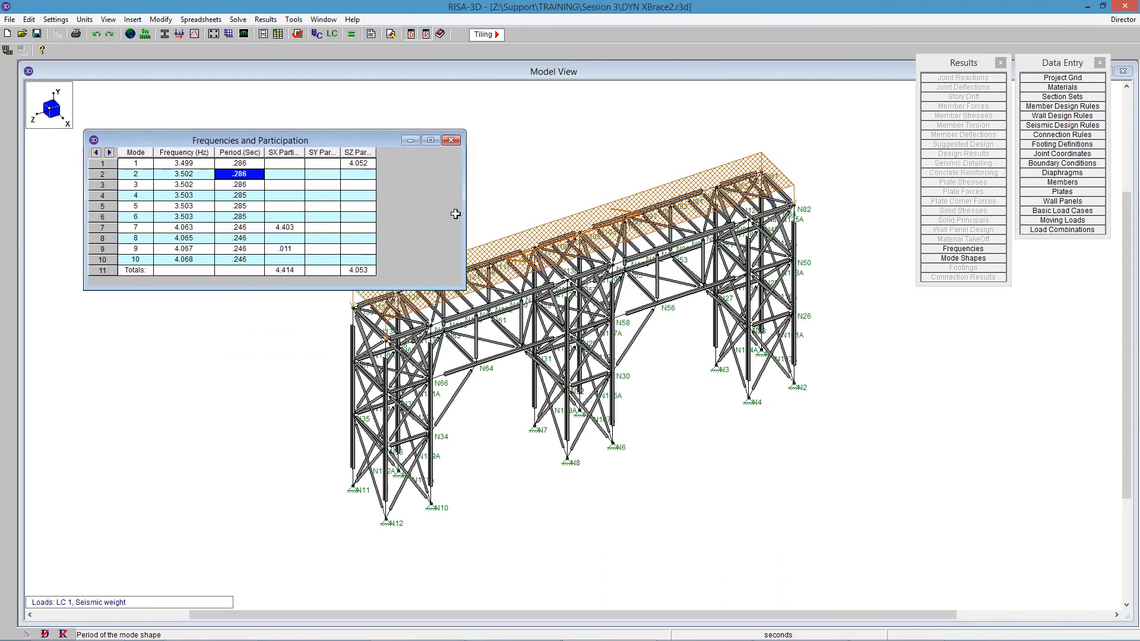
left_click(289, 229)
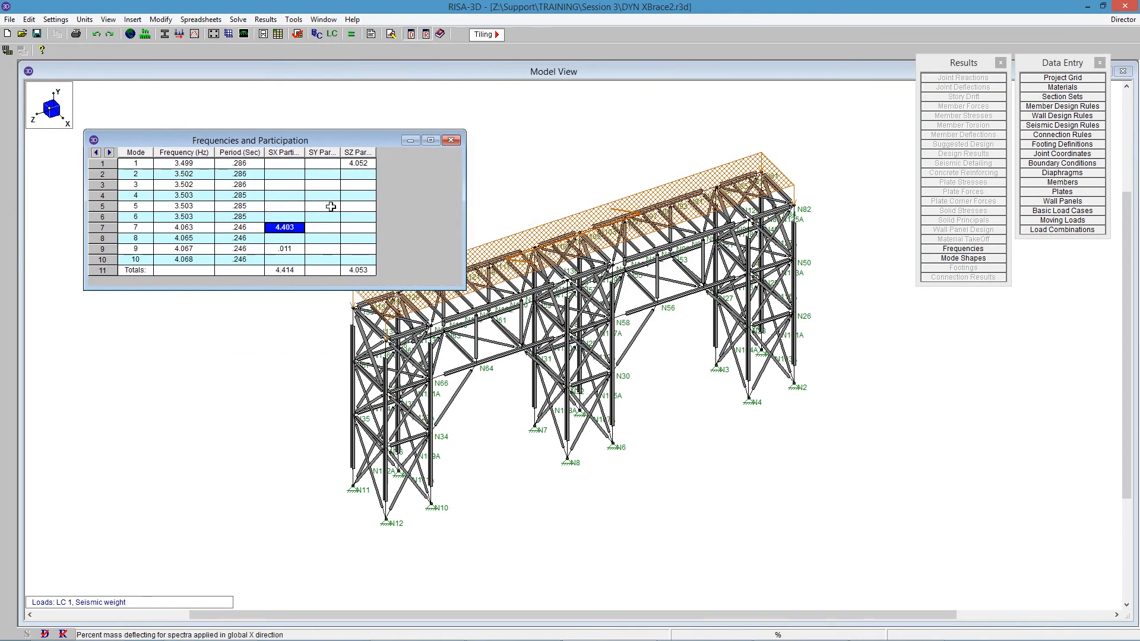
left_click(366, 163)
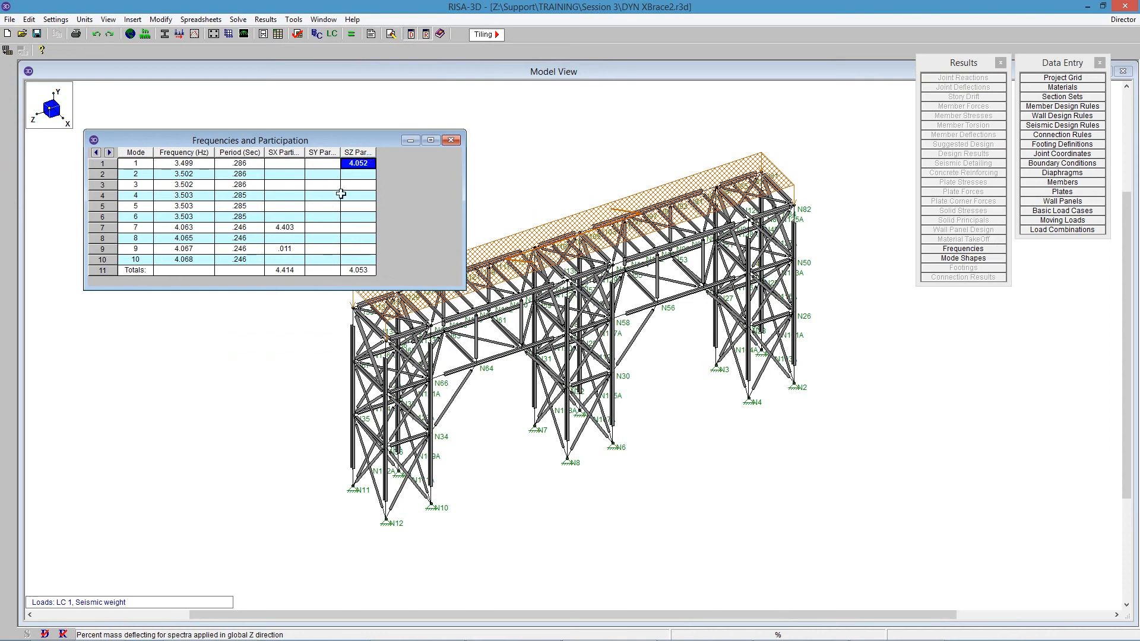
left_click(279, 228)
Rerun the dynamics solution for 50 modes with Seismic weight as the load combination for mass.
left_click(352, 36)
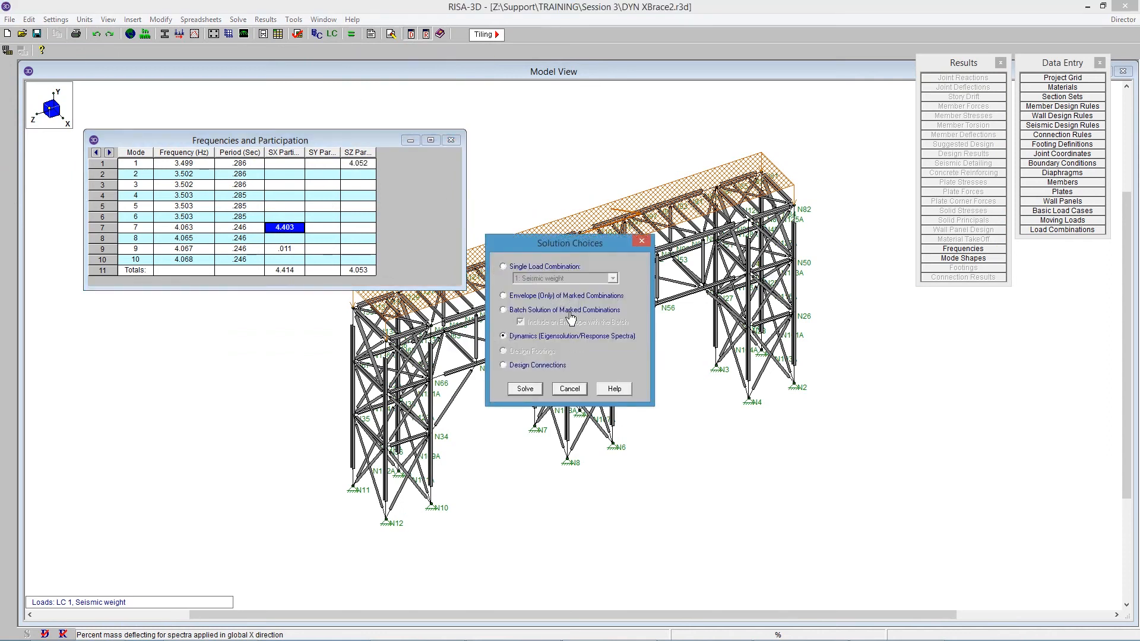
left_click(525, 389)
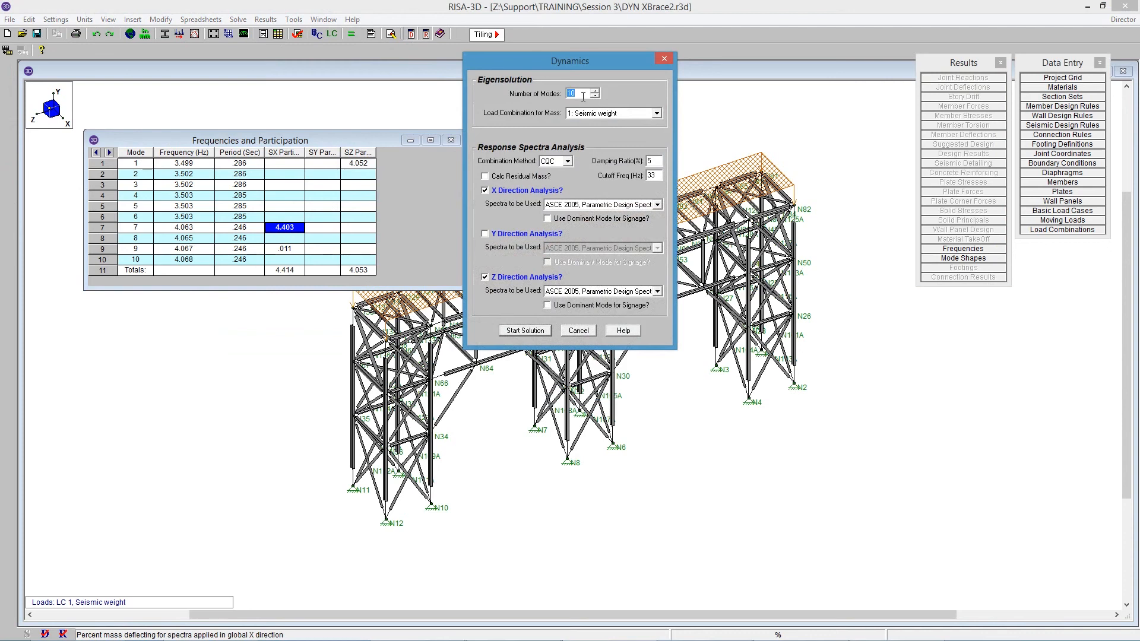
left_click(539, 332)
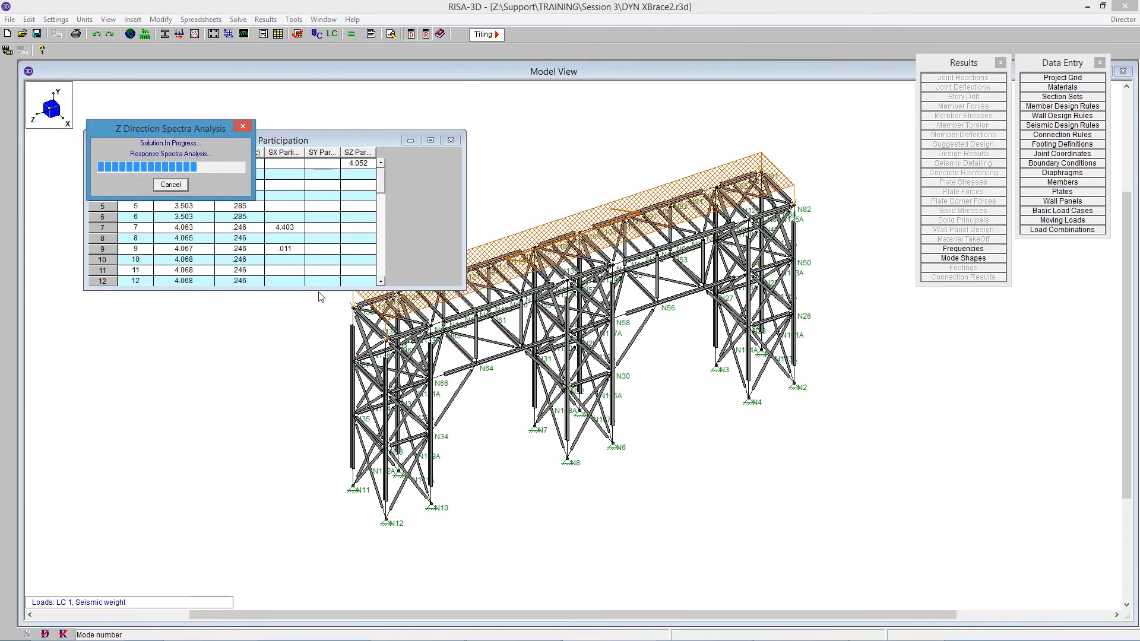
Enlarge the Frequencies and Participation results and examine the SX and SZ participation totals across all modes.
left_click_drag(318, 290, 310, 439)
left_click_drag(382, 247, 396, 409)
left_click_drag(280, 434, 356, 434)
left_click(292, 434)
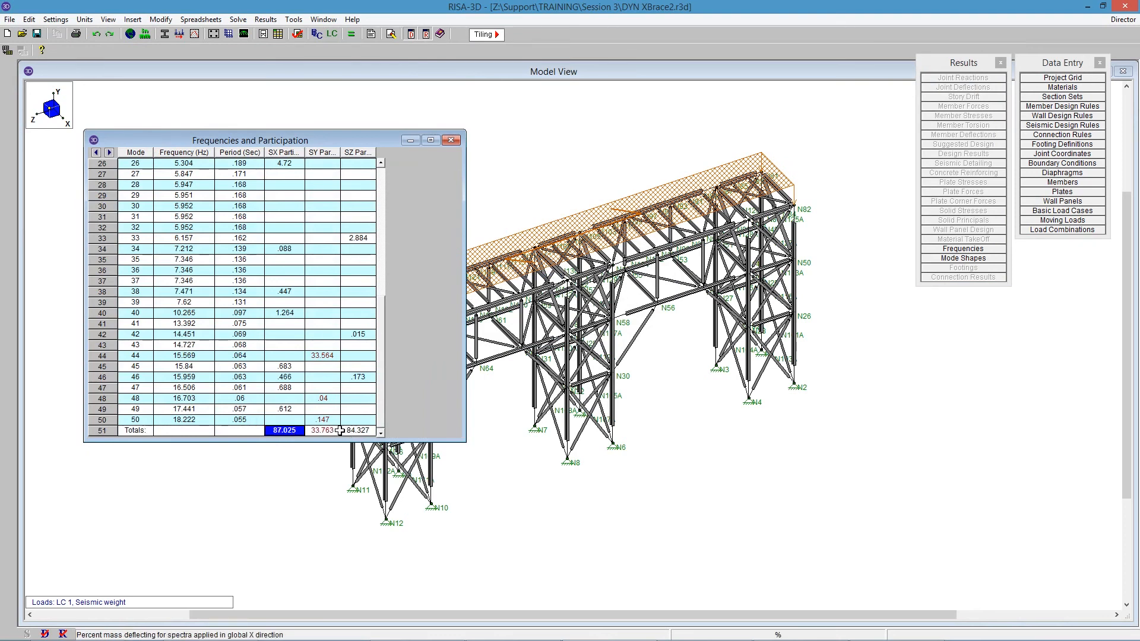
left_click(353, 429)
left_click_drag(382, 397, 386, 256)
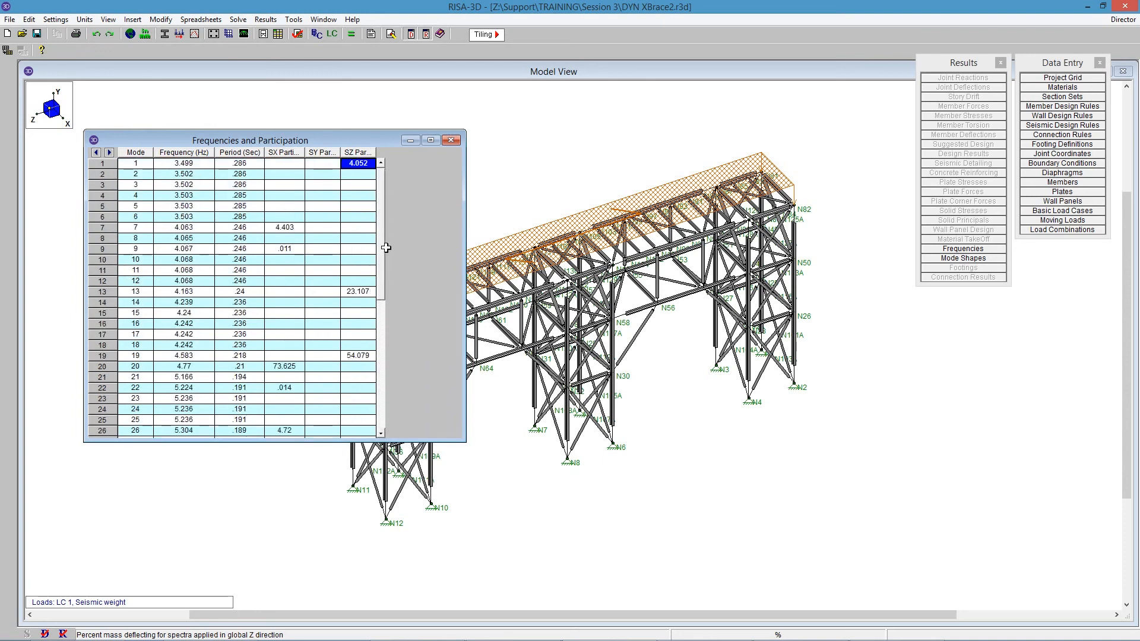
Close the frequency results, switch the model from rendered members to wireframe and hide its loads.
left_click(451, 140)
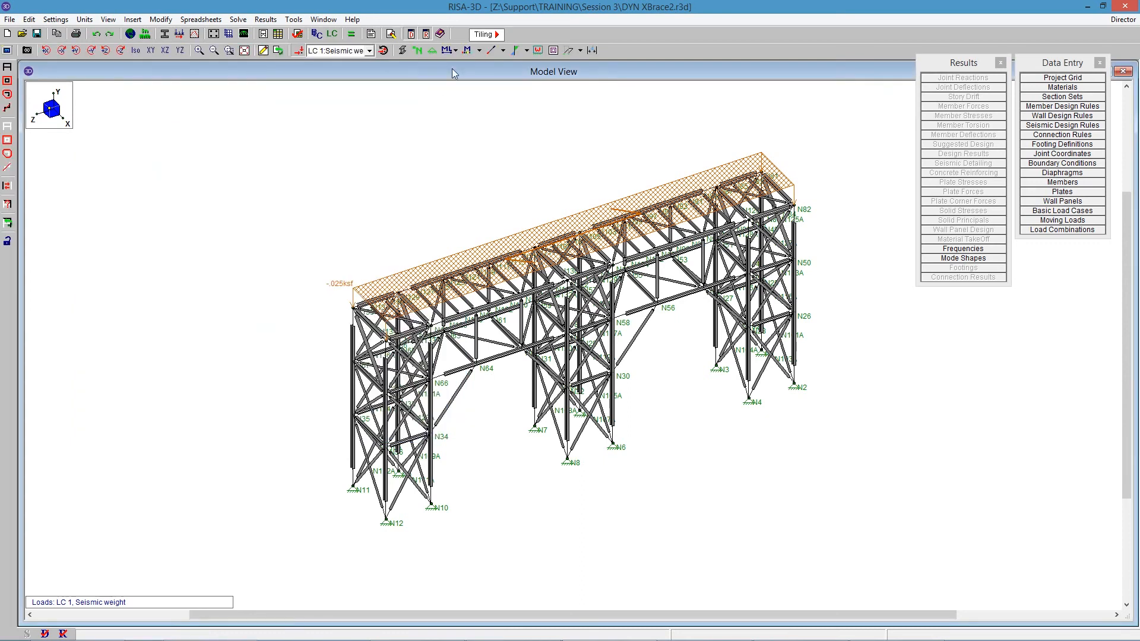
left_click(403, 51)
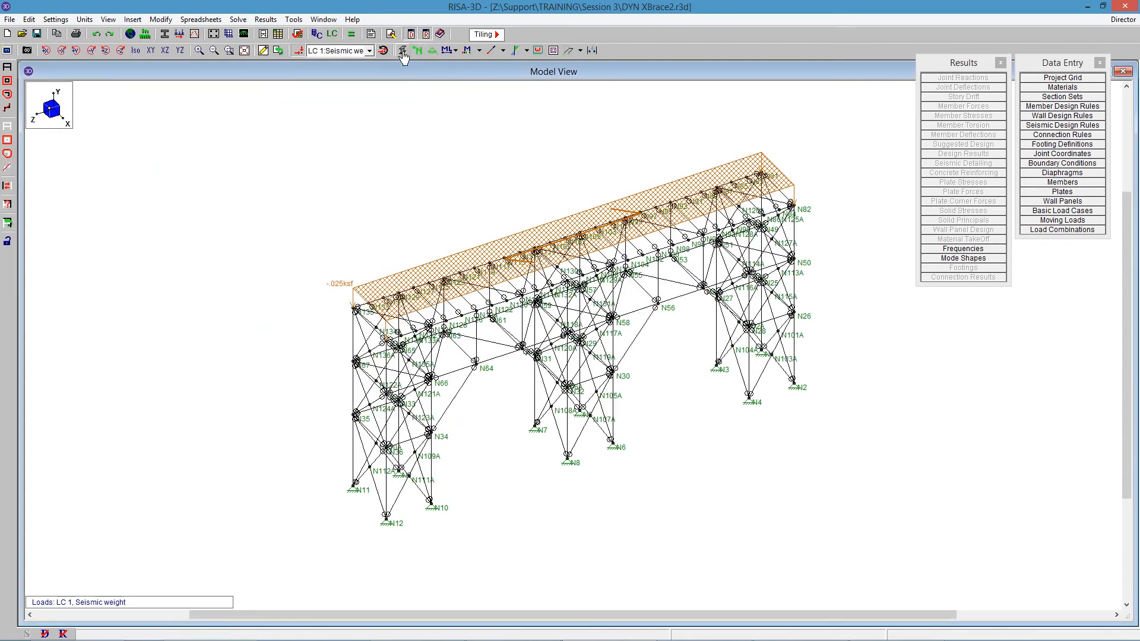
left_click(298, 51)
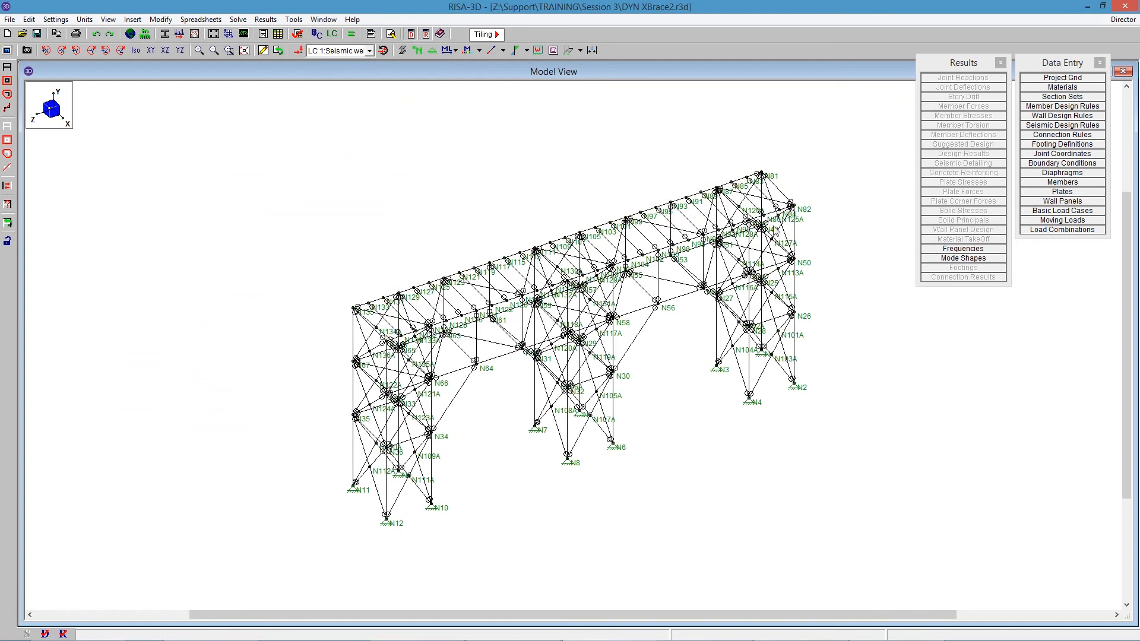
Reopen the frequency results and examine the SX participation of modes 7 and 20 and the SZ participation of modes 1, 13 and 19.
left_click(962, 249)
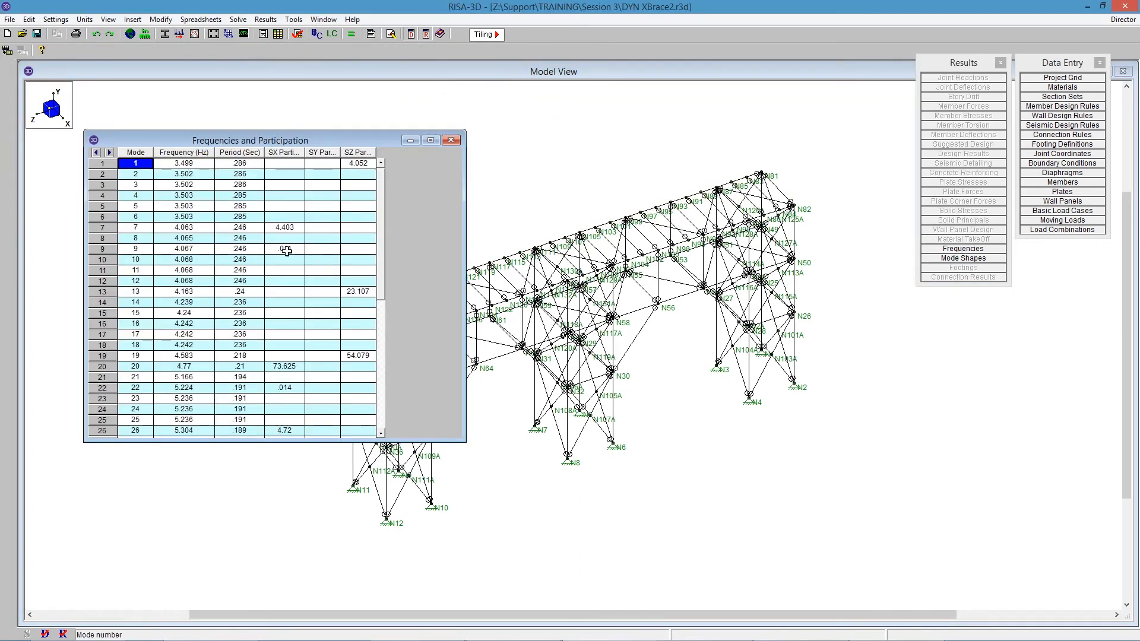
left_click(288, 227)
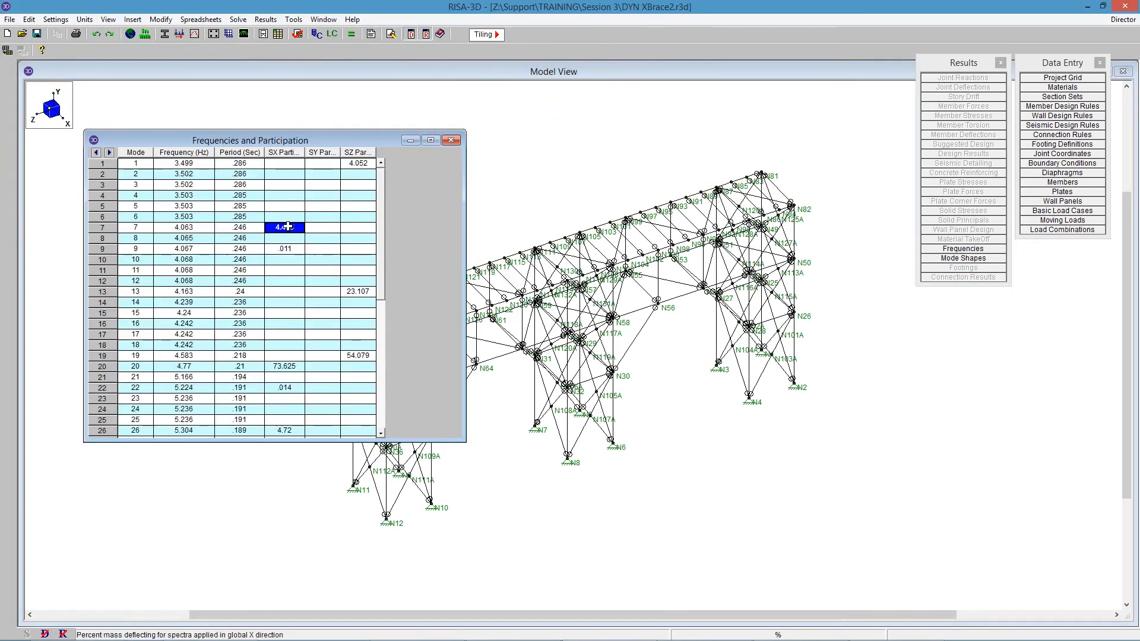
left_click(363, 165)
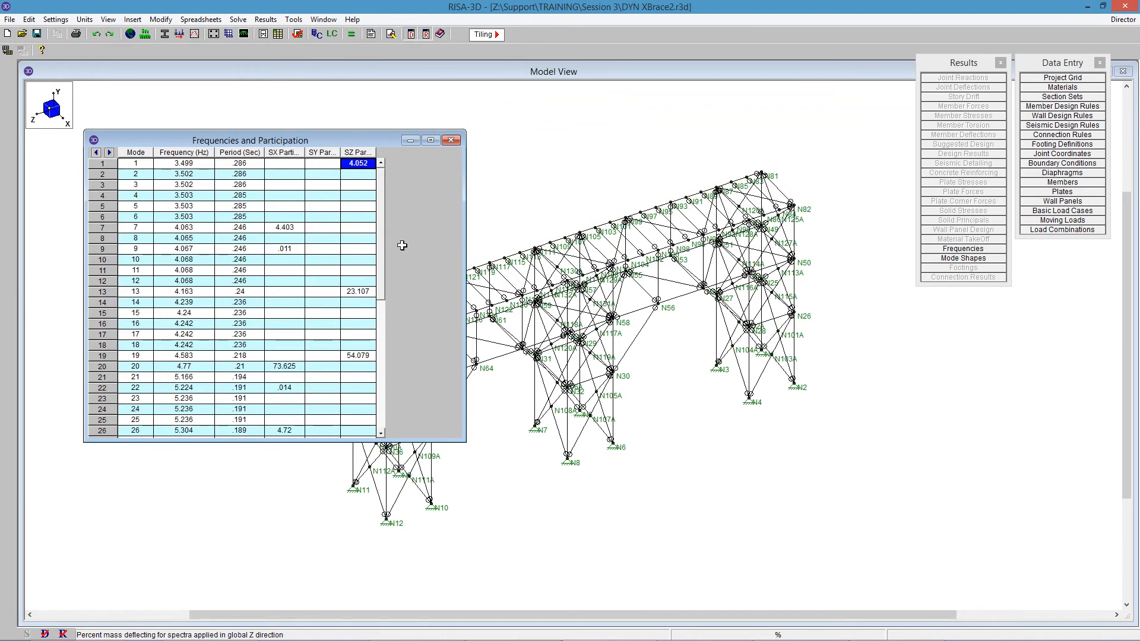
left_click(352, 292)
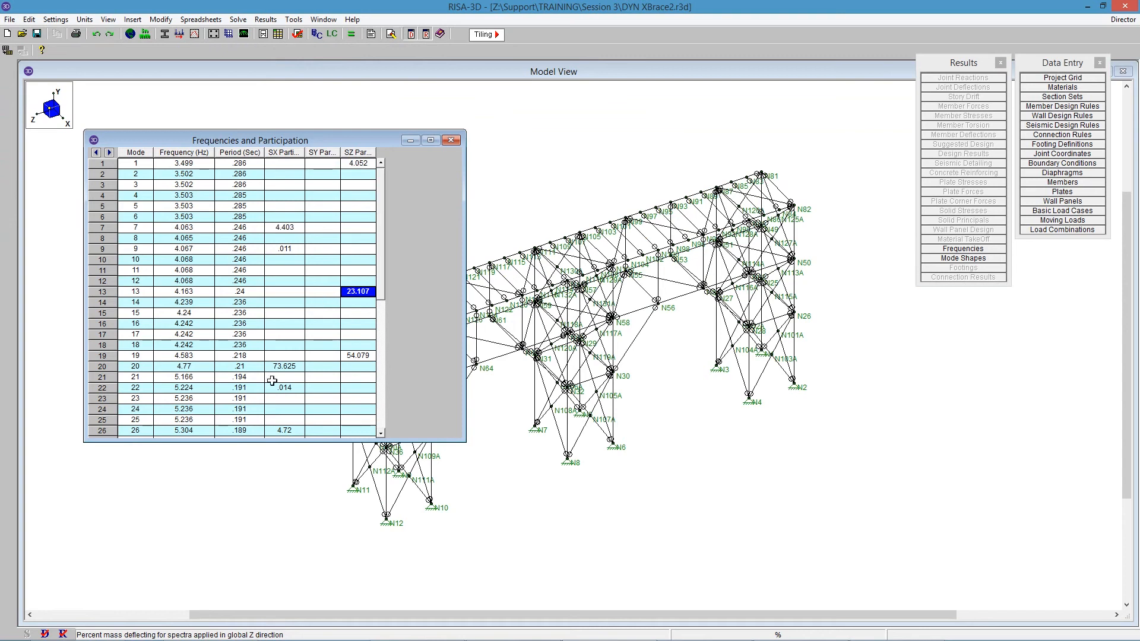
left_click(287, 367)
left_click(347, 356)
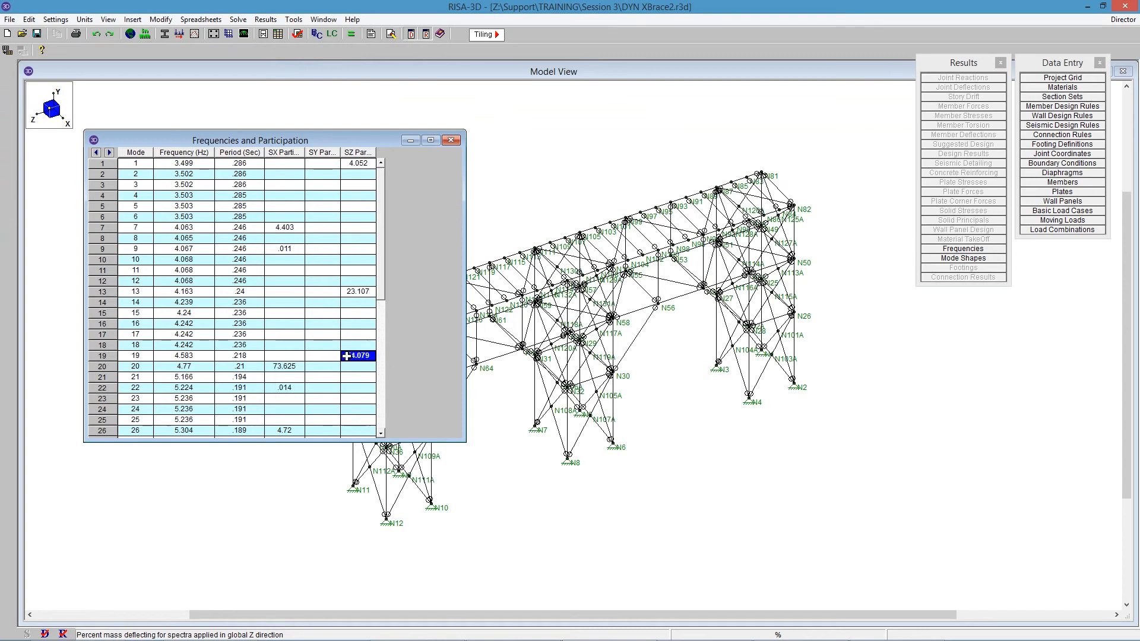
Set the deflected shape display to mode shape 13 and animate that mode.
left_click(162, 108)
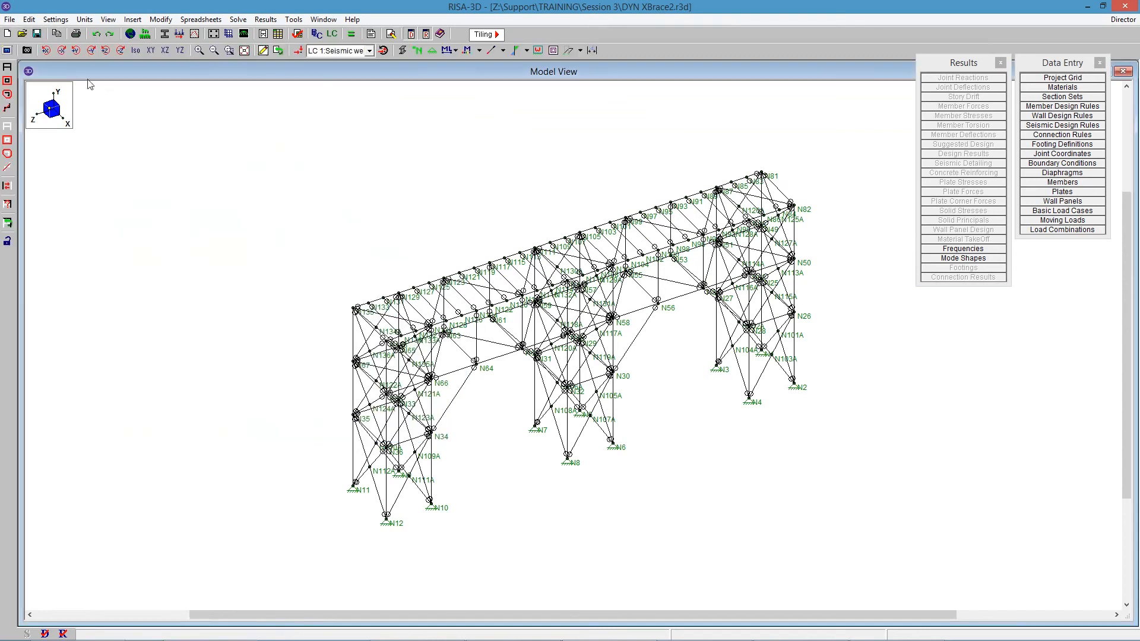
left_click(7, 52)
left_click(202, 98)
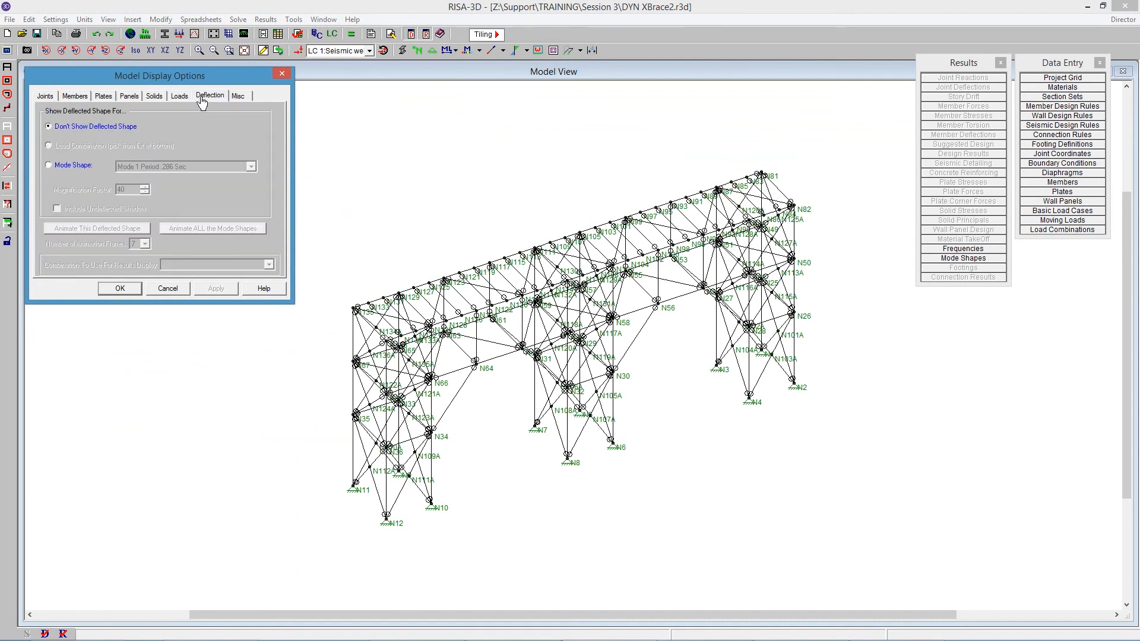
left_click(73, 165)
left_click(169, 167)
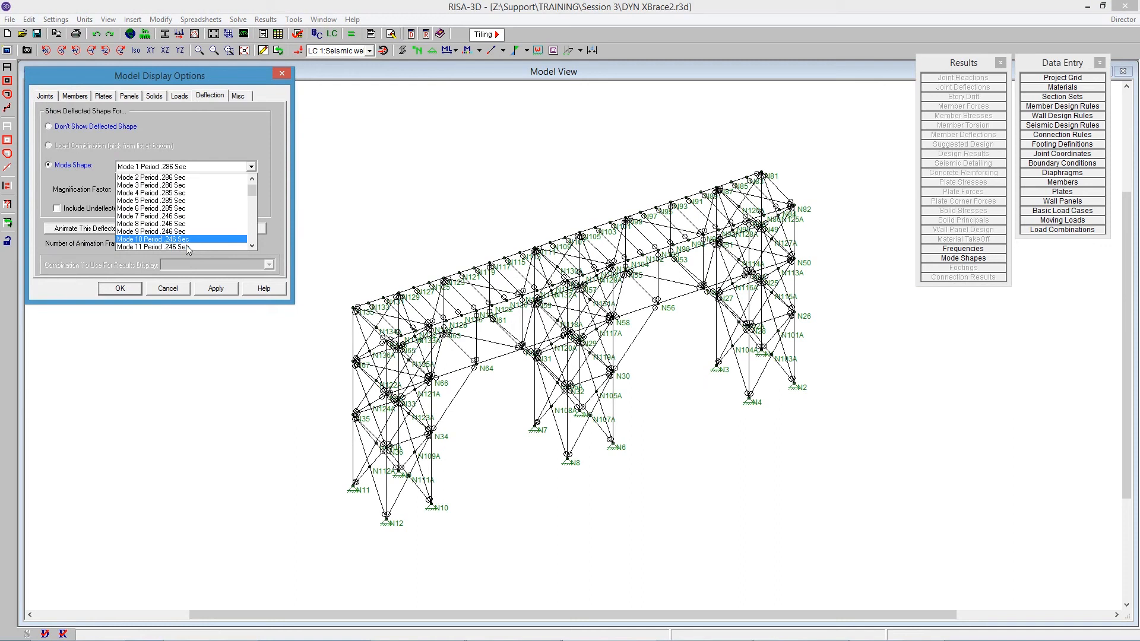
scroll(185, 246, "down", 1)
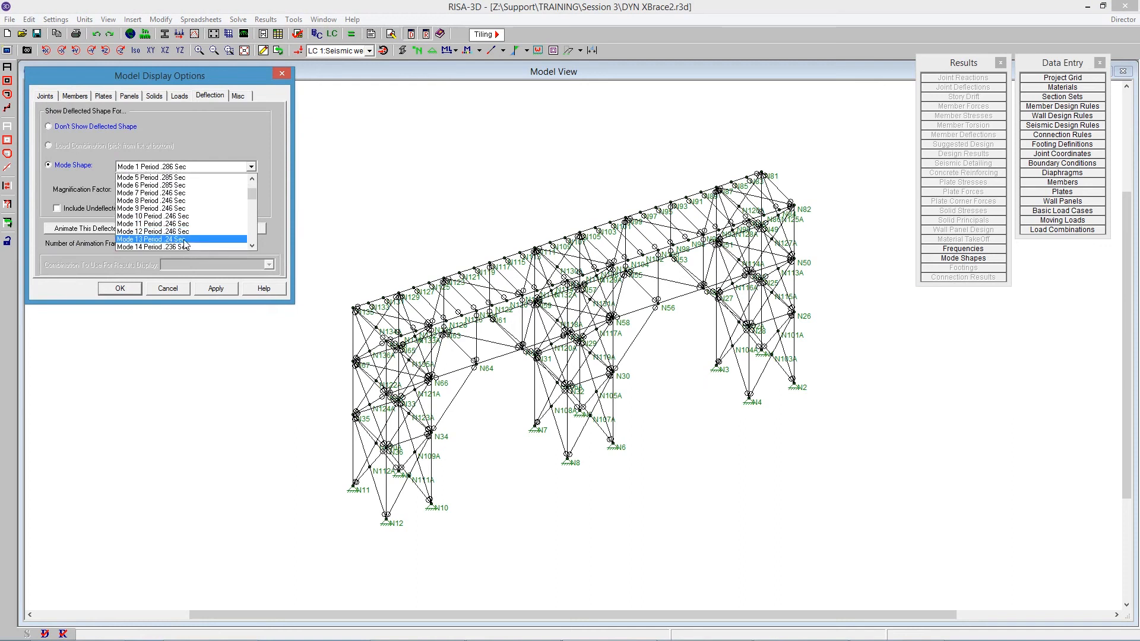
left_click(183, 240)
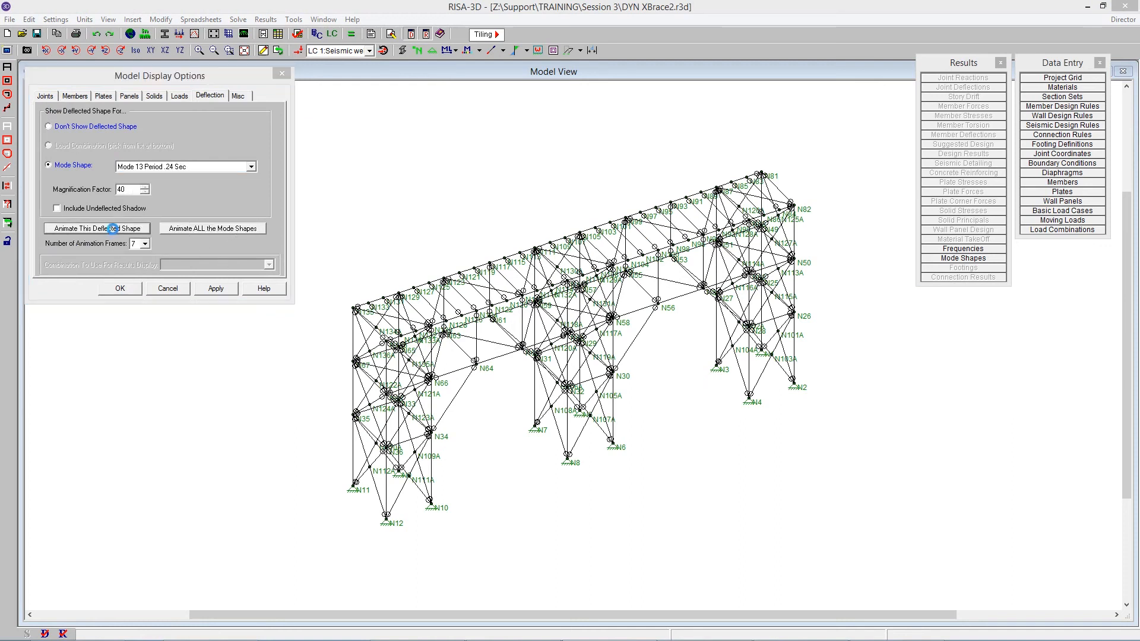
left_click(114, 231)
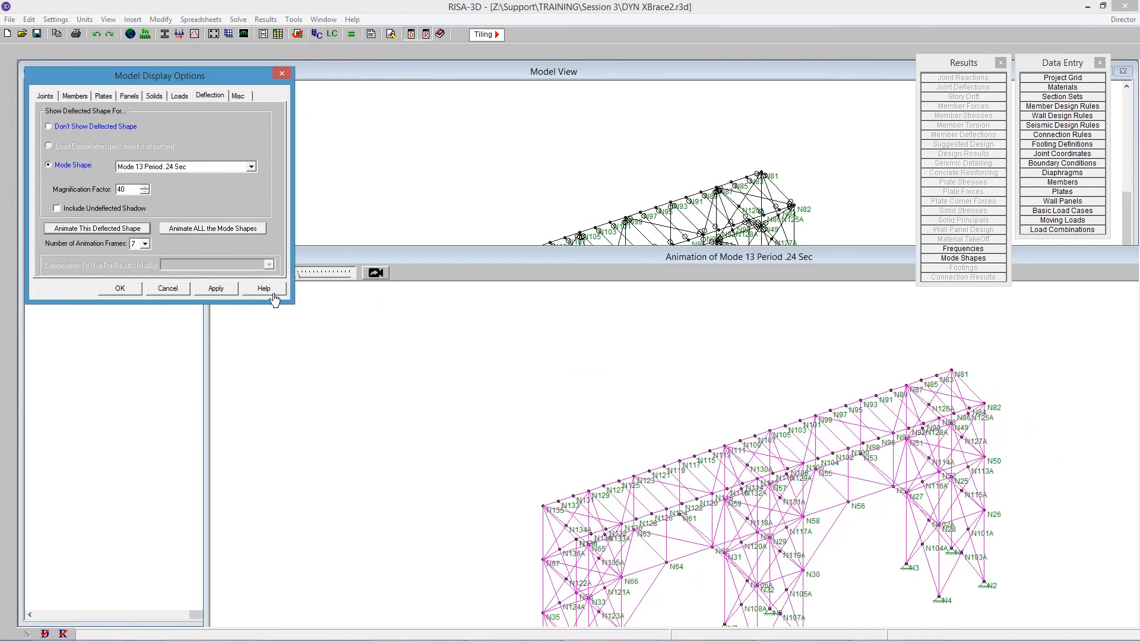
left_click(119, 288)
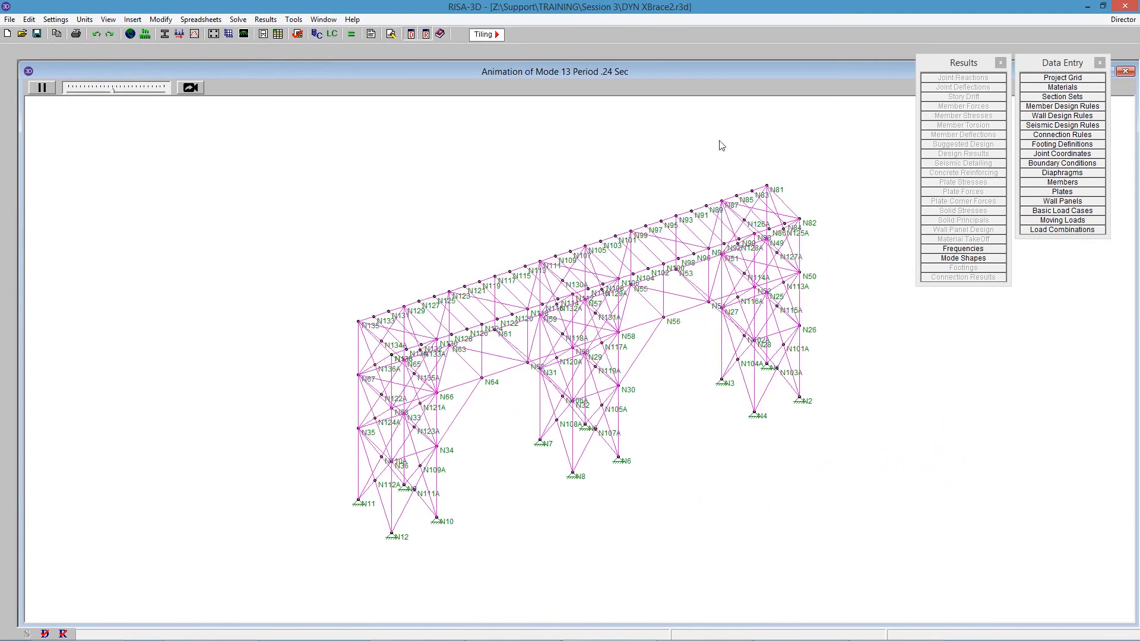
Close the mode 13 animation and the Frequencies and Participation results.
left_click_drag(678, 71, 313, 160)
left_click(761, 160)
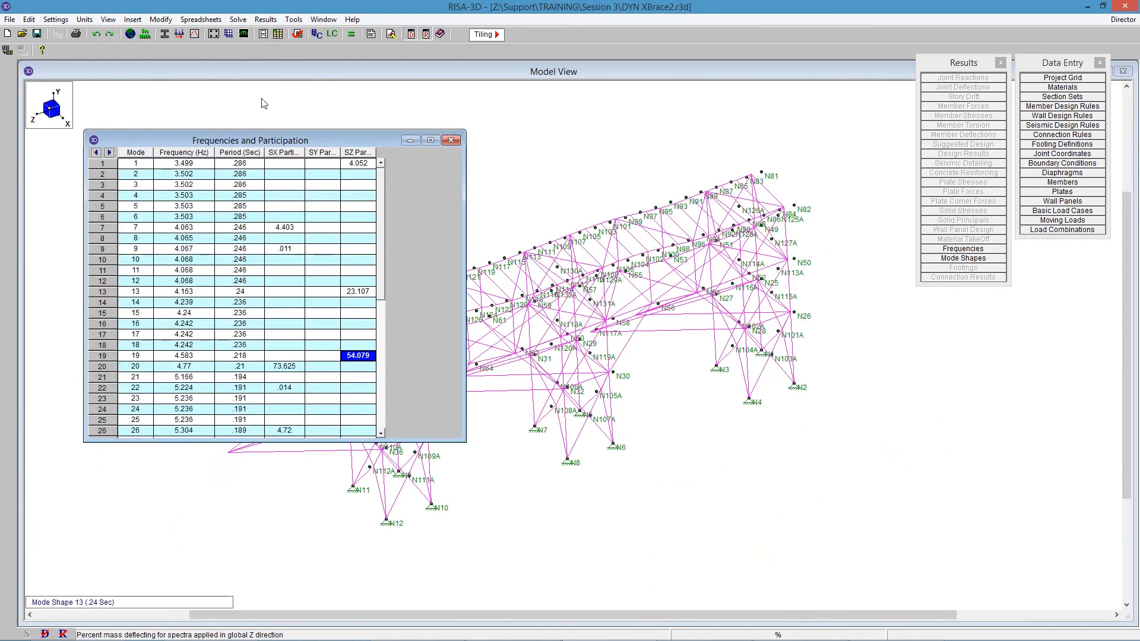
left_click(451, 140)
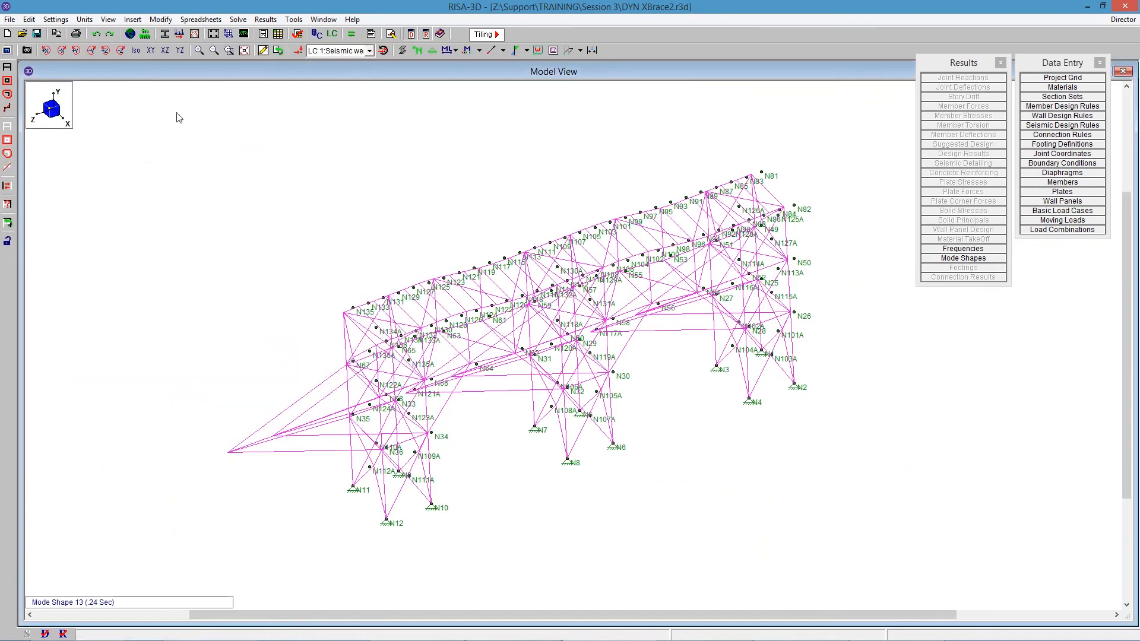
Open the frequency results alongside the display options and show the deflected shape of mode 19 on the model.
left_click(8, 50)
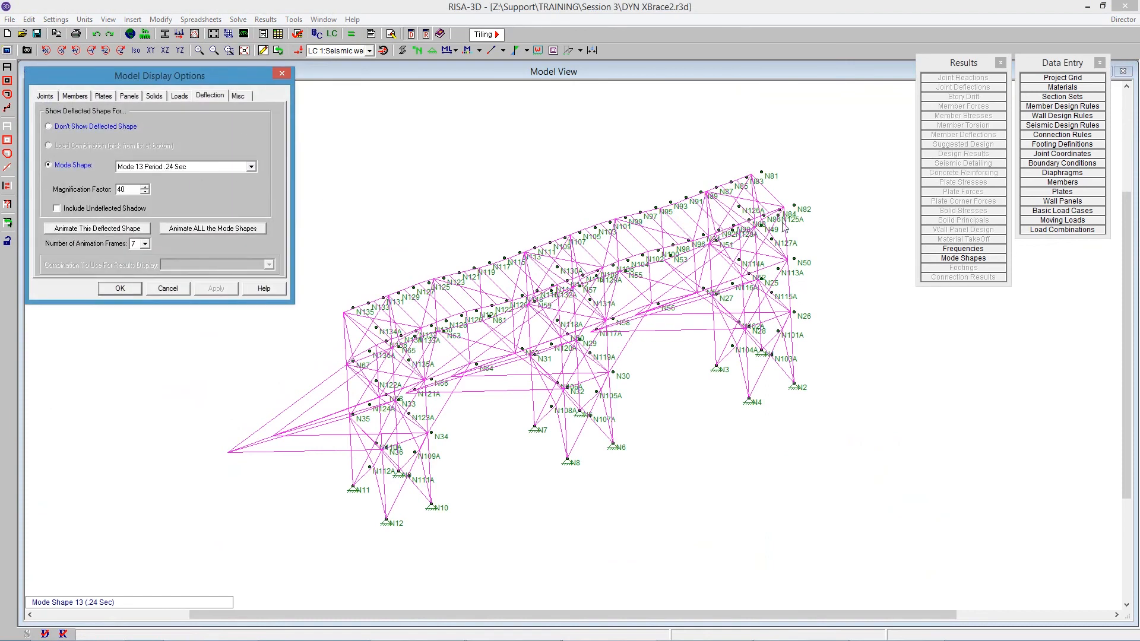
left_click(938, 249)
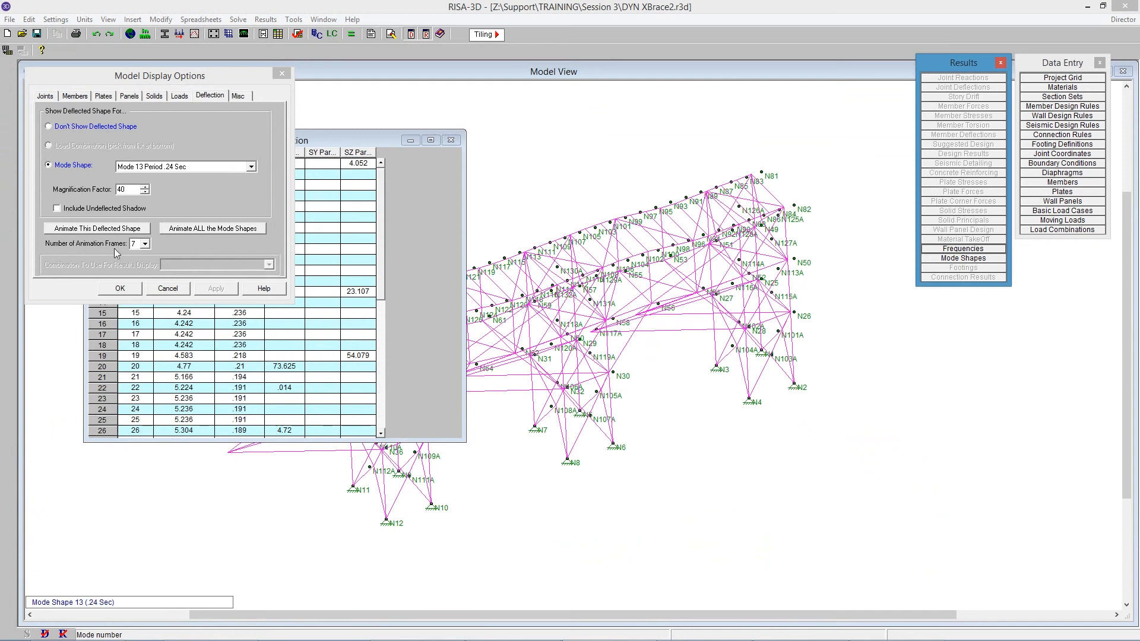
left_click(176, 168)
left_click(178, 226)
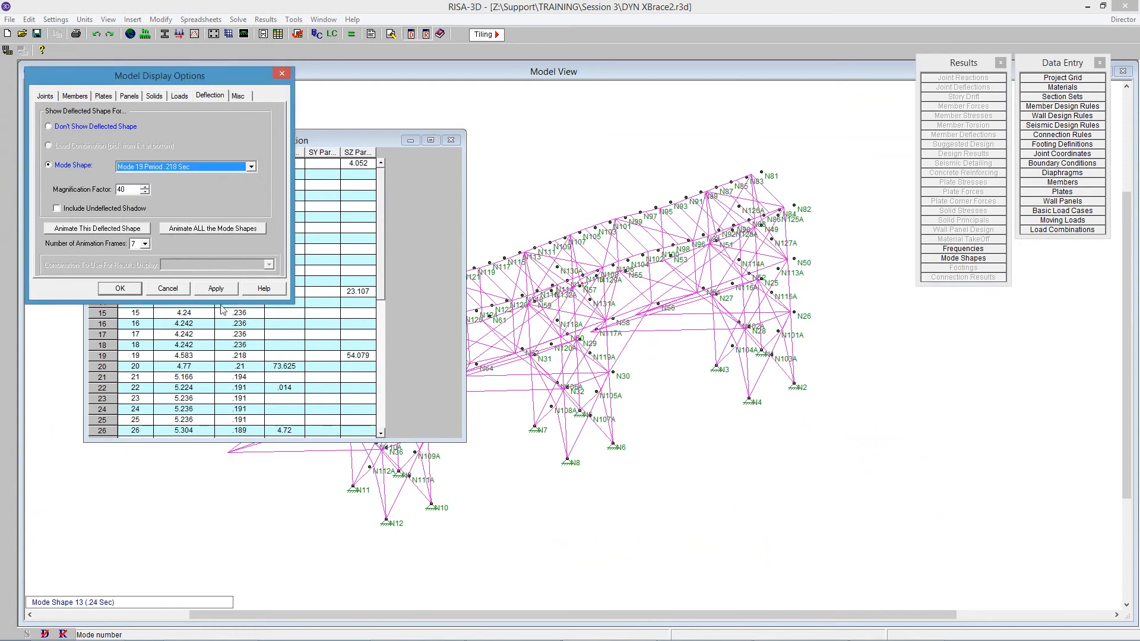
left_click(214, 289)
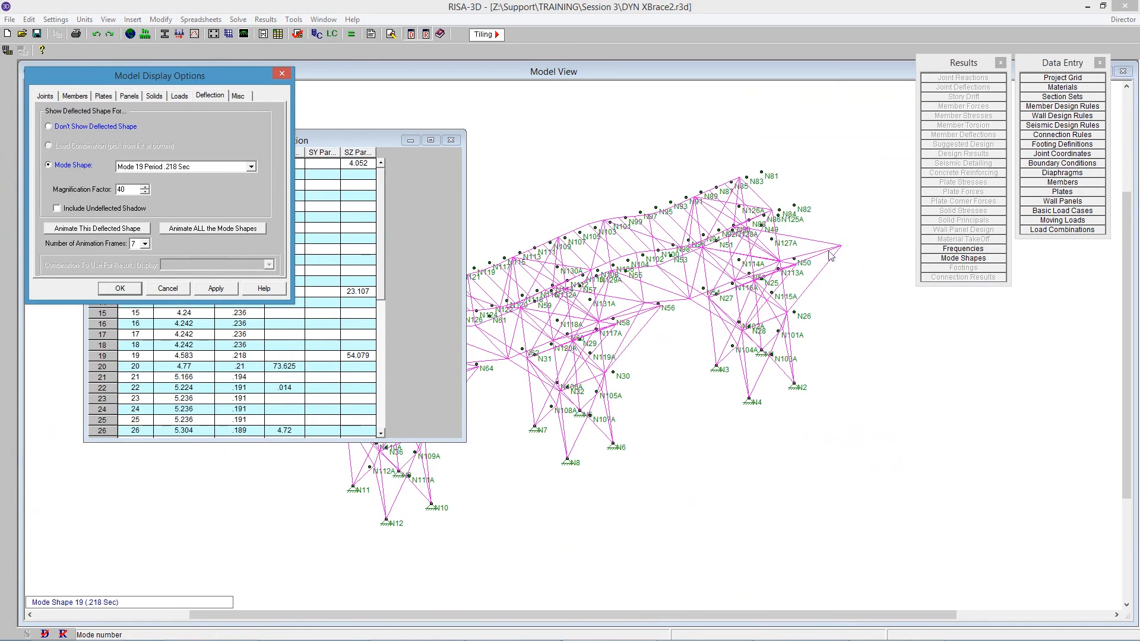
Show the deflected shape of mode 20 on the model and close the display options.
left_click(179, 167)
left_click(178, 183)
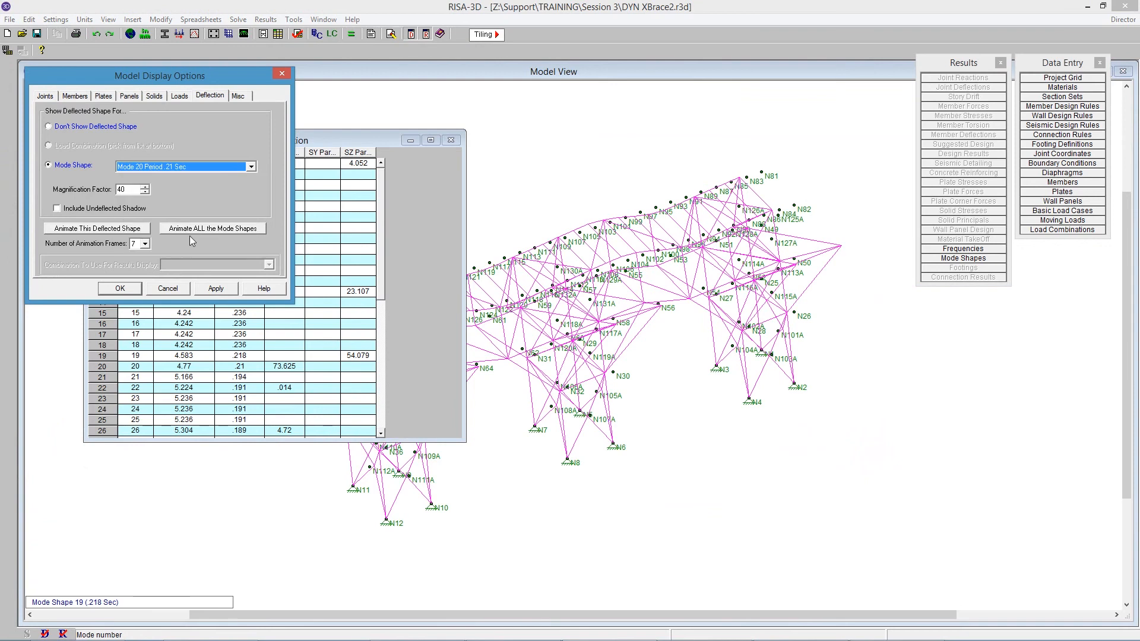
left_click(223, 293)
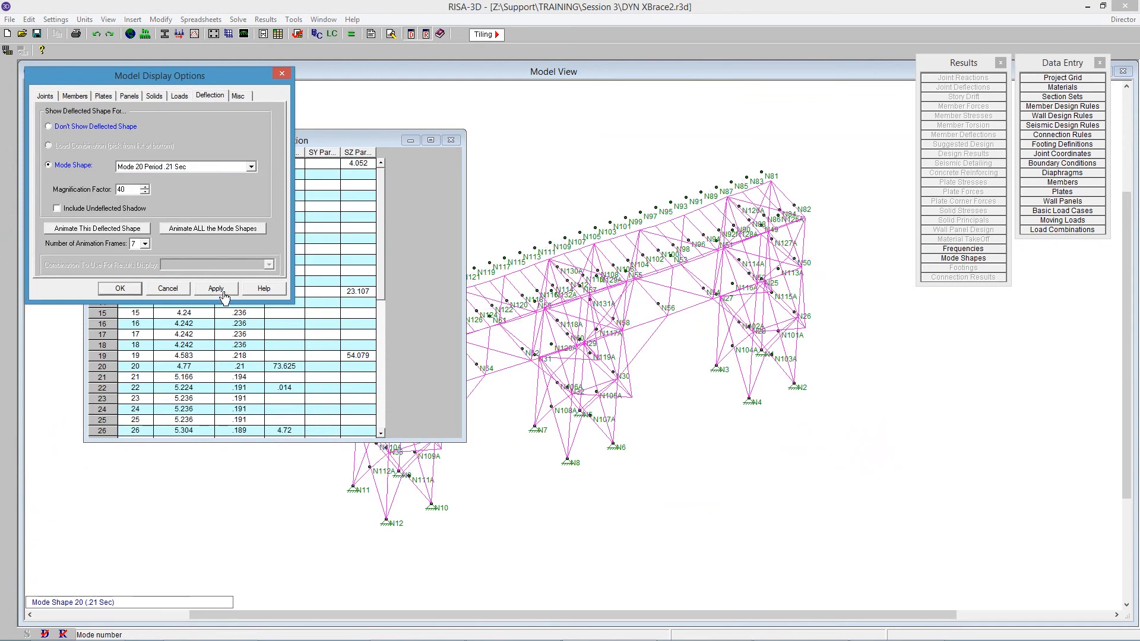
left_click(119, 288)
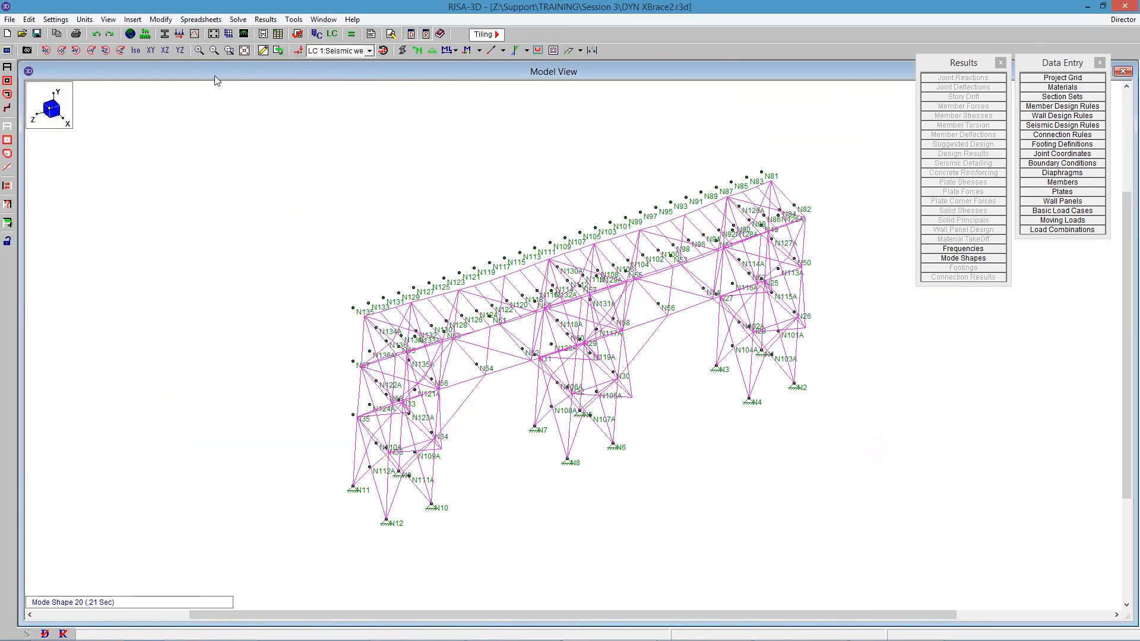
Hide the deflected shape and joint labels, and look closely at the X braces of the middle tower.
left_click(27, 51)
left_click(64, 128)
left_click(128, 287)
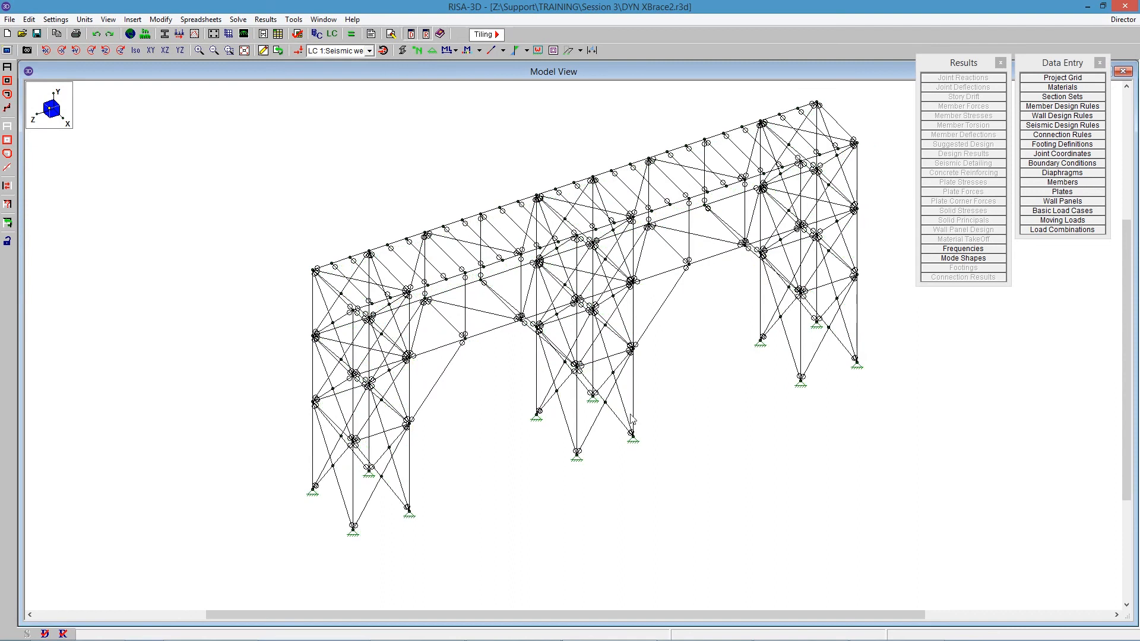
scroll(614, 410, "up", 1)
scroll(600, 404, "up", 1)
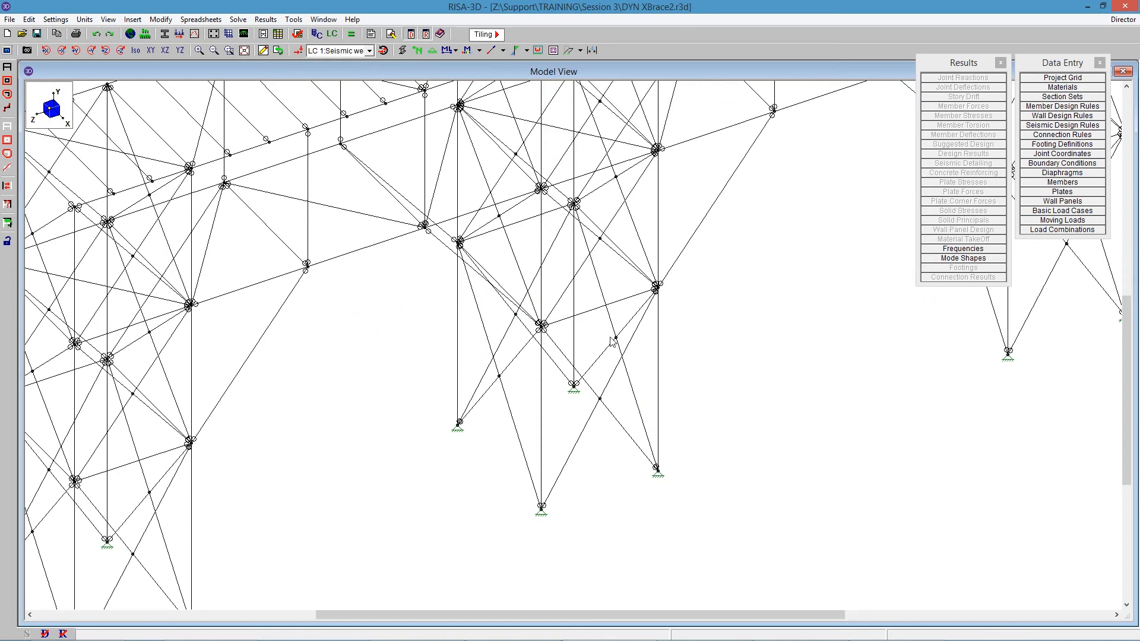
scroll(614, 343, "down", 1)
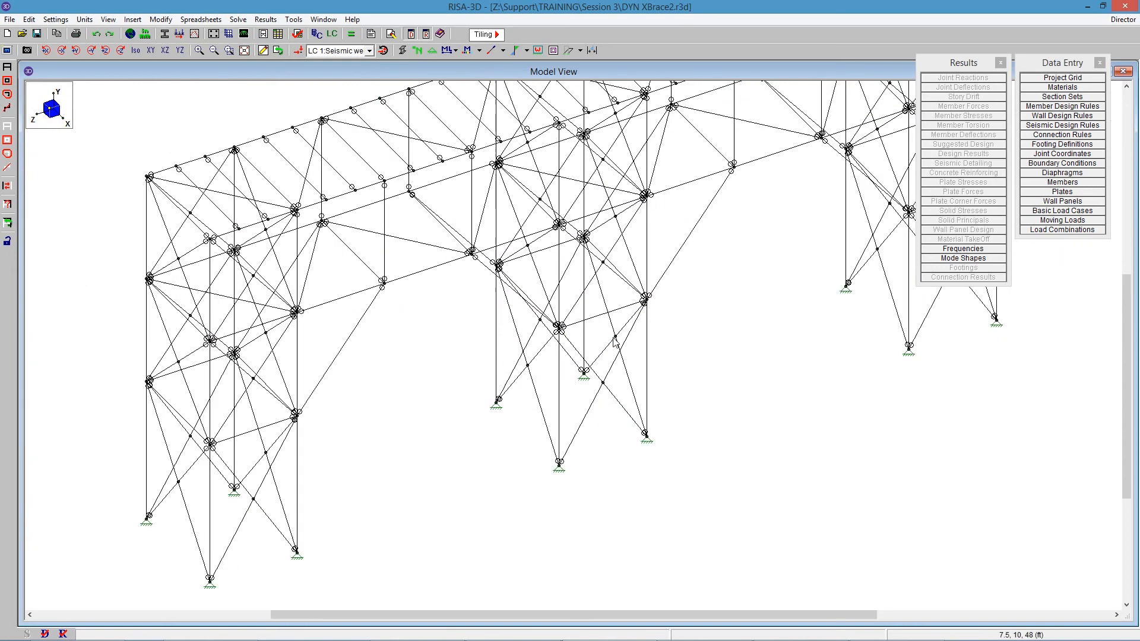
Delete the joints where the X braces cross in the far end tower of the trestle.
scroll(586, 407, "down", 1)
scroll(823, 314, "up", 1)
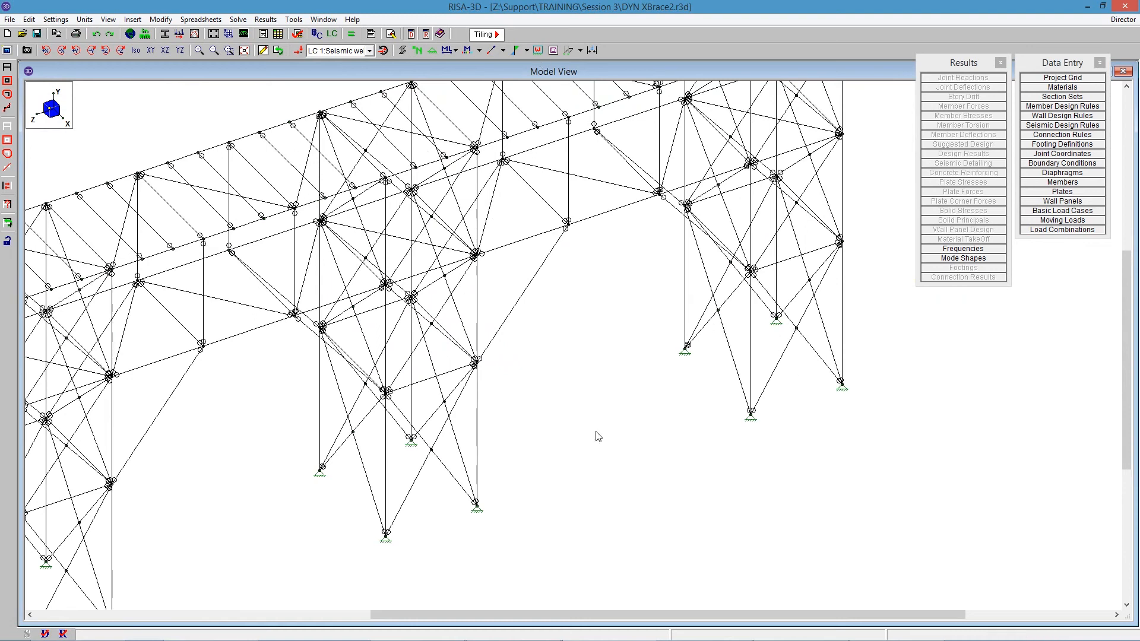
left_click(299, 51)
left_click(301, 51)
left_click(264, 51)
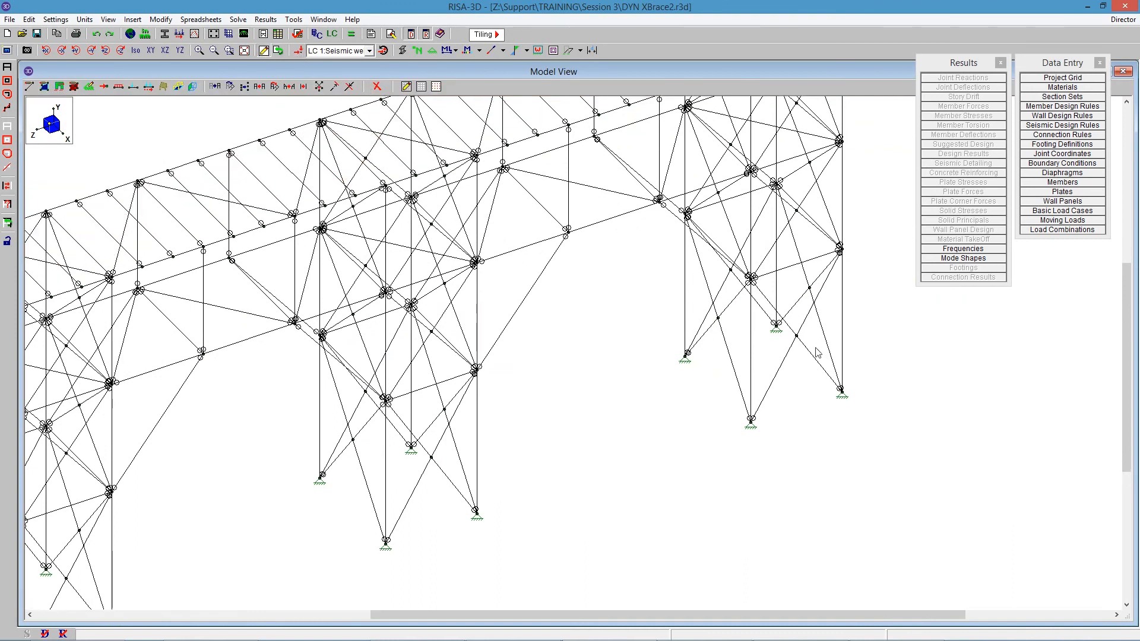
left_click(377, 87)
left_click(79, 339)
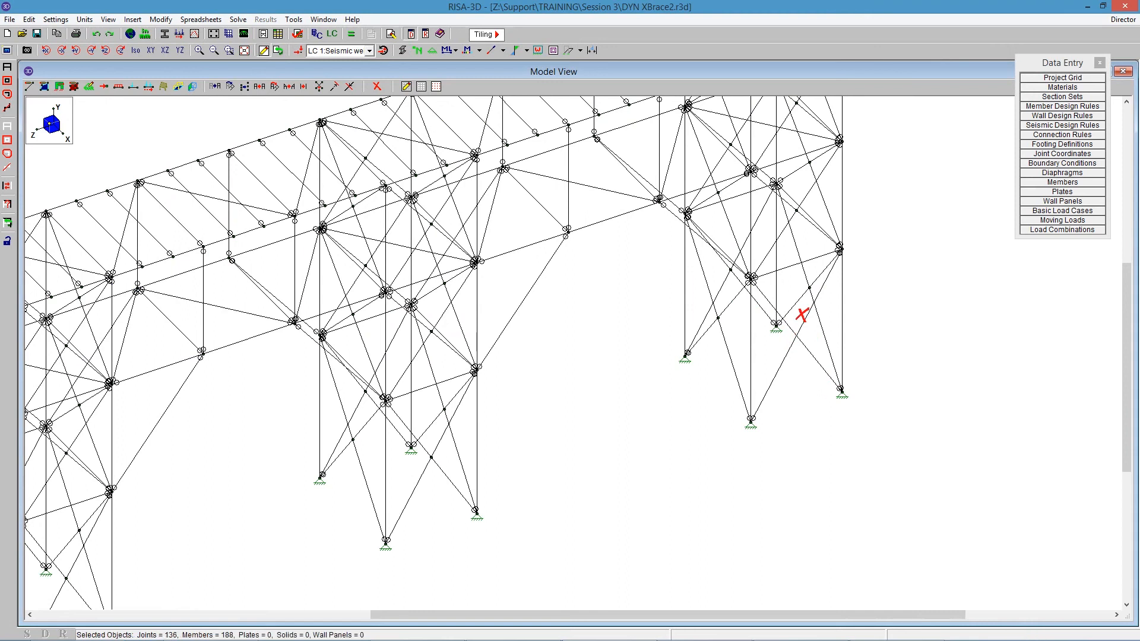
left_click(731, 271)
left_click(796, 210)
left_click(730, 144)
left_click(719, 193)
left_click(719, 193)
scroll(730, 338, "down", 3)
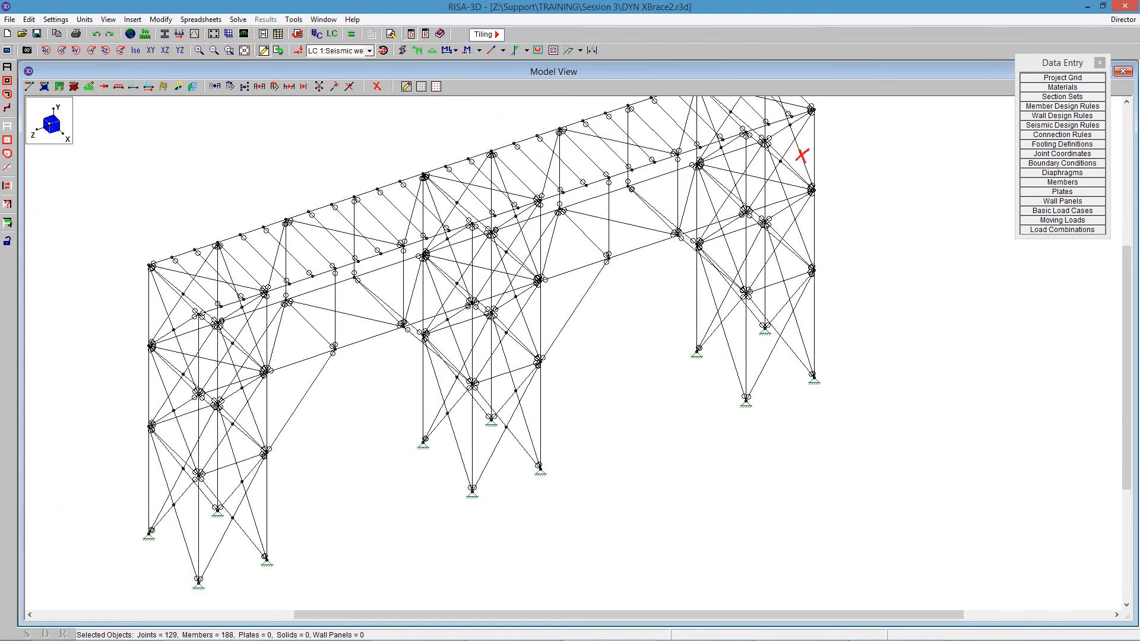
left_click(779, 161)
left_click(722, 144)
Delete the joints at the X-brace crossings of the middle tower.
scroll(514, 427, "up", 2)
left_click(500, 427)
left_click(409, 411)
left_click(408, 411)
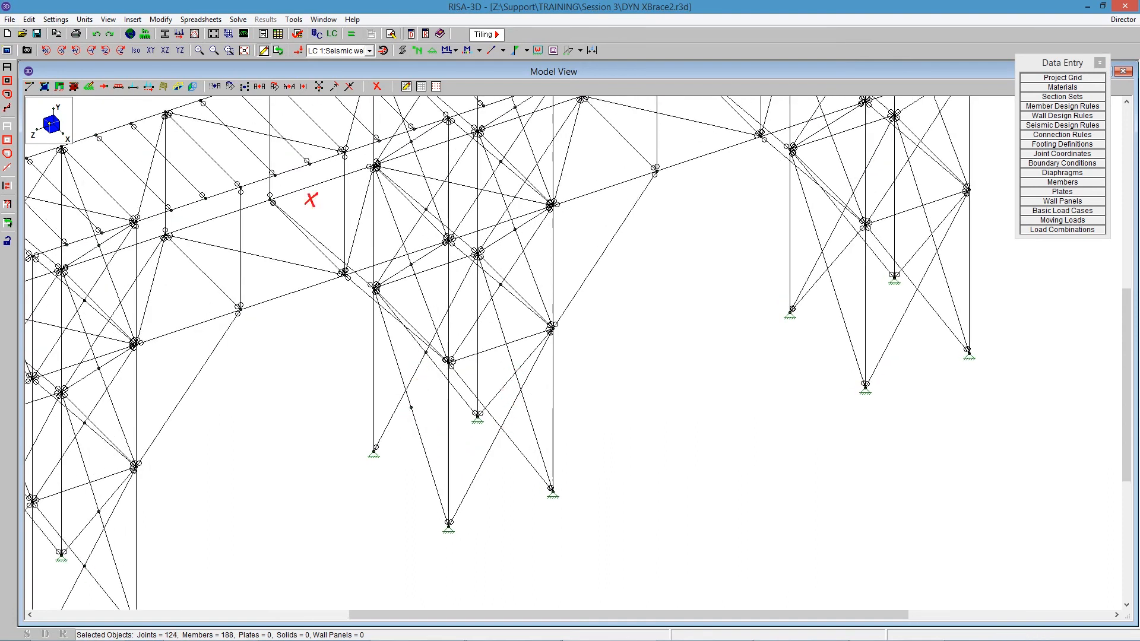
left_click(97, 36)
left_click(418, 354)
left_click(412, 264)
left_click(514, 229)
left_click(426, 210)
left_click(501, 163)
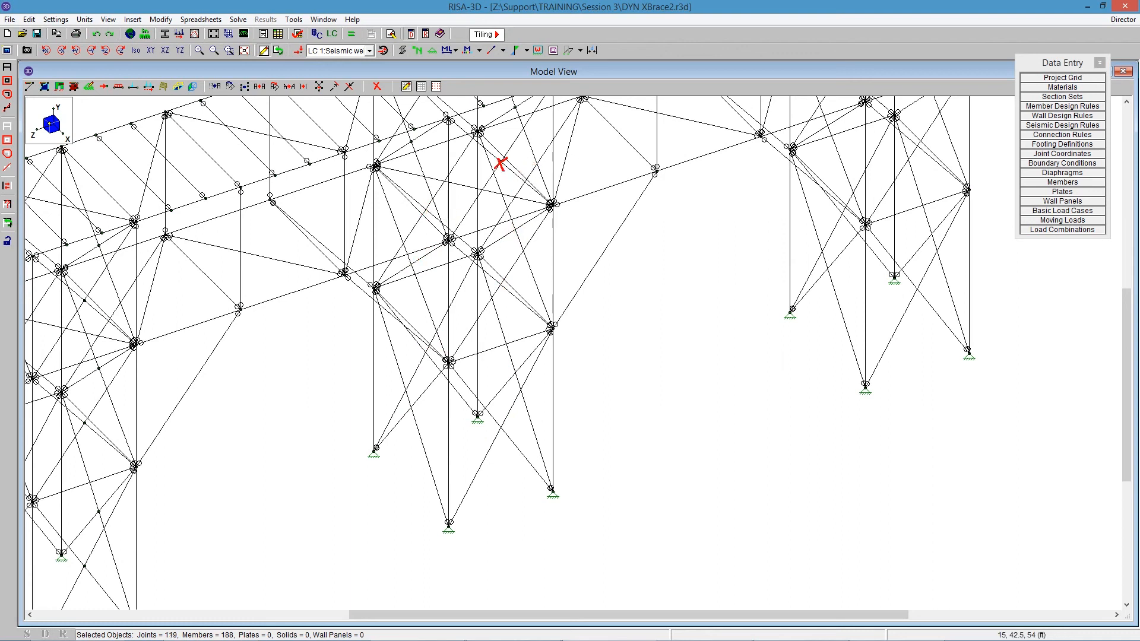
Delete the X-brace crossing joints of the near end tower, including those at its deck level.
scroll(687, 294, "down", 4)
scroll(357, 476, "up", 3)
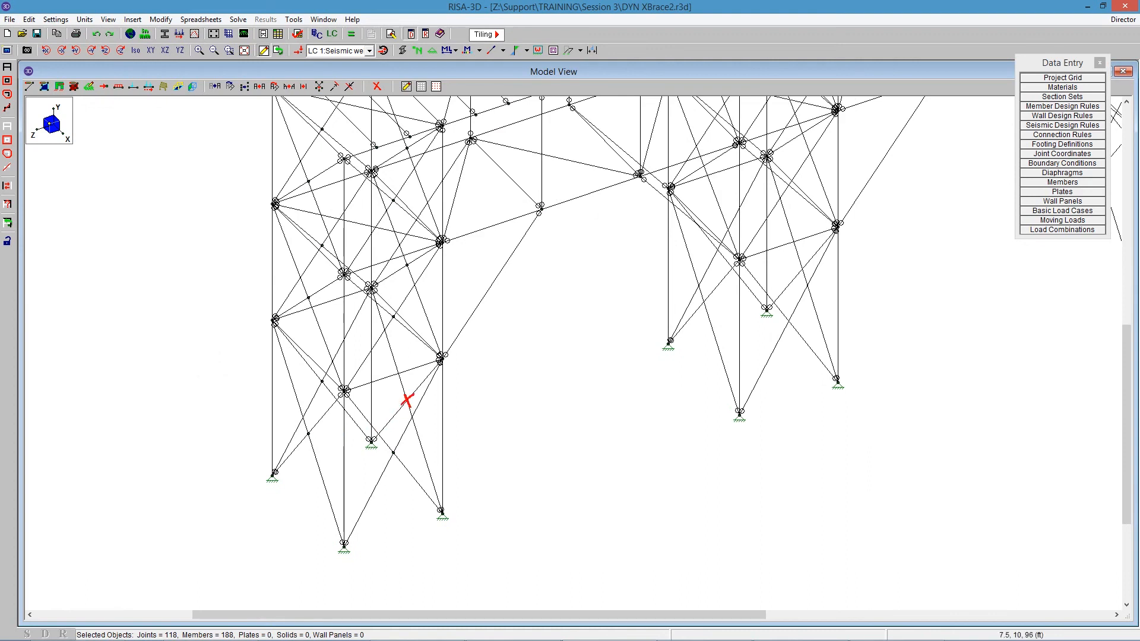
left_click(392, 453)
left_click(309, 433)
left_click(321, 381)
left_click(393, 316)
left_click(309, 298)
left_click(407, 265)
left_click(321, 246)
left_click(394, 202)
scroll(420, 589, "down", 4)
scroll(383, 293, "up", 3)
left_click(330, 326)
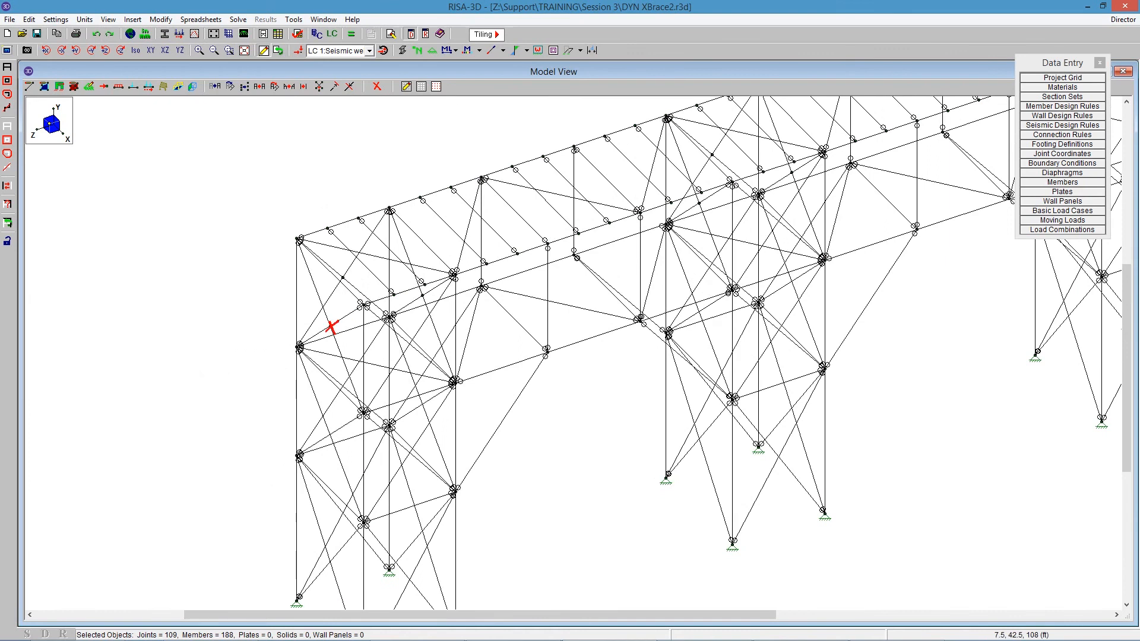
left_click(343, 277)
scroll(245, 394, "down", 2)
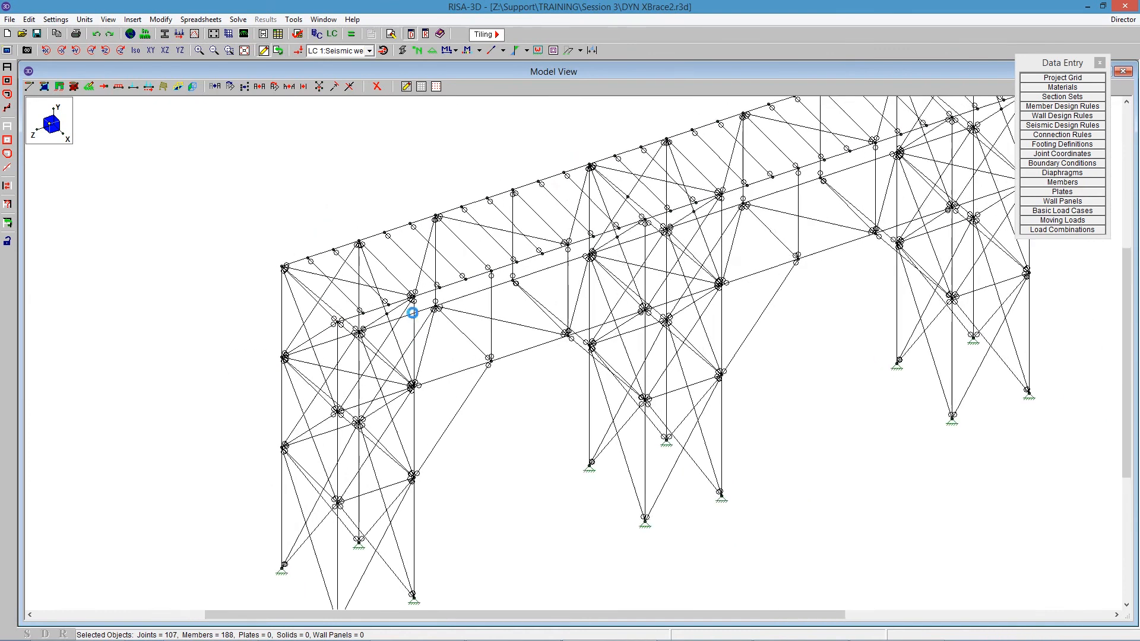
scroll(415, 314, "up", 2)
left_click(378, 313)
Delete the remaining brace crossing joints at the deck level of the middle and far towers and end the deletion.
scroll(315, 421, "down", 2)
scroll(623, 244, "up", 2)
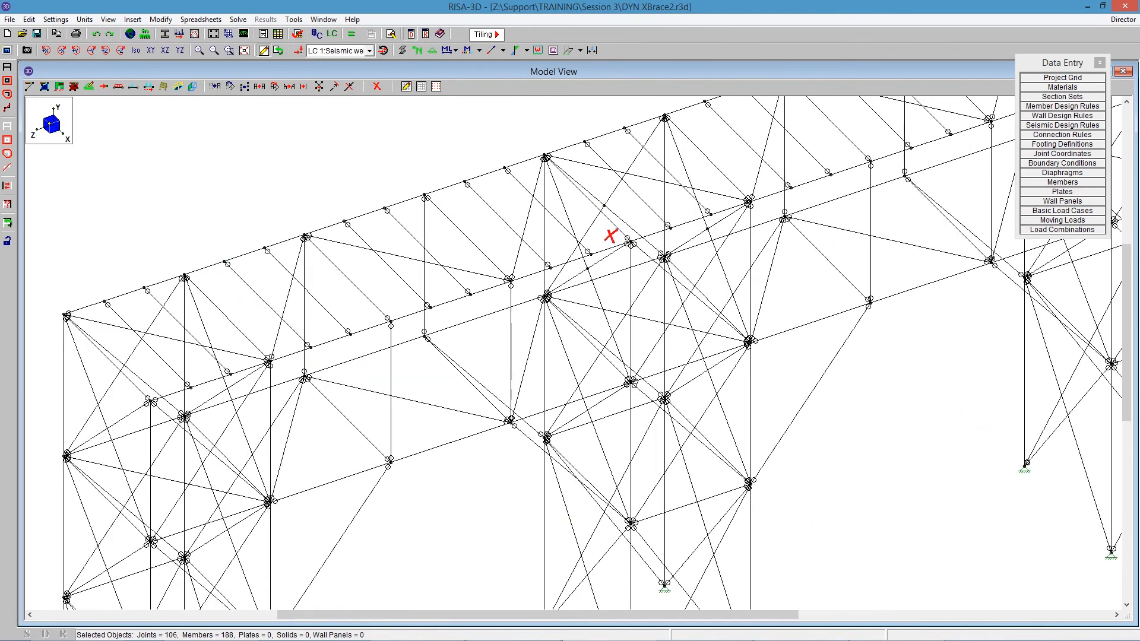
left_click(586, 266)
scroll(511, 310, "down", 1)
scroll(463, 354, "down", 1)
left_click(652, 252)
scroll(518, 353, "down", 4)
scroll(890, 166, "up", 2)
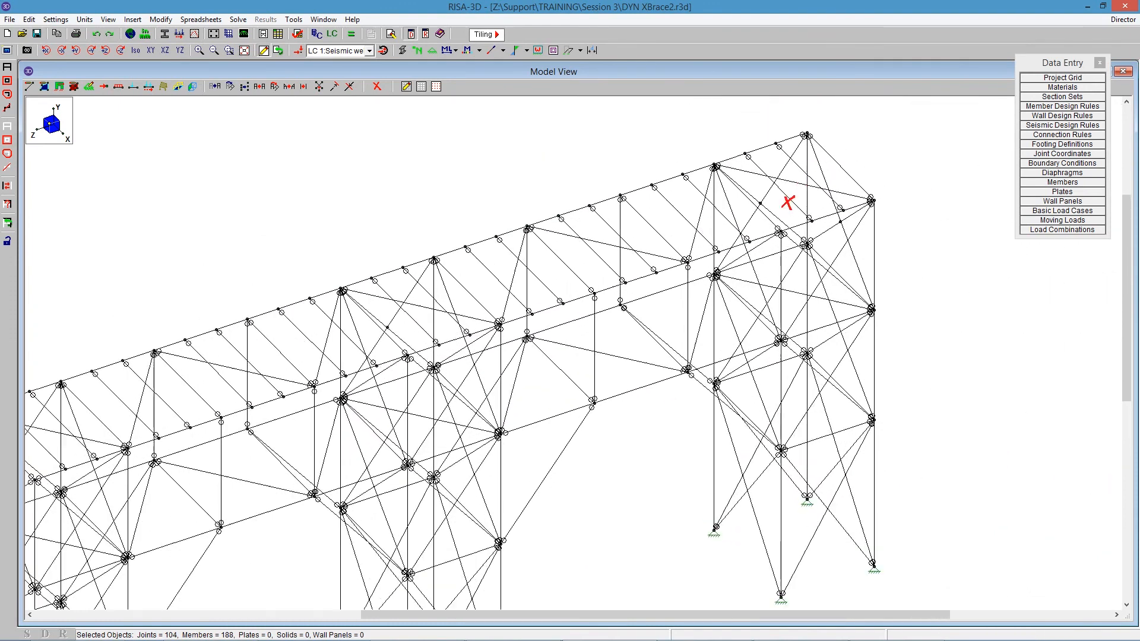
left_click(758, 205)
scroll(772, 288, "down", 2)
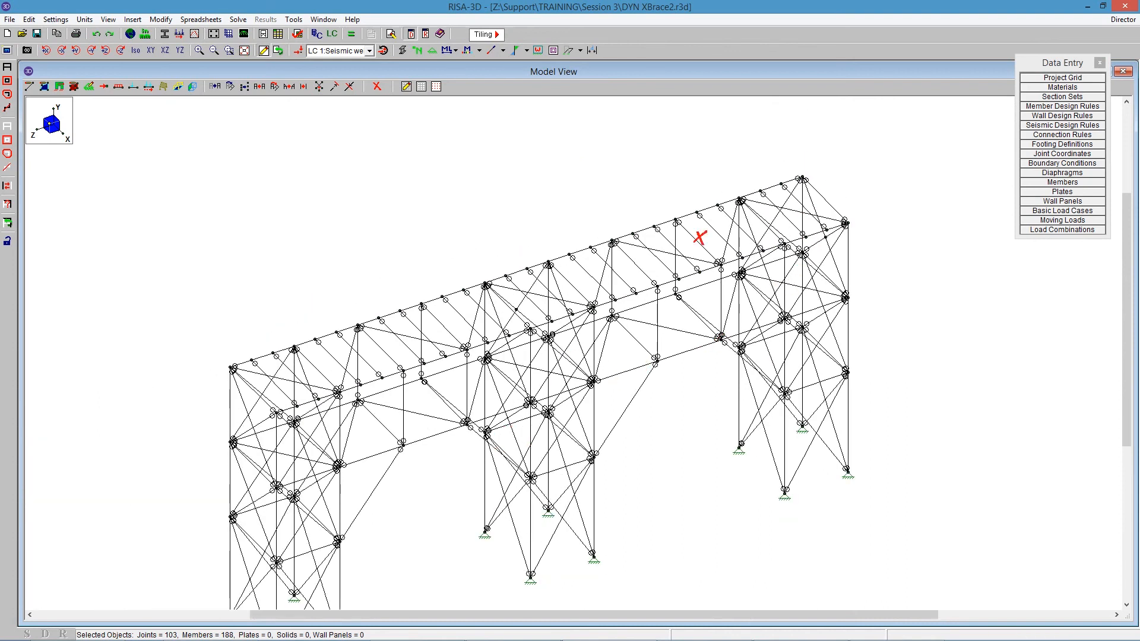
scroll(585, 460, "down", 1)
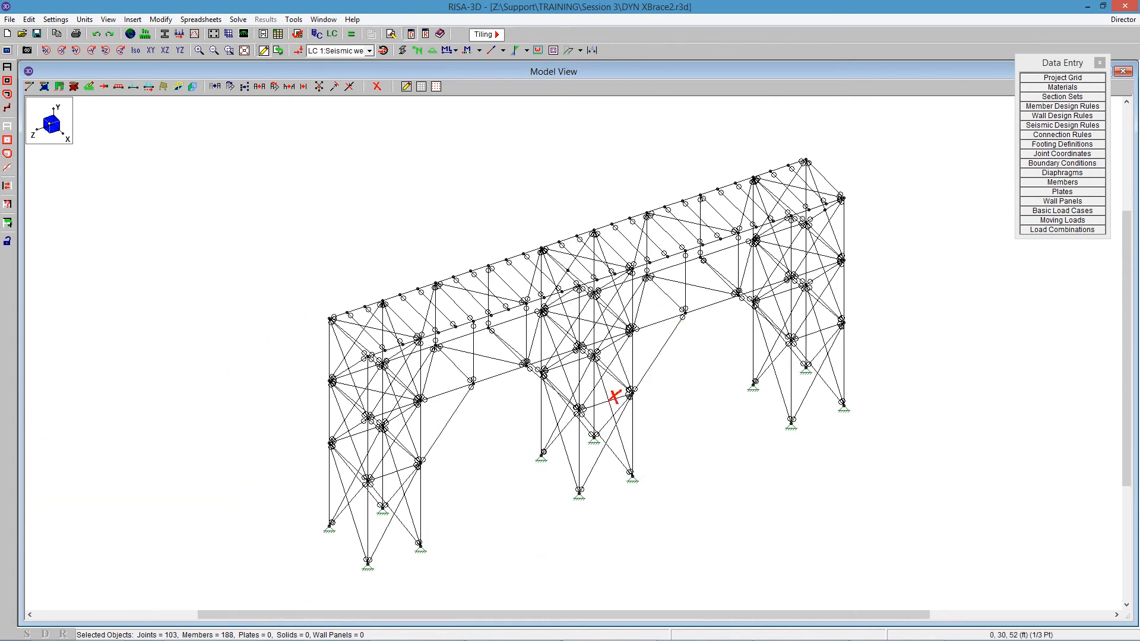
key("Escape")
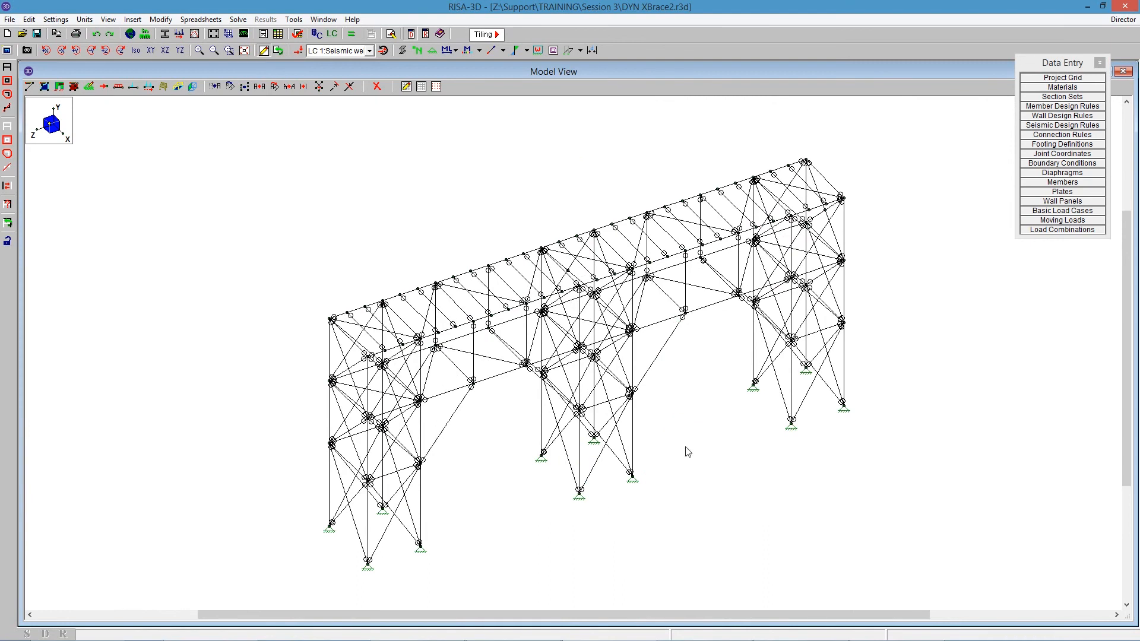
Run the dynamics solution again with 50 modes, using the Seismic weight combination for mass.
left_click(351, 33)
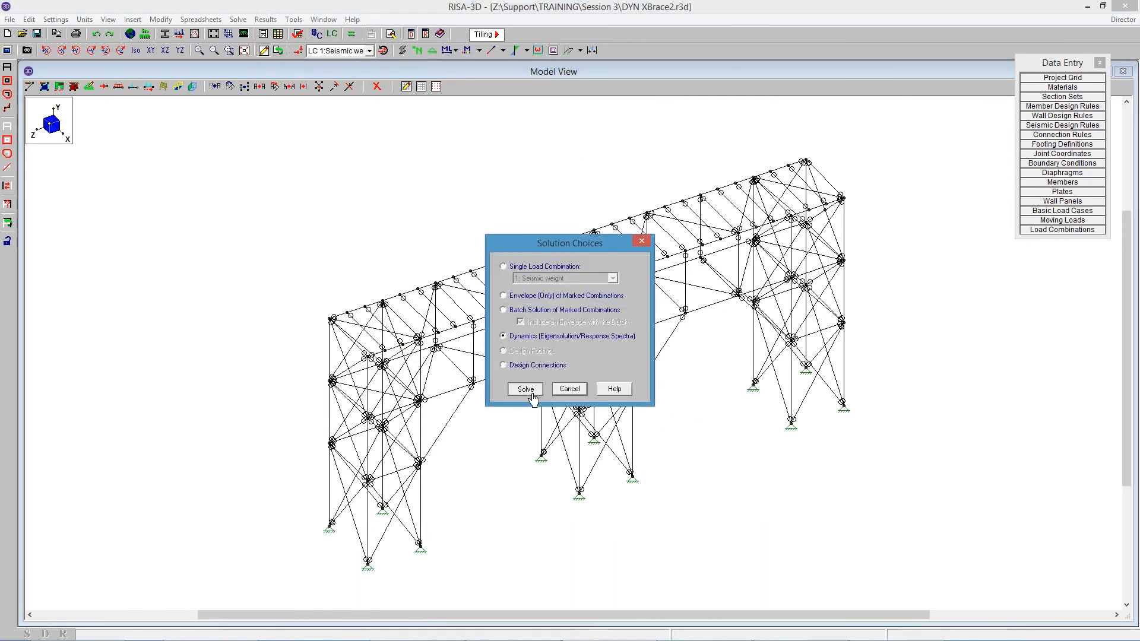
left_click(525, 389)
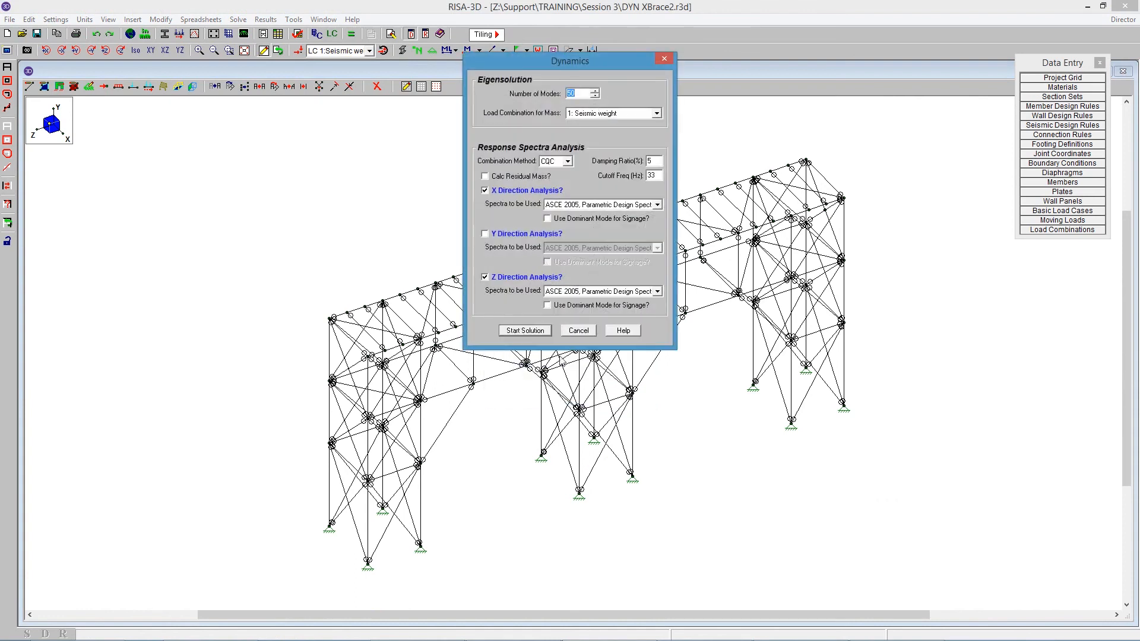
left_click(526, 330)
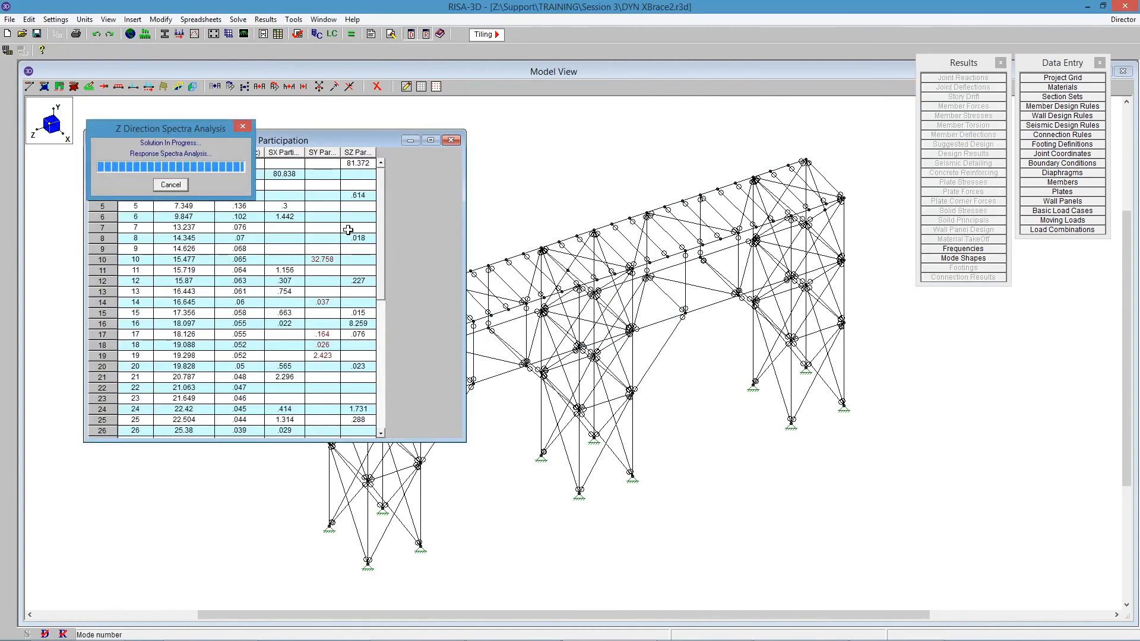
Examine the total X and Z mass participation and the dominant X-direction mode, and close the frequency results.
left_click_drag(380, 267, 390, 411)
left_click(285, 432)
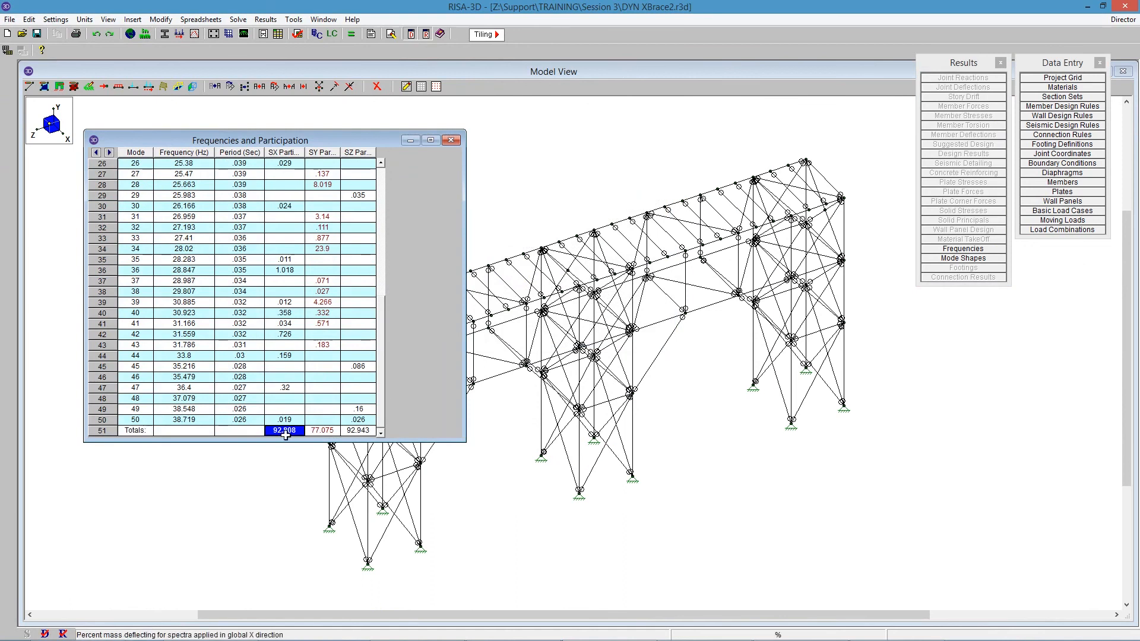
left_click(356, 432)
left_click_drag(383, 410, 394, 241)
left_click(287, 174)
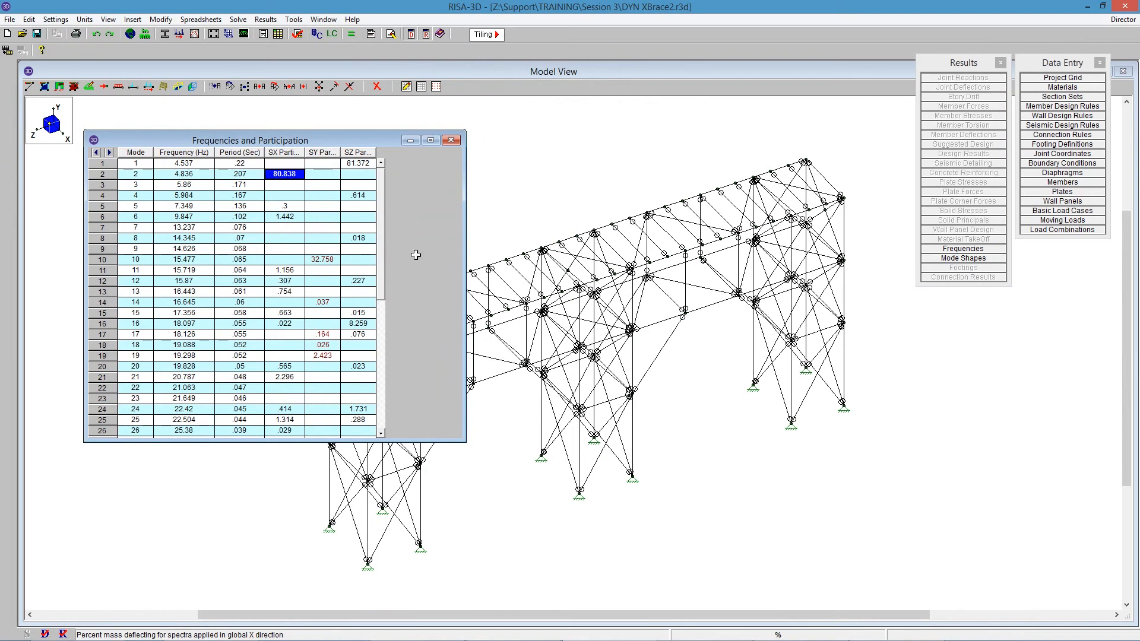
left_click(457, 142)
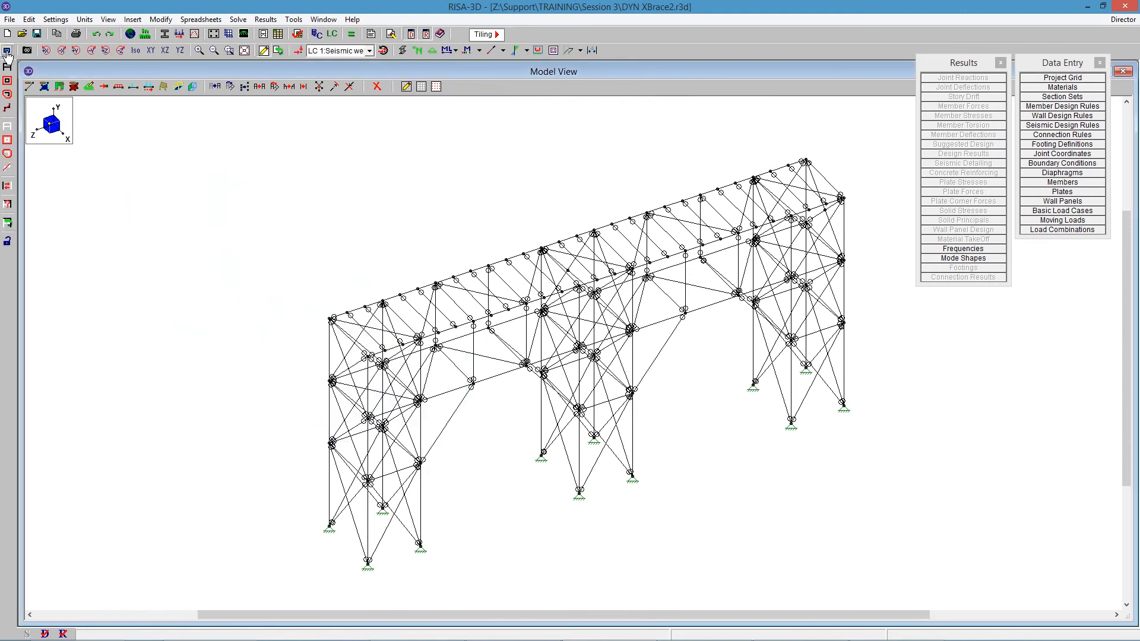
Show the deflected shape of mode 2 on the model and close the display options.
left_click(7, 51)
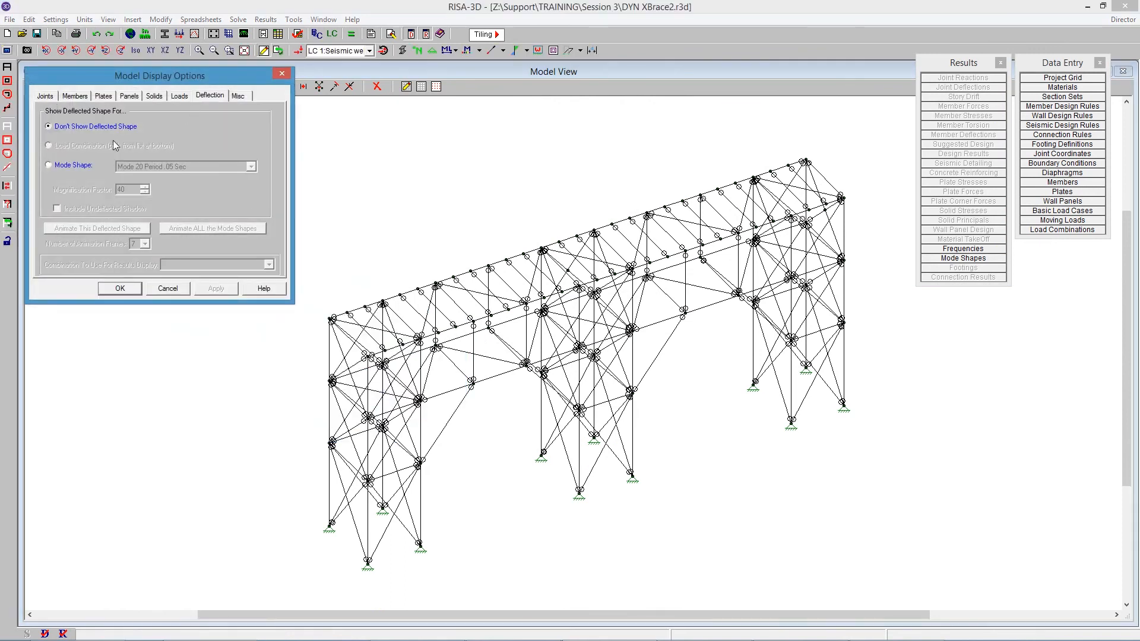
left_click(80, 167)
left_click(156, 167)
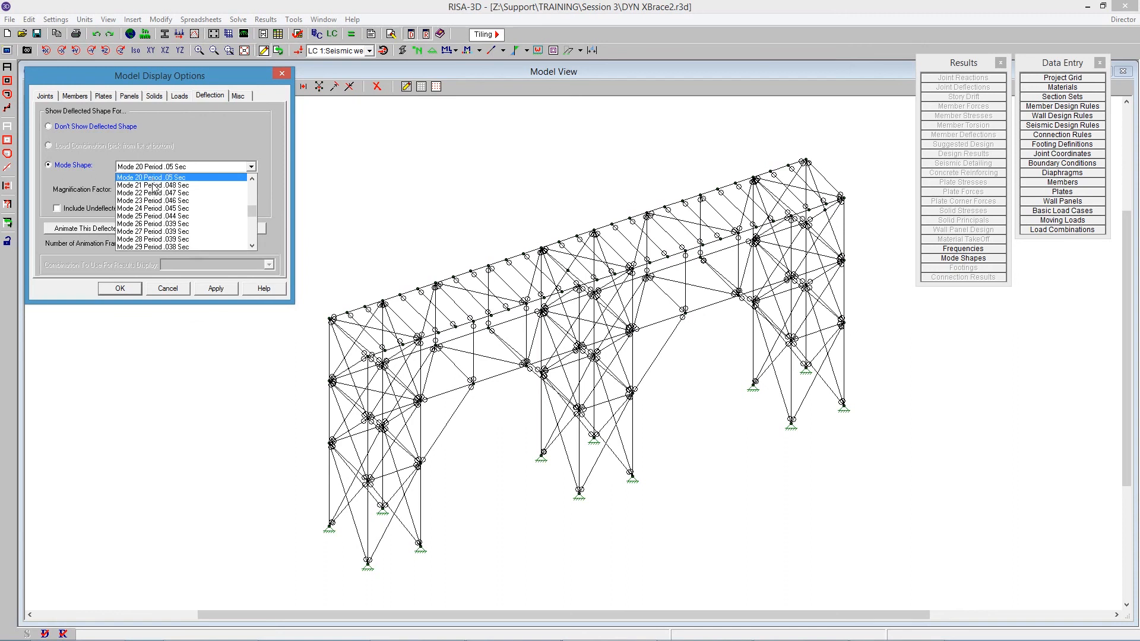
scroll(158, 184, "up", 6)
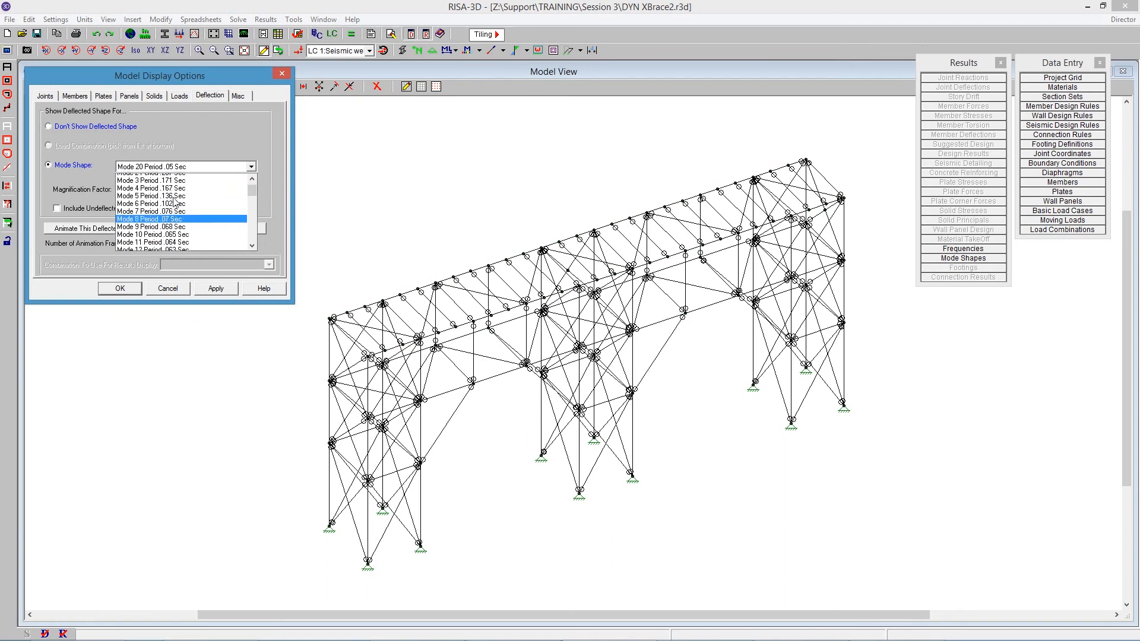
left_click(159, 185)
left_click(216, 288)
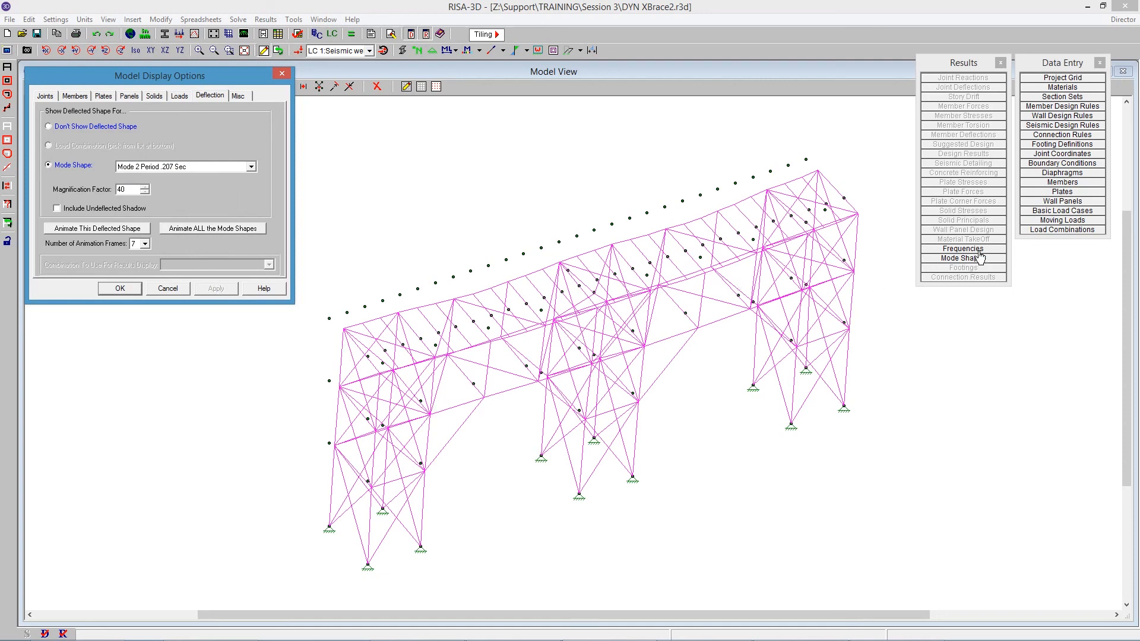
left_click(167, 290)
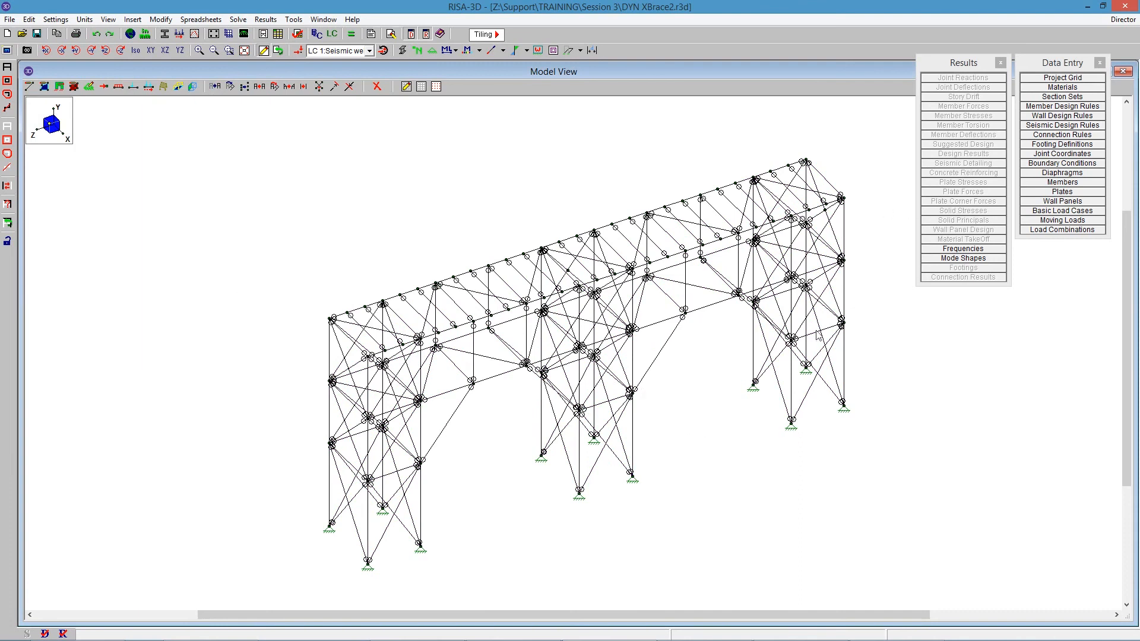
Open the load combinations and solve the current Seismic weight combination.
left_click(1062, 230)
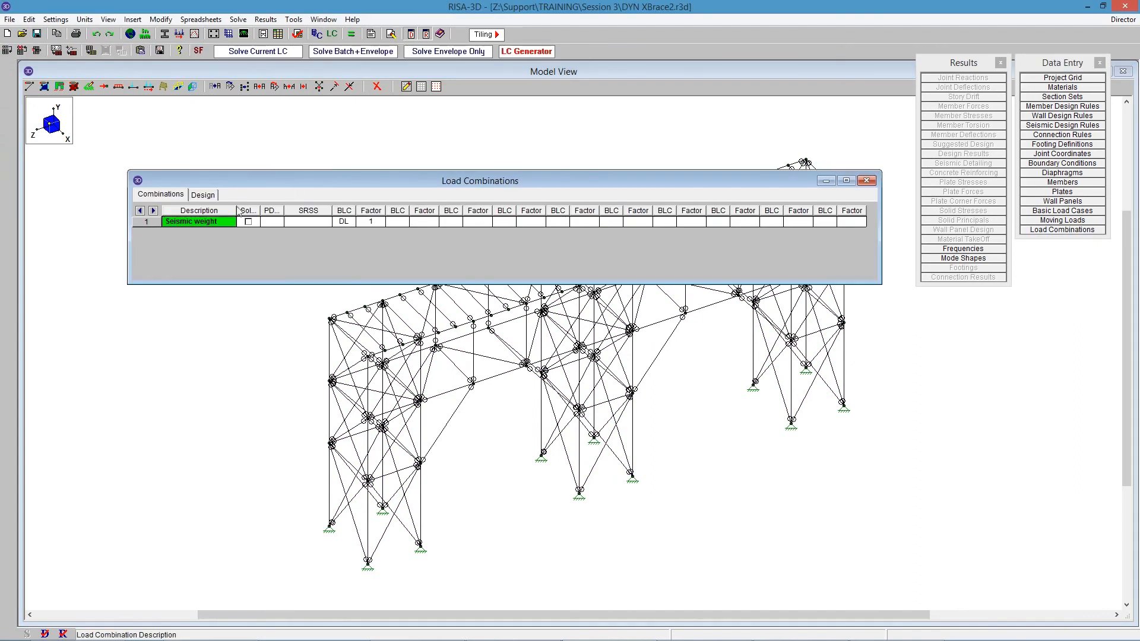
left_click(257, 51)
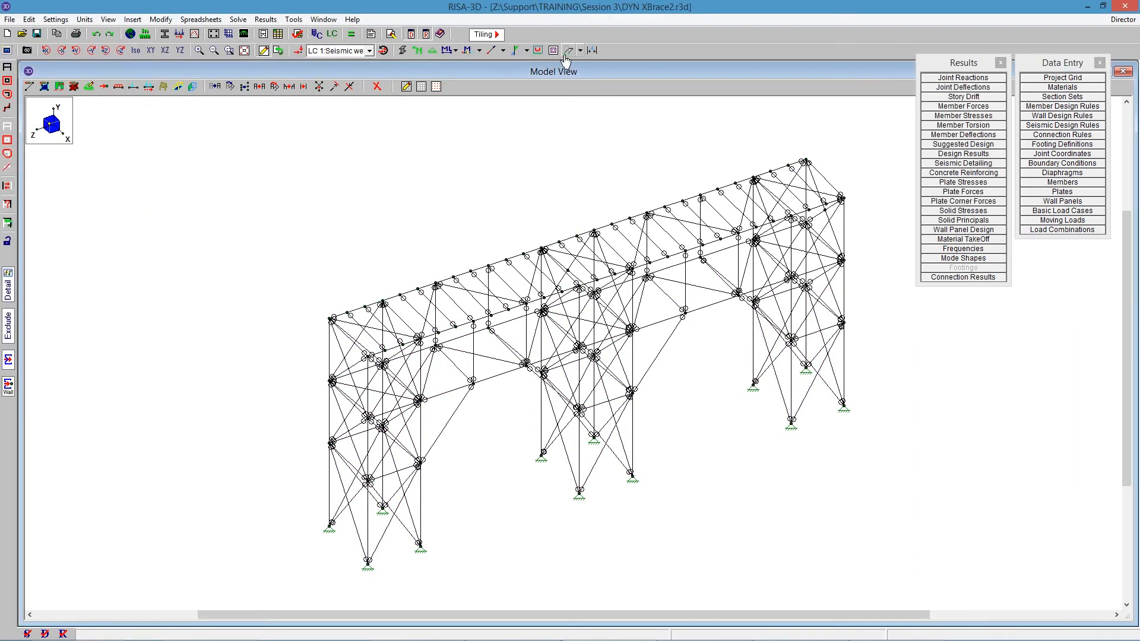
left_click(567, 51)
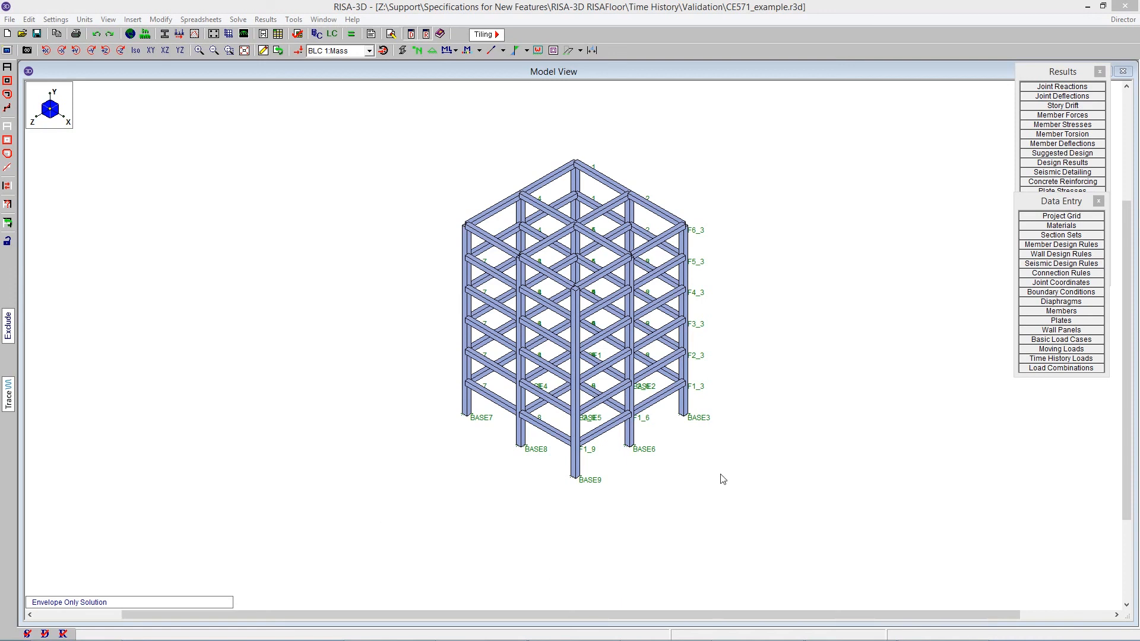
In the CE571_example model, open the time history loads and examine the joint and function assigned to TH load 1.
left_click_drag(1046, 203, 1049, 295)
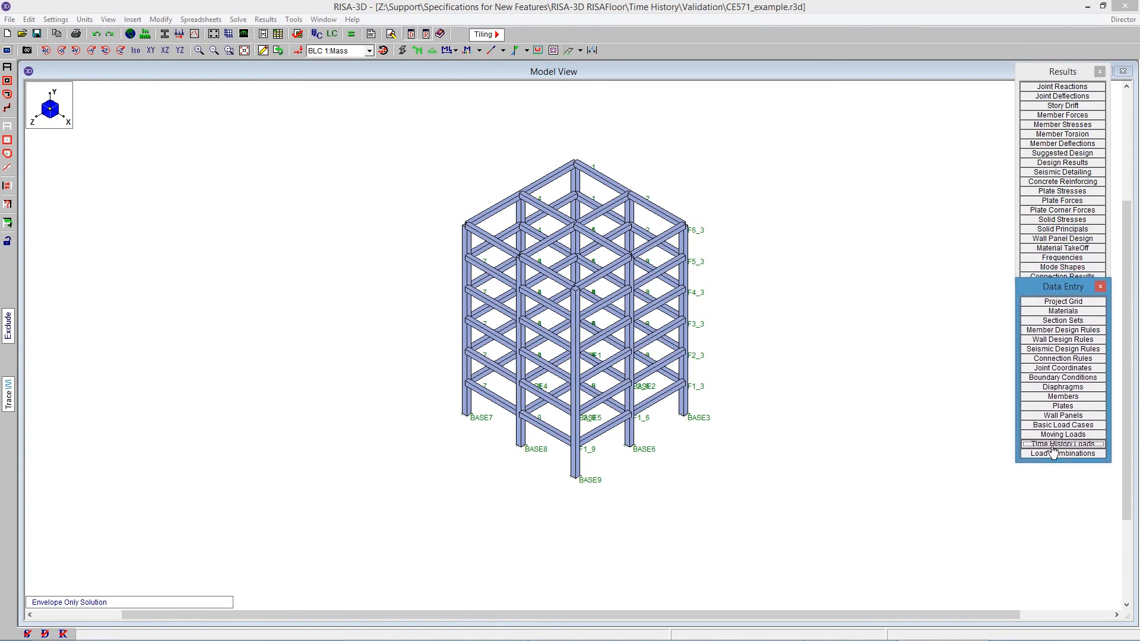
left_click(1051, 444)
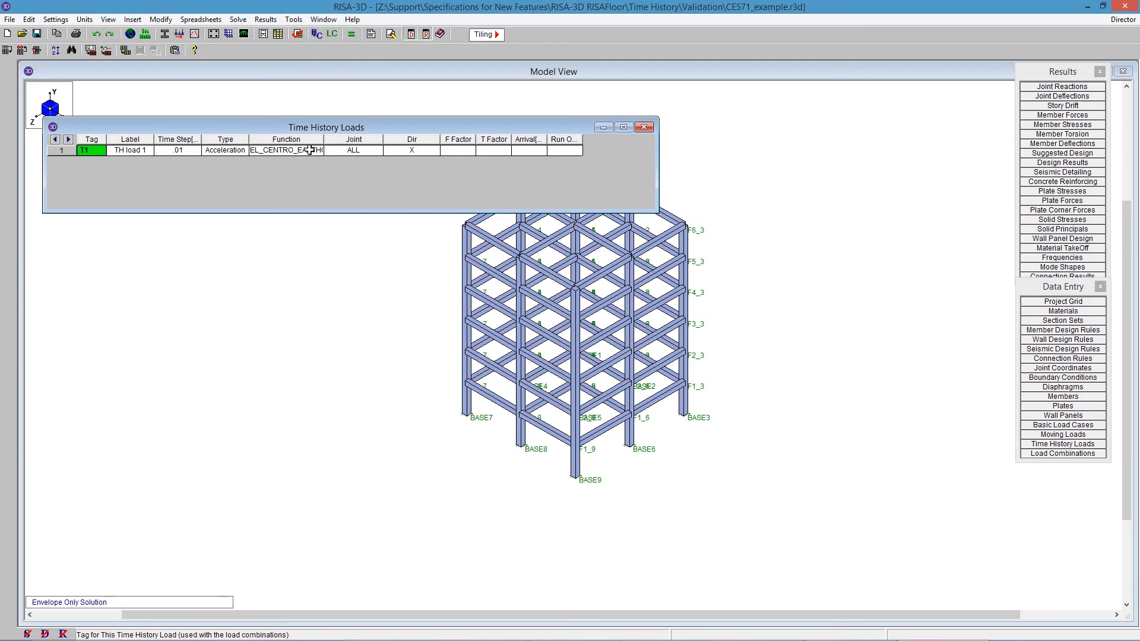
left_click(366, 152)
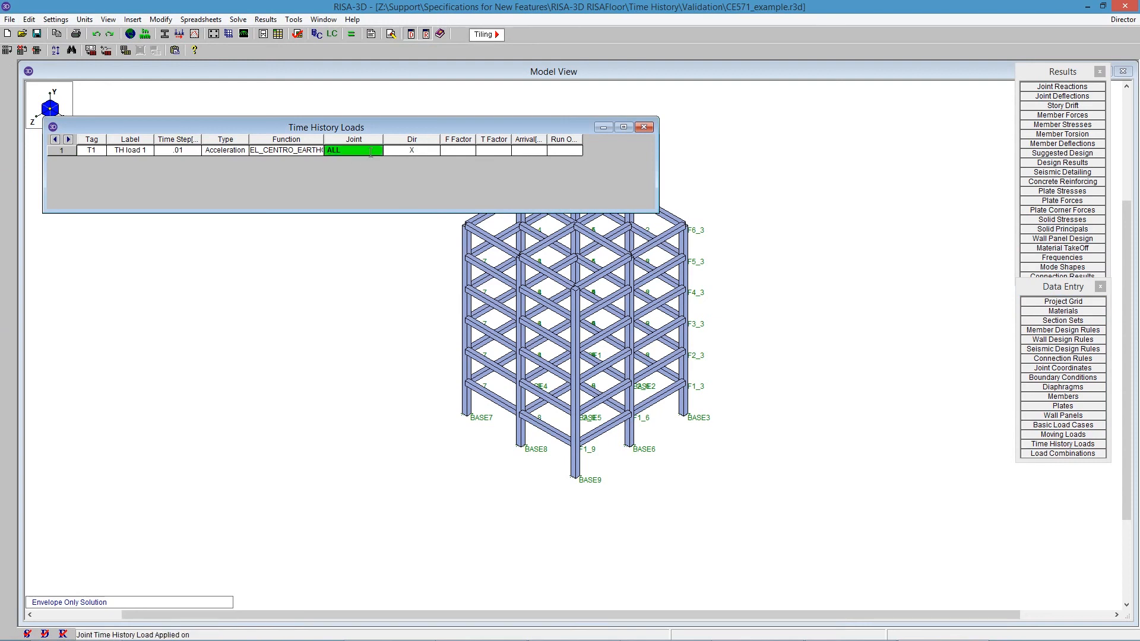
left_click(287, 152)
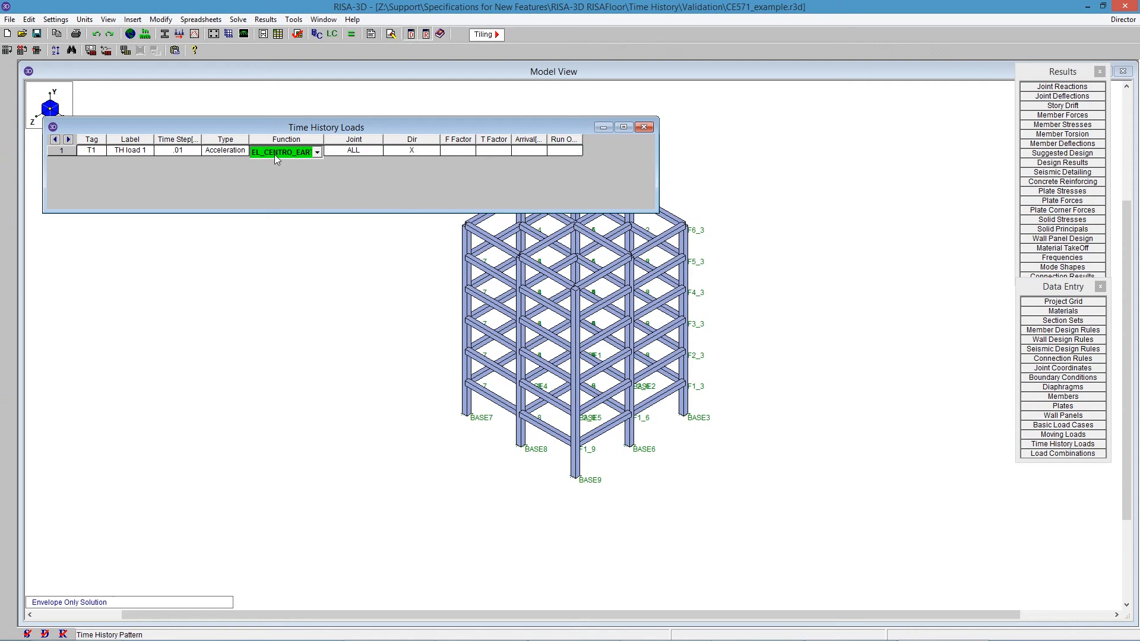
View the EL_CENTRO_EARTHQUAKE time history function, examine its values at several points along the time axis, and close the function dialogs.
right_click(275, 154)
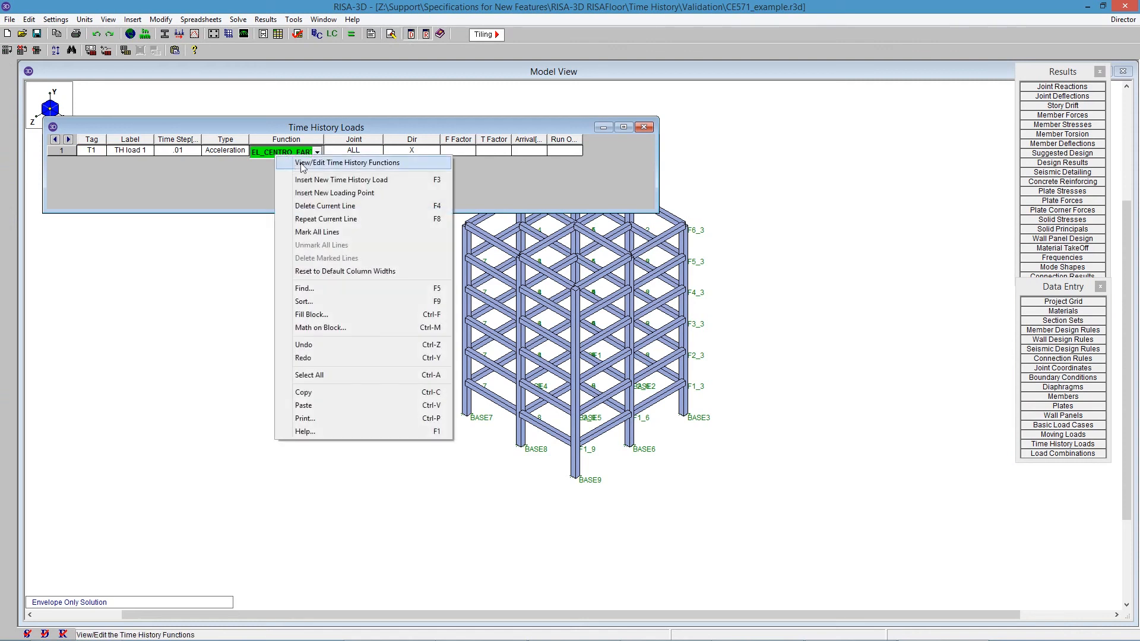
left_click(302, 164)
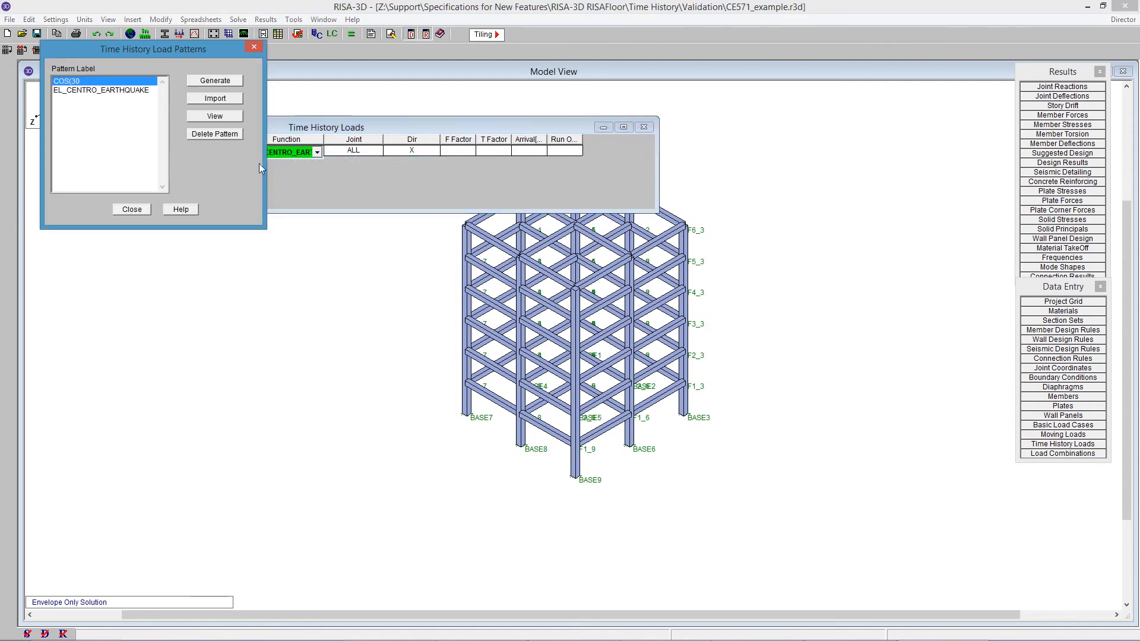
left_click(104, 90)
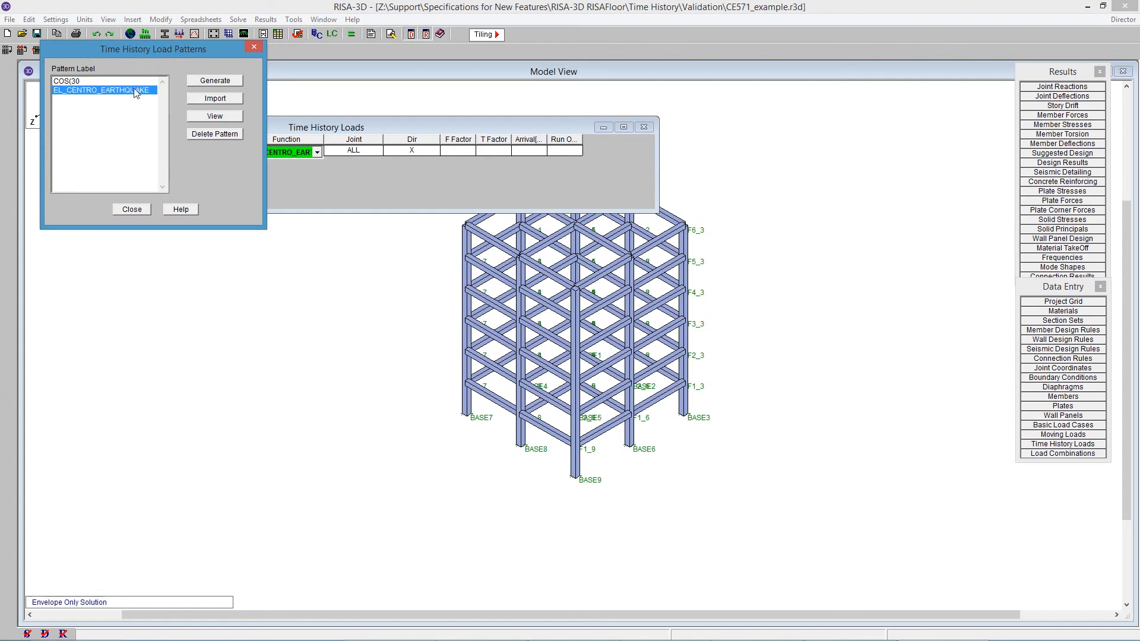
left_click(215, 117)
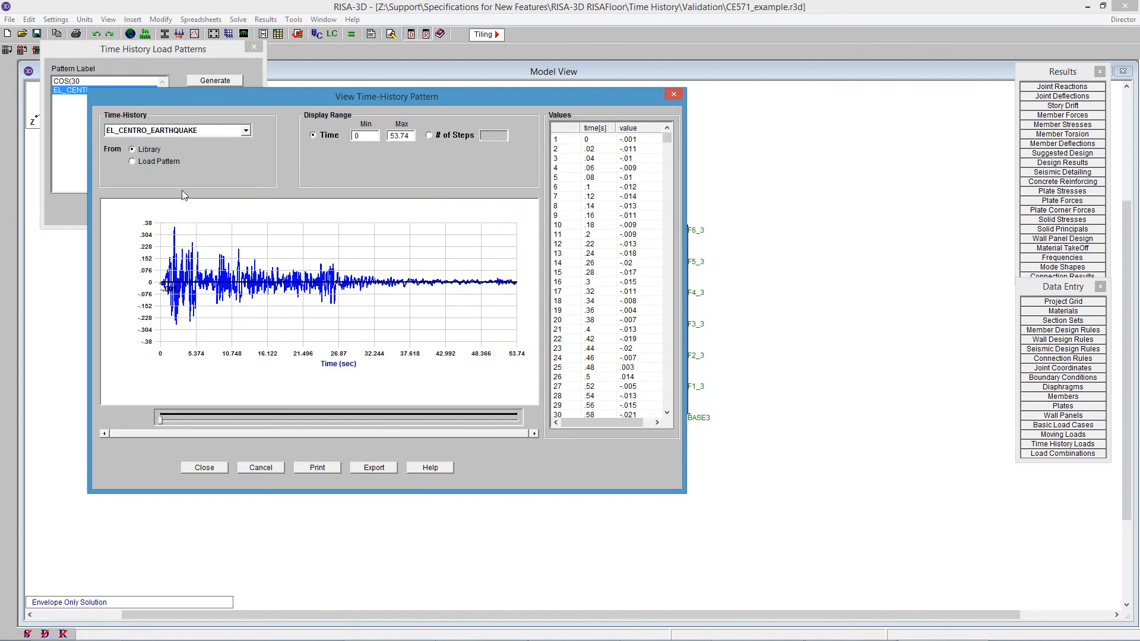
left_click_drag(275, 105, 271, 154)
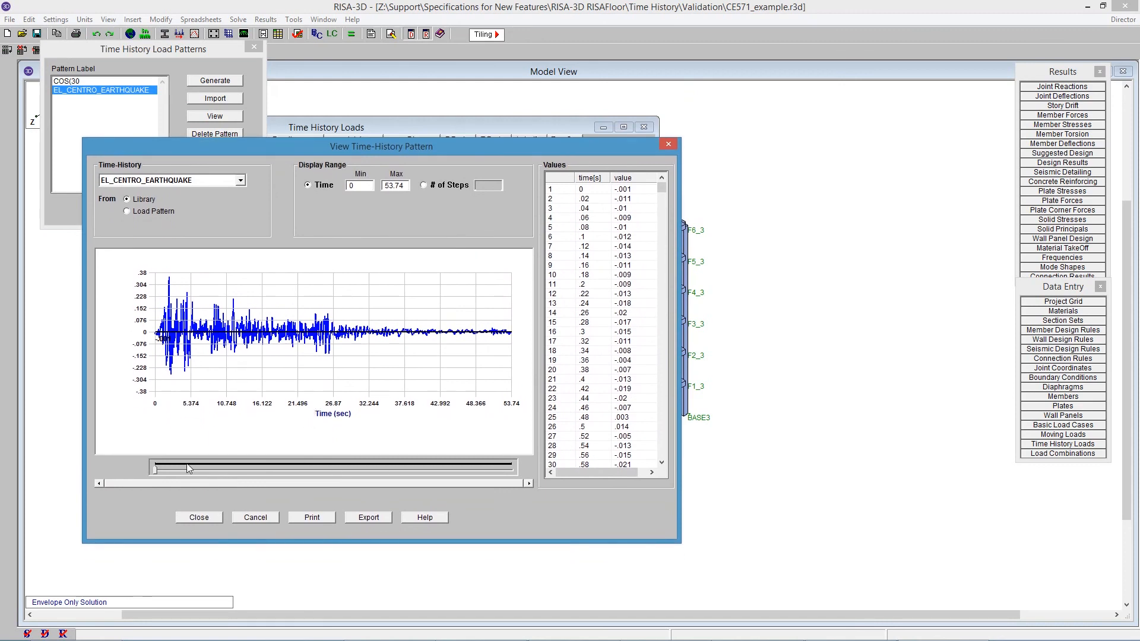
left_click(222, 470)
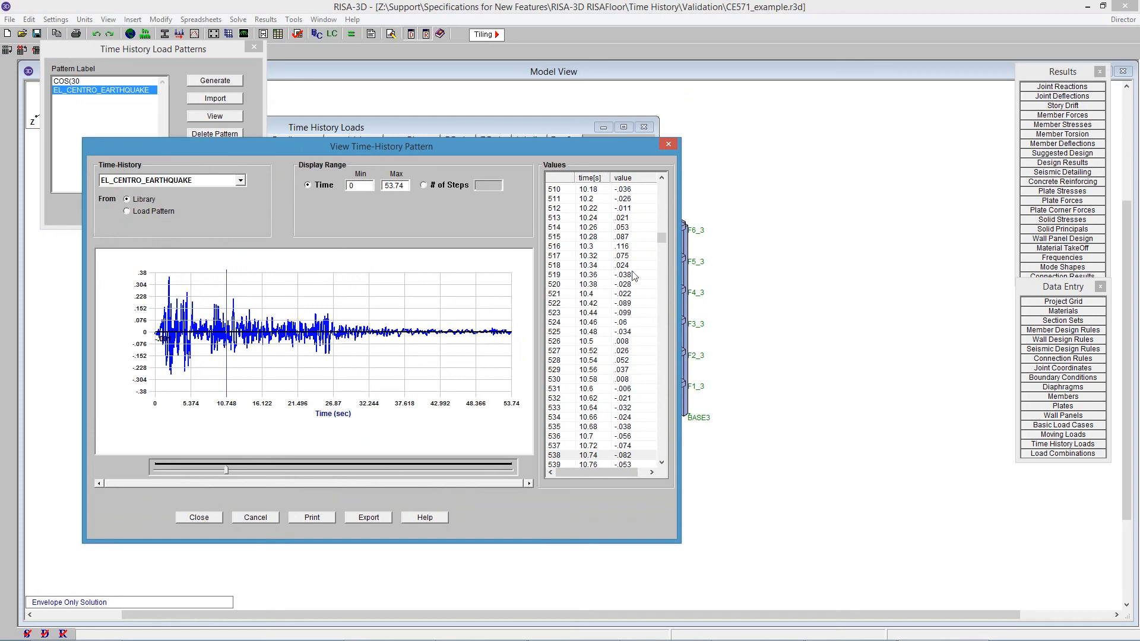
left_click_drag(307, 471, 293, 472)
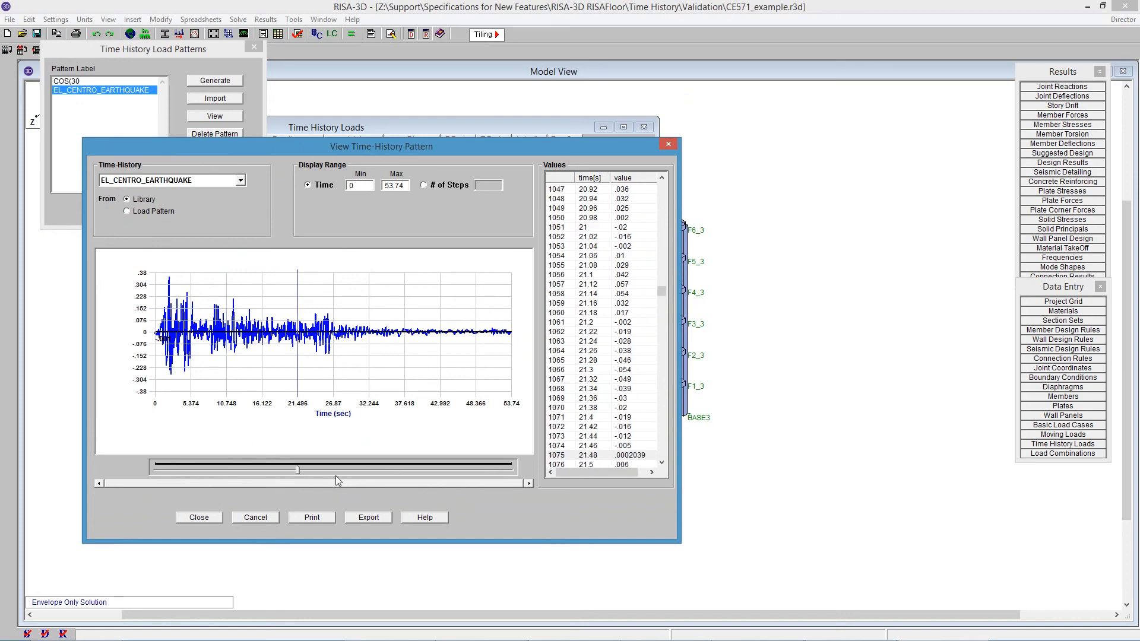
left_click(336, 474)
left_click(198, 517)
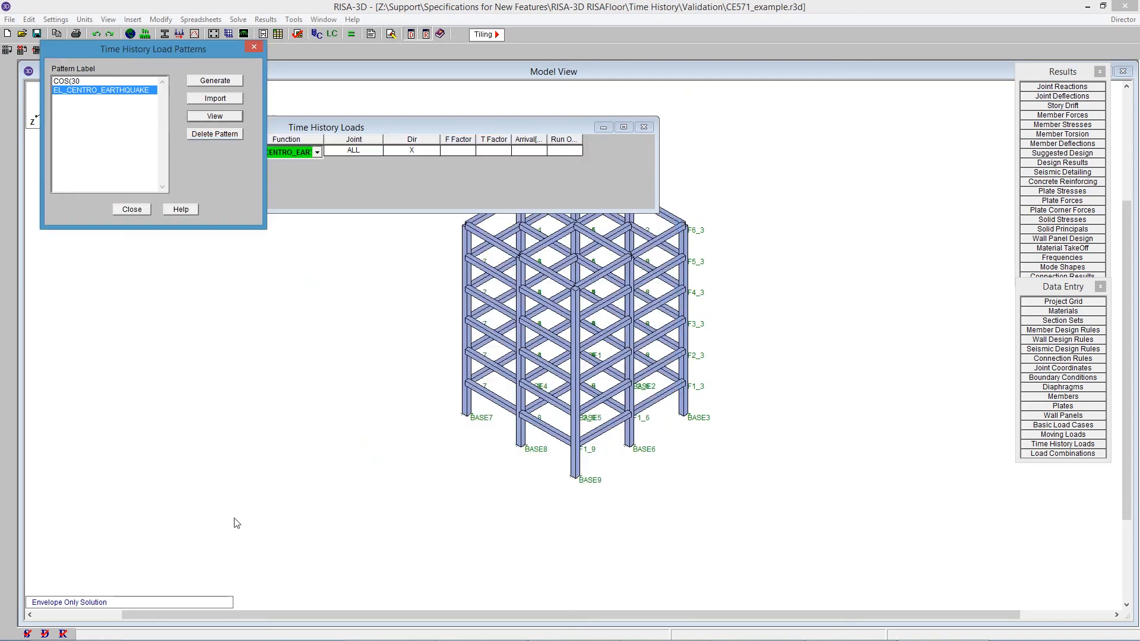
left_click(253, 48)
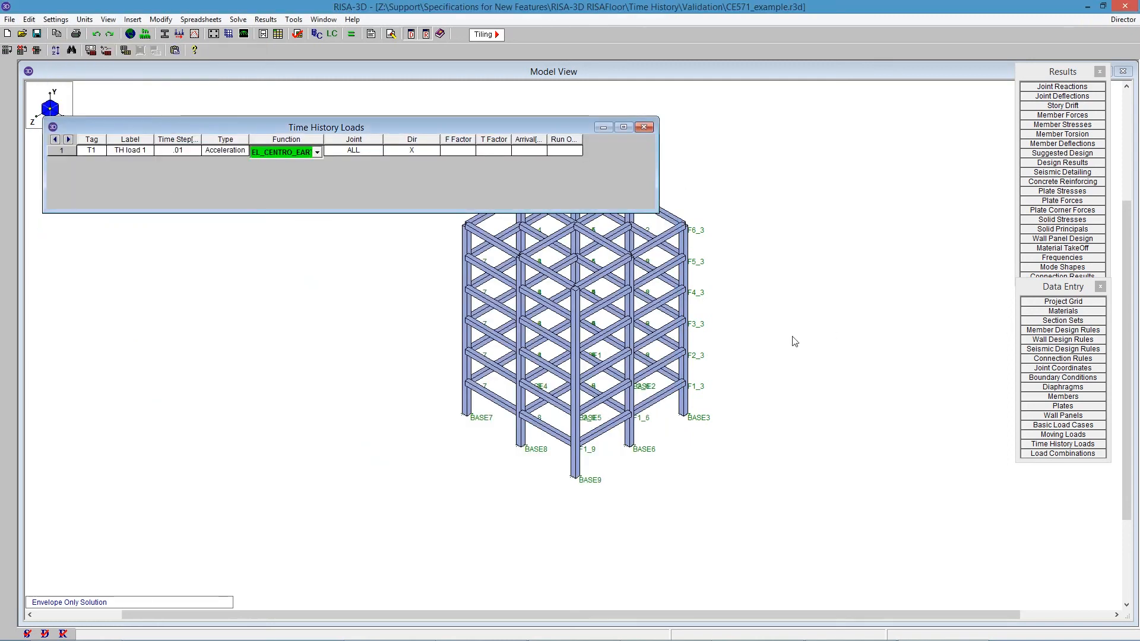
Check time history load T1 in combination 3, solve the load combinations while clearing the existing results, and close the combinations.
left_click(1086, 454)
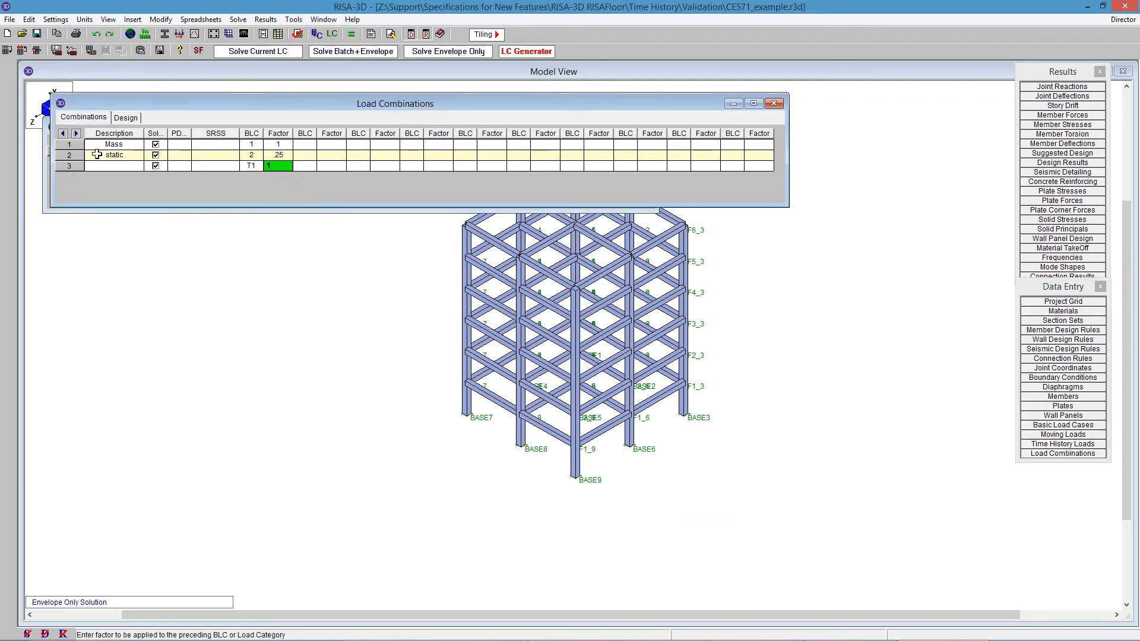
left_click(251, 167)
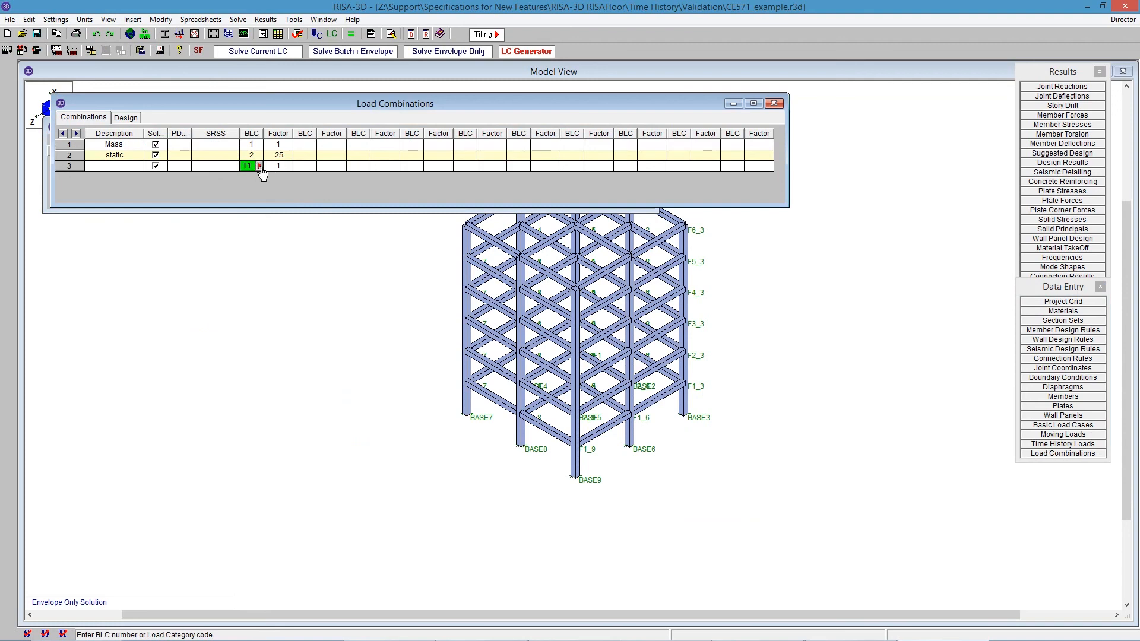
left_click(114, 168)
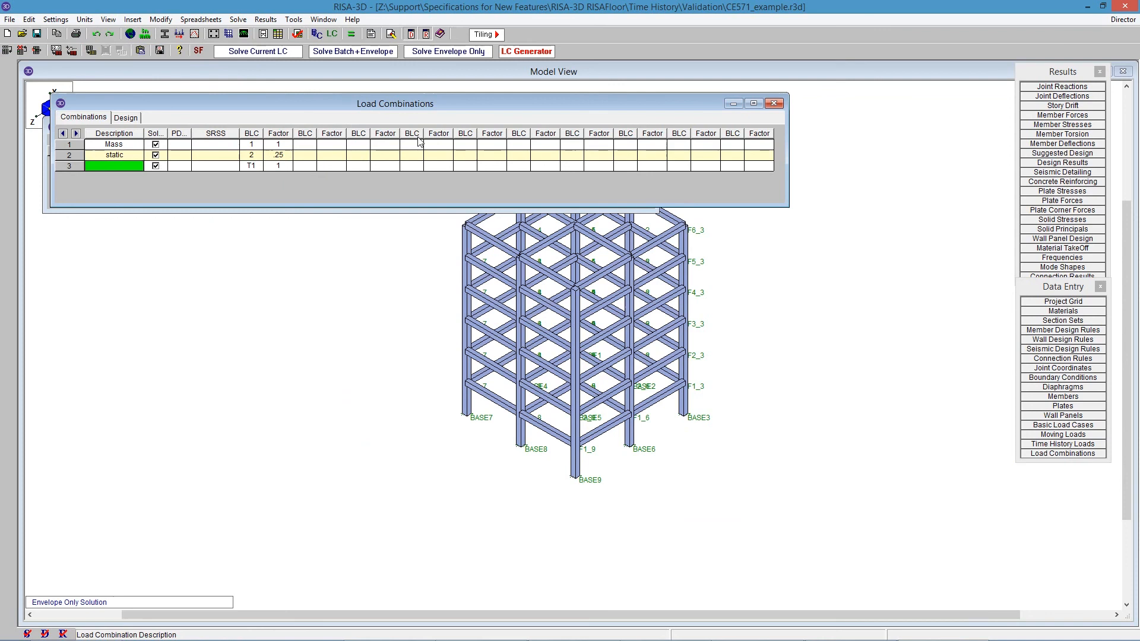
left_click(263, 51)
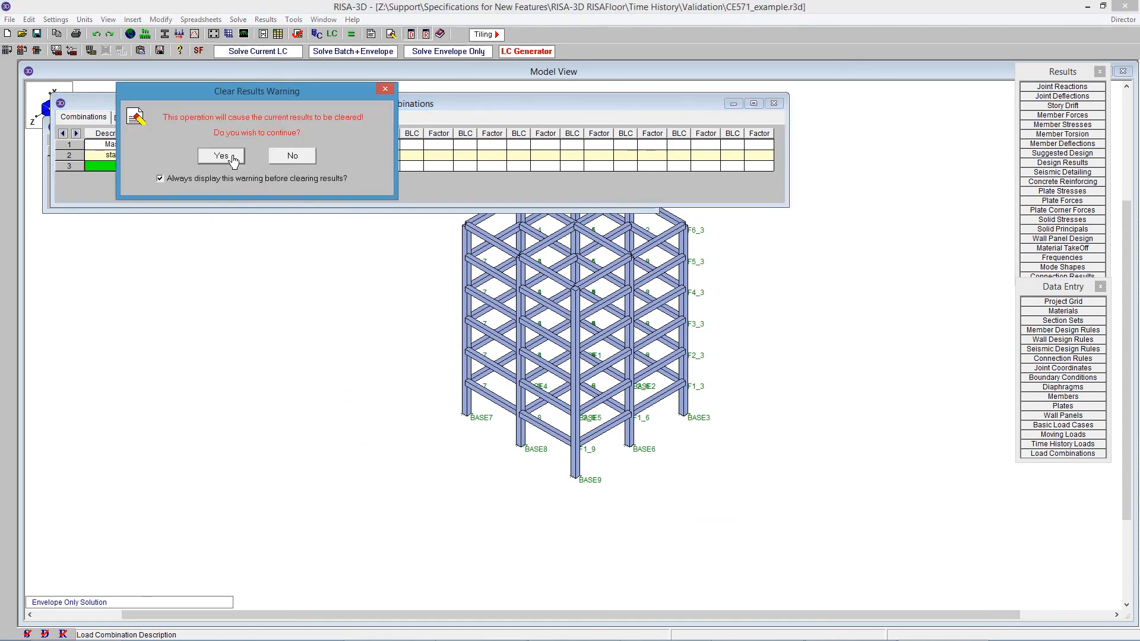
left_click(221, 156)
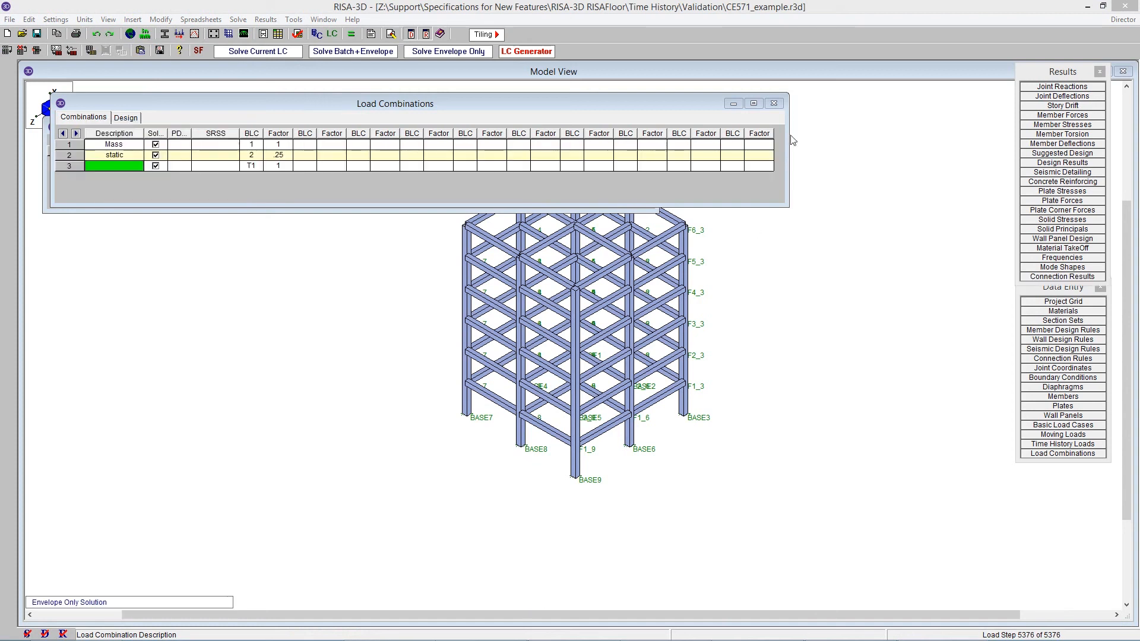
left_click(774, 104)
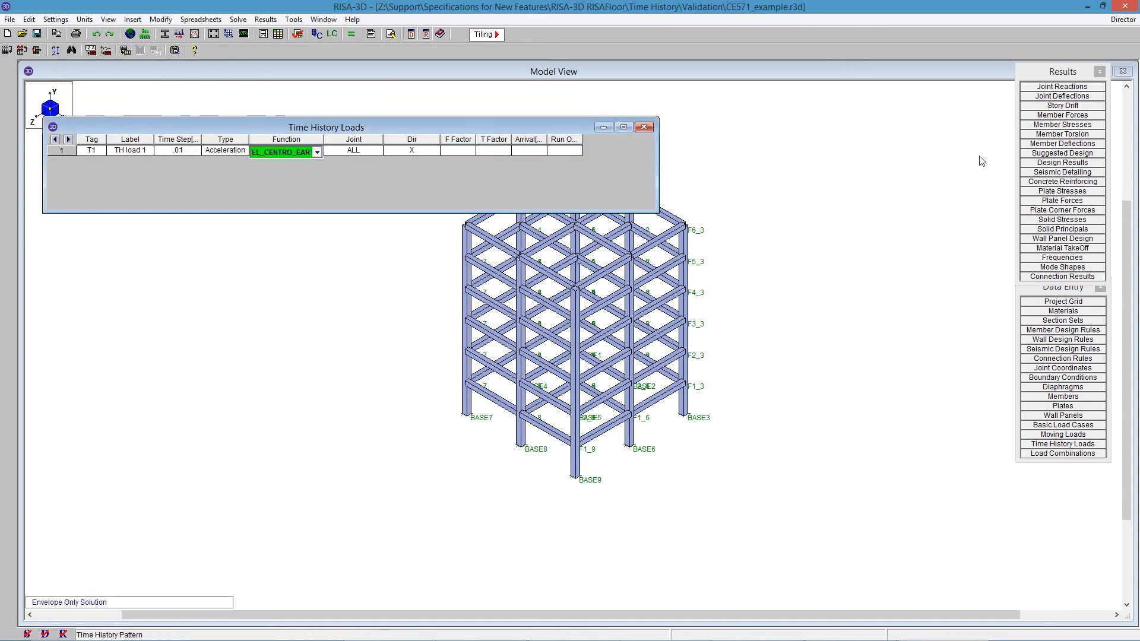
Examine the envelope joint reactions, close them, and return to the model view.
left_click(1058, 88)
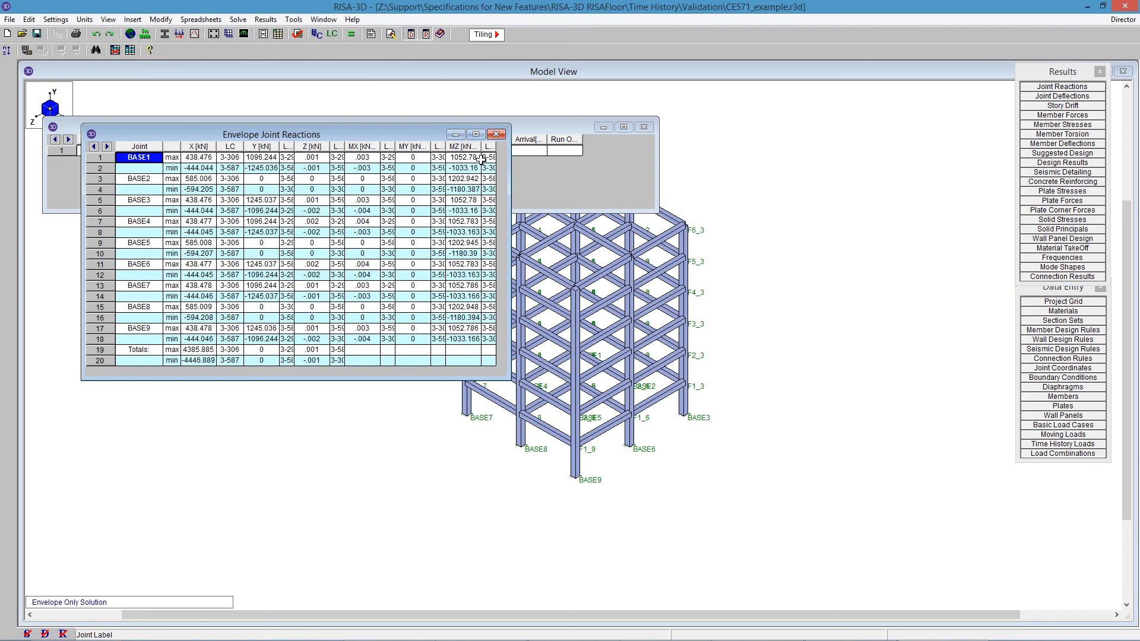
left_click(496, 135)
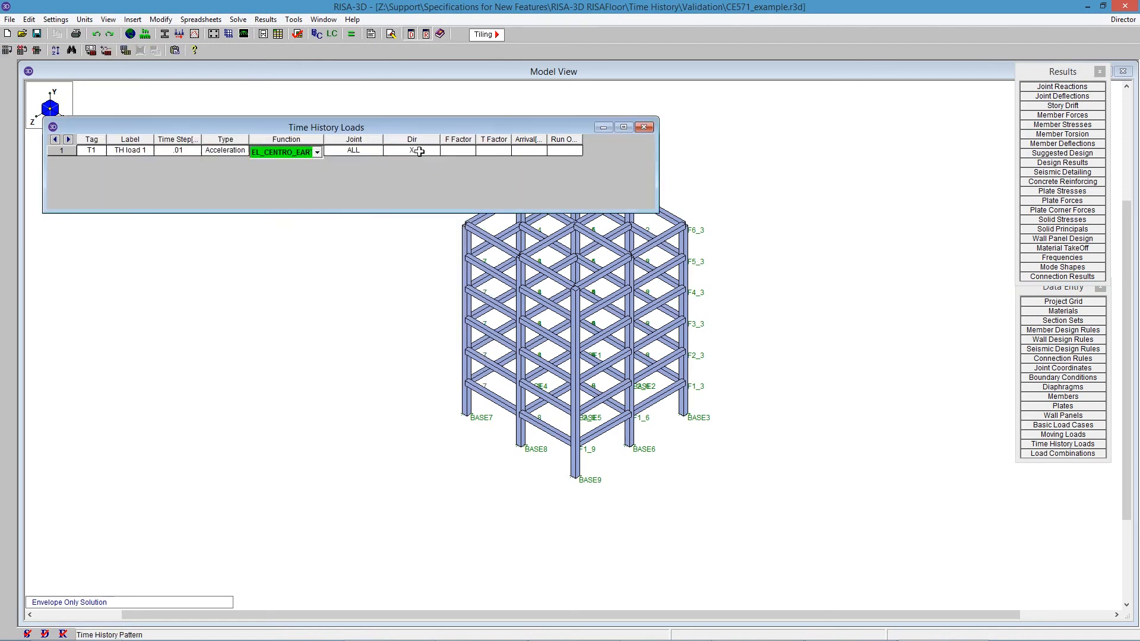
left_click(172, 323)
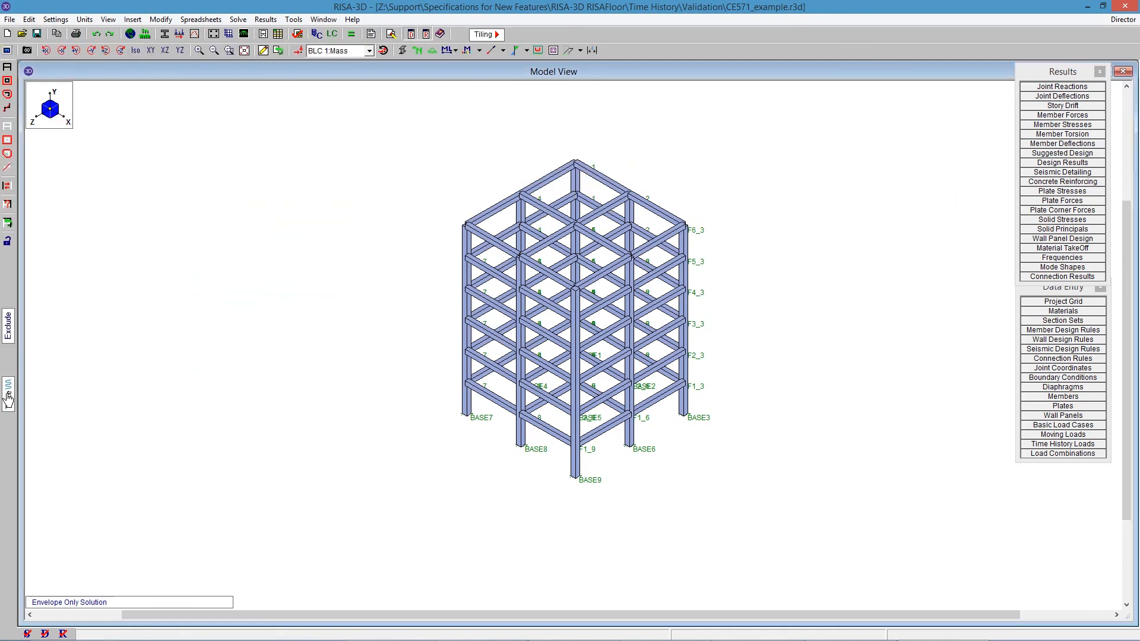
Trace the X displacement of joint F6_7 for LC 3 and examine its values at several times.
left_click(468, 226)
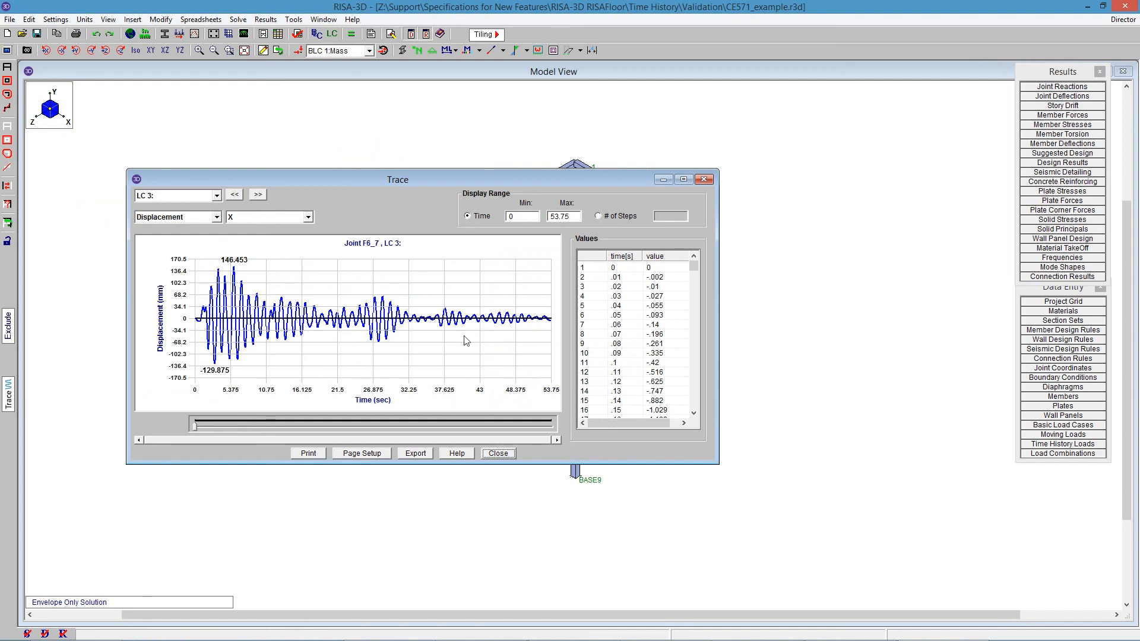
left_click(397, 421)
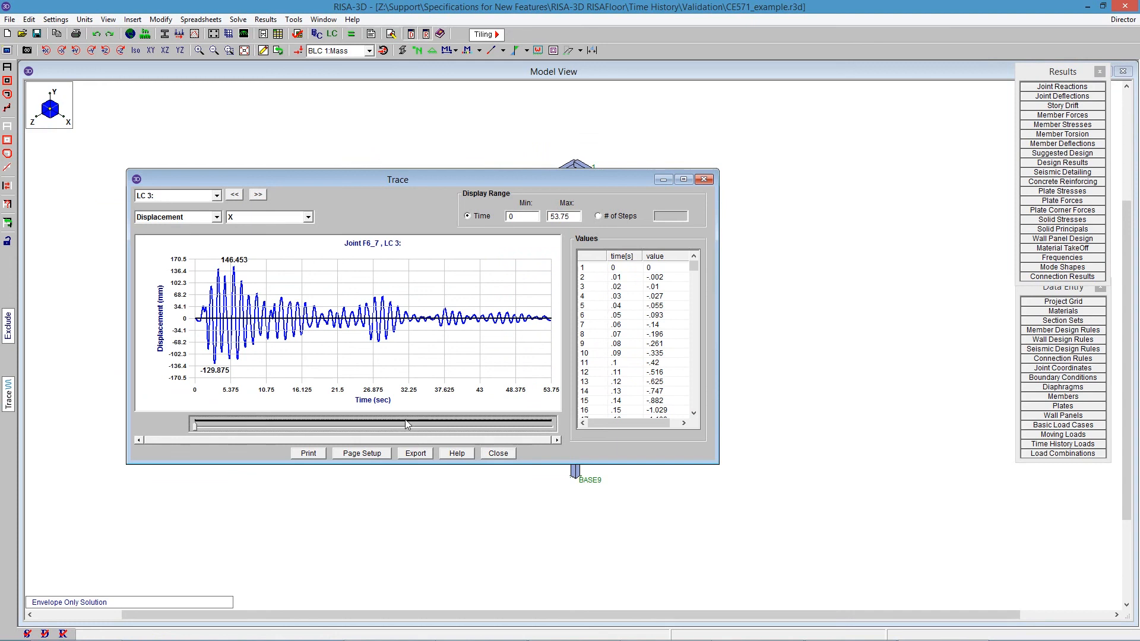
left_click(425, 427)
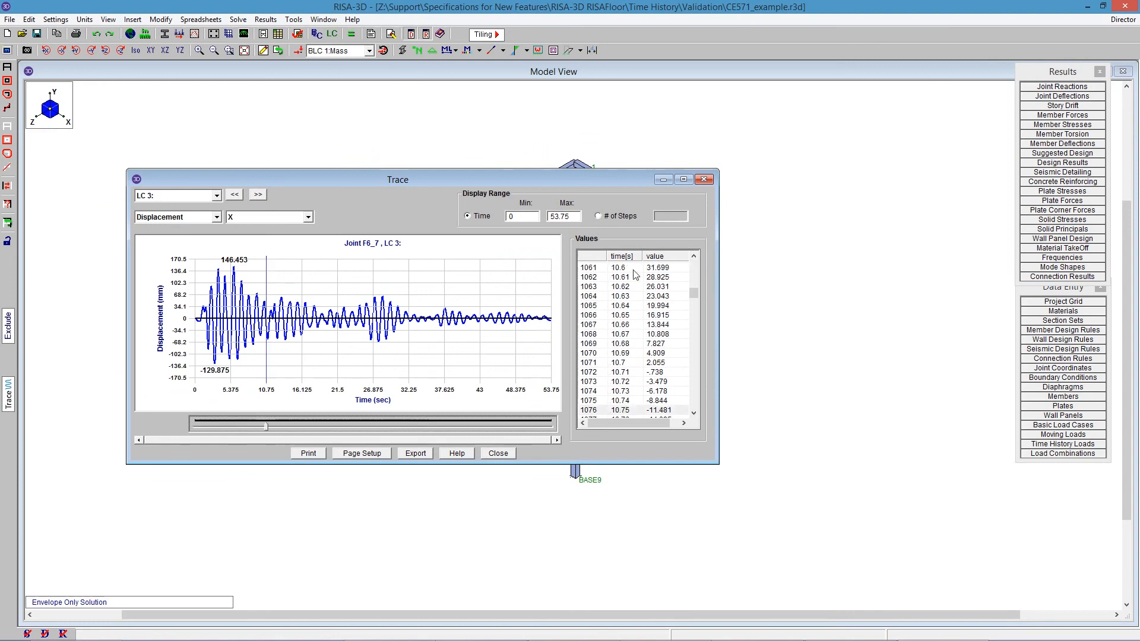
left_click(407, 431)
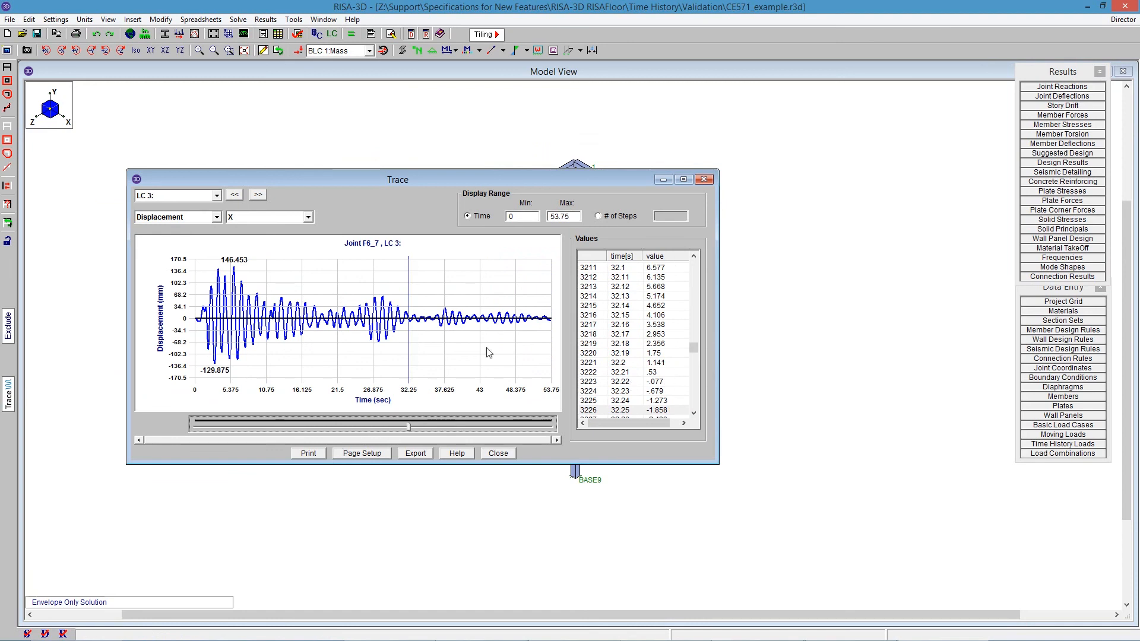
Set the trace's maximum display time to 5 seconds, review the plotted displacement, and close the trace.
double_click(570, 218)
type("5")
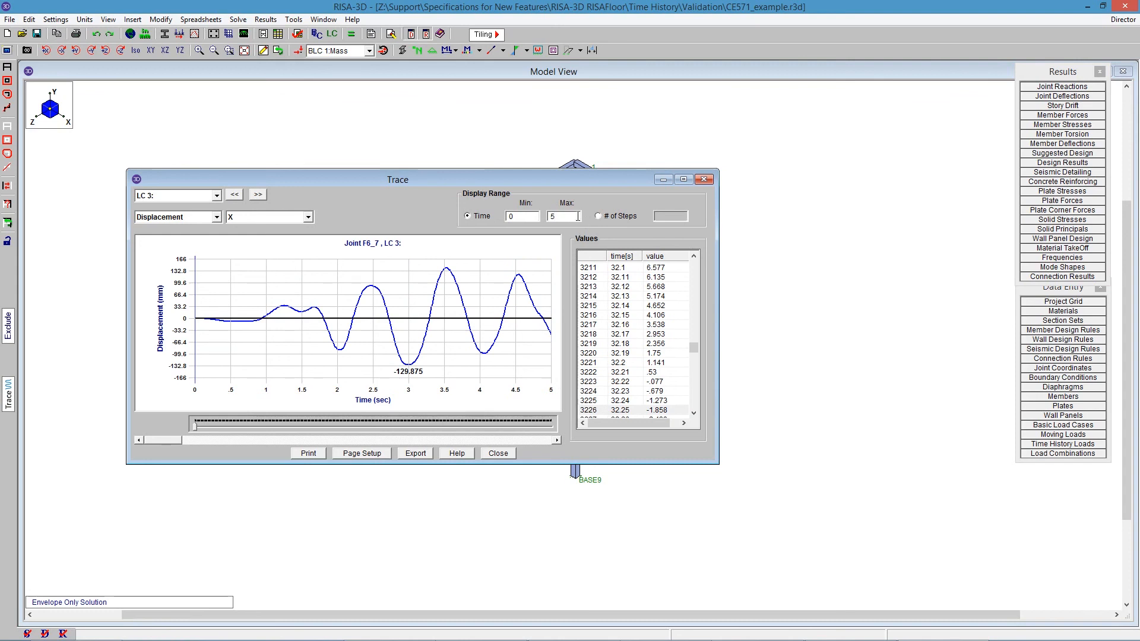
left_click(498, 453)
Show the deflected shape for load combination 3 as a time history animation.
left_click(8, 52)
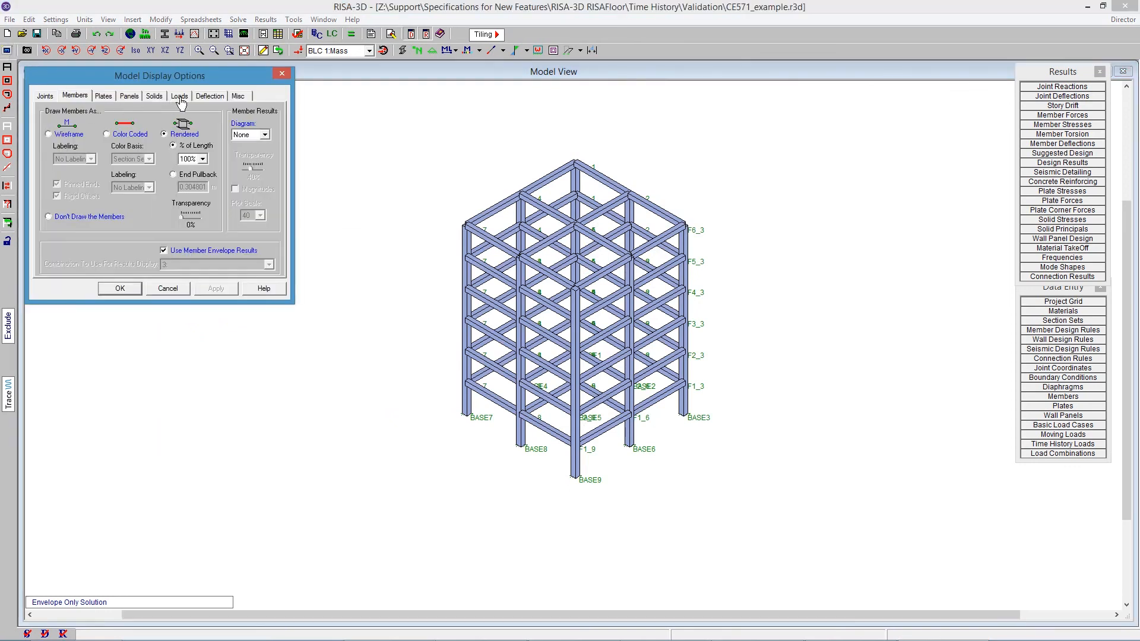
left_click(208, 98)
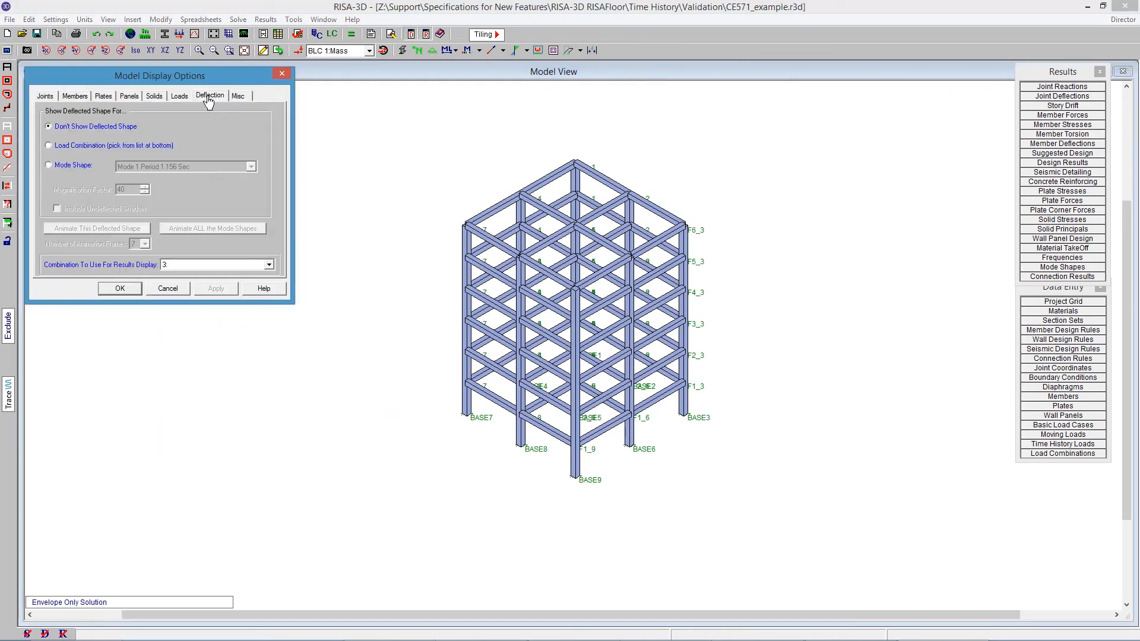
left_click(74, 148)
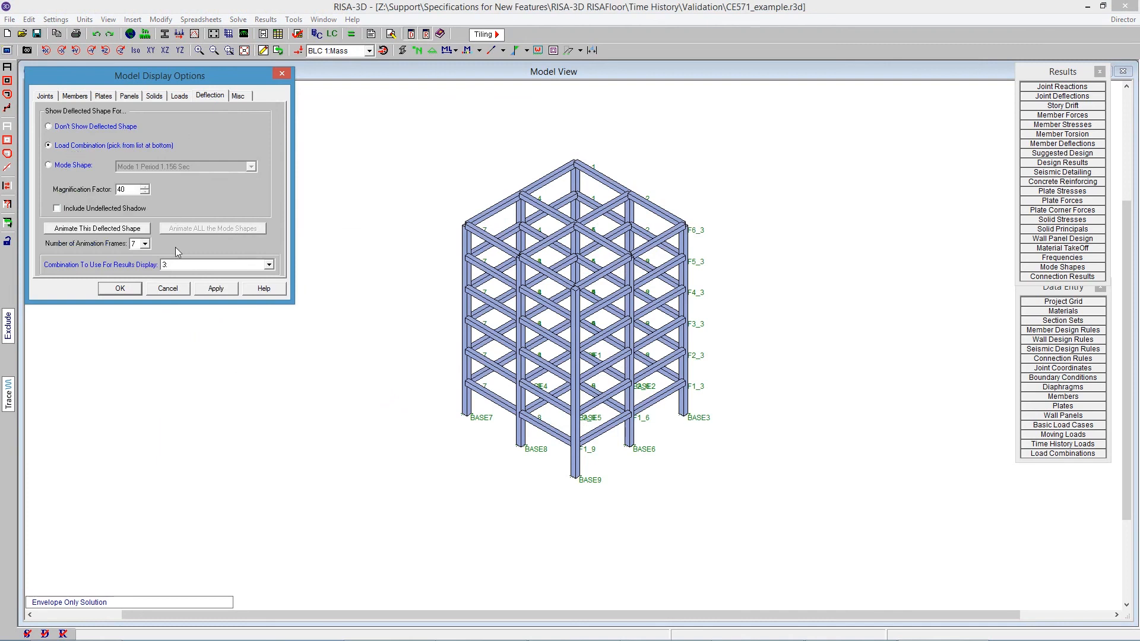
left_click(118, 289)
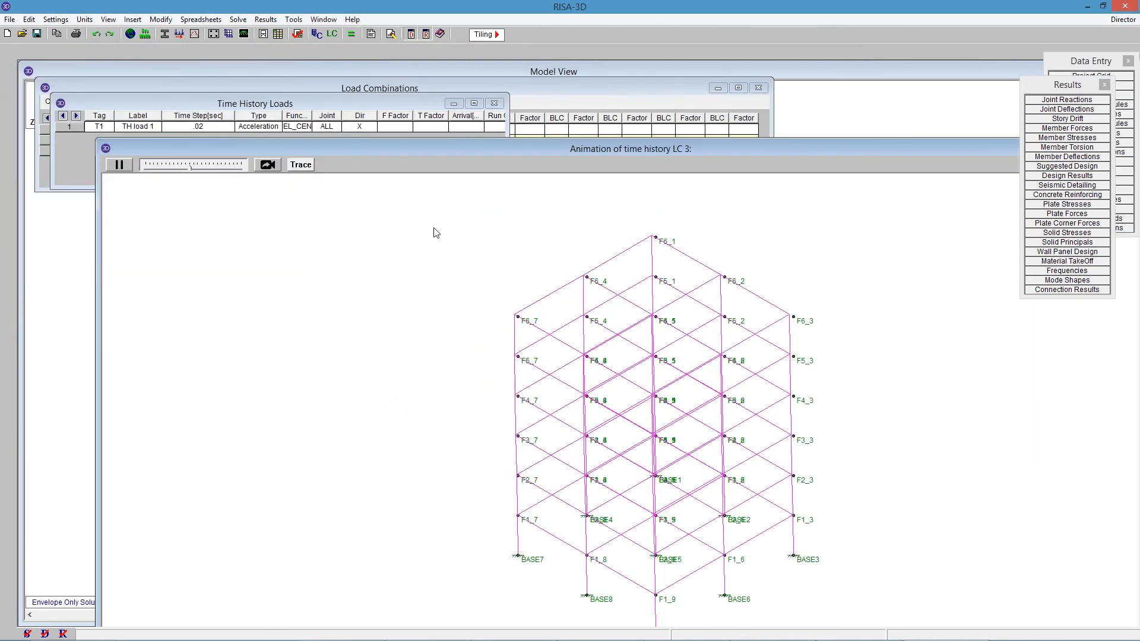
Maximize the LC 3 time history animation and set its playback slider close to the maximum.
left_click_drag(423, 152, 356, 122)
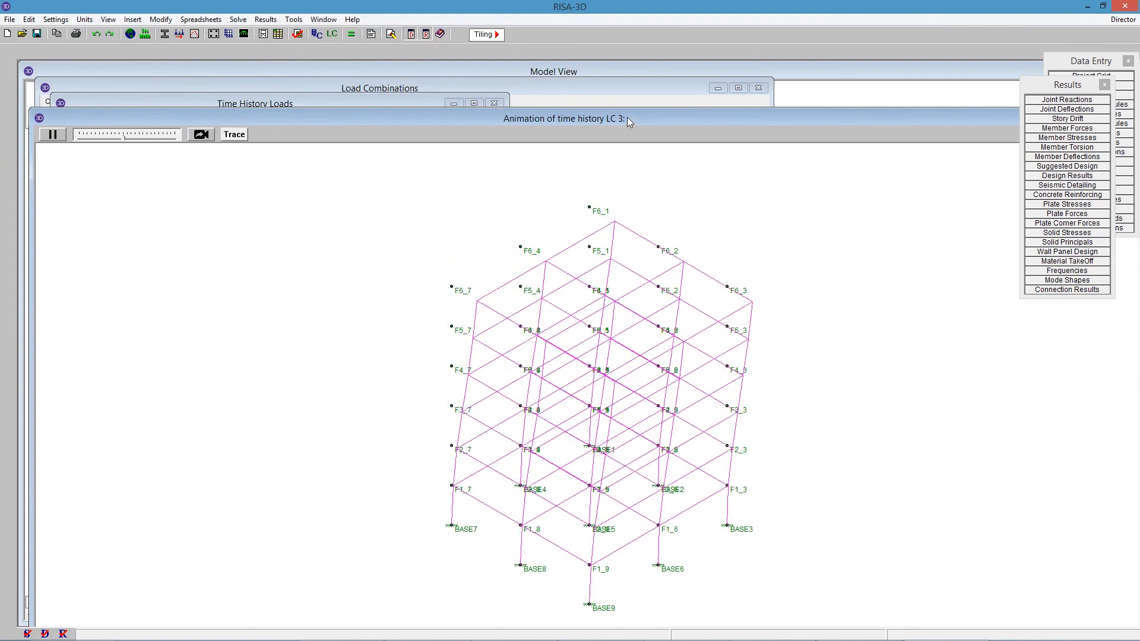
left_click(952, 120)
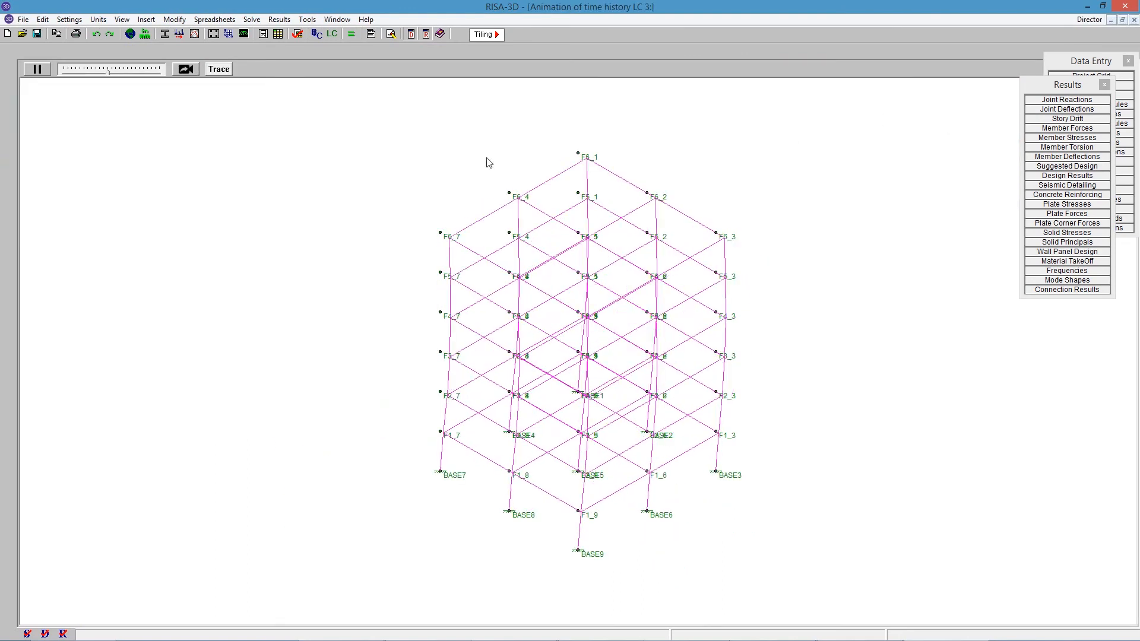
left_click_drag(108, 71, 149, 72)
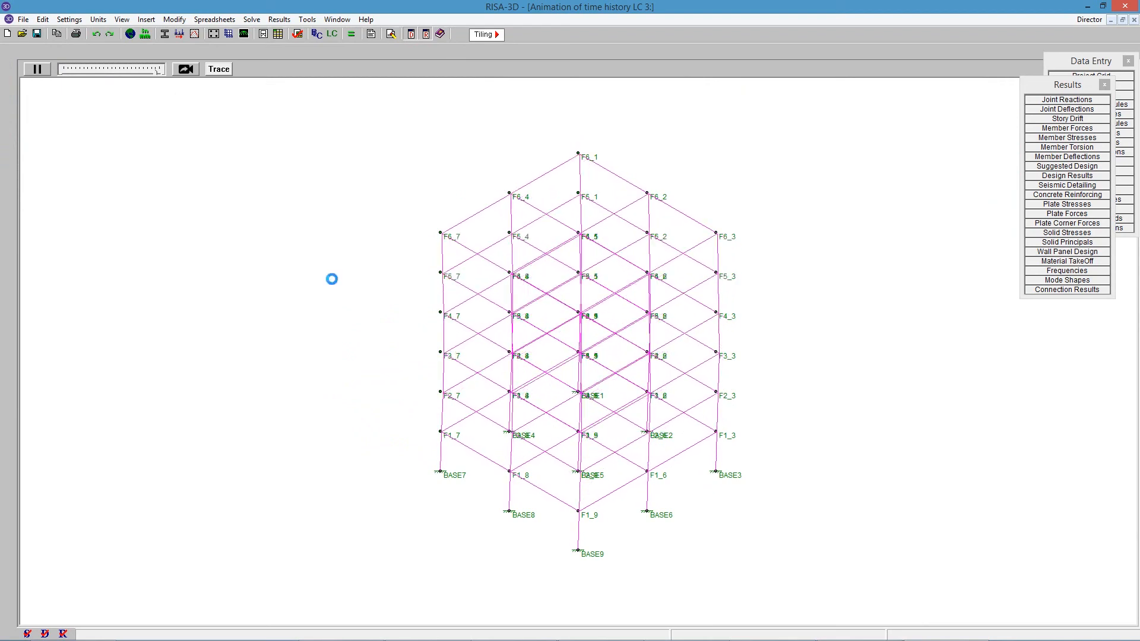
Add a trace of joint F6_3's X displacement to the time history animation.
left_click(219, 69)
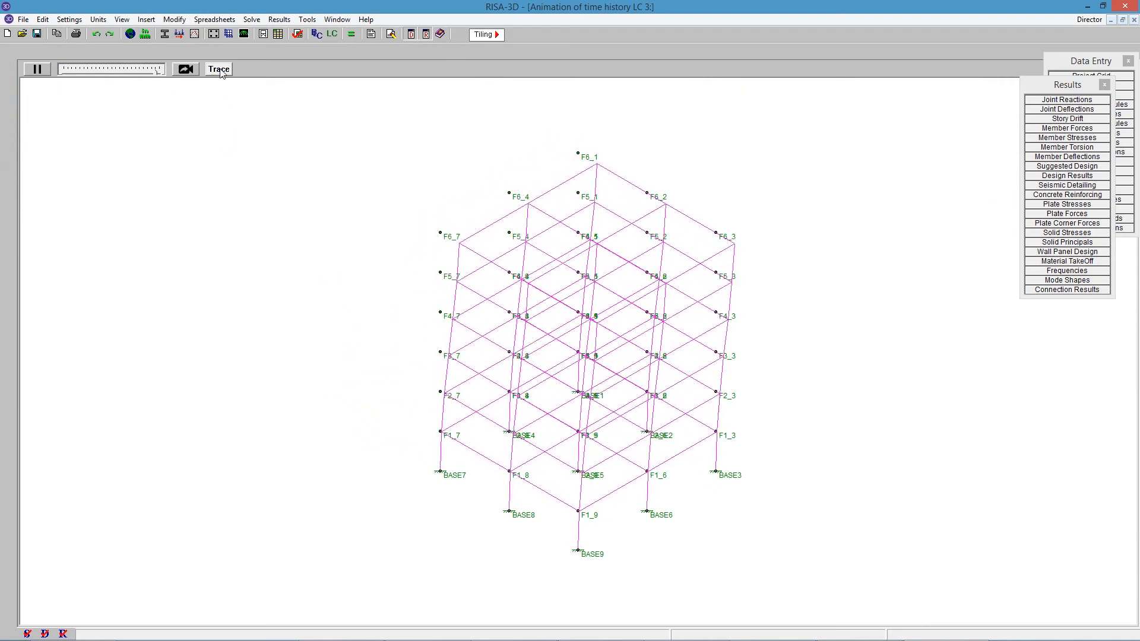
left_click_drag(567, 236, 300, 176)
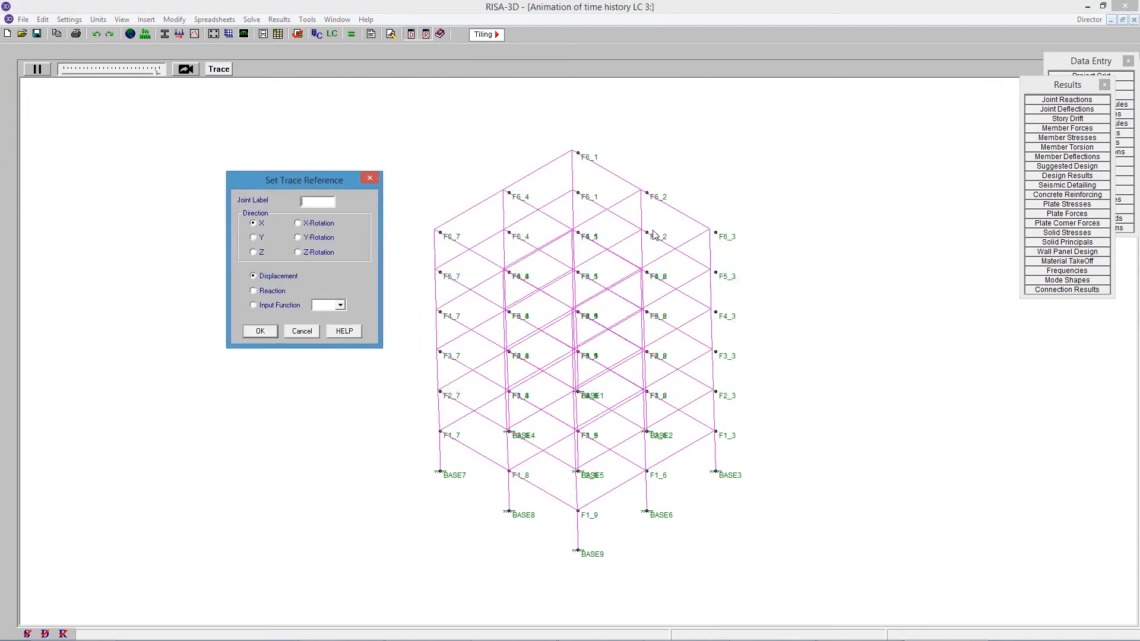
left_click(333, 202)
type("F")
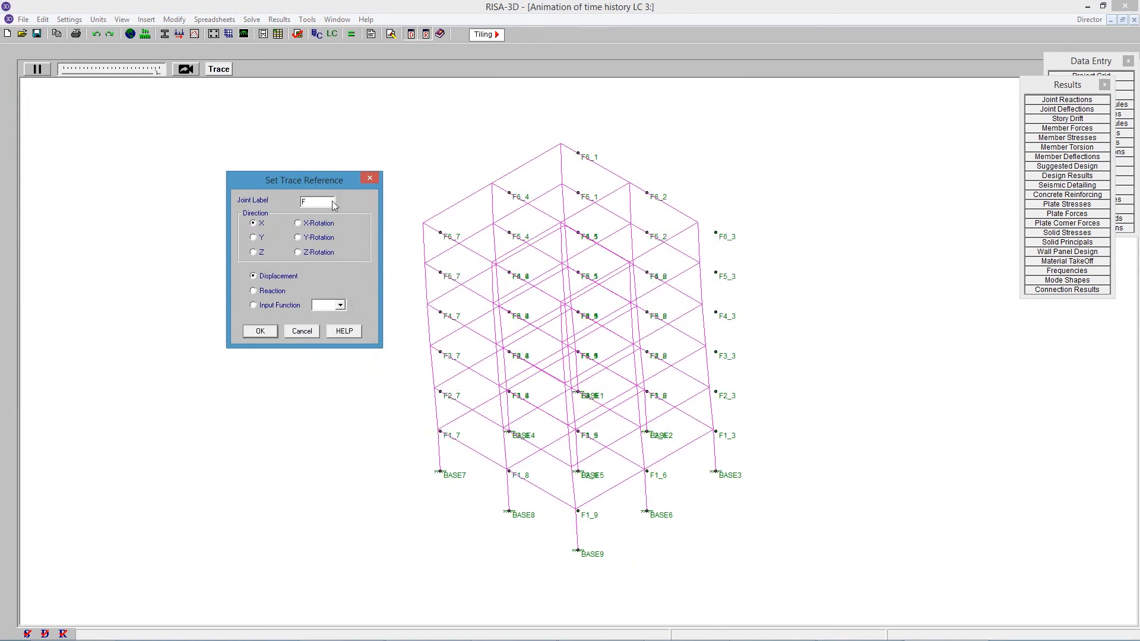
type("6_3")
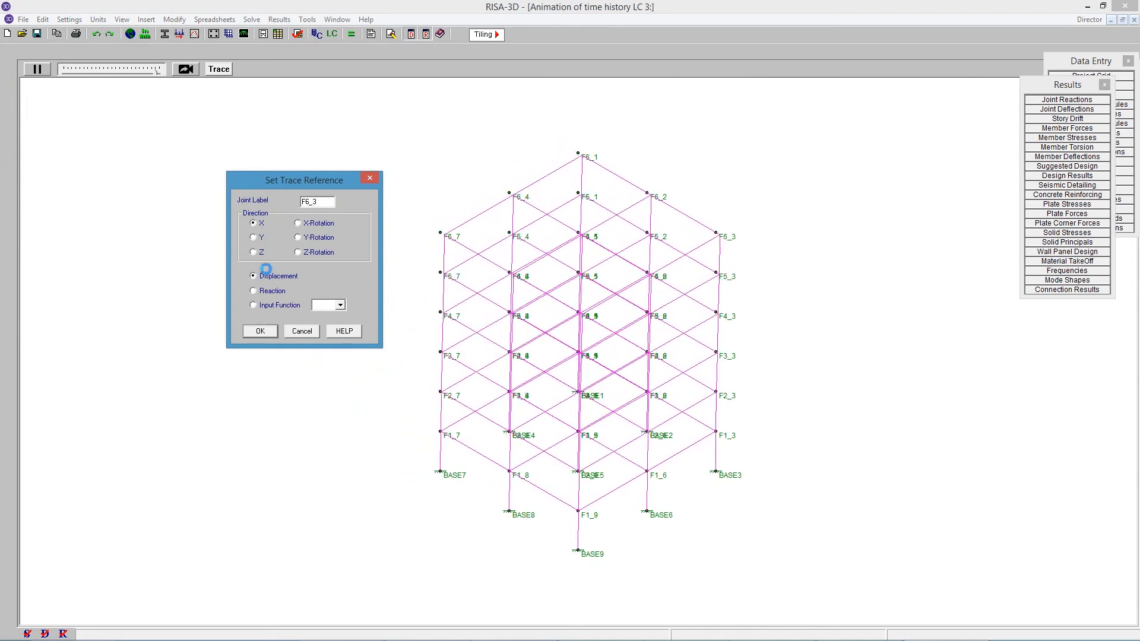
left_click(260, 330)
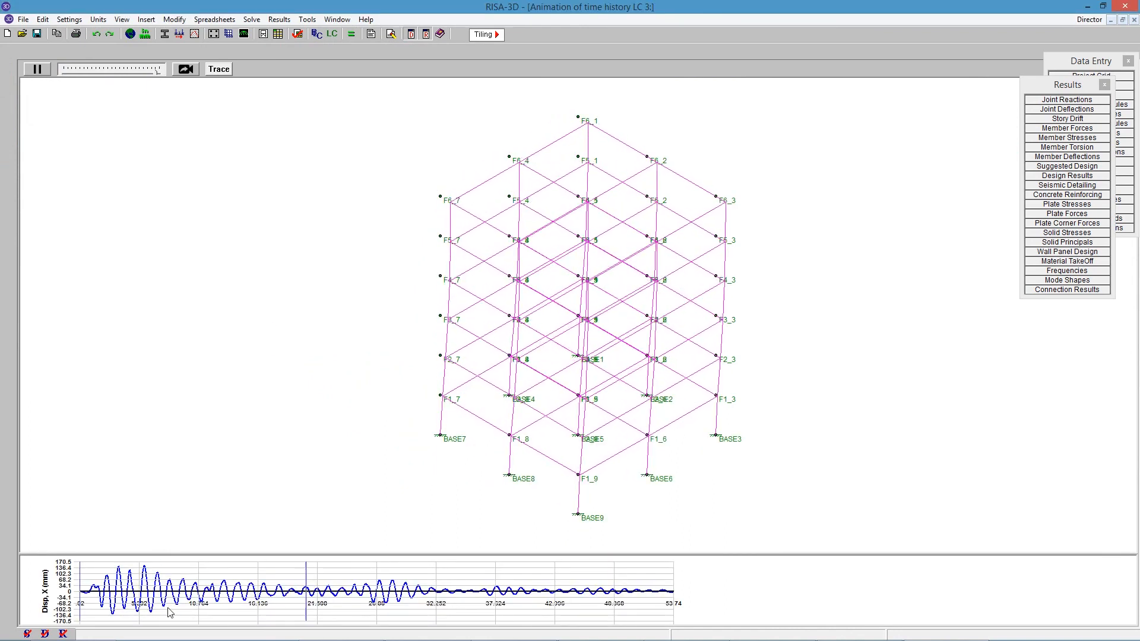